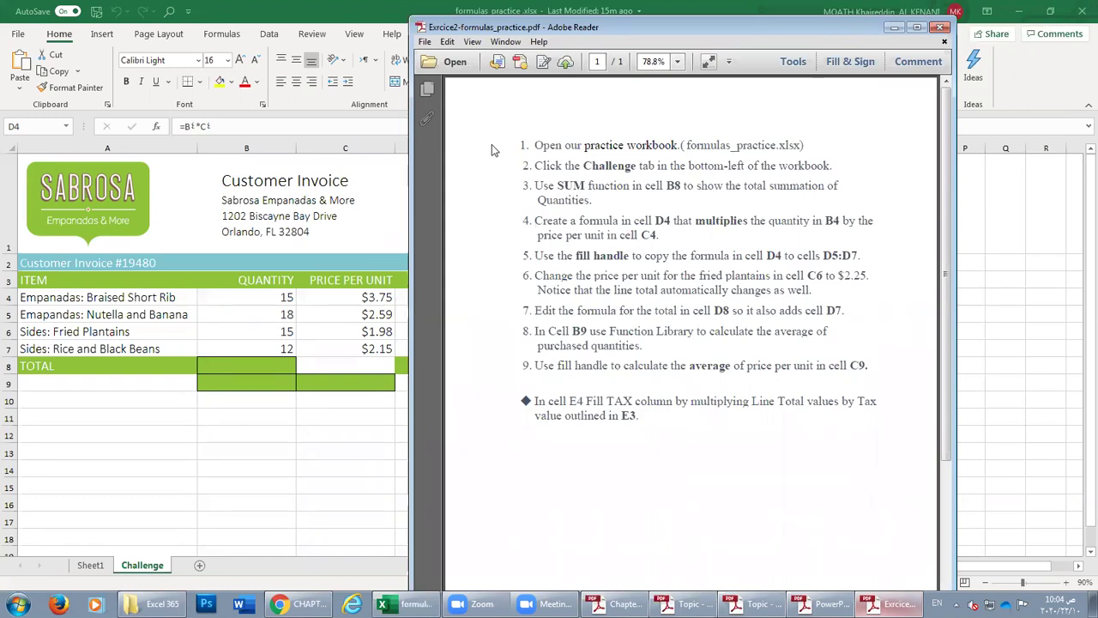
# Switch to the Excel workbook and replace the content of cell D4 with the formula =B4*C4.
pyautogui.hotkey('alt', 'Tab')
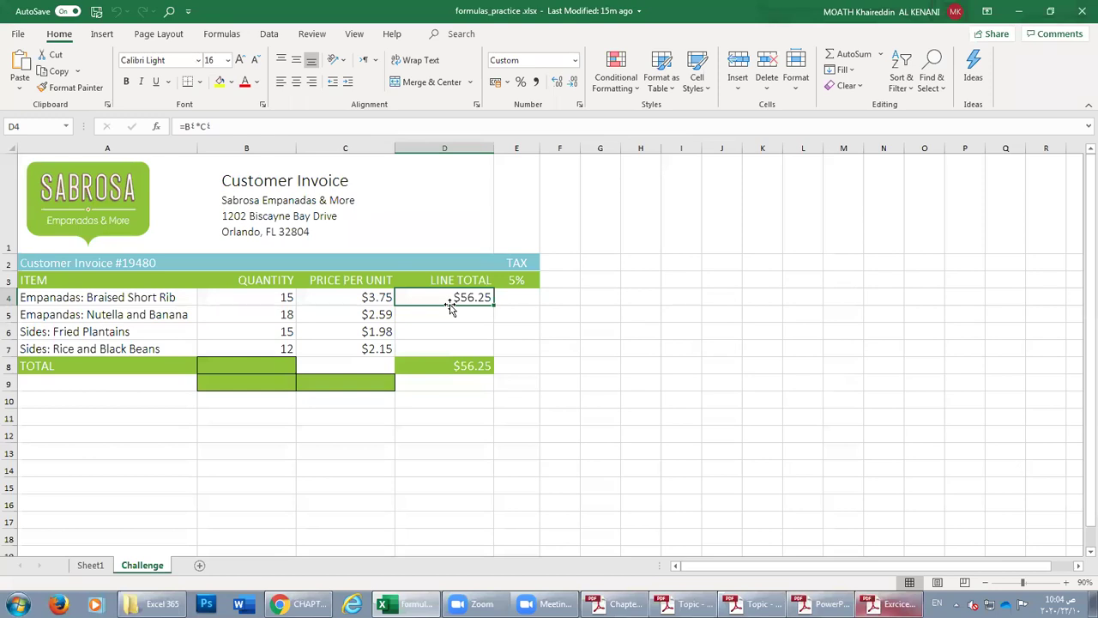
pyautogui.press('Delete')
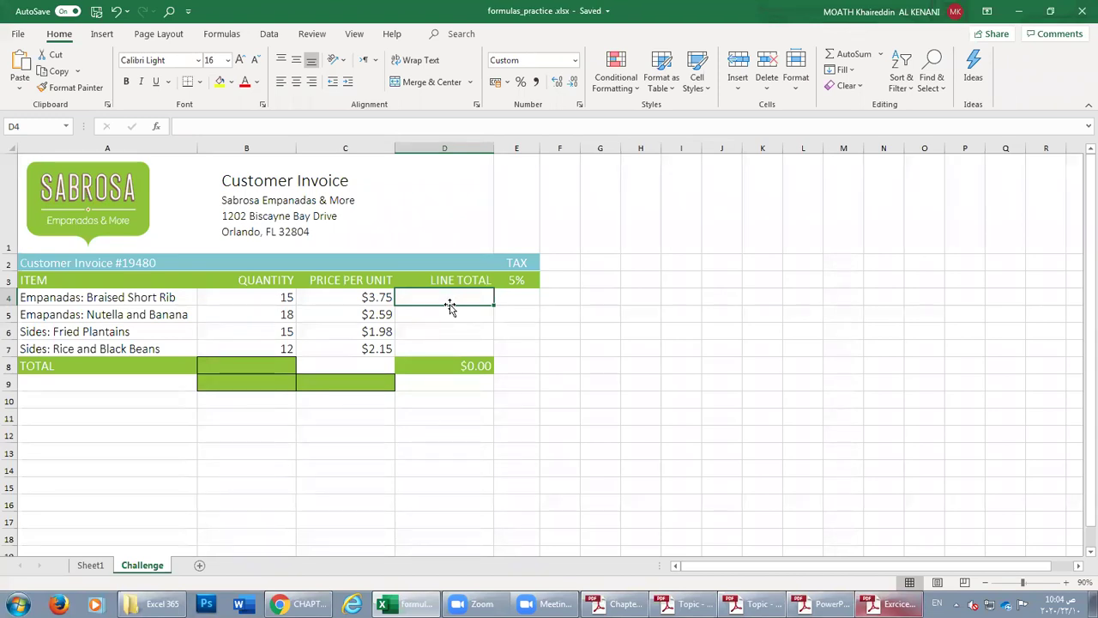
pyautogui.write('=')
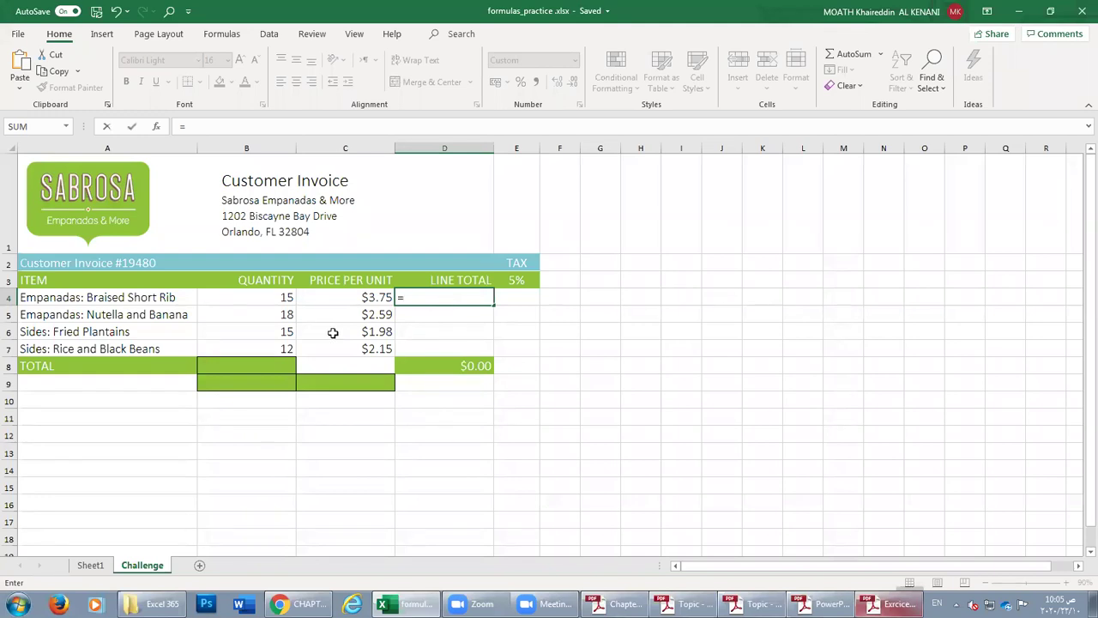
pyautogui.click(258, 297)
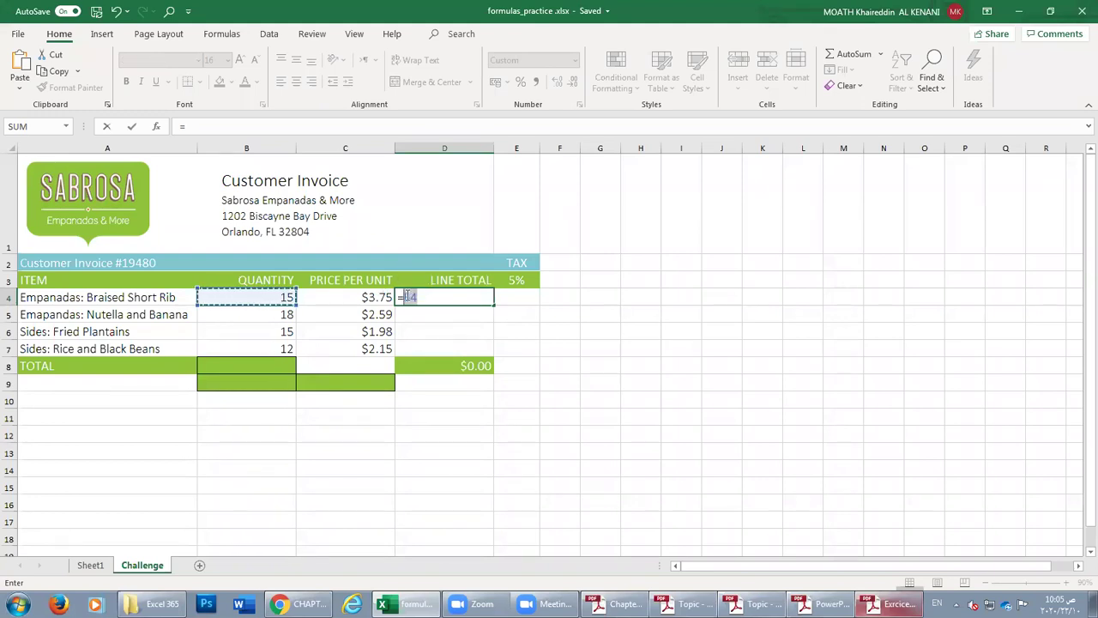
pyautogui.press('F2')
pyautogui.write('*')
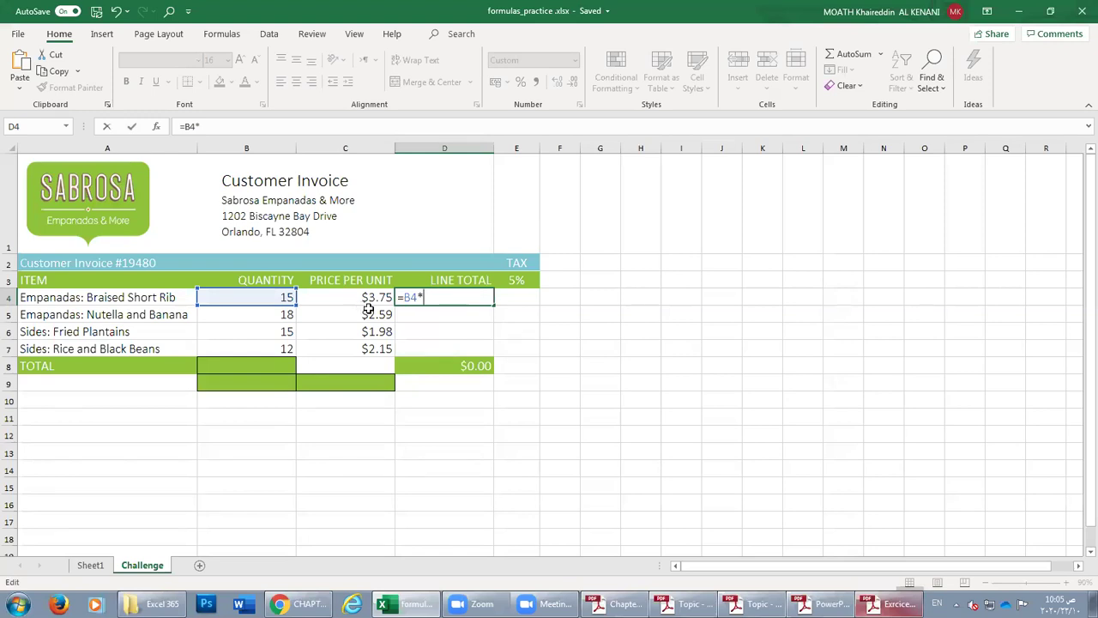
pyautogui.write('c4')
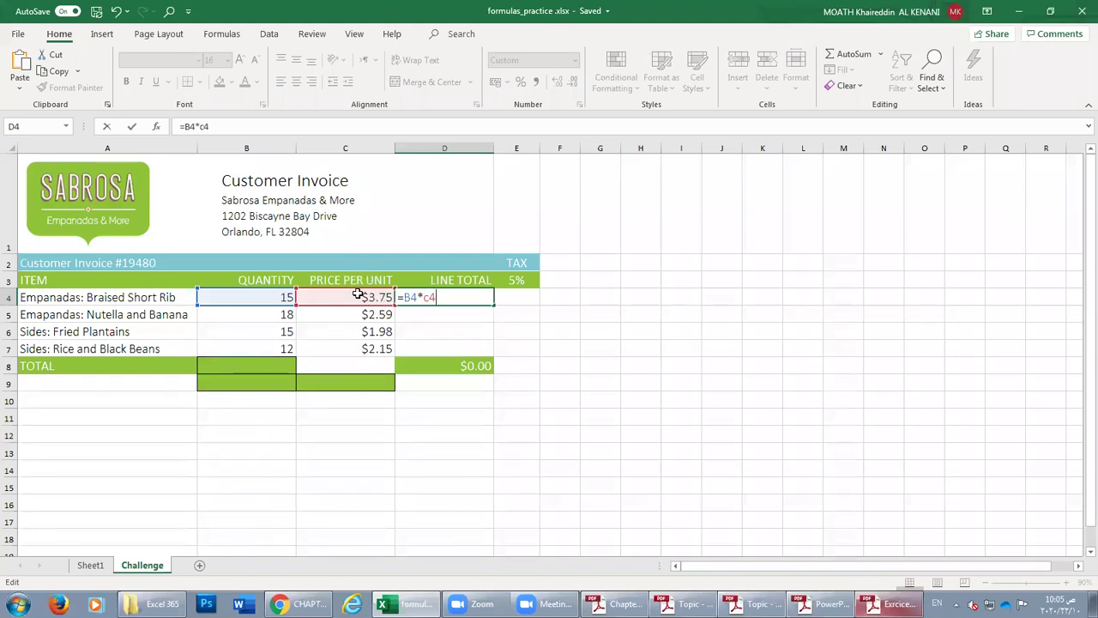
pyautogui.press('BackSpace')
pyautogui.press('BackSpace')
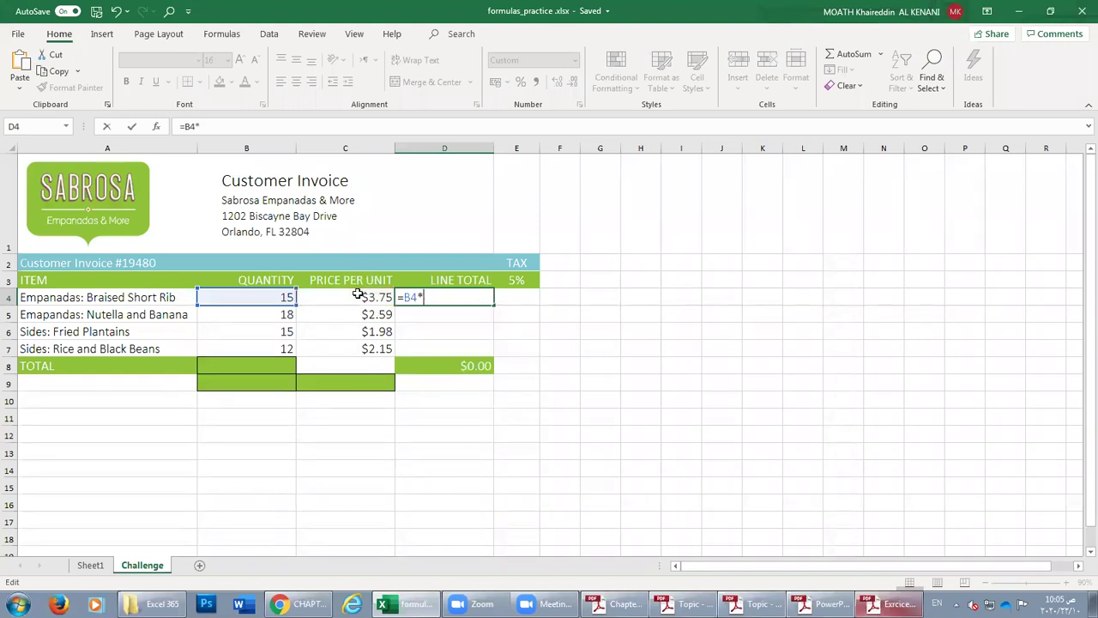
pyautogui.click(347, 296)
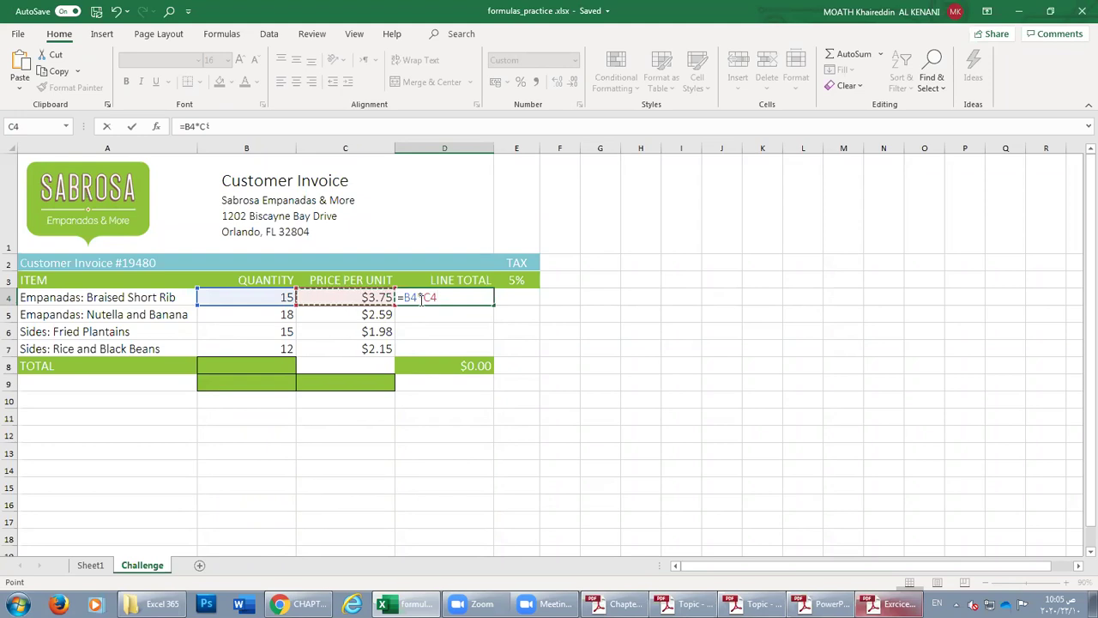
pyautogui.press('Return')
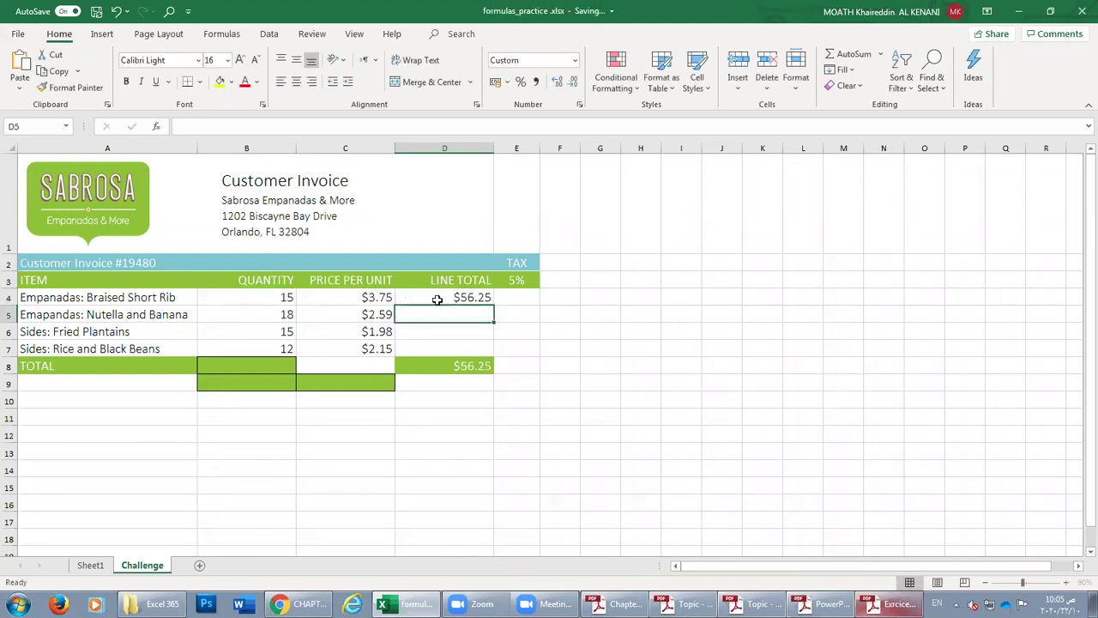
# Enter the formula =B5*C5 in cell D5 for the Nutella and Banana line total.
pyautogui.click(435, 297)
pyautogui.click(464, 314)
pyautogui.write('=')
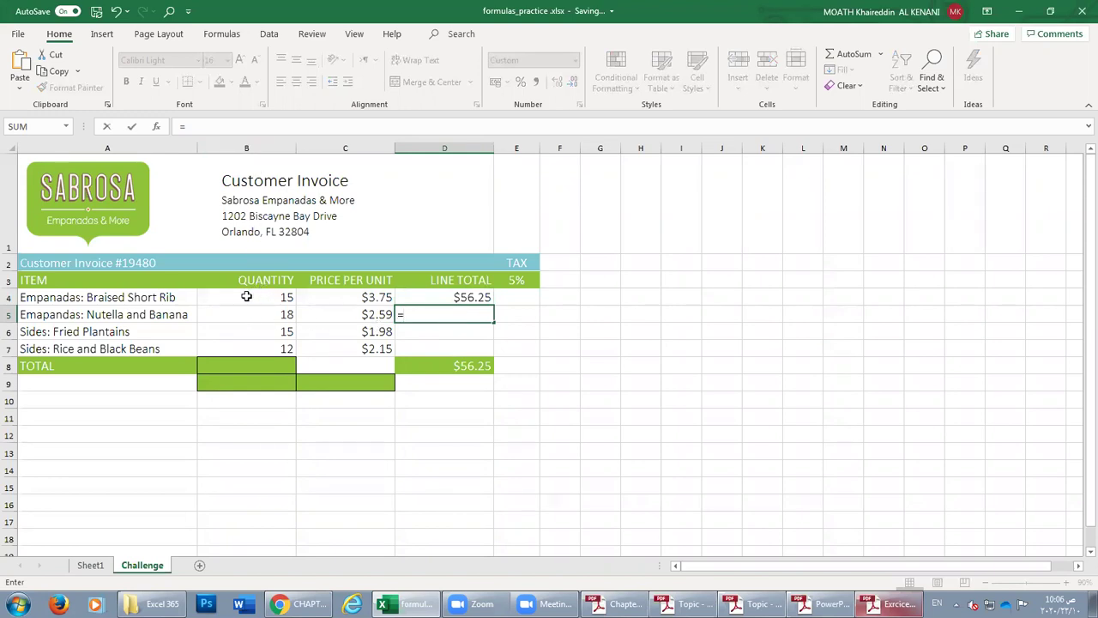
pyautogui.write('b5')
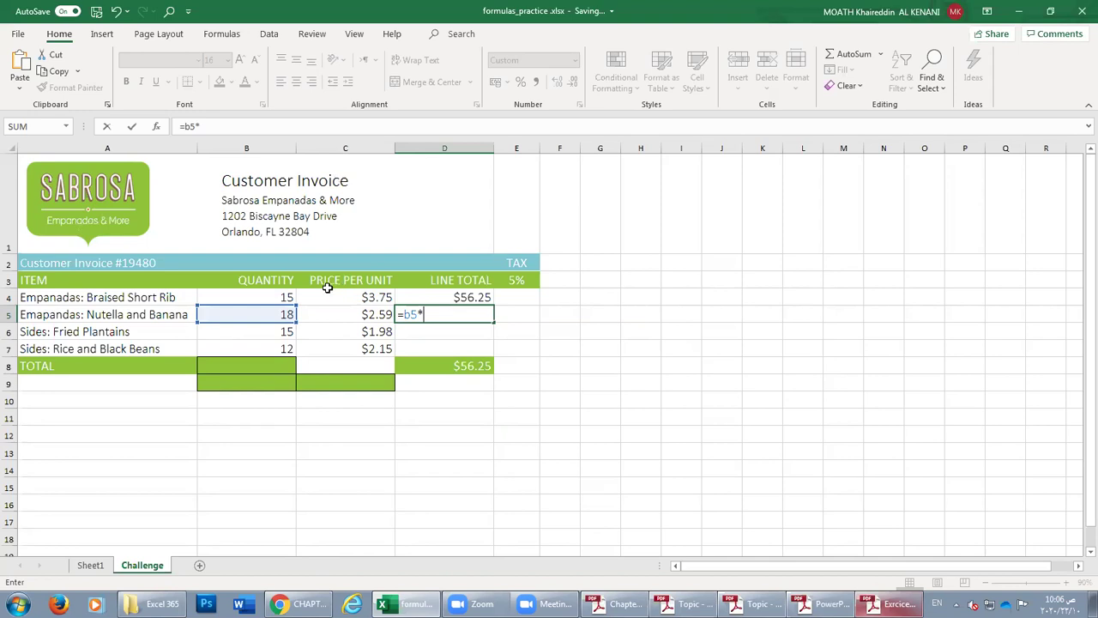
pyautogui.write('*c5')
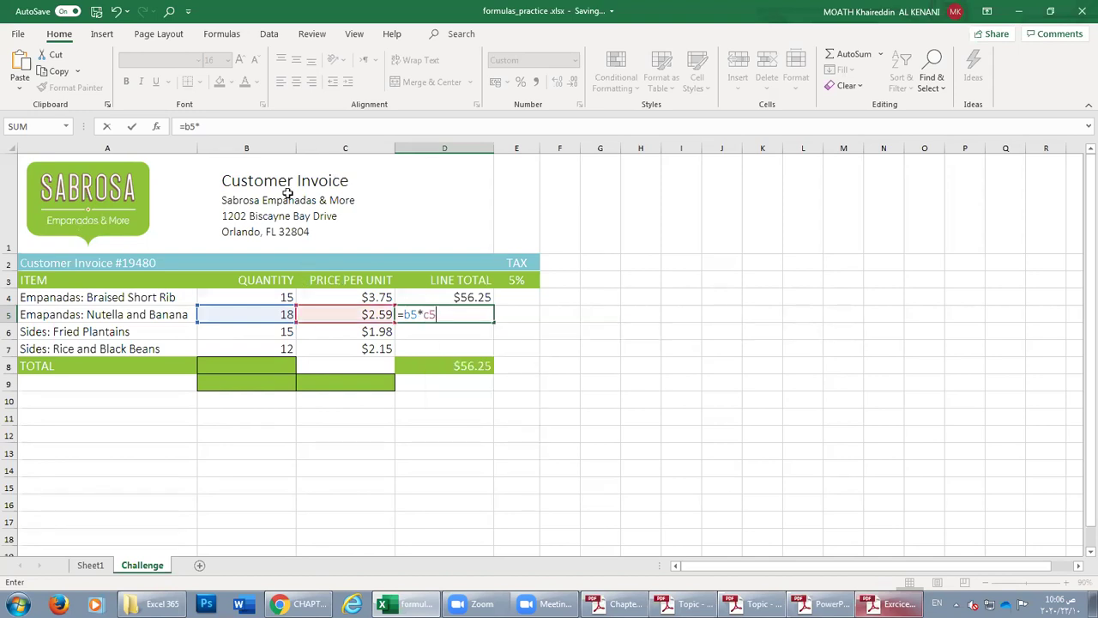
pyautogui.press('Return')
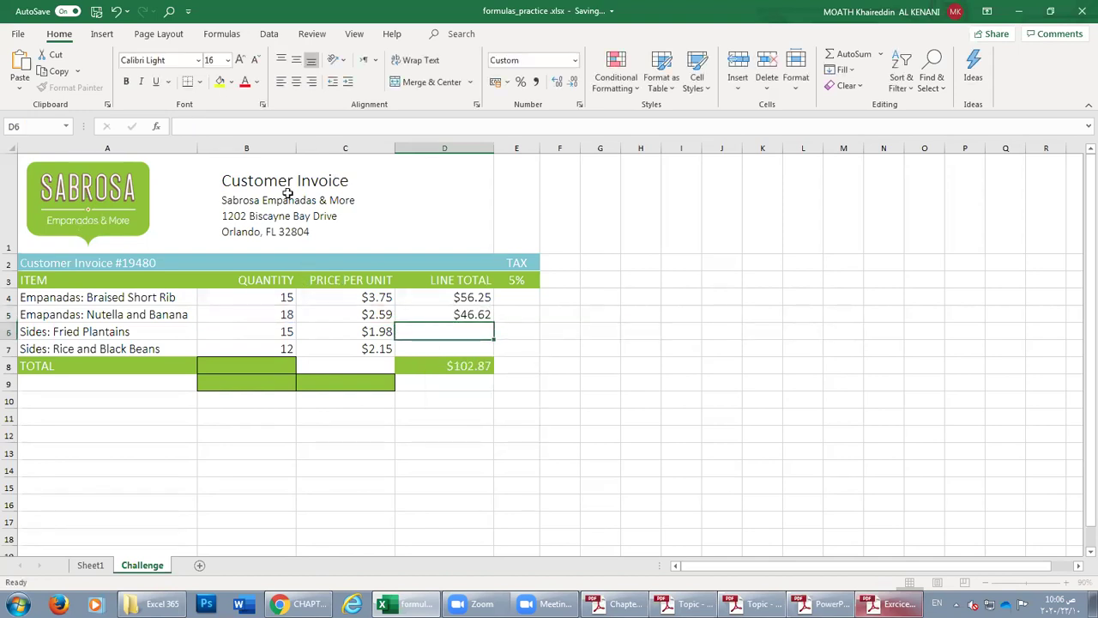
# Enter the formula =B6*C6 in cell D6 for the Fried Plantains line total.
pyautogui.write('=')
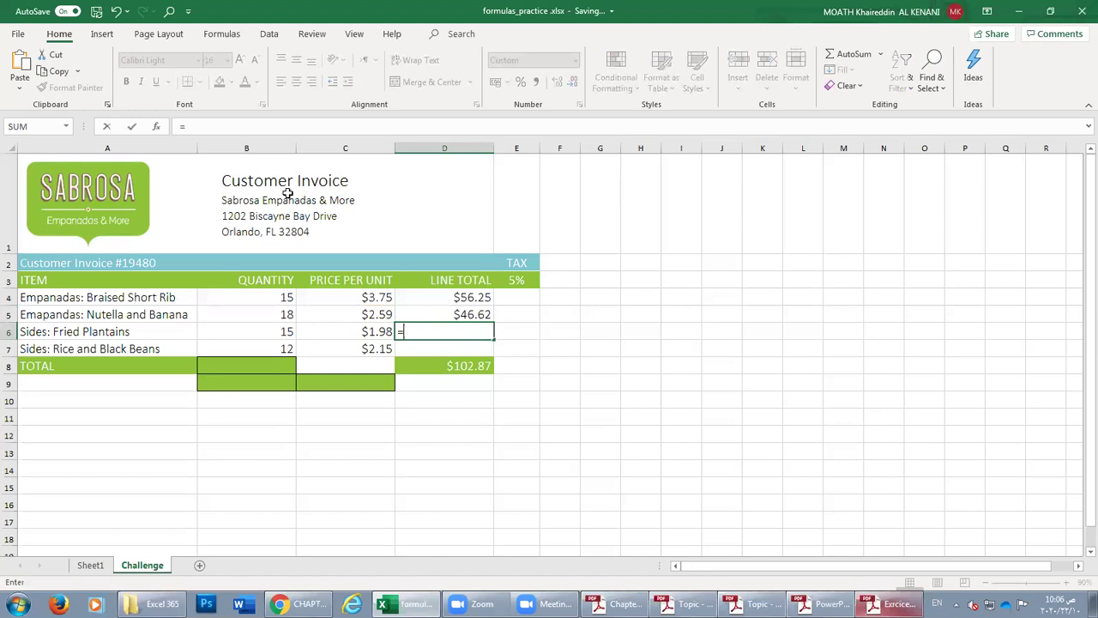
pyautogui.click(265, 331)
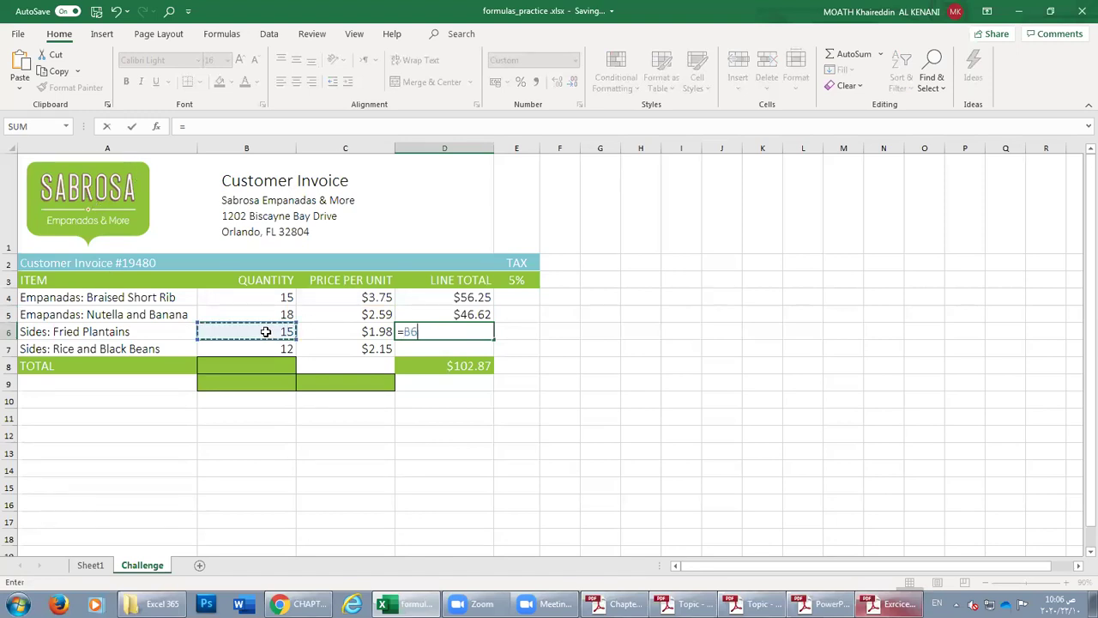
pyautogui.write('*')
pyautogui.click(368, 332)
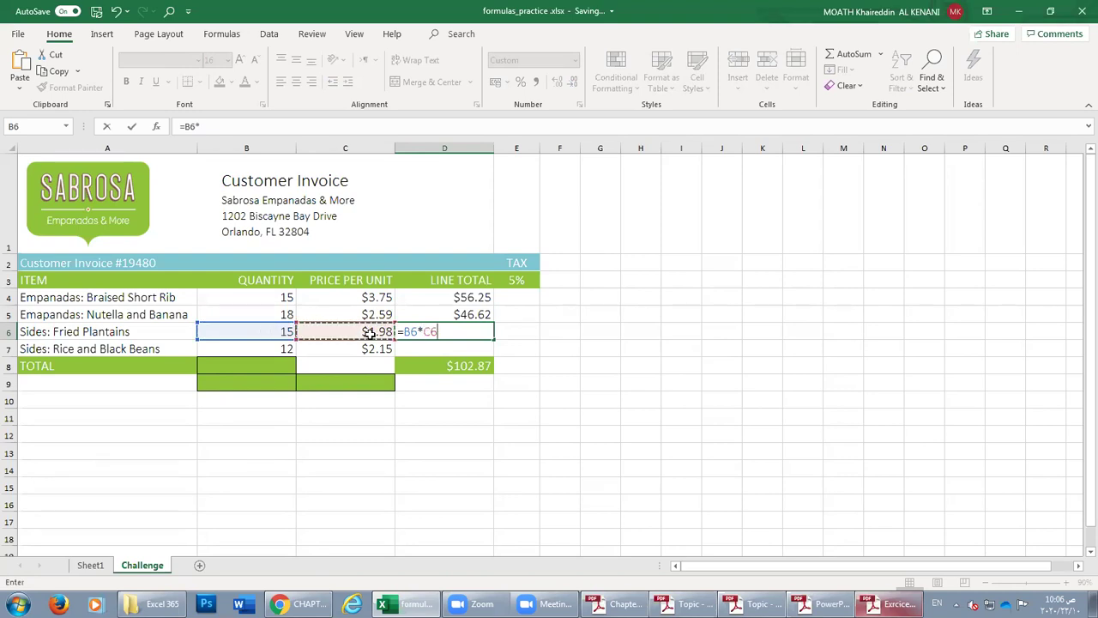
pyautogui.press('Return')
# Copy the line total formula from D6 down to D7 with the fill handle and check both cells.
pyautogui.click(449, 327)
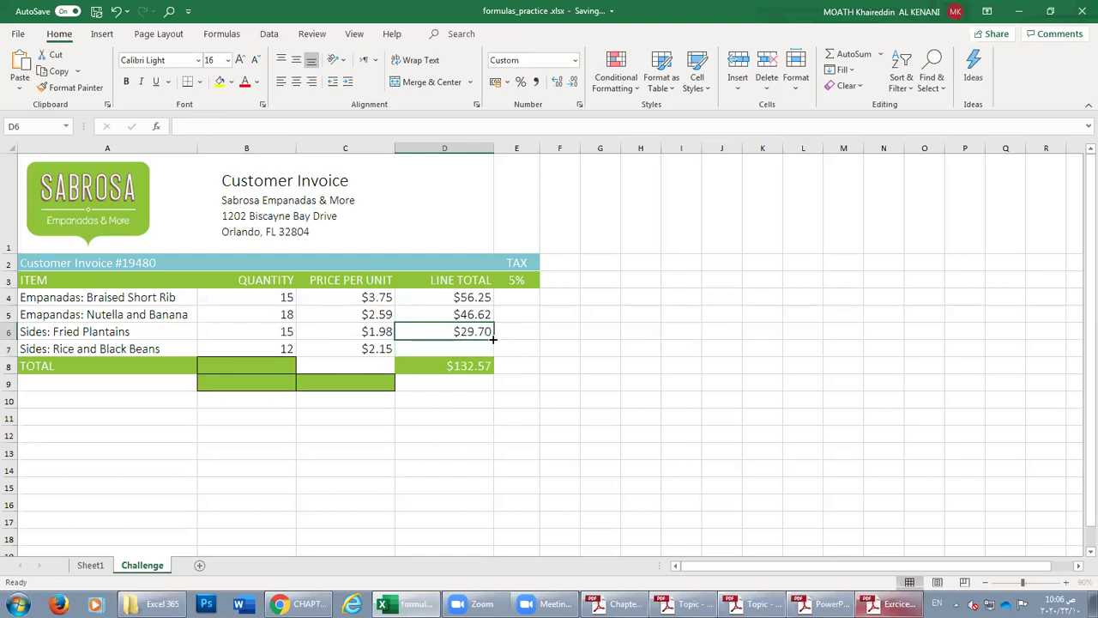
pyautogui.moveTo(496, 340); pyautogui.dragTo(491, 358)
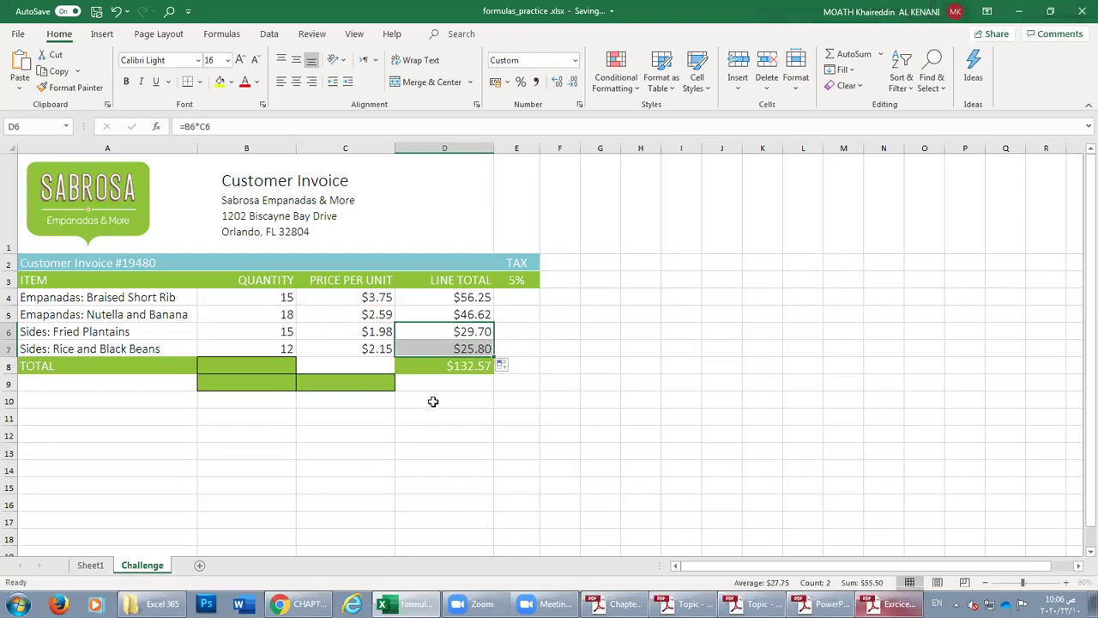
pyautogui.click(445, 333)
pyautogui.click(447, 348)
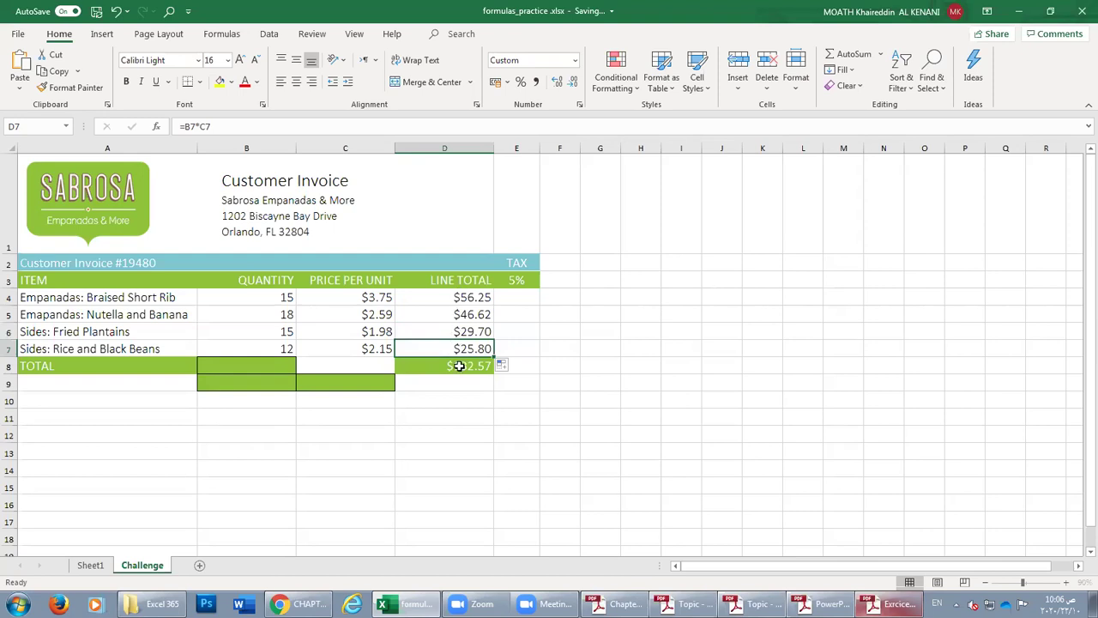
# Inspect the formulas behind the line total in D5 and the invoice total in D8.
pyautogui.click(460, 314)
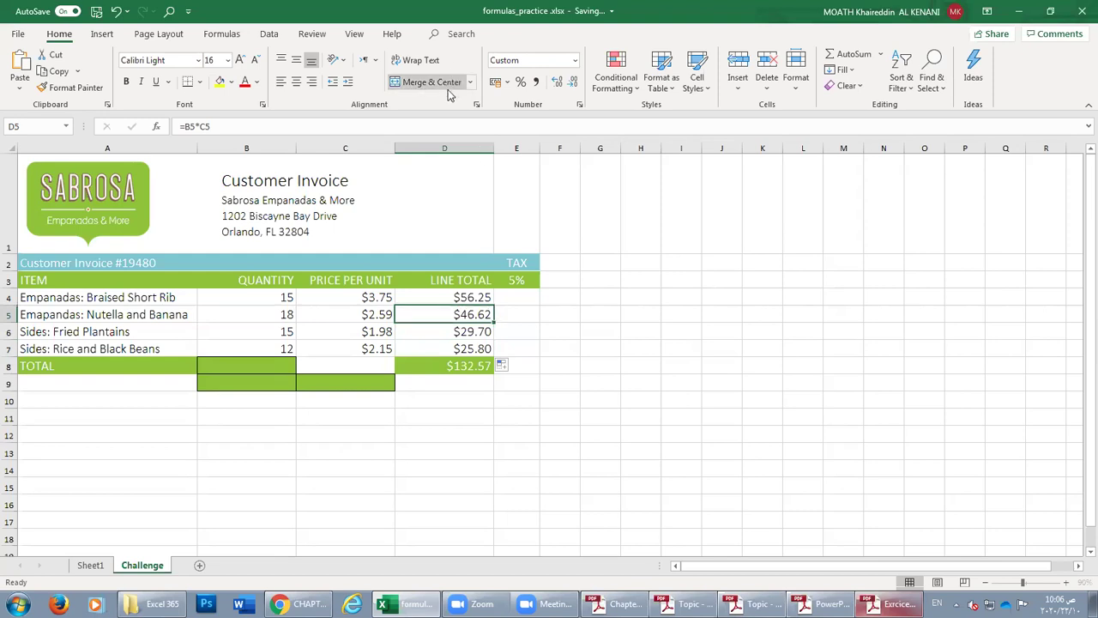
pyautogui.click(455, 366)
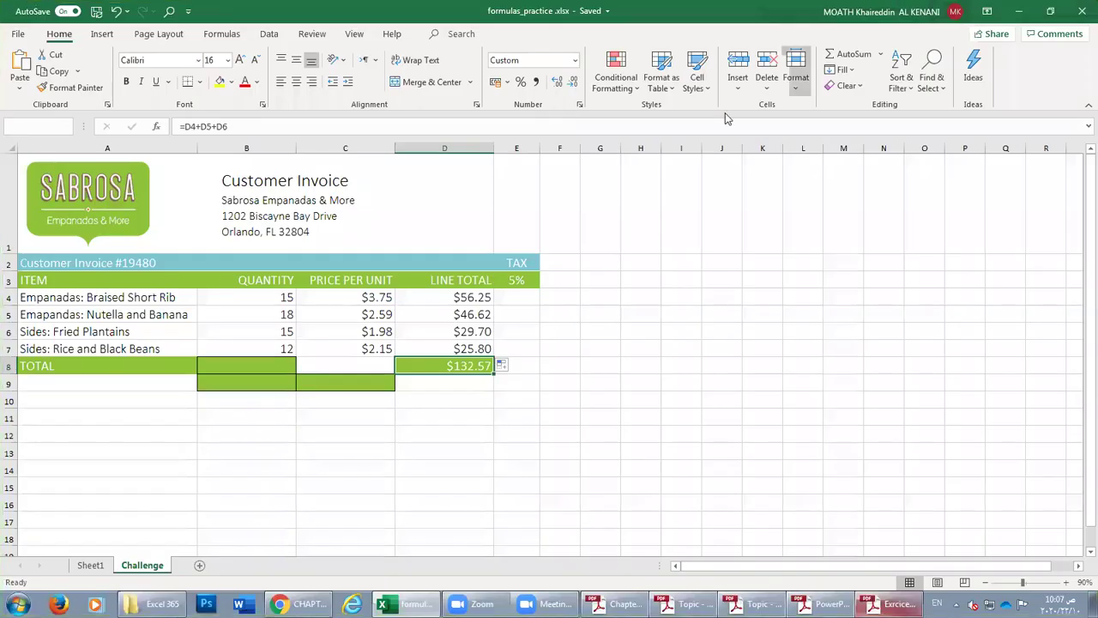
pyautogui.click(464, 367)
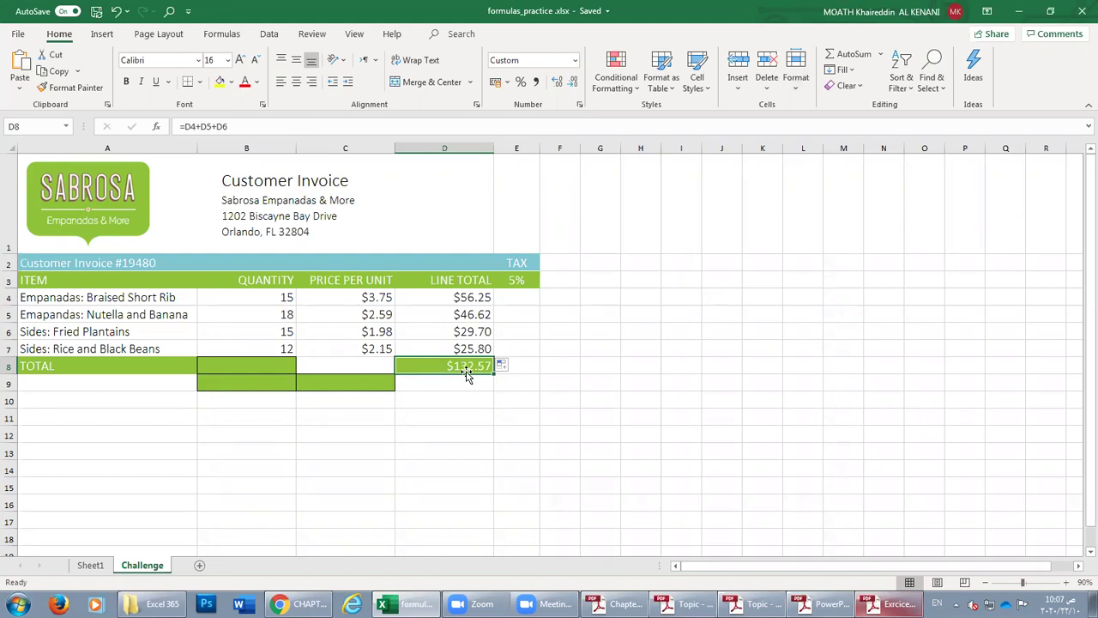
# Enter the constant-based formula =15*3.75 in cell F4, beside the Braised Short Rib row.
pyautogui.click(525, 386)
pyautogui.click(534, 309)
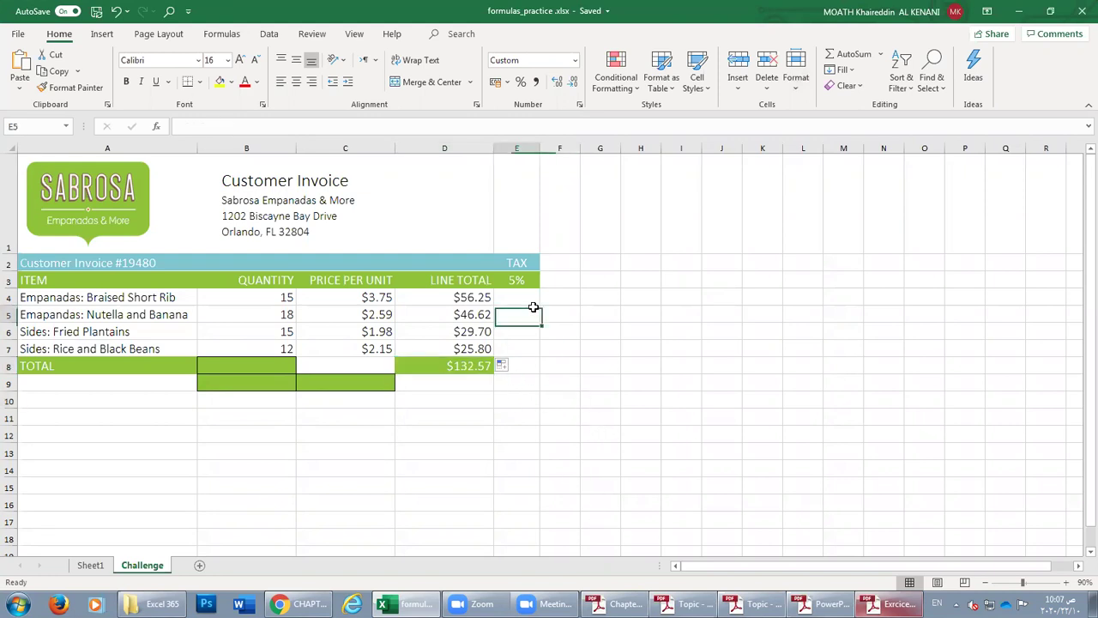
pyautogui.click(583, 296)
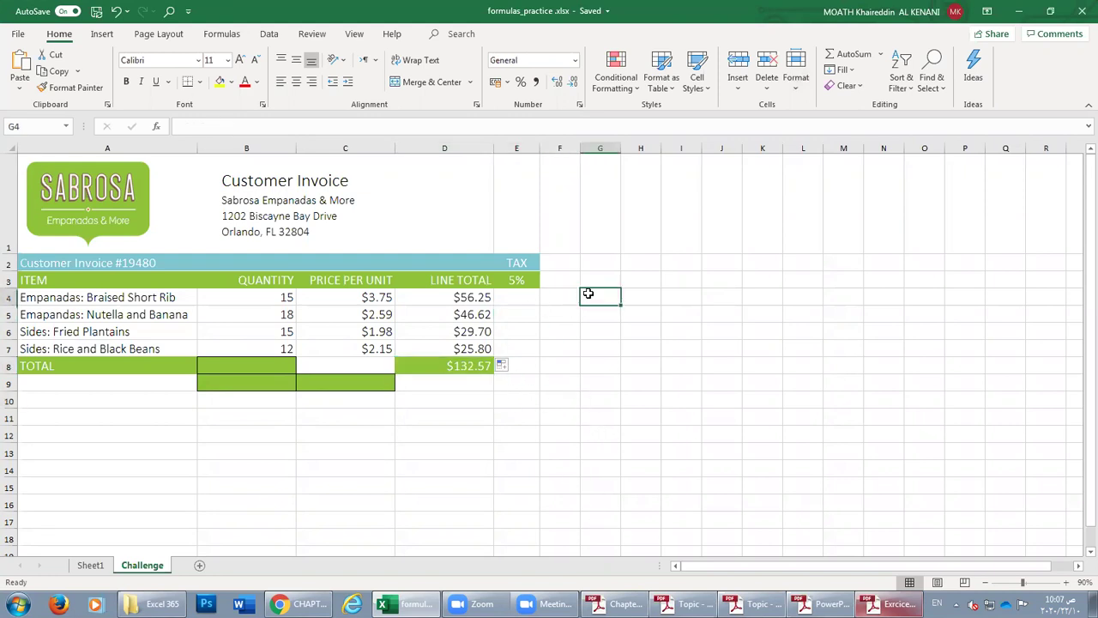
pyautogui.click(562, 293)
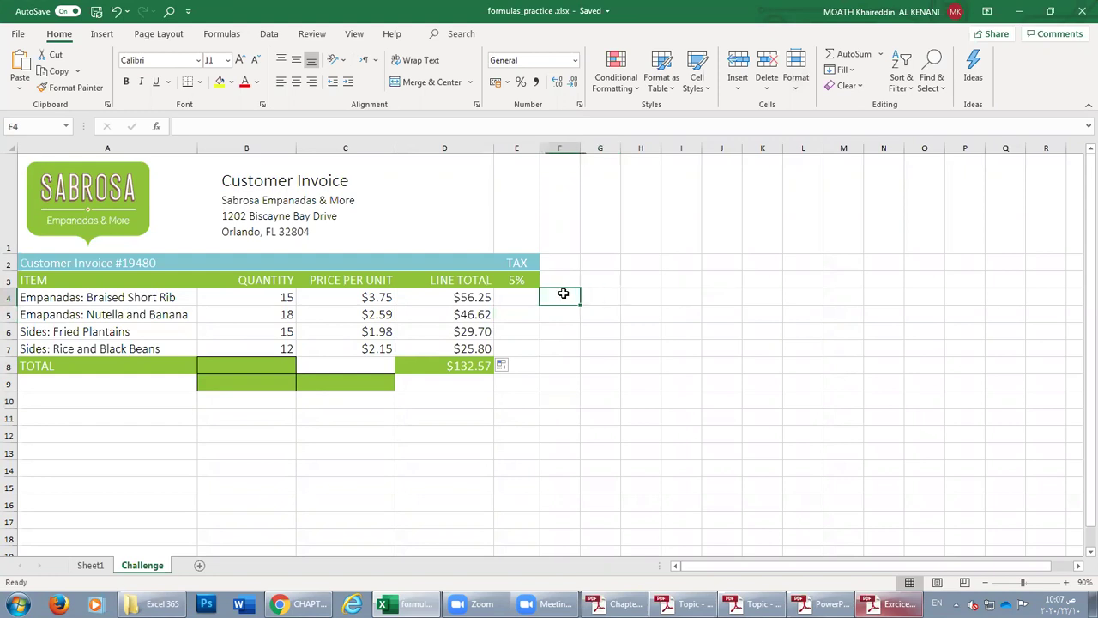
pyautogui.write('=')
pyautogui.press('BackSpace')
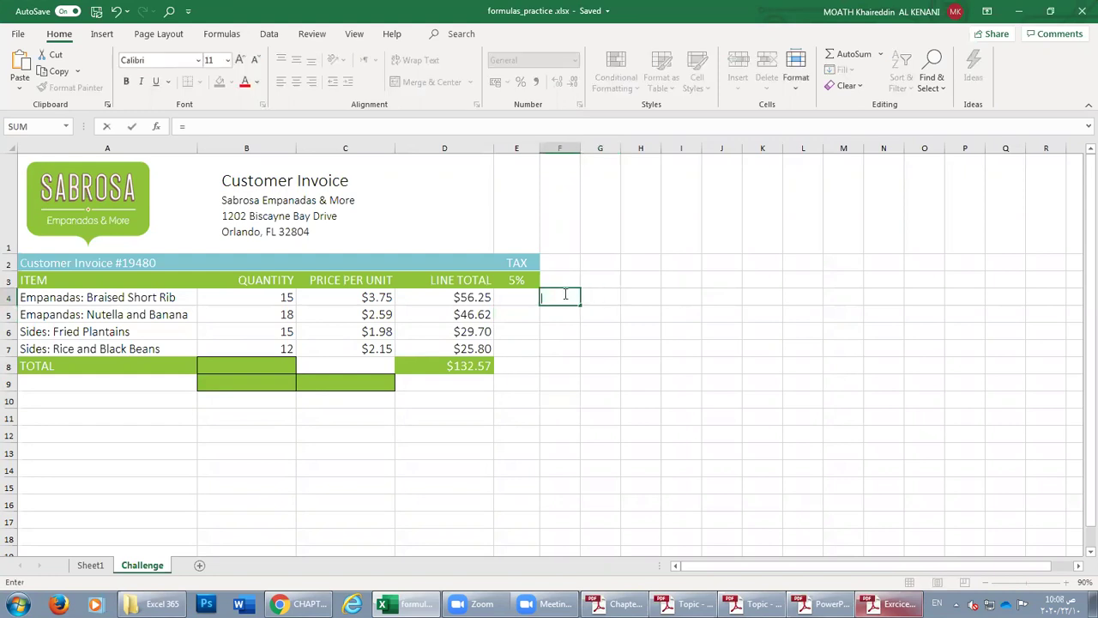
pyautogui.write('=')
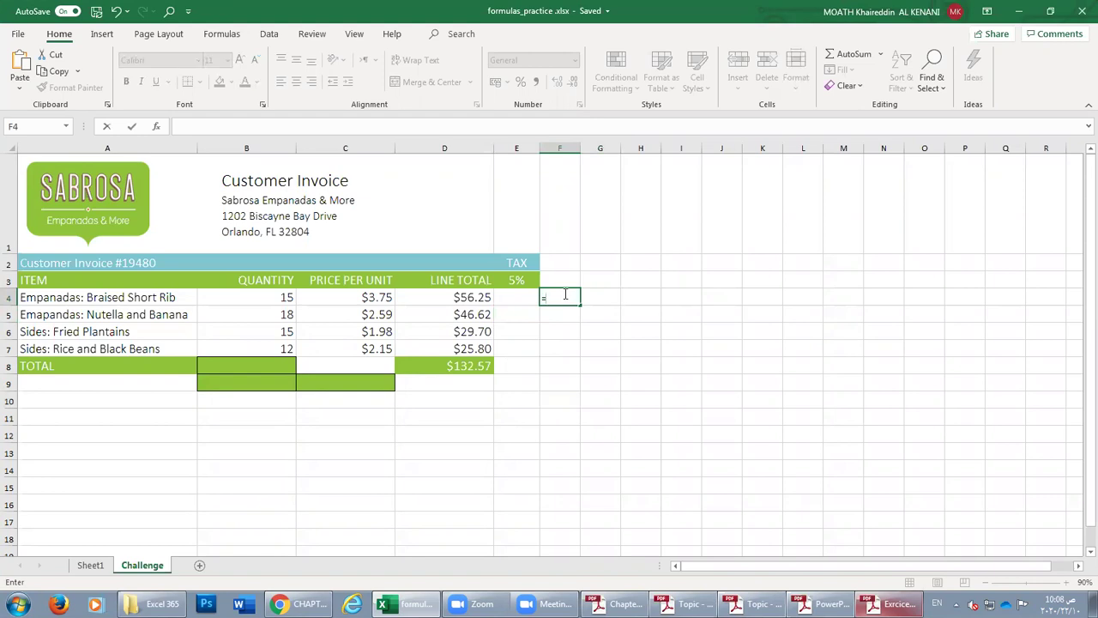
pyautogui.click(270, 300)
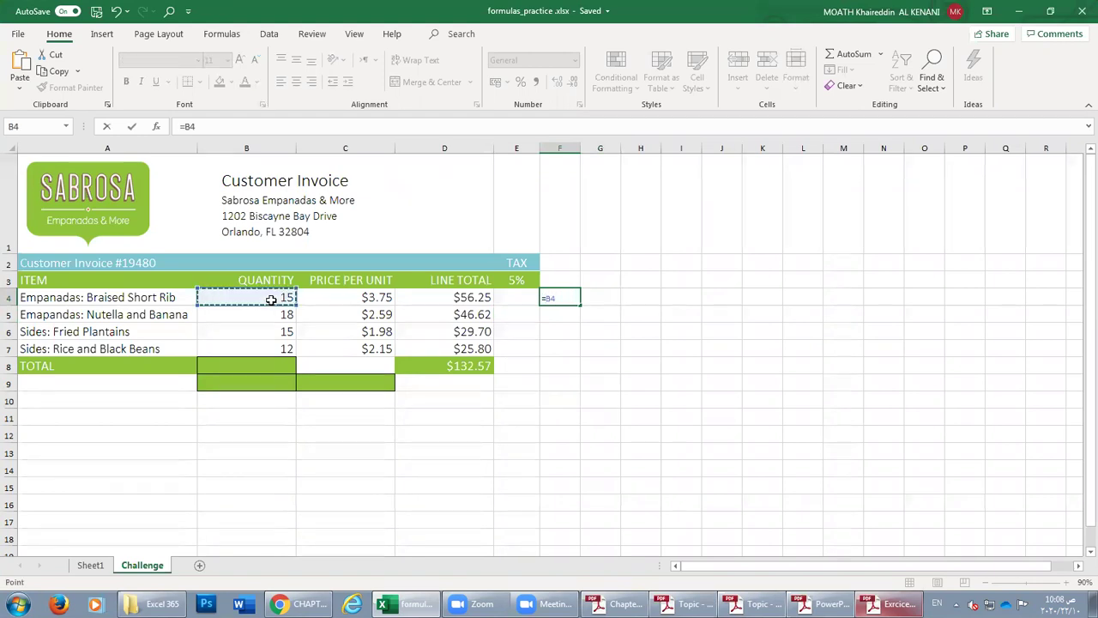
pyautogui.press('BackSpace')
pyautogui.press('BackSpace')
pyautogui.write('15')
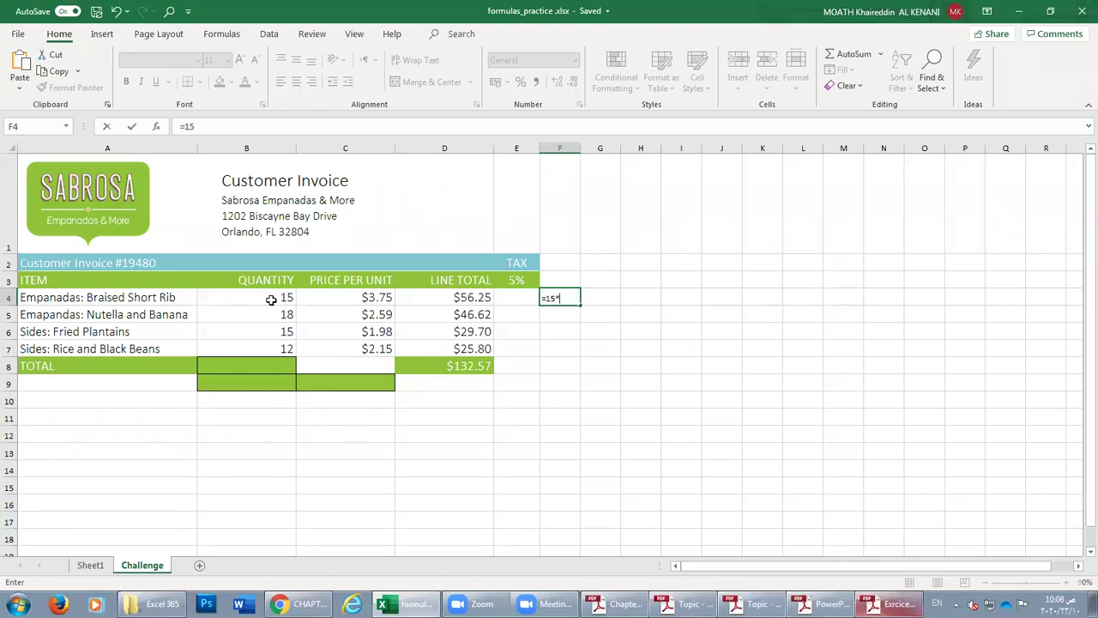
pyautogui.write('*3.75')
pyautogui.press('Return')
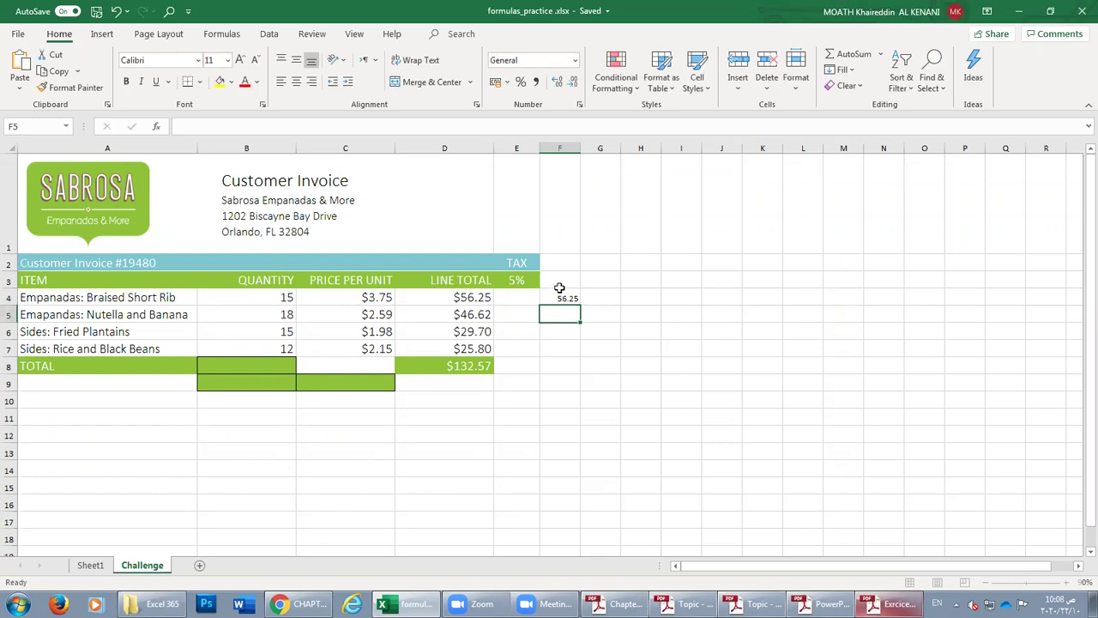
# Compare the constant-based formula in F4 with the cell-reference formula in D4.
pyautogui.click(562, 297)
pyautogui.click(455, 298)
pyautogui.click(566, 298)
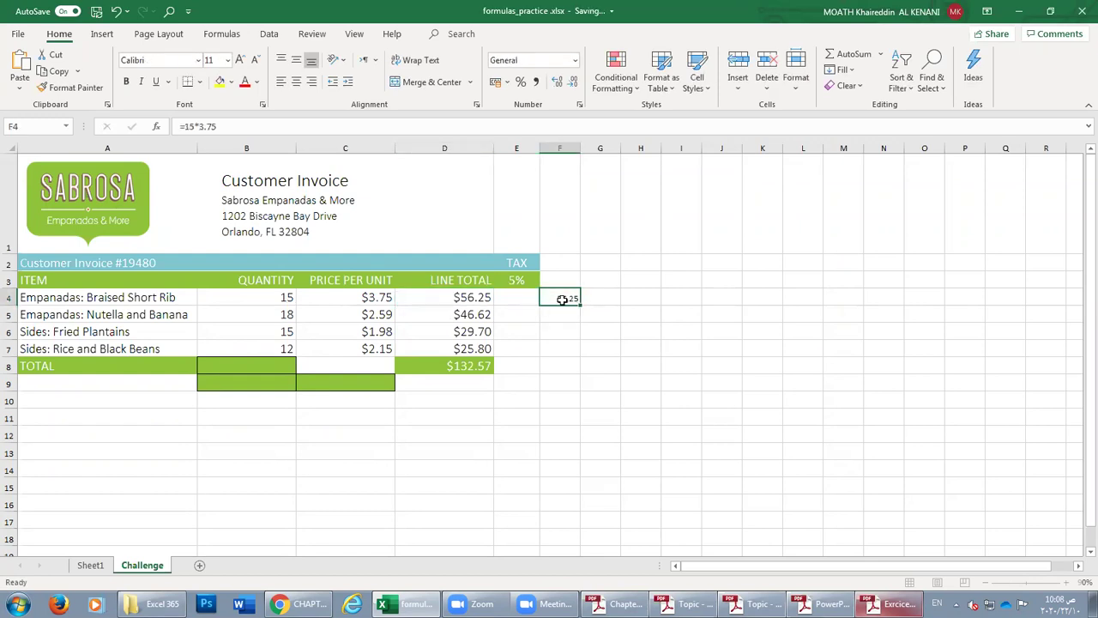
# Change the Braised Short Rib quantity in cell B4 to 16.
pyautogui.click(285, 300)
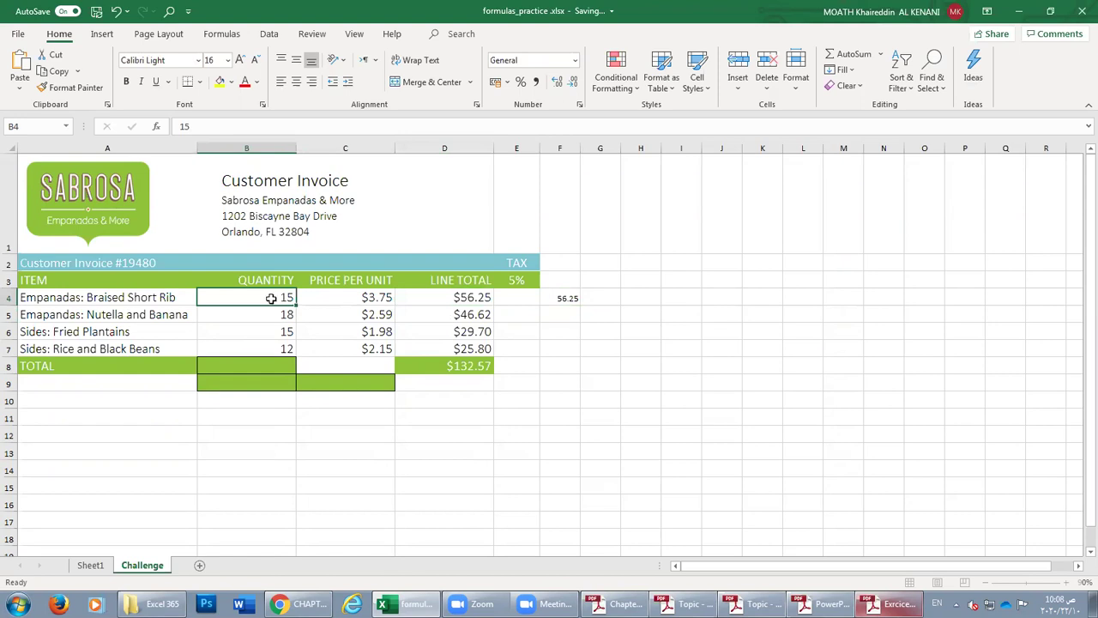
pyautogui.write('16')
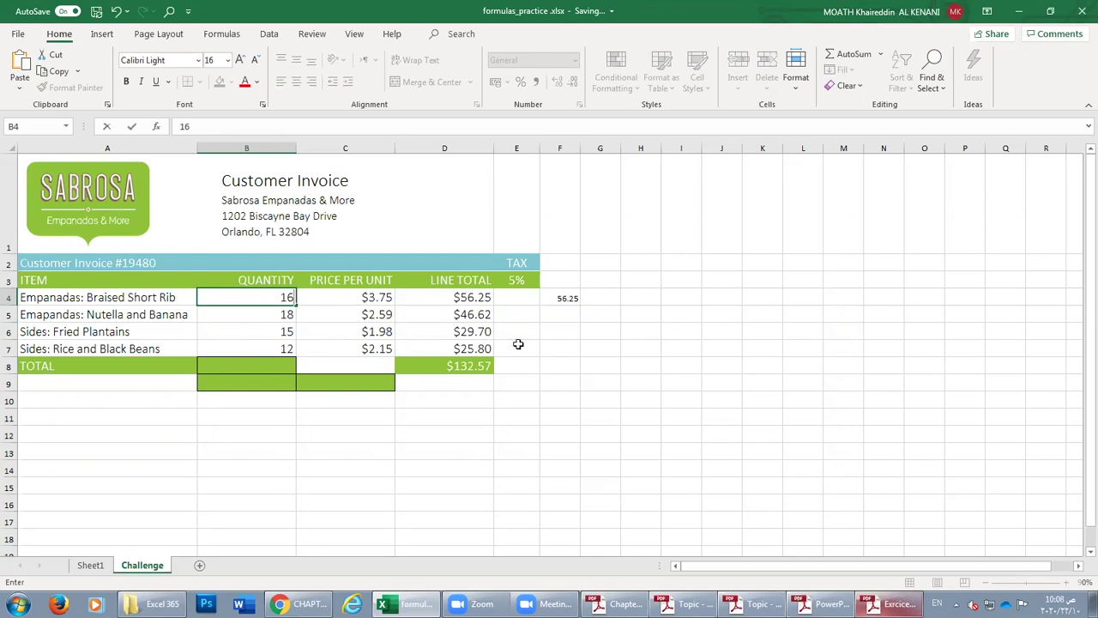
pyautogui.press('Return')
# Inspect the cell references in the Braised Short Rib line total formula in D4 with the quantity of 16 in place.
pyautogui.click(278, 299)
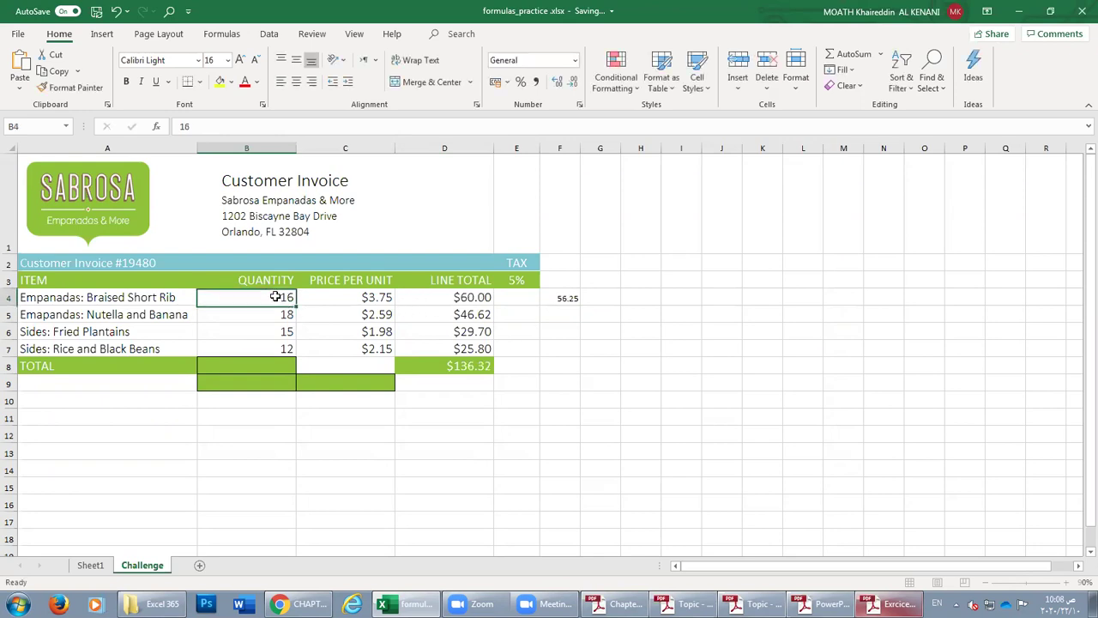
pyautogui.click(480, 297)
pyautogui.write('=B4*C4')
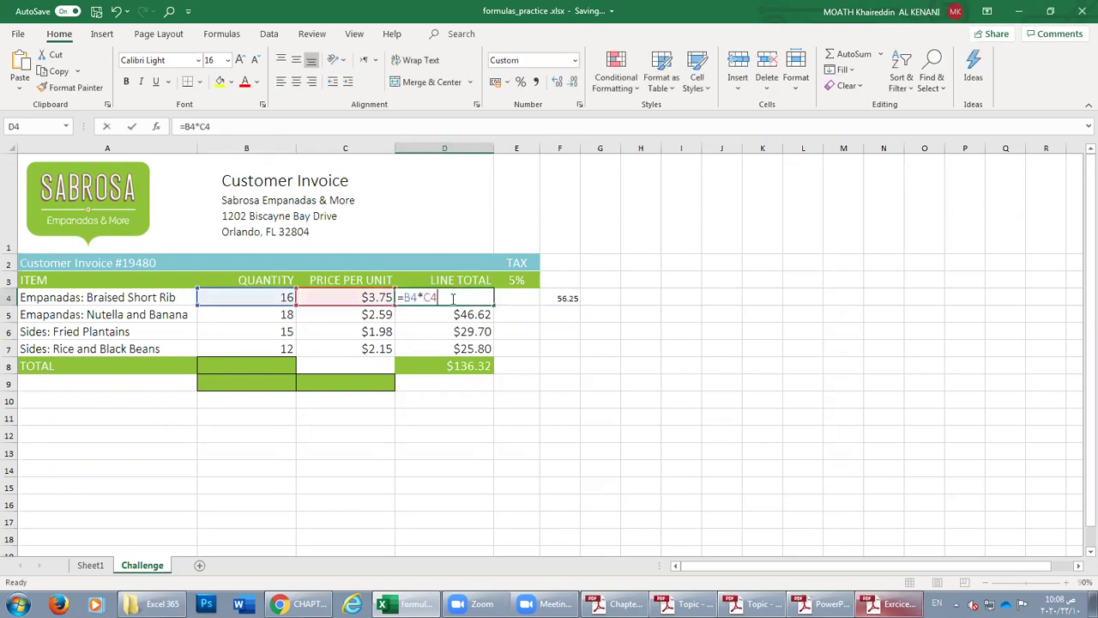
pyautogui.doubleClick(412, 297)
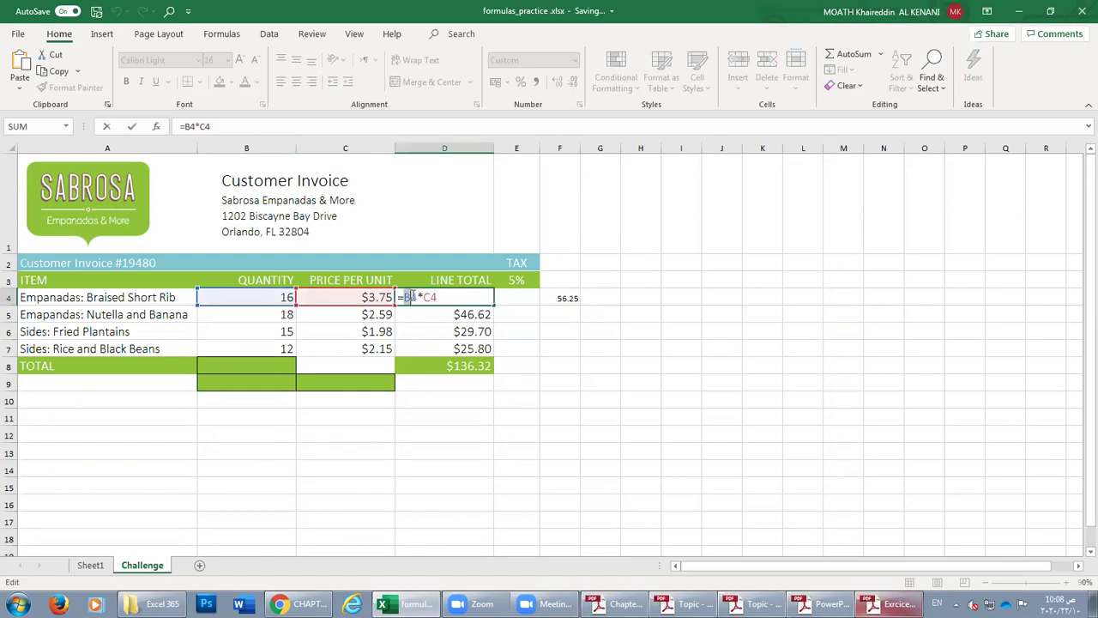
pyautogui.click(422, 297)
pyautogui.press('Return')
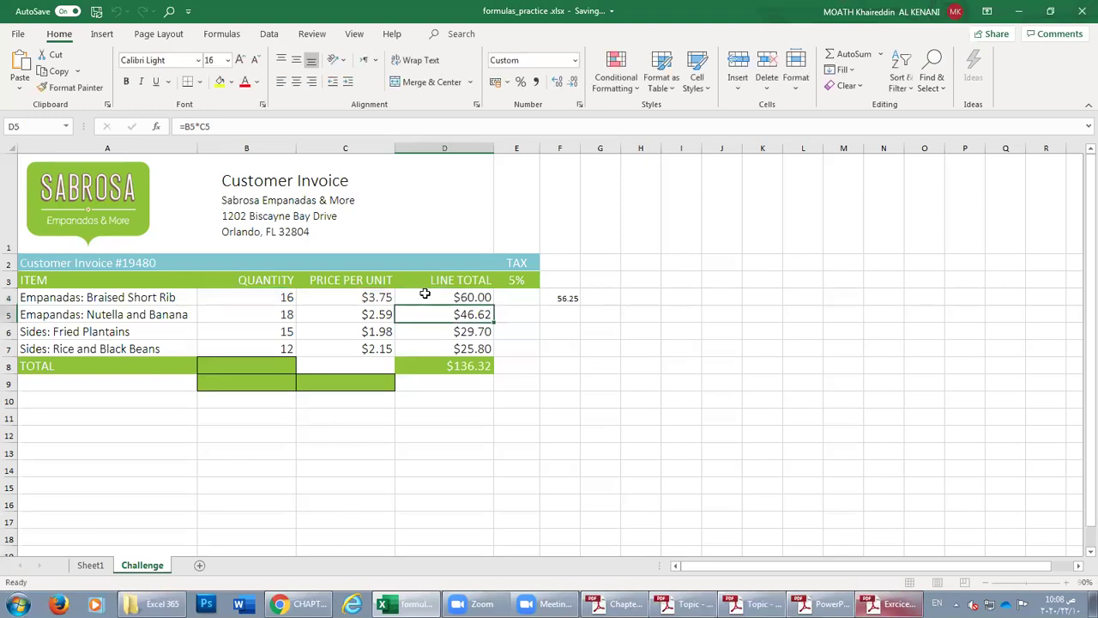
# Compare the line total in D4 with the typed constants in the F4 formula, leaving both formulas unedited.
pyautogui.click(472, 299)
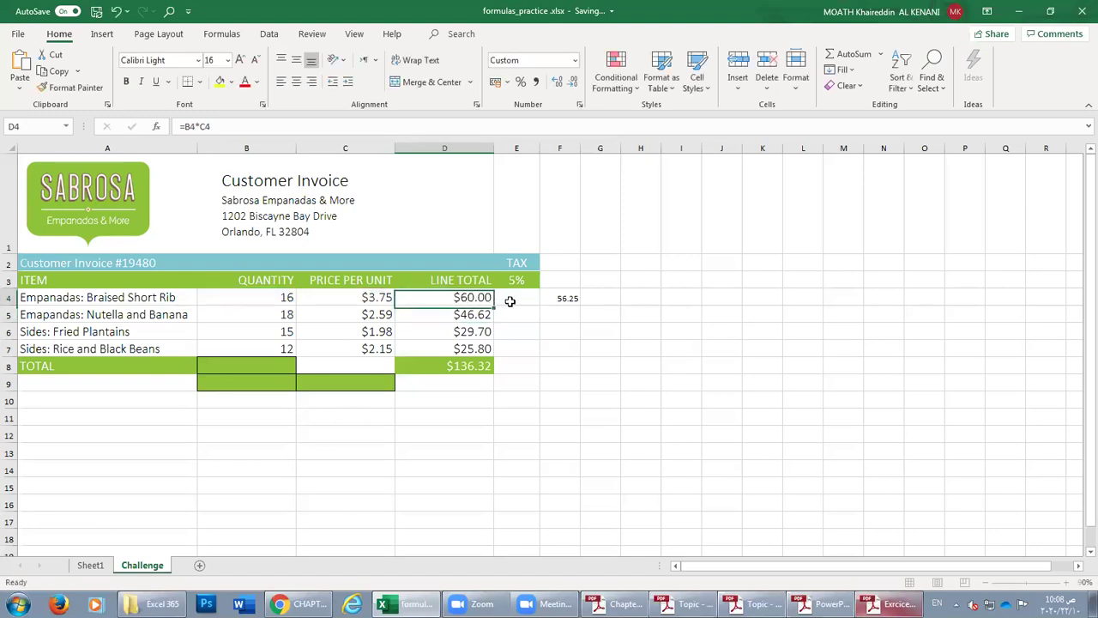
pyautogui.doubleClick(564, 298)
pyautogui.doubleClick(550, 298)
pyautogui.press('Return')
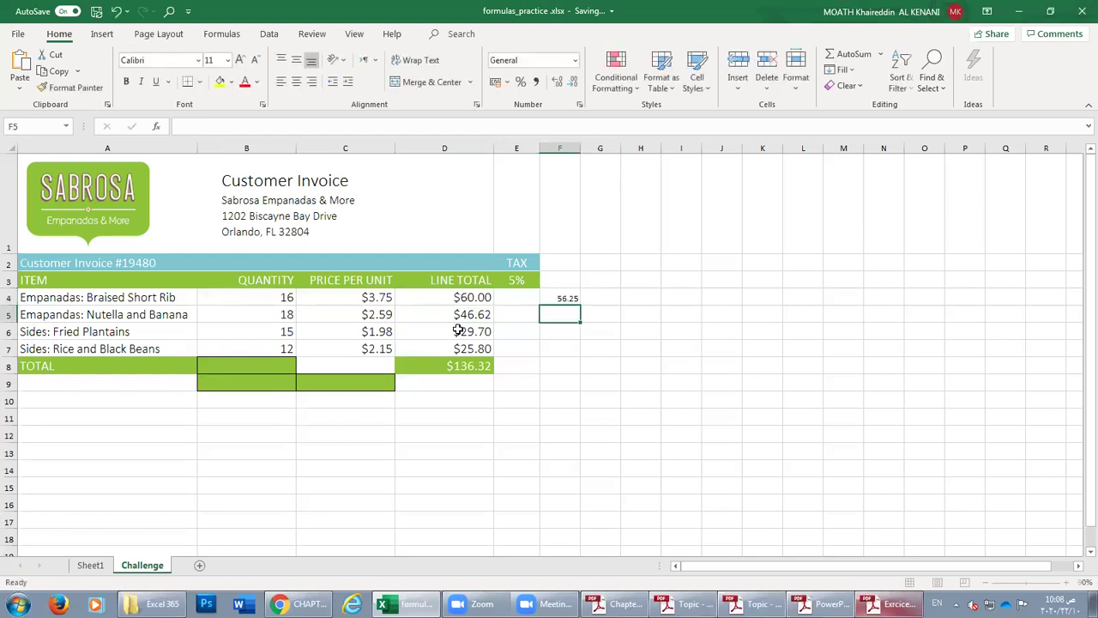
pyautogui.click(564, 299)
pyautogui.click(458, 296)
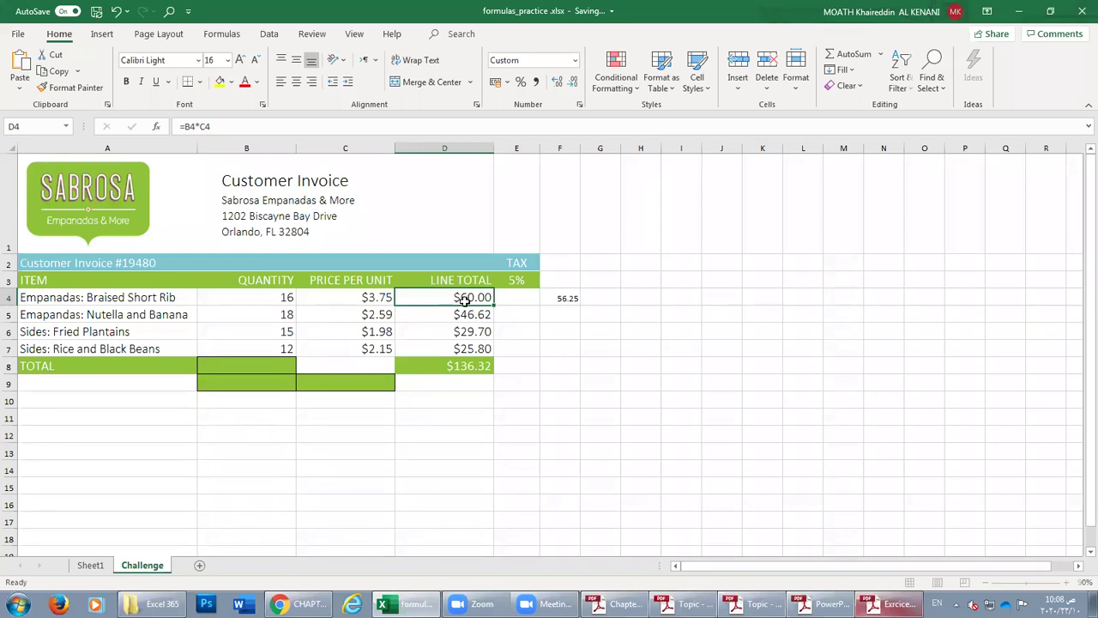
pyautogui.click(566, 298)
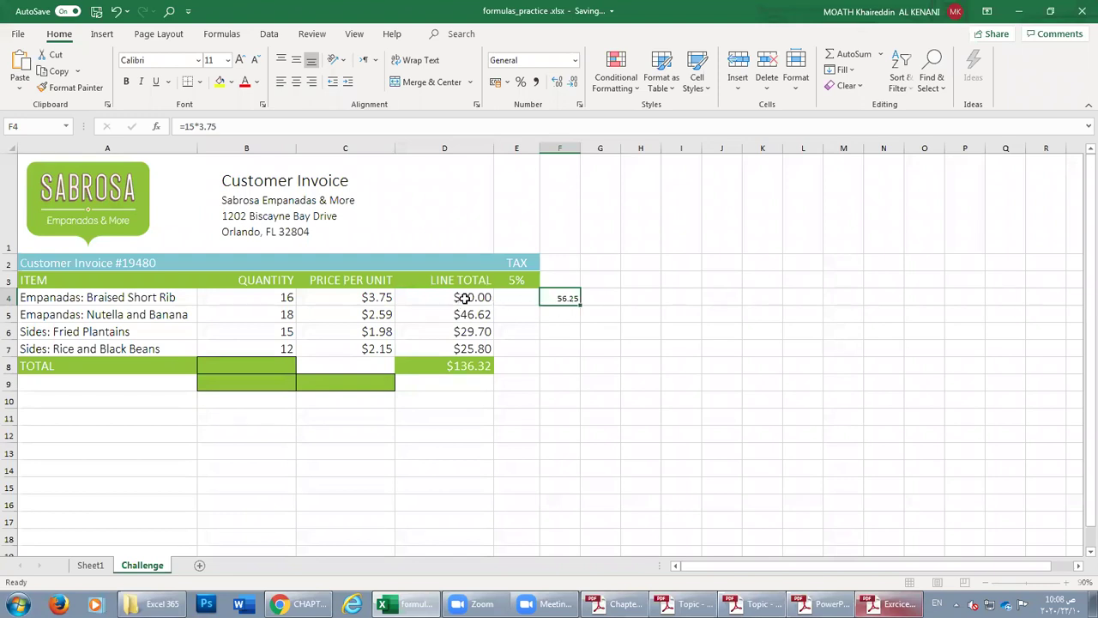
pyautogui.doubleClick(560, 298)
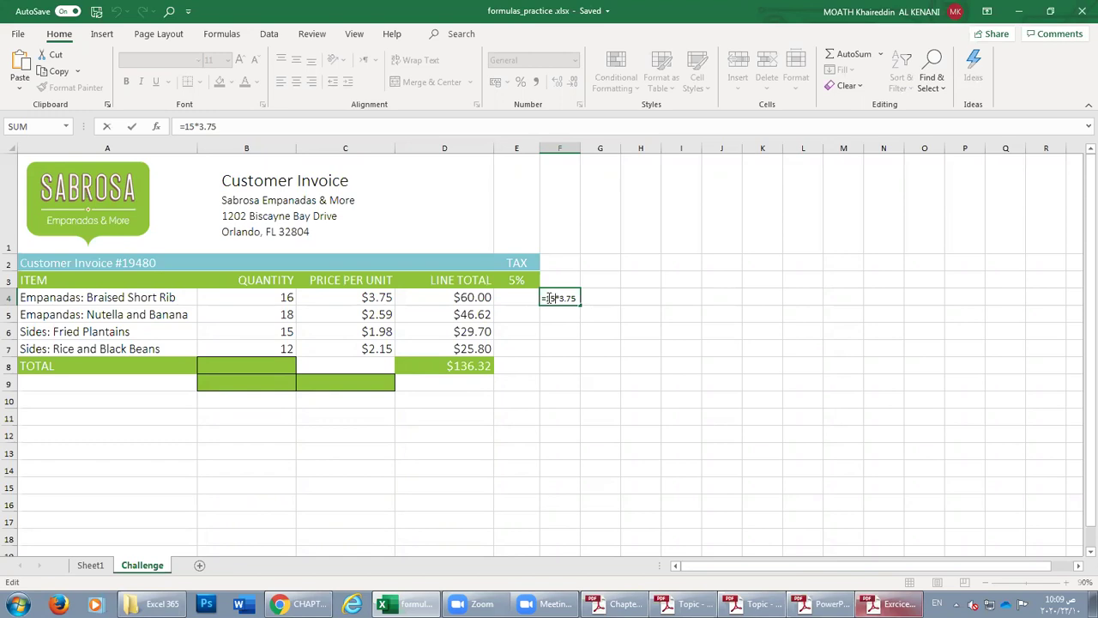
pyautogui.click(568, 312)
pyautogui.click(558, 300)
pyautogui.press('Escape')
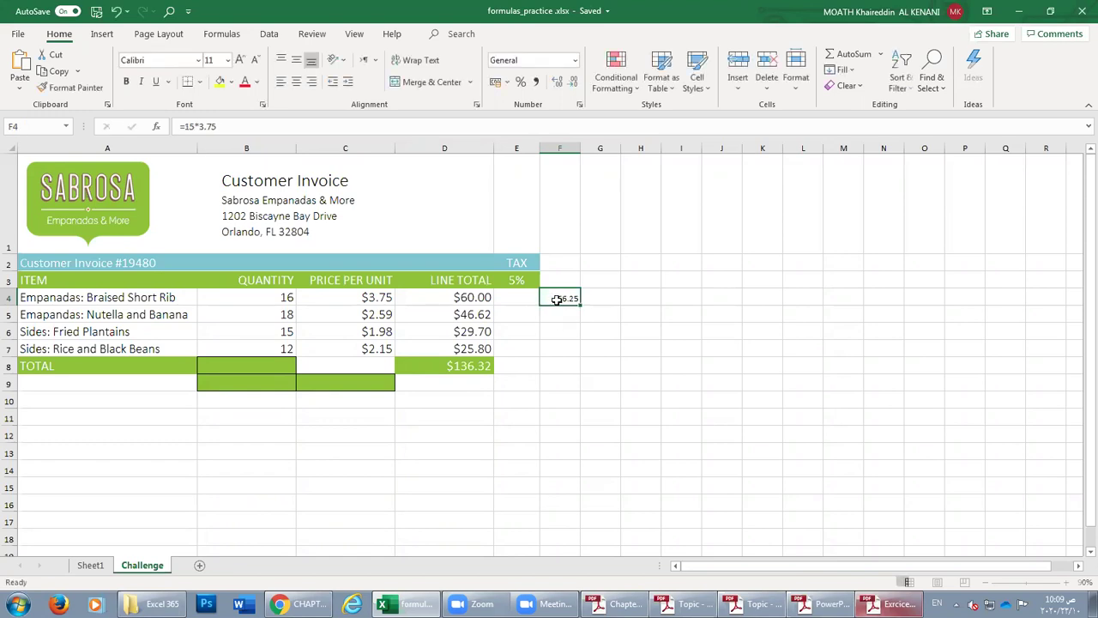
# Delete the constant-based formula from F4 and set the Braised Short Rib quantity in B4 to 15.
pyautogui.press('Delete')
pyautogui.click(280, 299)
pyautogui.write('15')
pyautogui.press('Return')
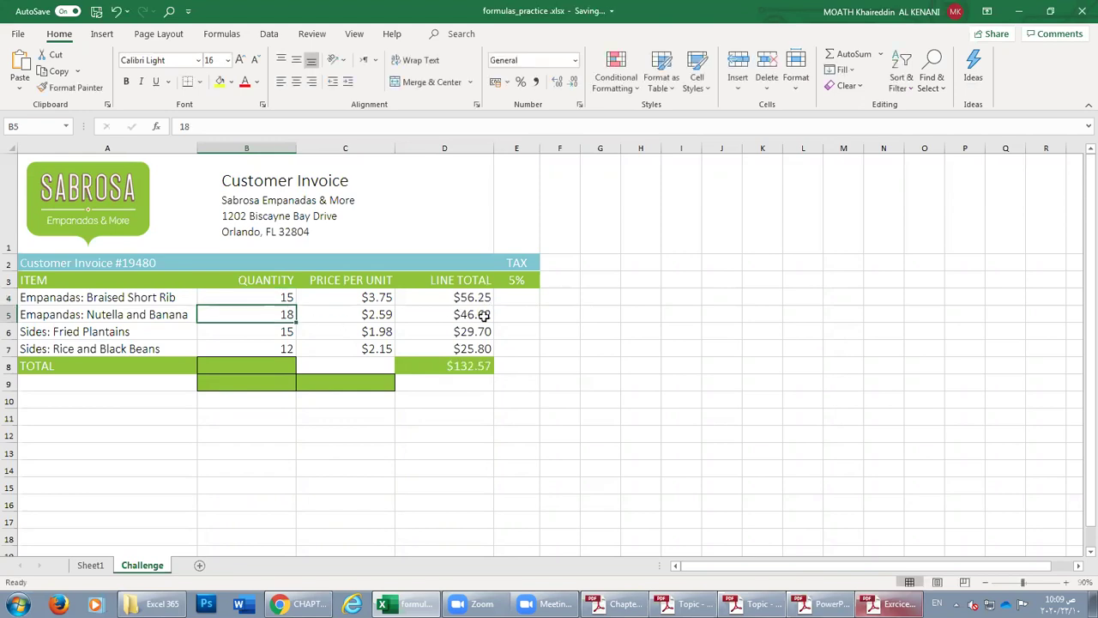
# Reopen the D4 line total formula to examine its references to quantity and unit price, leaving the formula unedited.
pyautogui.click(464, 301)
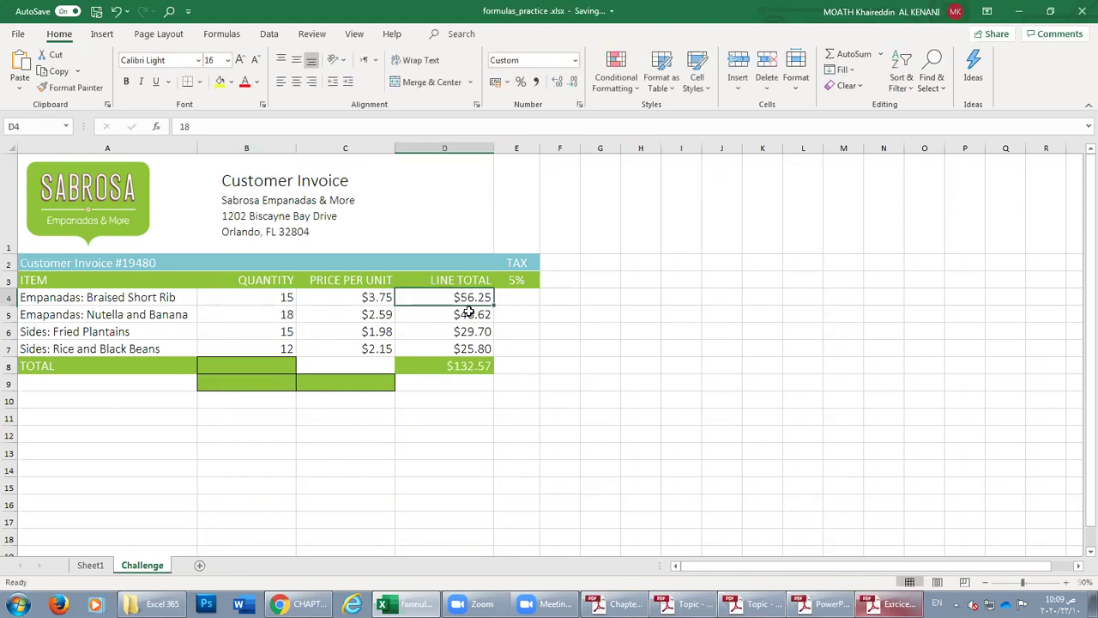
pyautogui.click(476, 299)
pyautogui.doubleClick(476, 299)
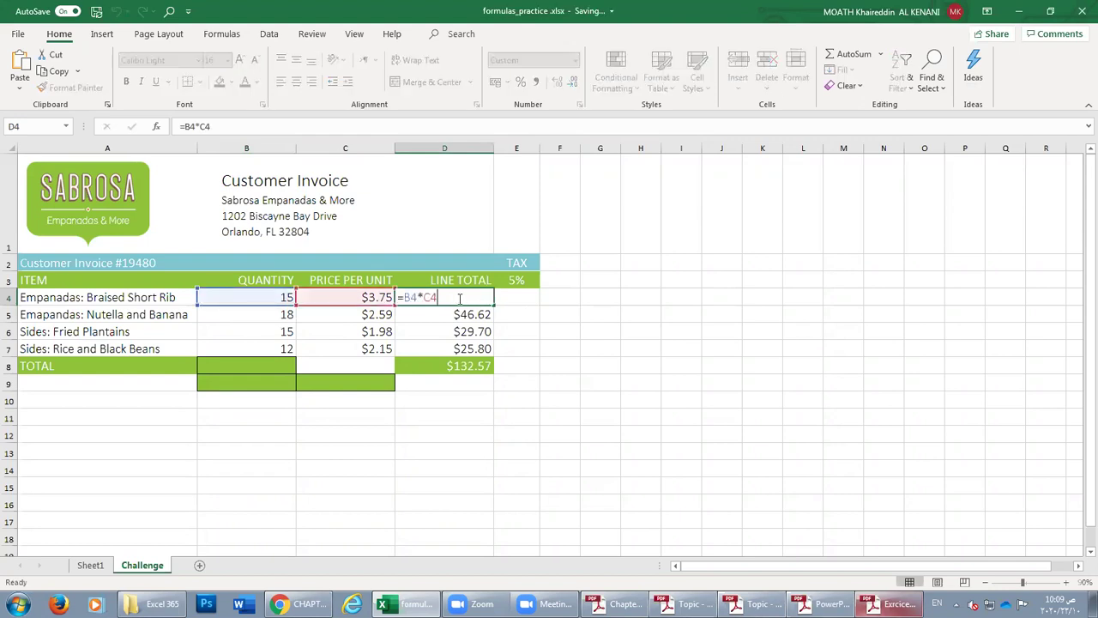
pyautogui.click(351, 327)
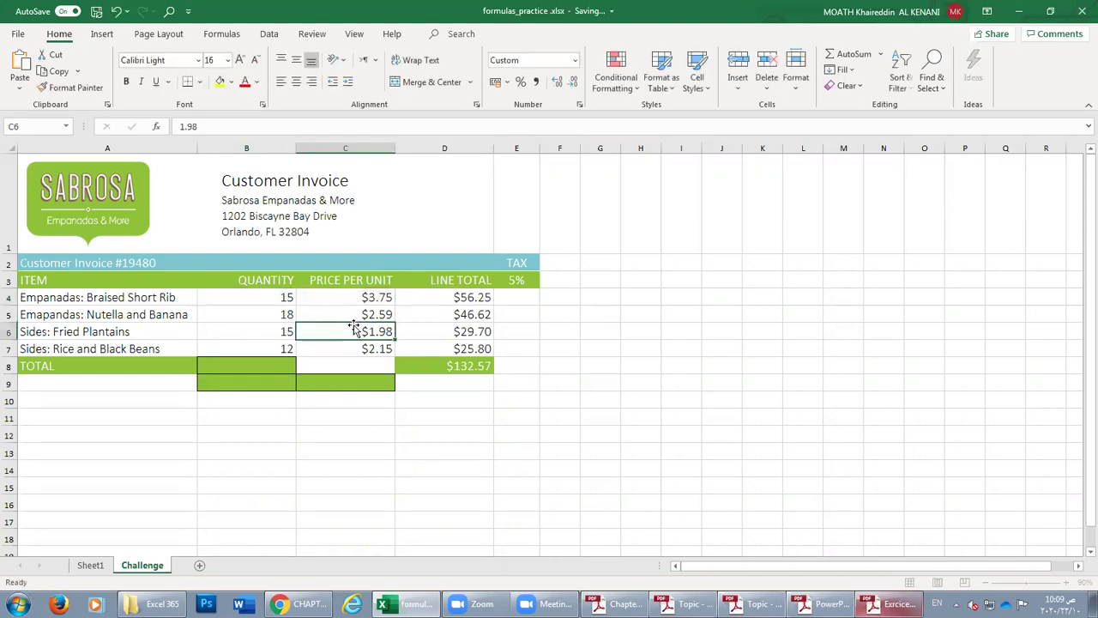
pyautogui.doubleClick(452, 298)
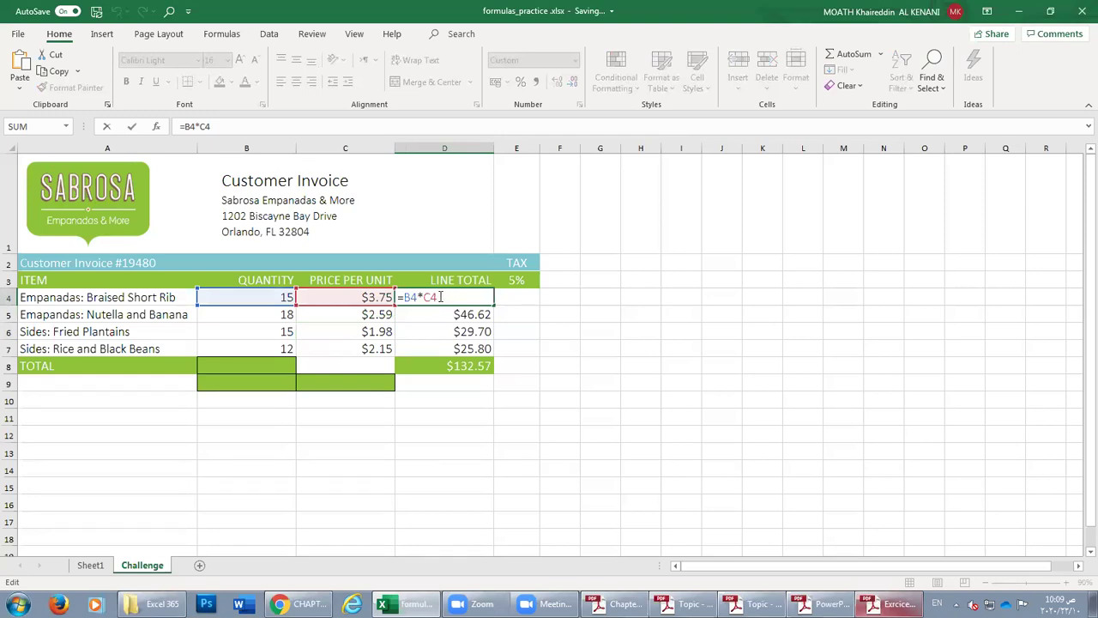
pyautogui.write('56')
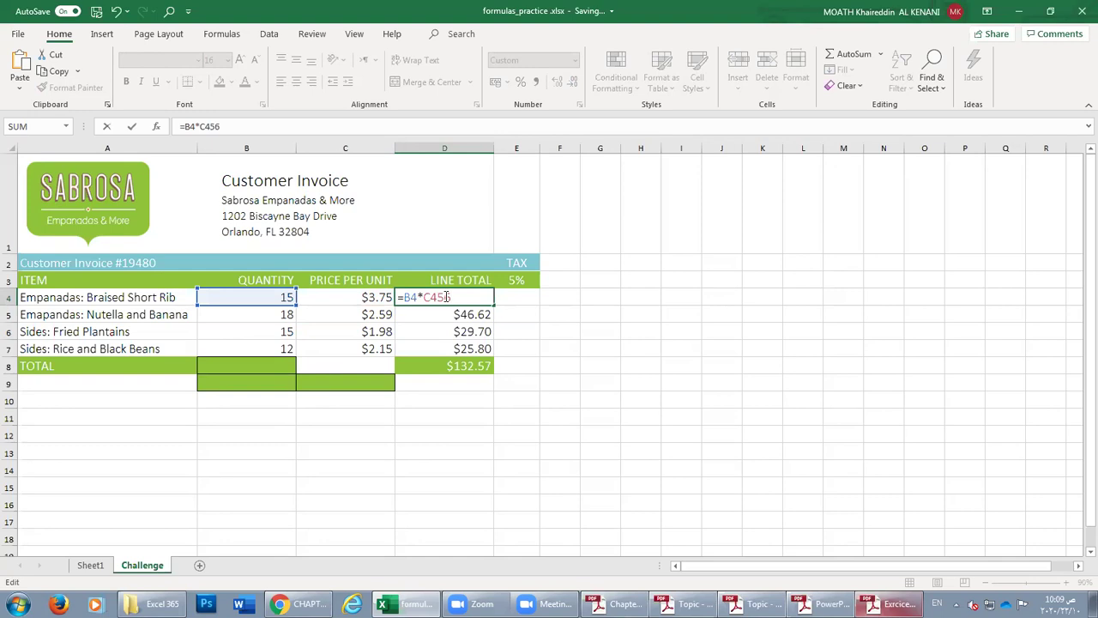
pyautogui.press('Escape')
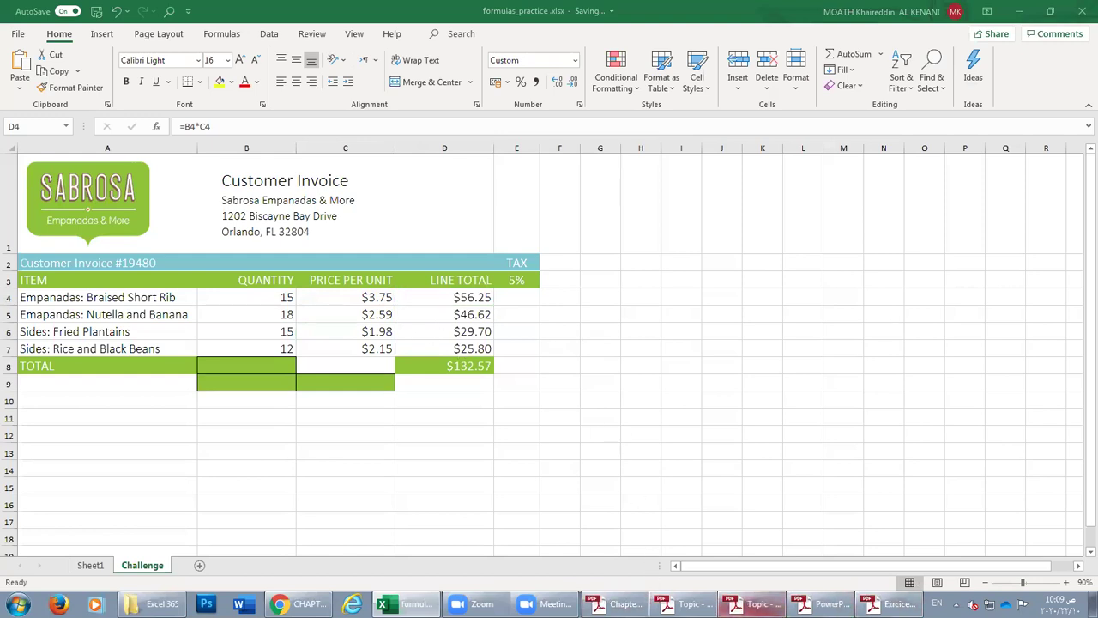
# Switch to the Chapter 3: Microsoft Excel PDF in Adobe Reader and read section 10.3, Creating a formula, through Figure 54.
pyautogui.click(616, 603)
pyautogui.scroll(-10, 309, 419)
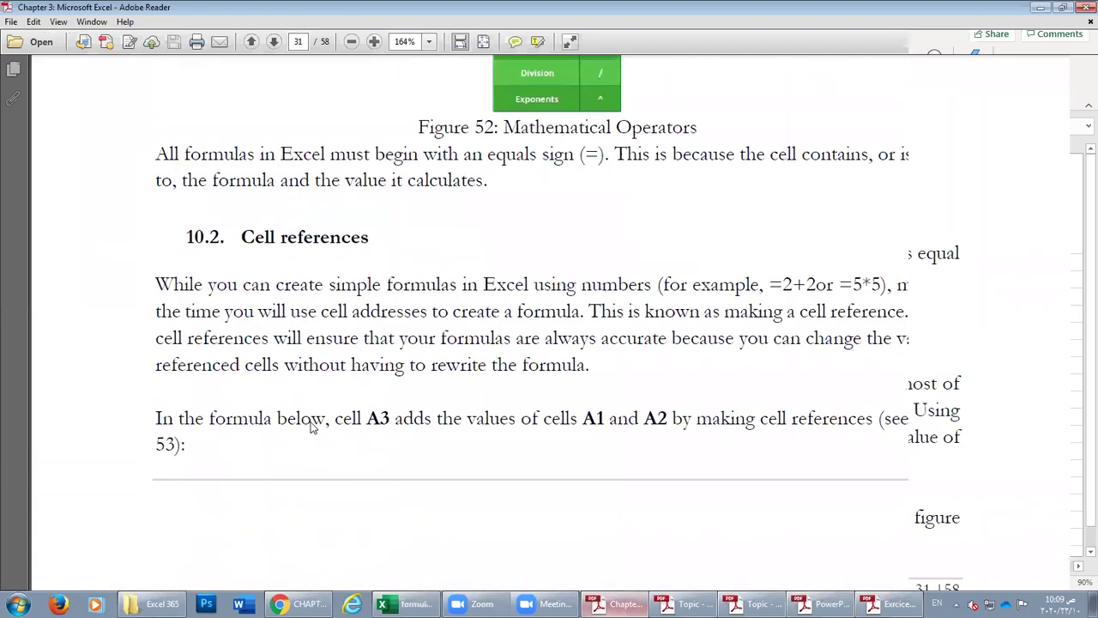
pyautogui.scroll(-6, 309, 419)
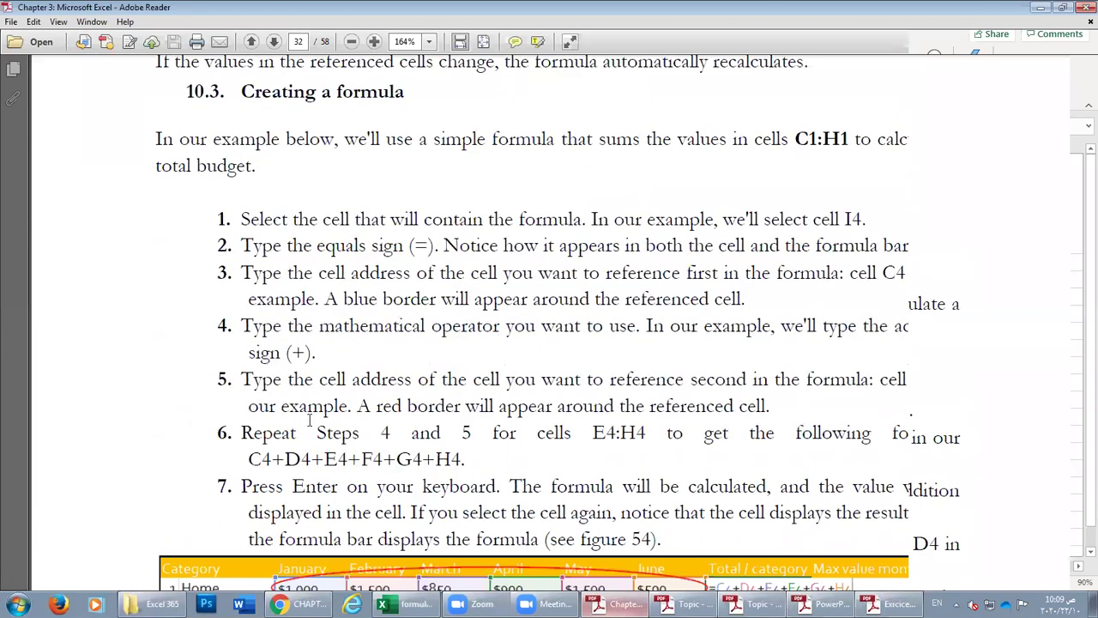
pyautogui.scroll(4, 309, 420)
pyautogui.moveTo(415, 245); pyautogui.dragTo(428, 246)
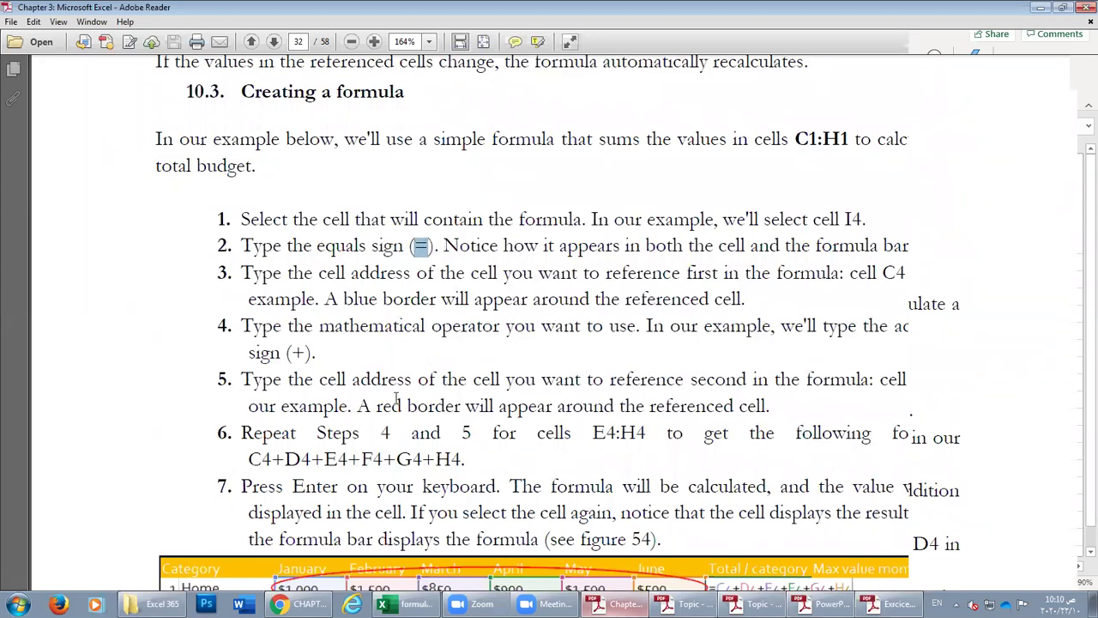
pyautogui.scroll(-2, 525, 403)
pyautogui.scroll(-3, 538, 409)
pyautogui.scroll(-3, 538, 410)
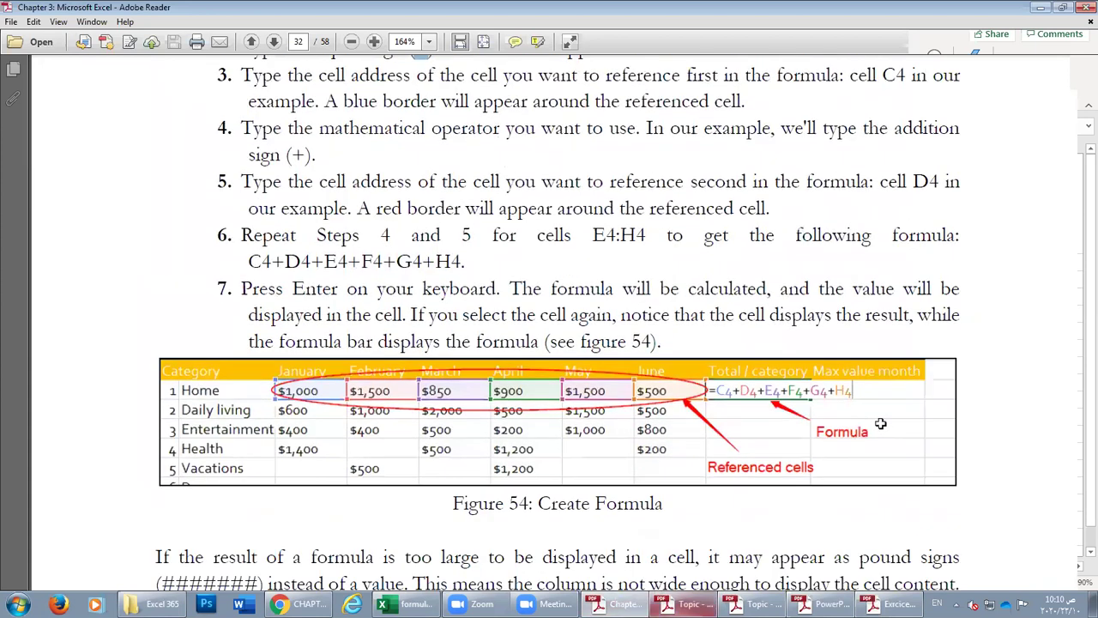
# Return to the formulas_practice workbook in Excel and check the formulas in D4 and D8 and the empty total cell C8.
pyautogui.click(410, 604)
pyautogui.click(556, 299)
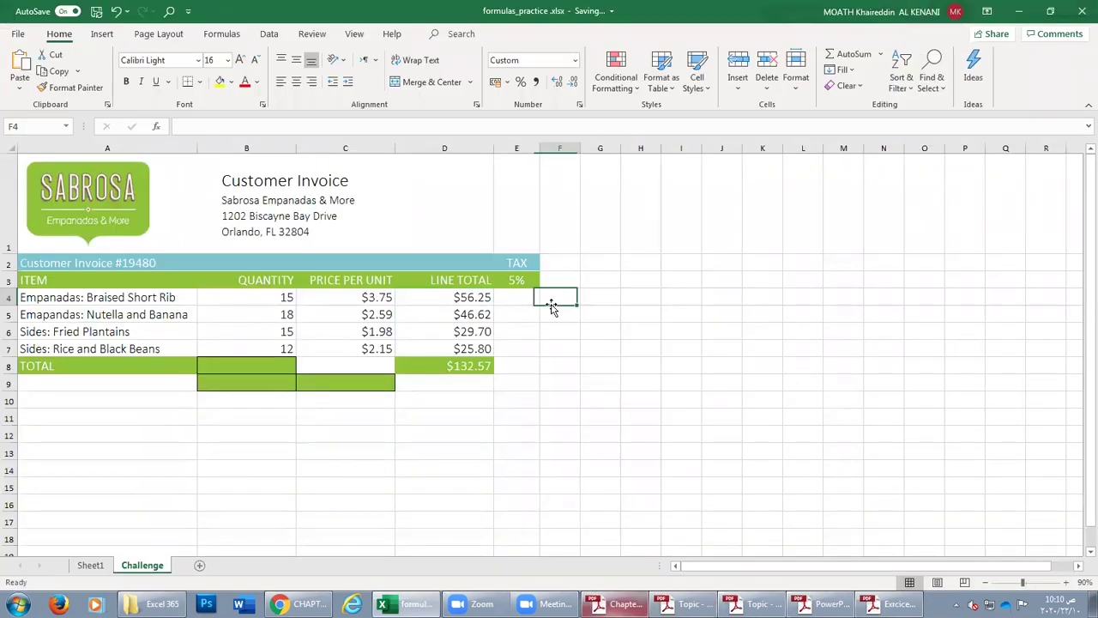
pyautogui.click(438, 297)
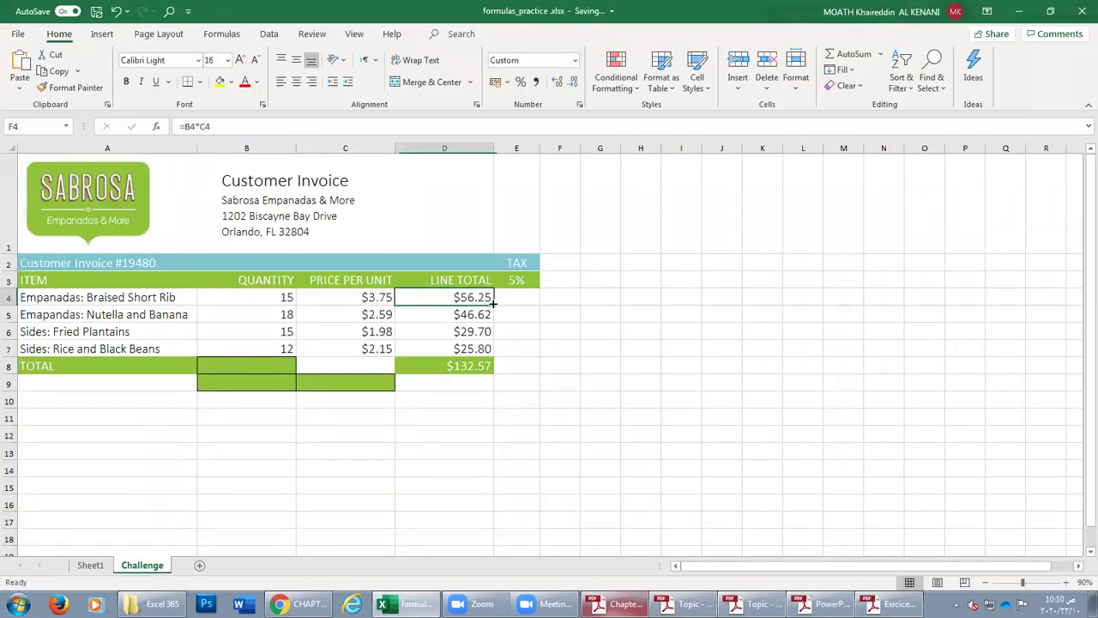
pyautogui.click(569, 297)
pyautogui.click(456, 365)
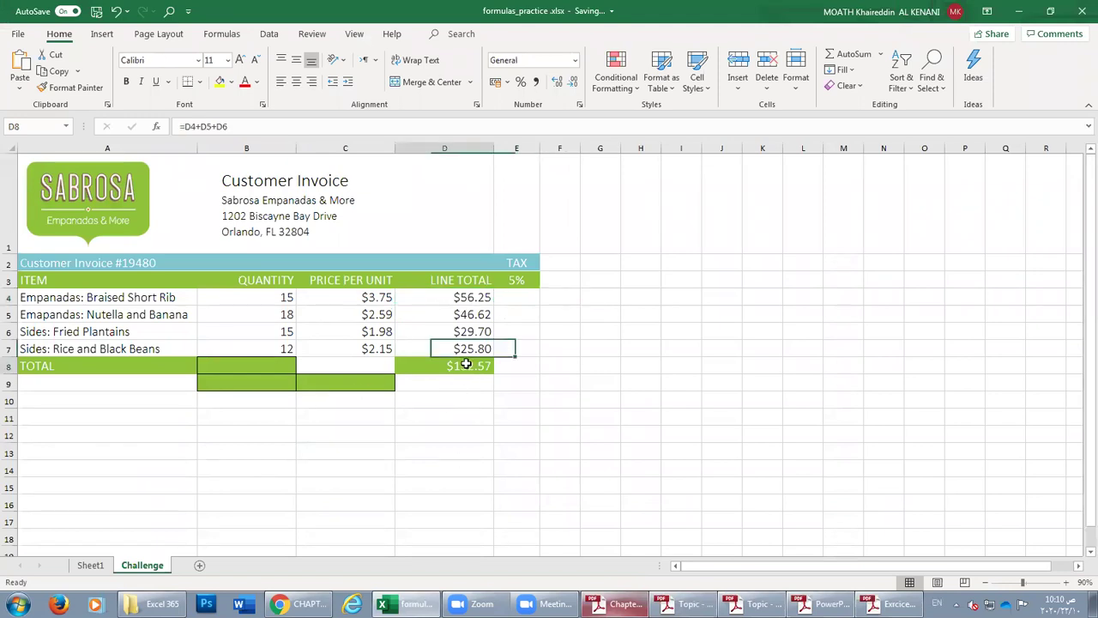
pyautogui.click(361, 364)
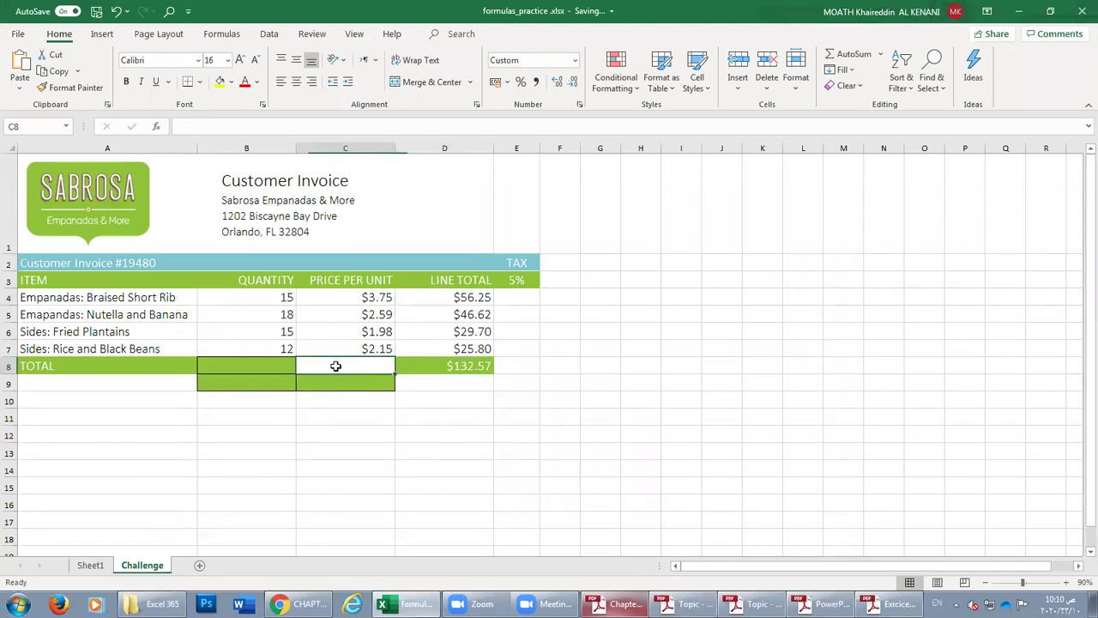
# Total the quantities in cell B8 with the cell-reference formula =B4+B5+B6+B7.
pyautogui.click(264, 367)
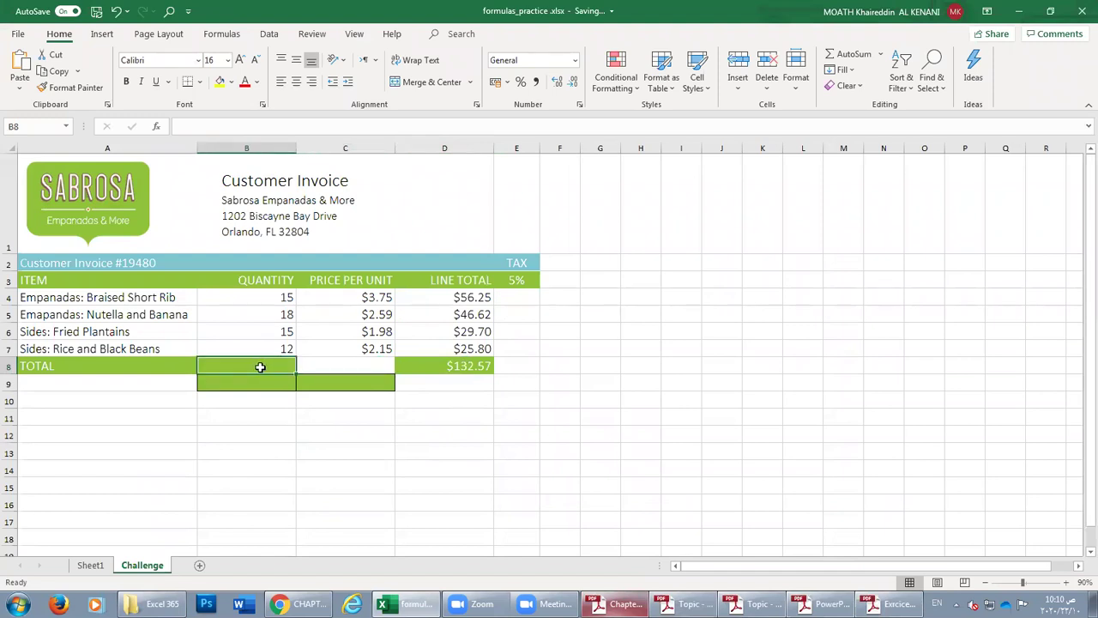
pyautogui.write('=')
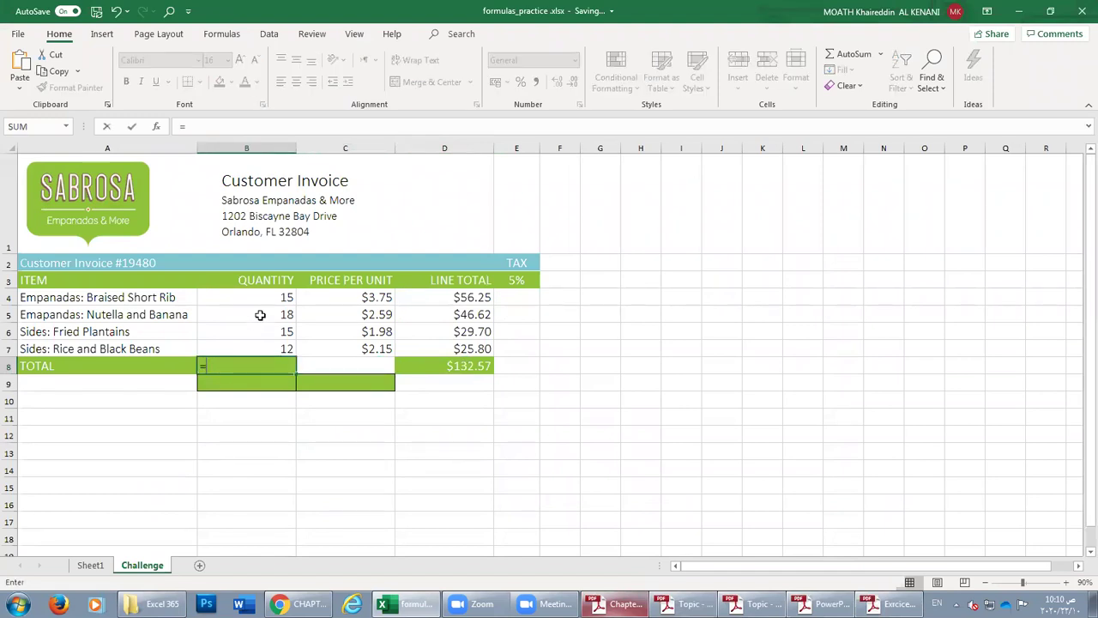
pyautogui.click(264, 297)
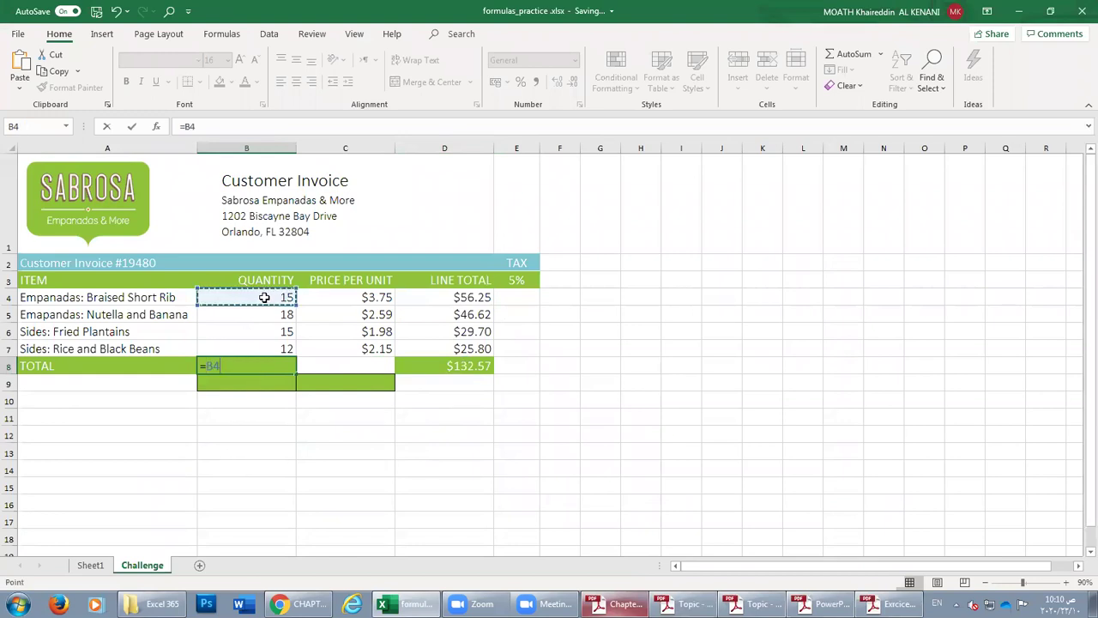
pyautogui.write('+')
pyautogui.click(262, 315)
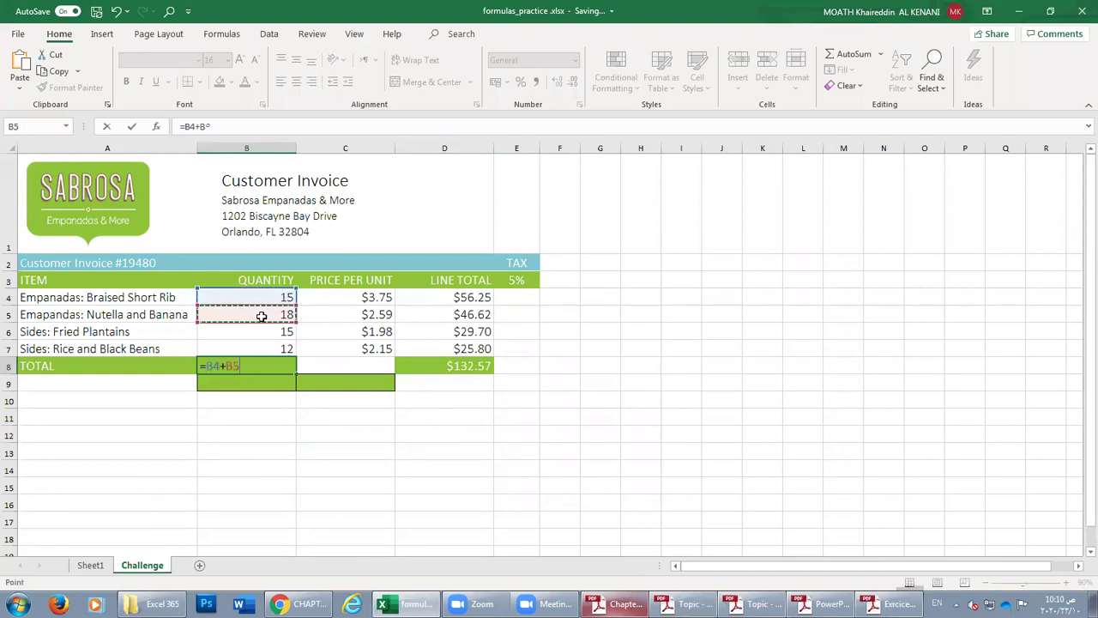
pyautogui.write('+')
pyautogui.click(262, 333)
pyautogui.write('+')
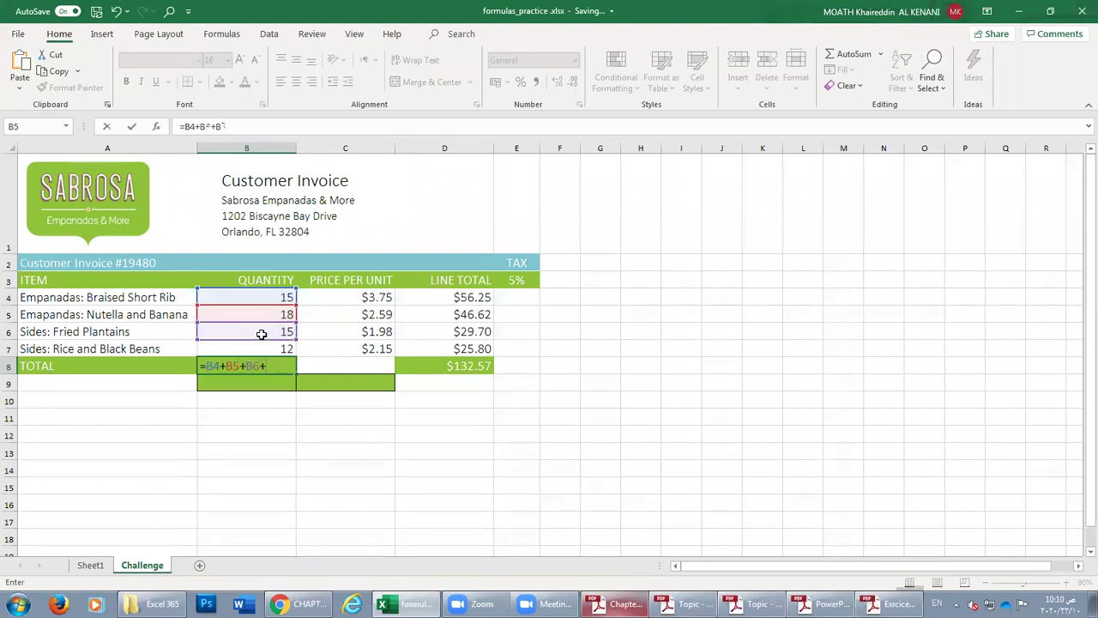
pyautogui.click(282, 344)
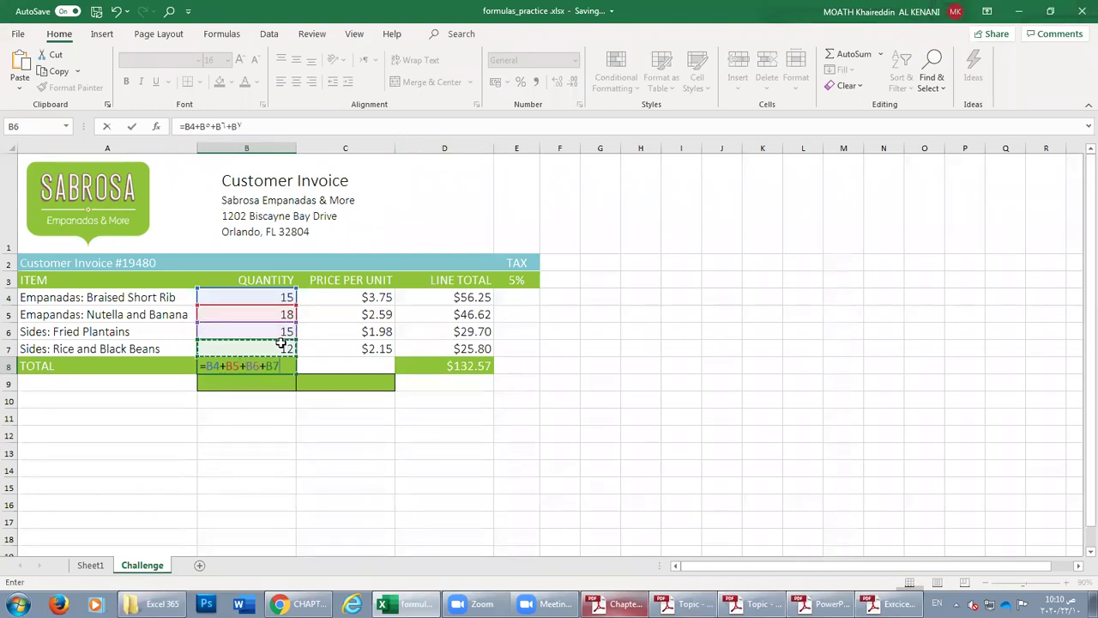
pyautogui.press('Return')
# Review the formulas behind the totals in B8 and D8 and the line totals in D5 and D4.
pyautogui.click(255, 364)
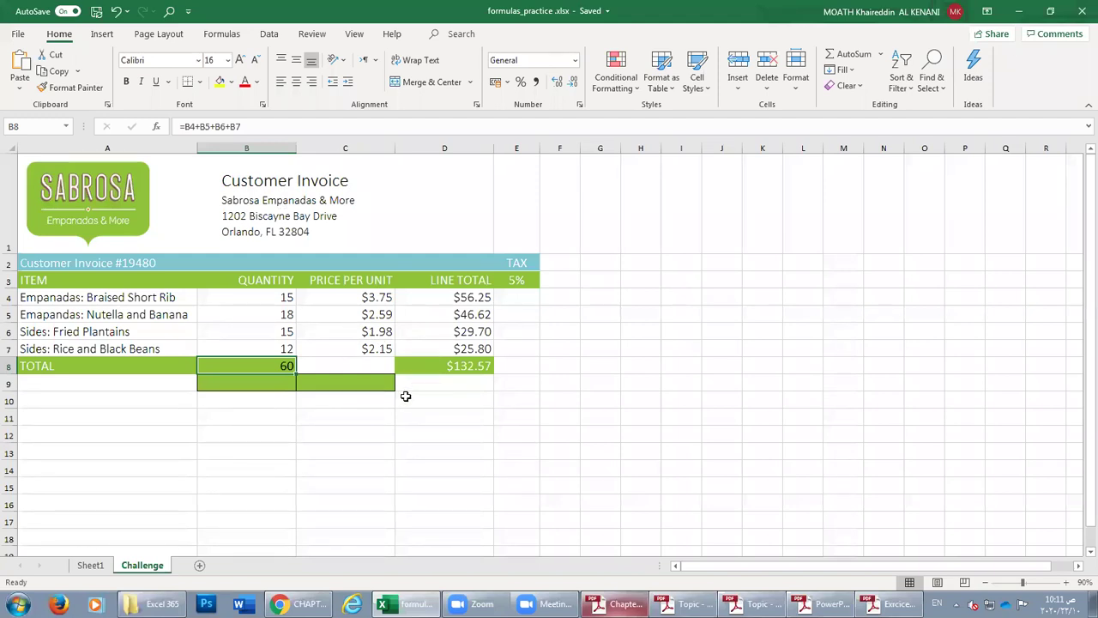
pyautogui.click(442, 366)
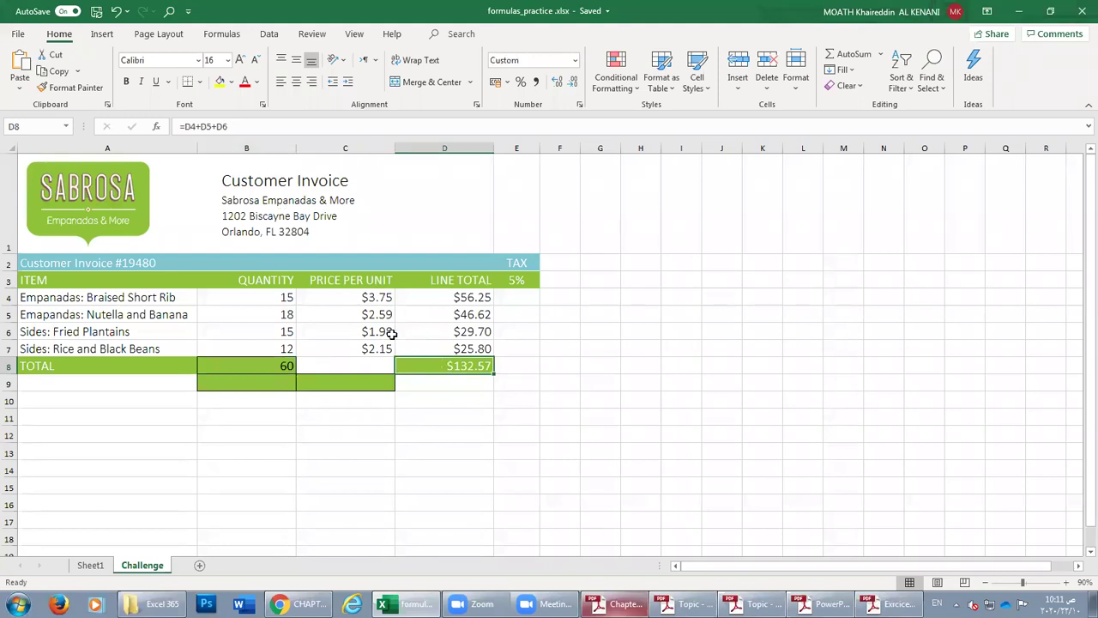
pyautogui.click(468, 314)
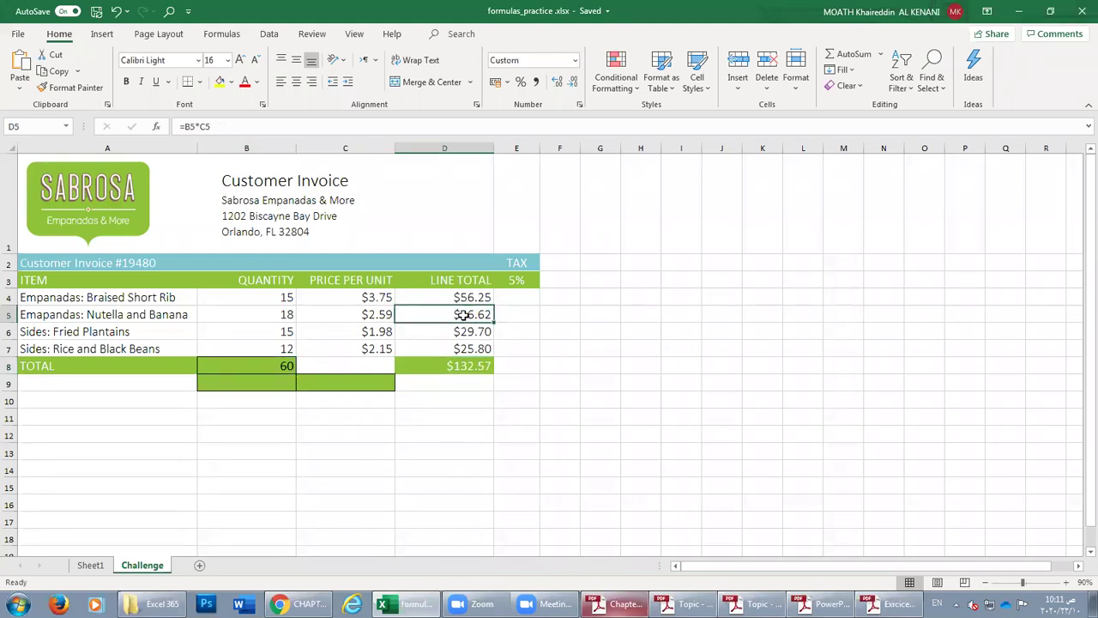
pyautogui.click(466, 297)
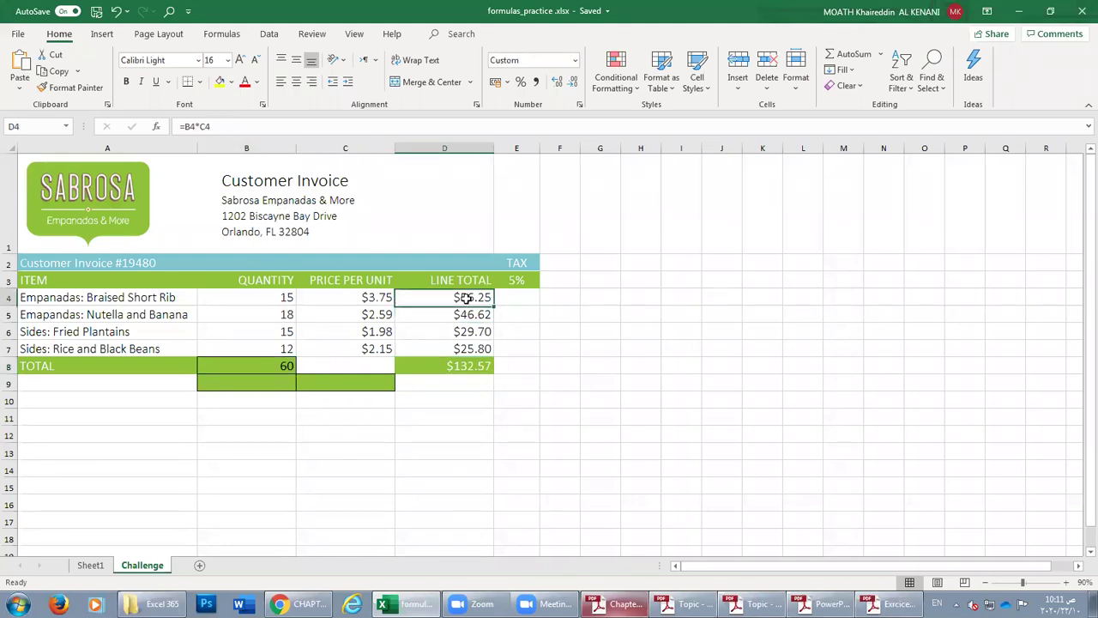
# Switch to the Chapter 3 PDF in Adobe Reader and read section 10.4, Relative references, through Figure 55.
pyautogui.click(283, 362)
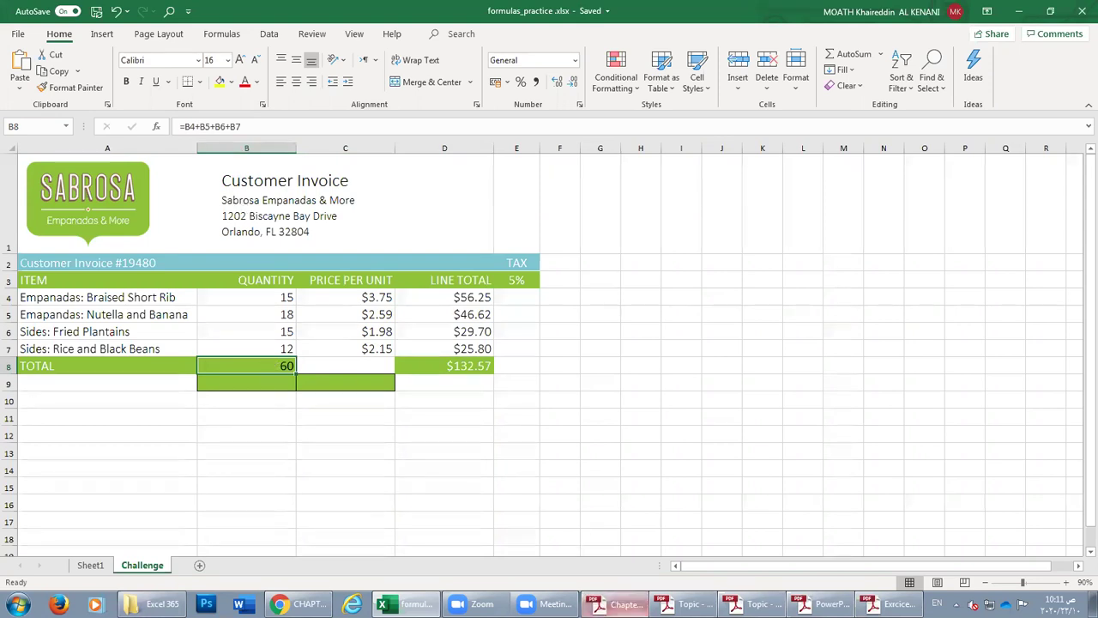
pyautogui.click(617, 604)
pyautogui.scroll(-2, 403, 463)
pyautogui.scroll(-8, 379, 442)
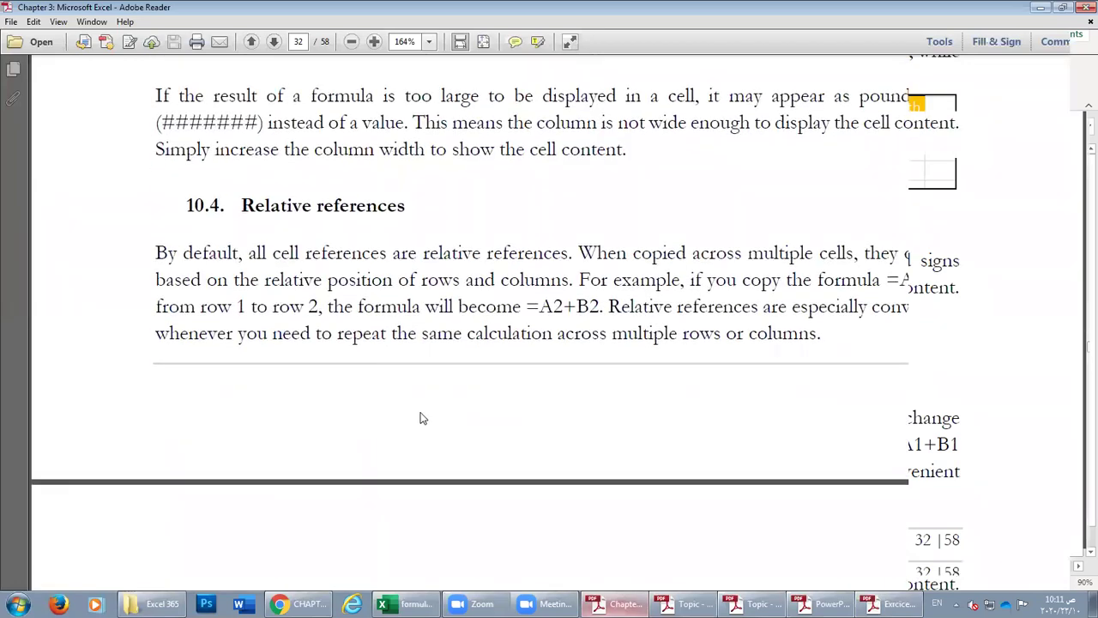
pyautogui.scroll(8, 420, 418)
pyautogui.scroll(12, 420, 418)
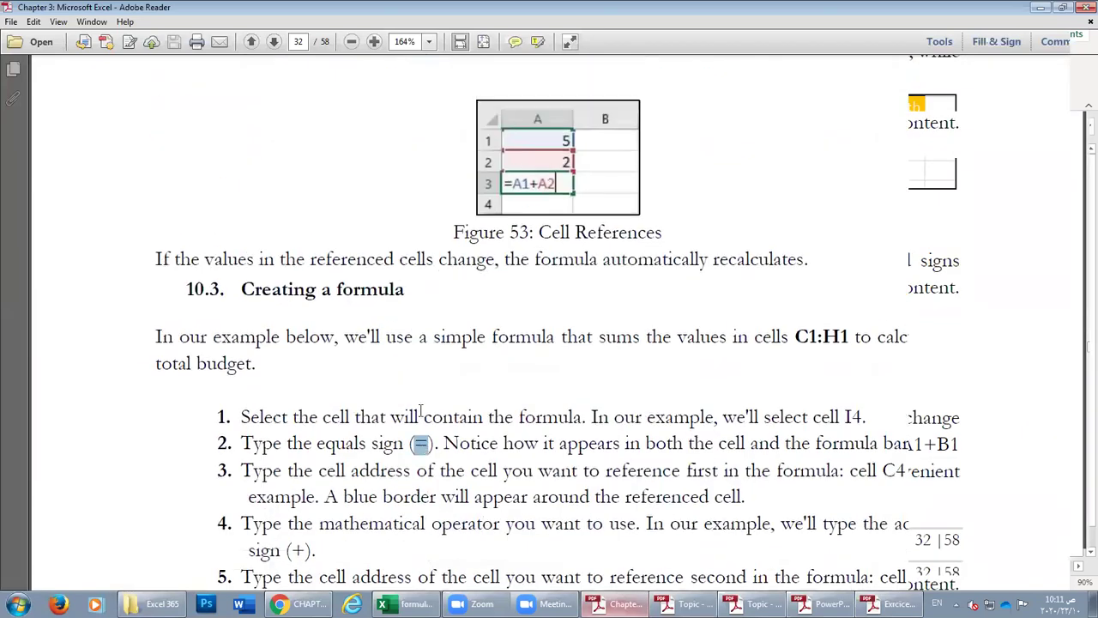
pyautogui.scroll(-14, 420, 418)
pyautogui.scroll(-15, 420, 417)
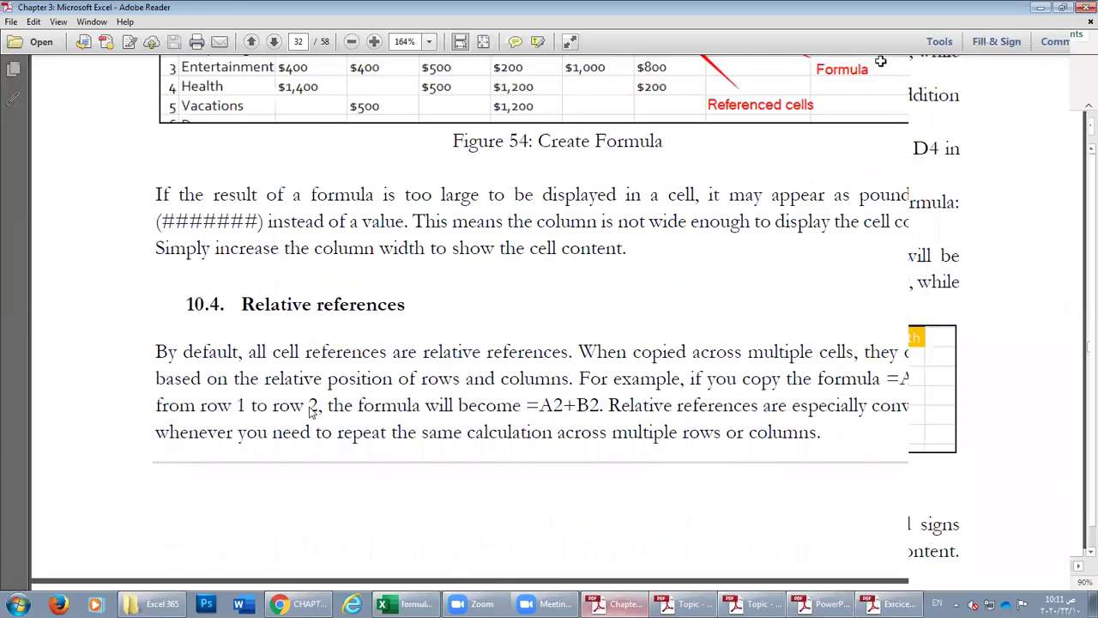
pyautogui.scroll(-9, 309, 409)
pyautogui.scroll(12, 309, 409)
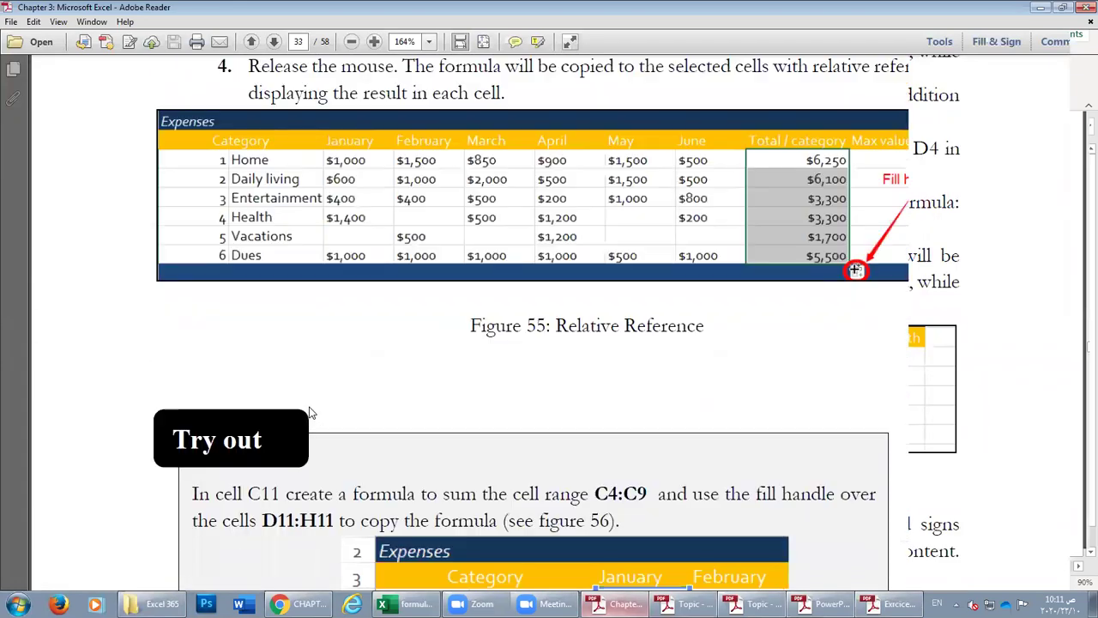
pyautogui.scroll(-5, 309, 408)
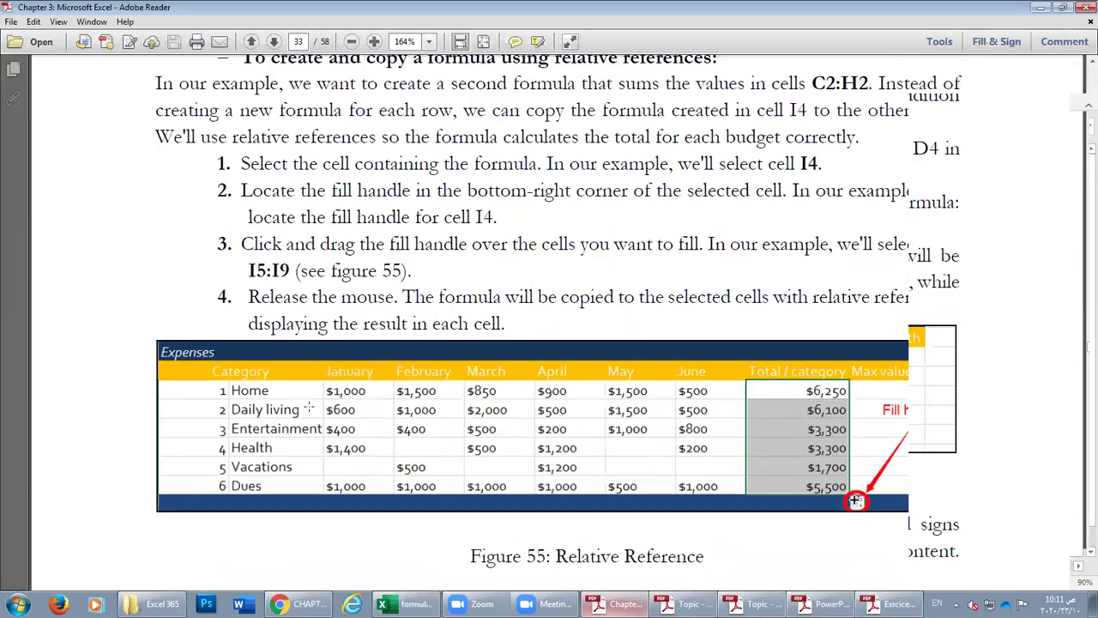
# Return to the formulas_practice workbook in Excel and clear the line totals in D4:D7.
pyautogui.click(597, 605)
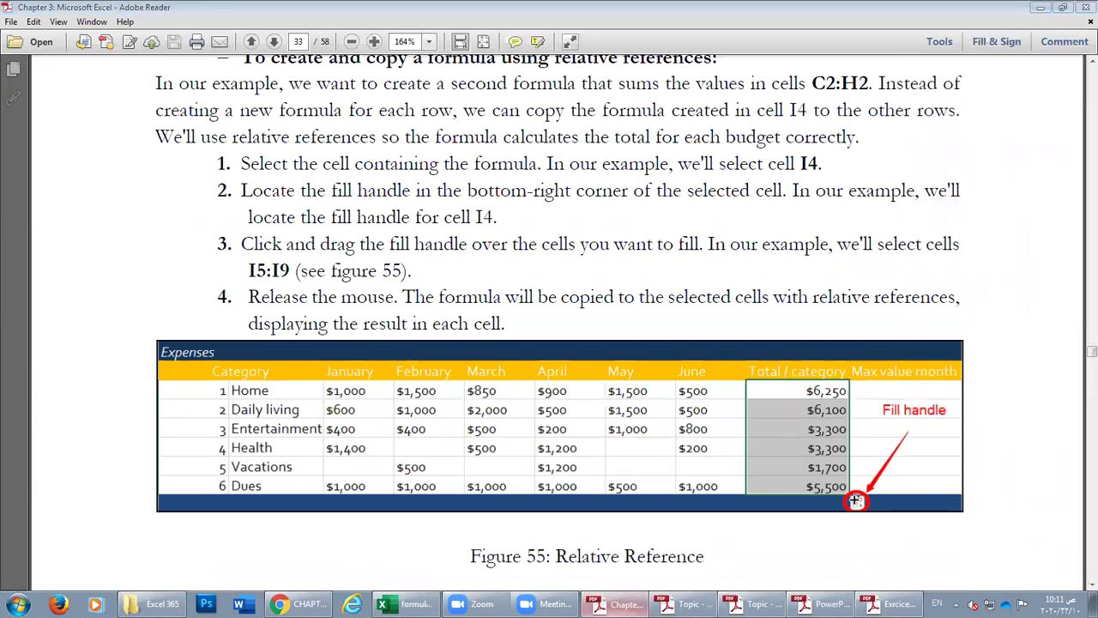
pyautogui.click(461, 334)
pyautogui.click(459, 315)
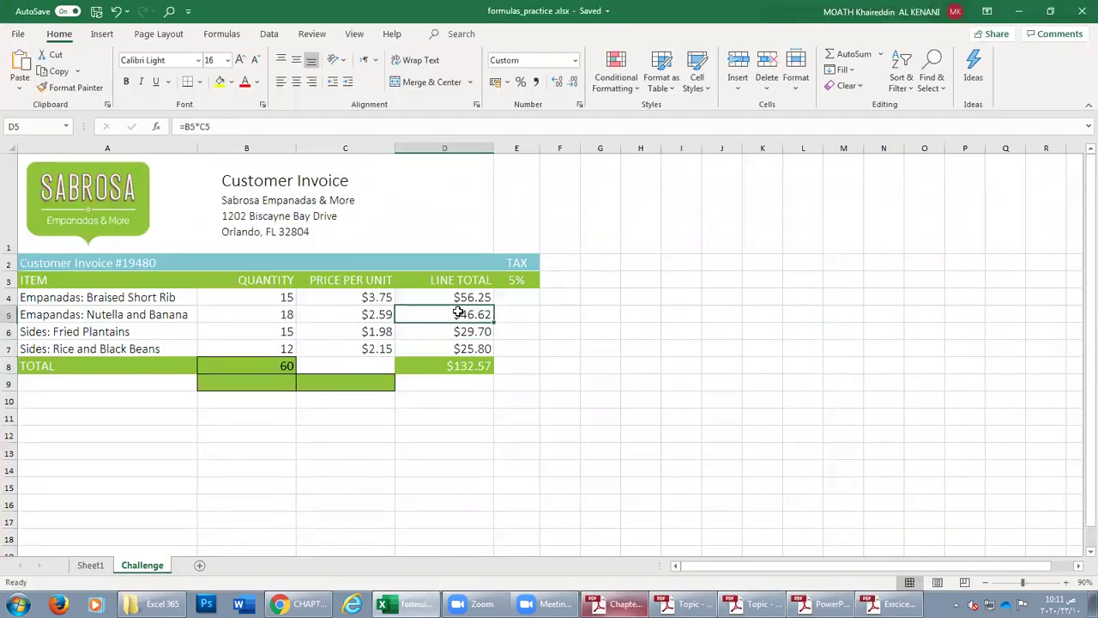
pyautogui.moveTo(464, 299); pyautogui.dragTo(471, 349)
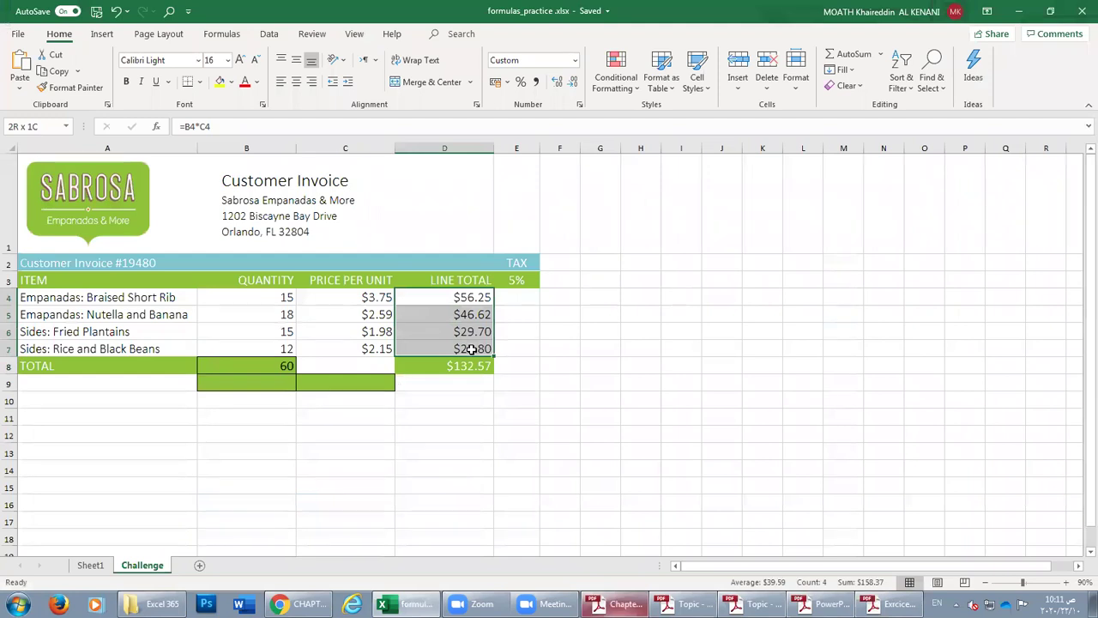
pyautogui.press('Delete')
pyautogui.click(437, 291)
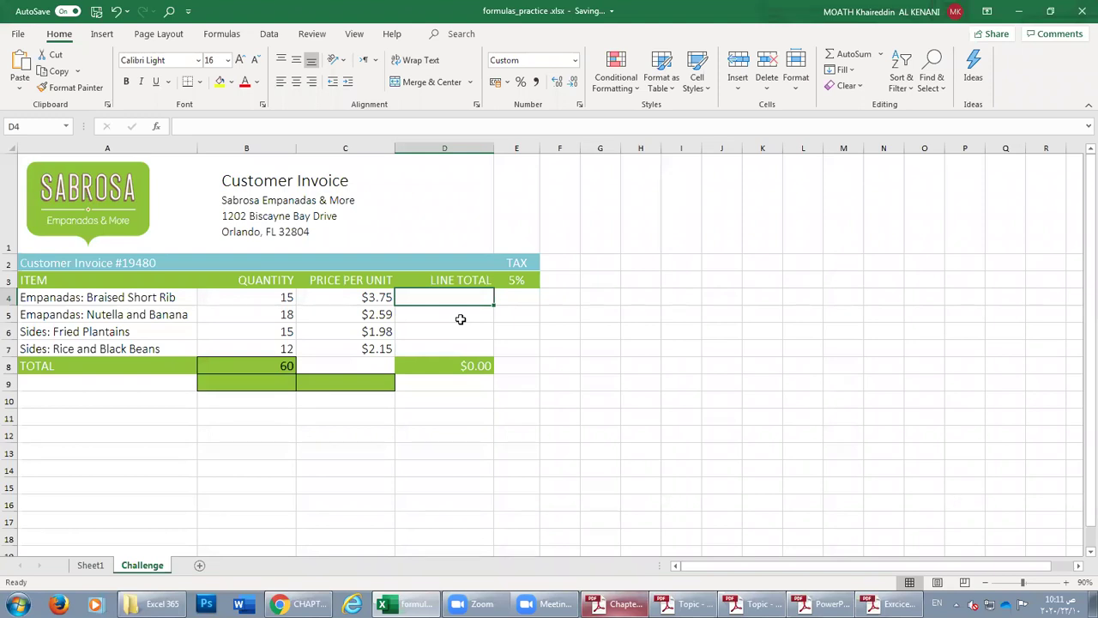
# Switch to the Blackboard exercises page in Chrome, download the Exercise 2 formulas_practice workbook and open it.
pyautogui.click(300, 604)
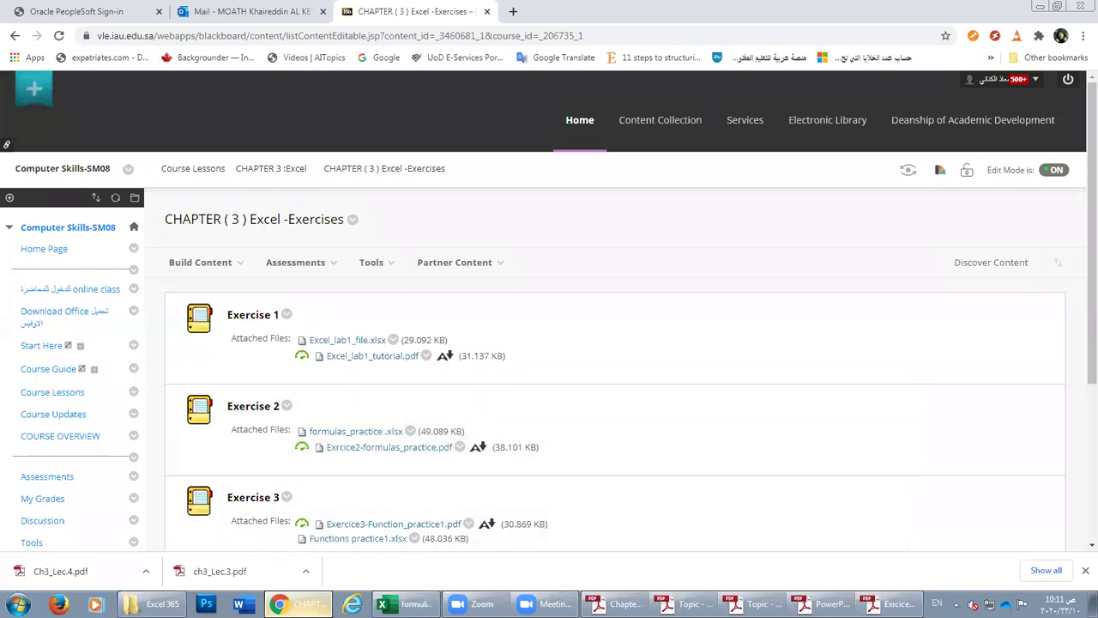
pyautogui.click(278, 602)
pyautogui.click(280, 604)
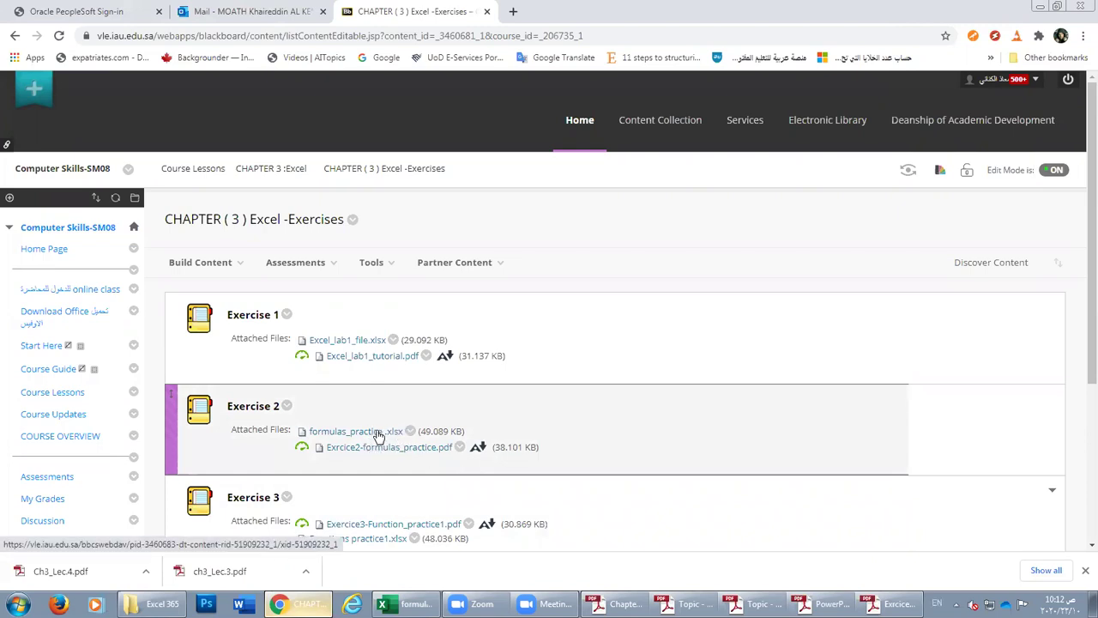
pyautogui.click(375, 431)
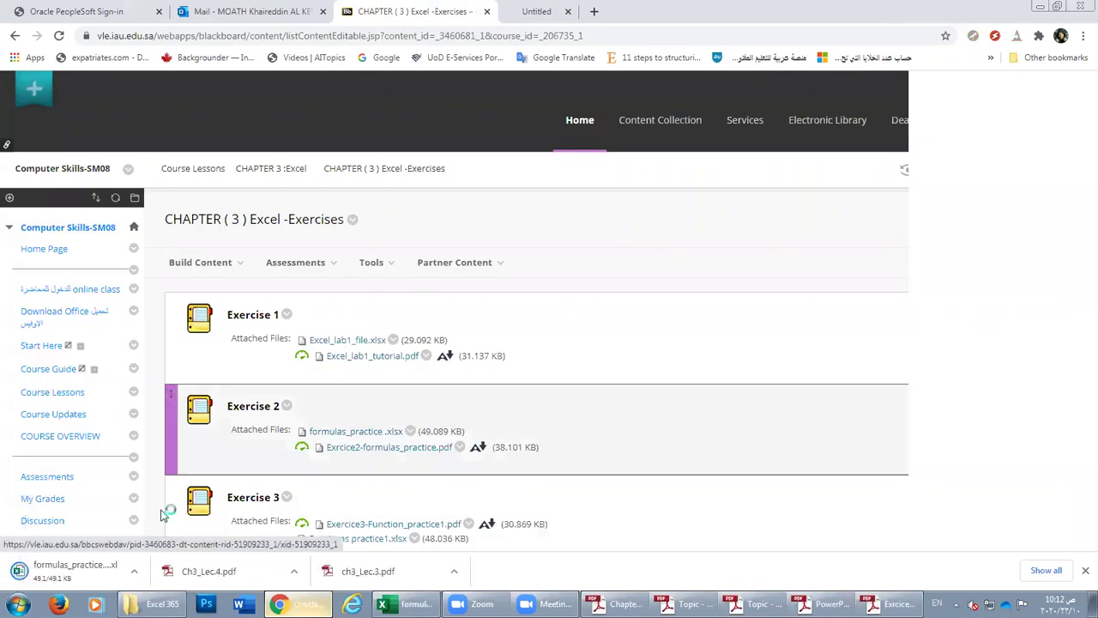
pyautogui.click(70, 572)
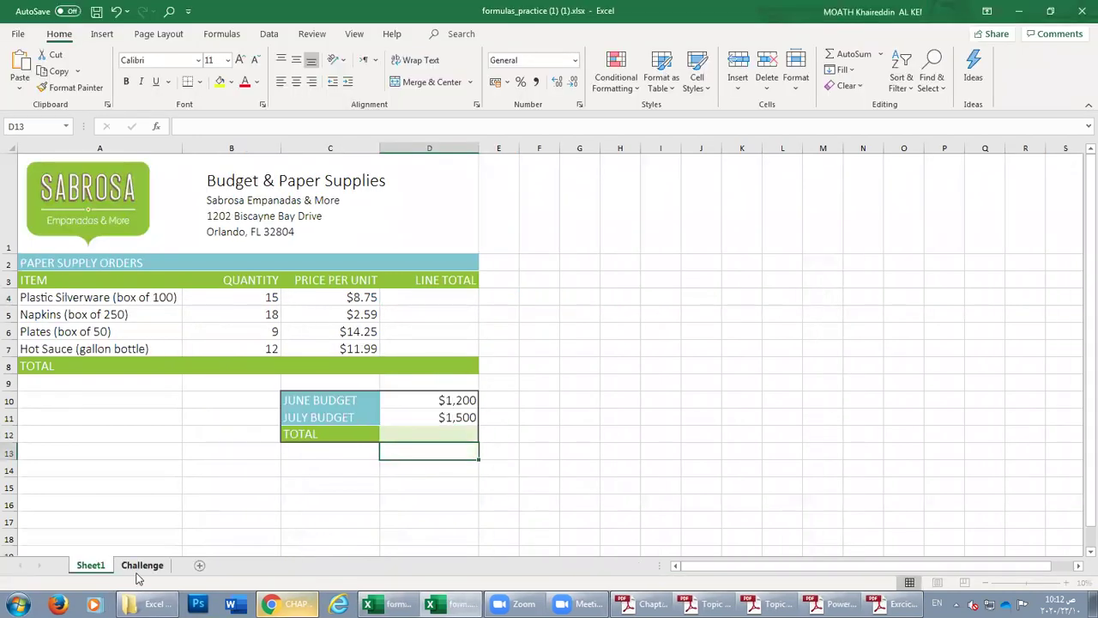
# View the Challenge sheet in the downloaded workbook copy, and close that copy.
pyautogui.click(142, 568)
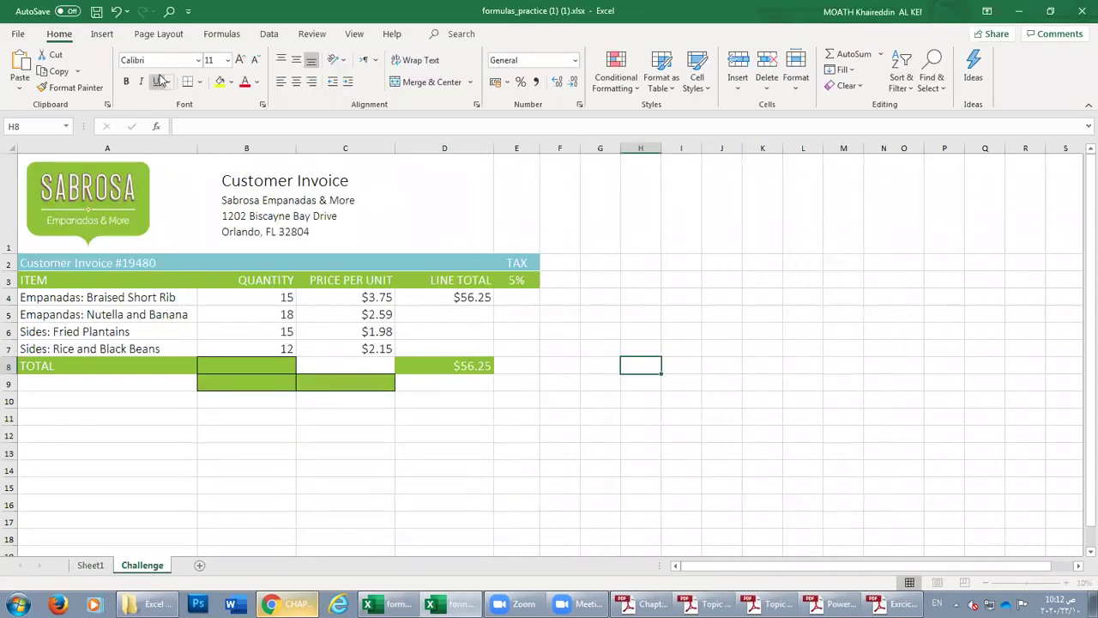
pyautogui.moveTo(278, 12); pyautogui.dragTo(282, 83)
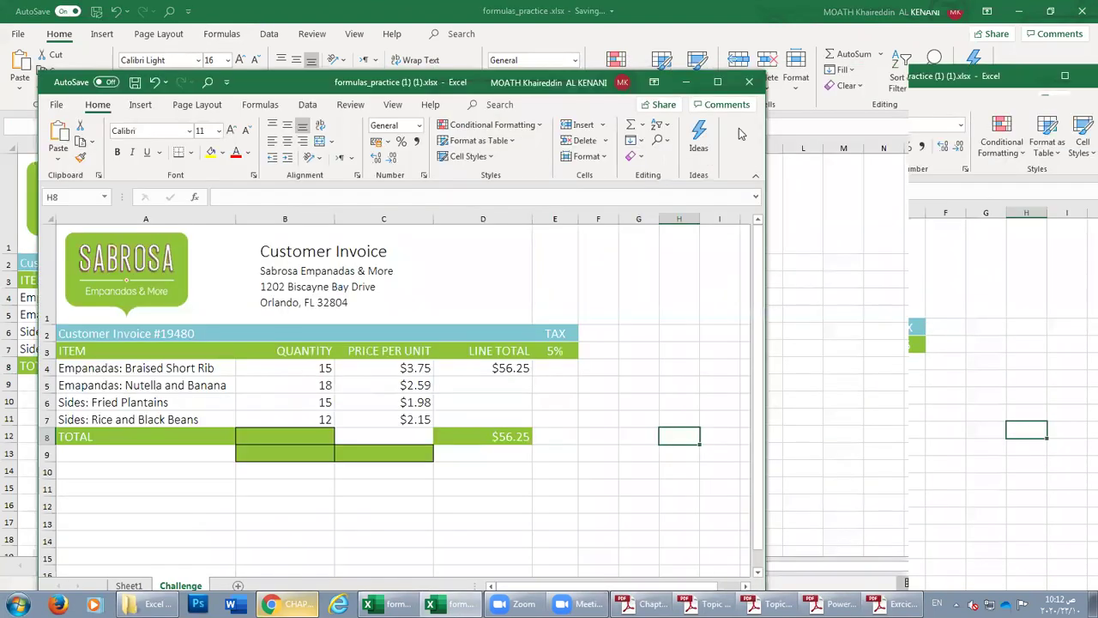
pyautogui.click(750, 83)
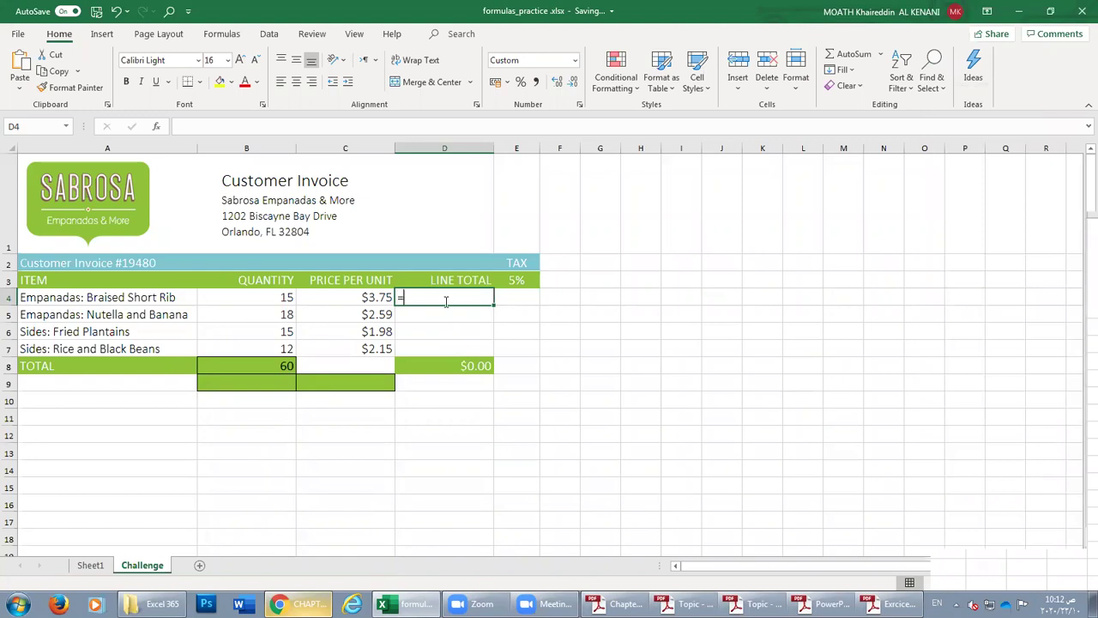
# Calculate the first line total in cell D4 with the cell-reference formula =B4*C4.
pyautogui.click(266, 300)
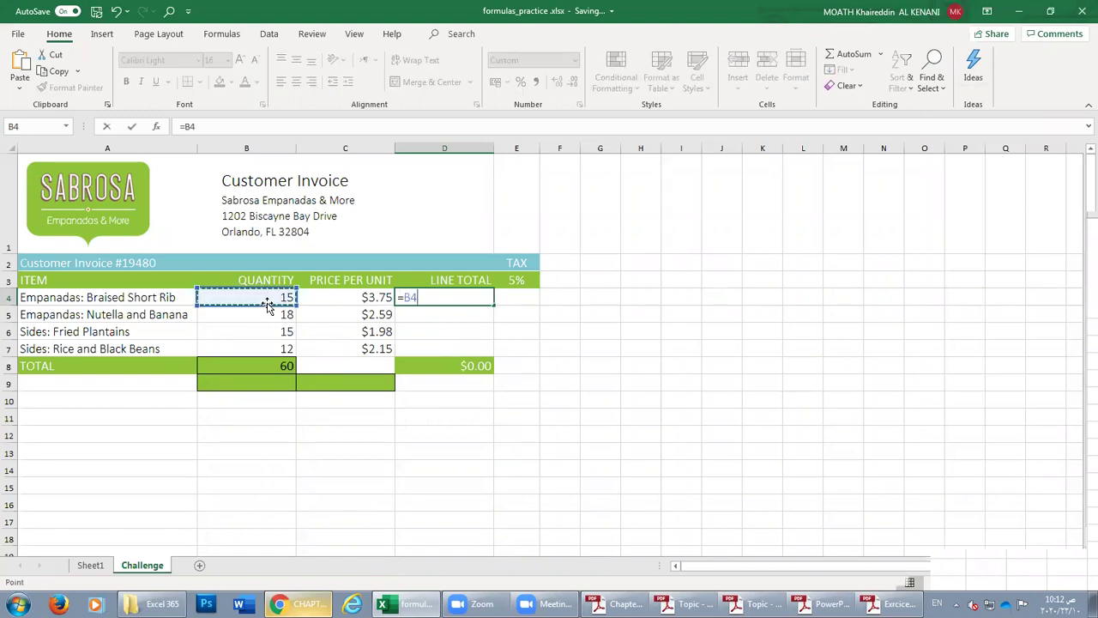
pyautogui.write('*')
pyautogui.click(341, 296)
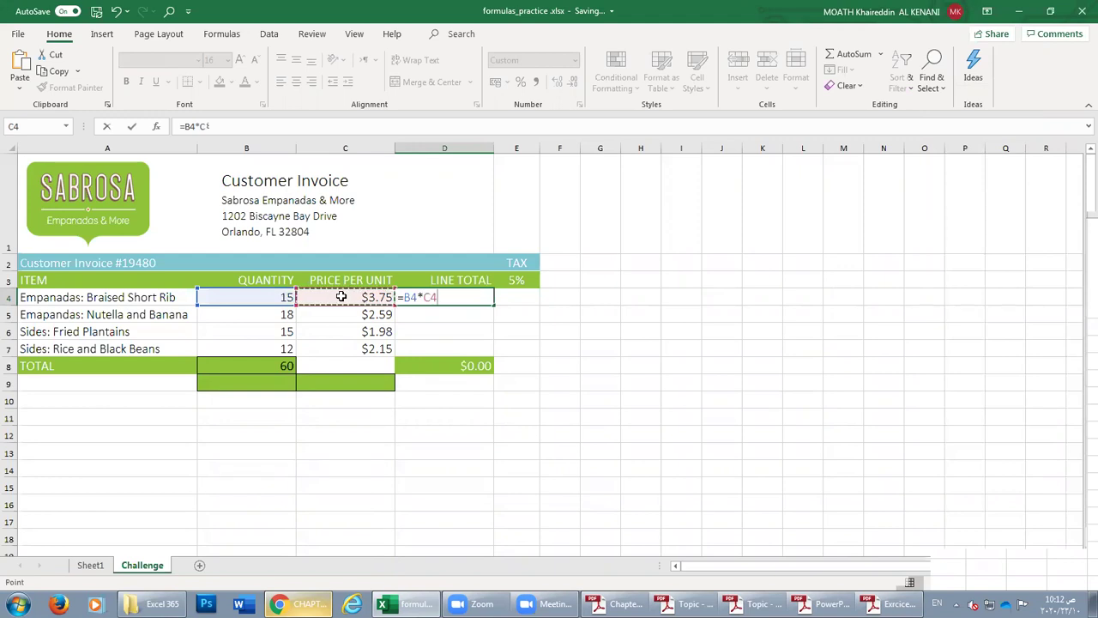
pyautogui.press('Return')
pyautogui.press('Return')
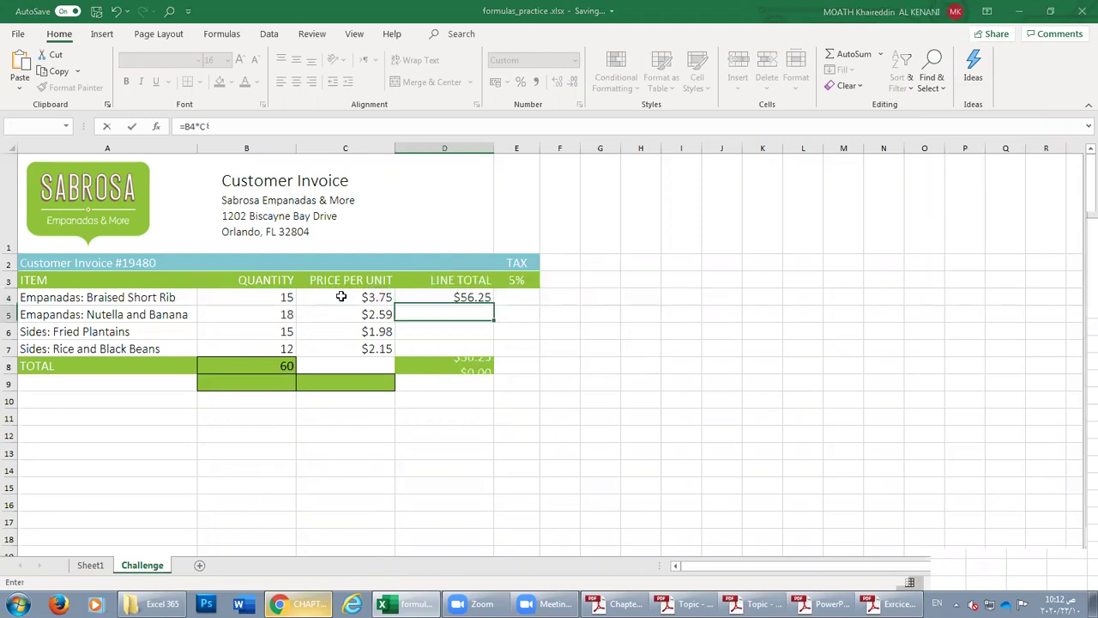
# Fill the line total formula from D4 down through D7.
pyautogui.click(447, 294)
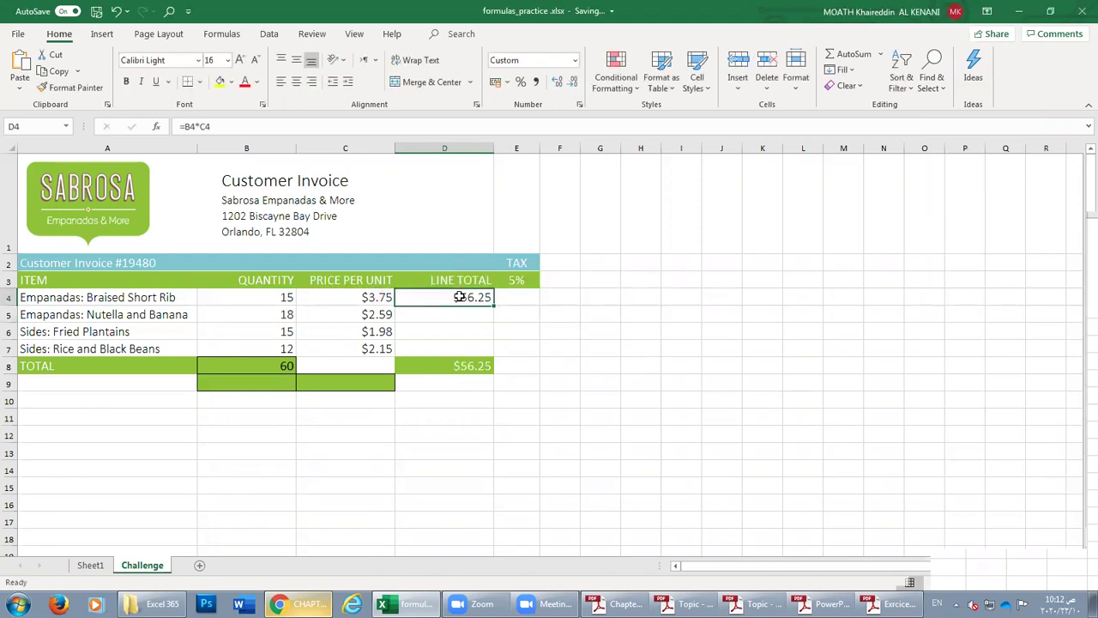
pyautogui.click(459, 311)
pyautogui.click(460, 294)
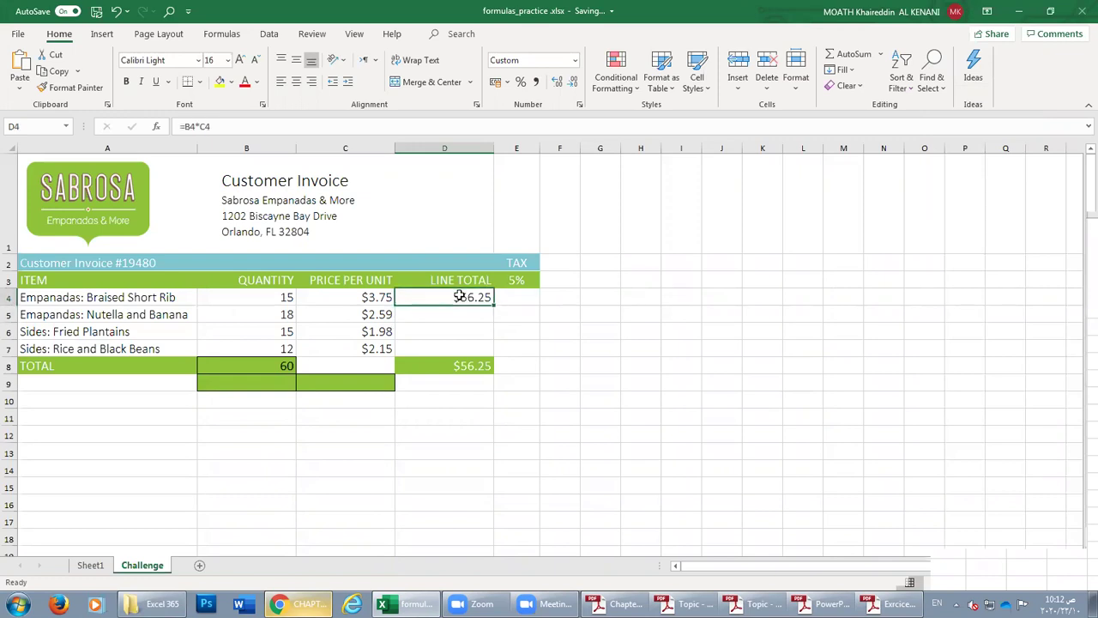
pyautogui.click(462, 318)
pyautogui.click(463, 330)
pyautogui.click(466, 343)
pyautogui.click(466, 318)
pyautogui.click(467, 331)
pyautogui.click(470, 314)
pyautogui.click(468, 295)
pyautogui.moveTo(495, 304); pyautogui.dragTo(494, 356)
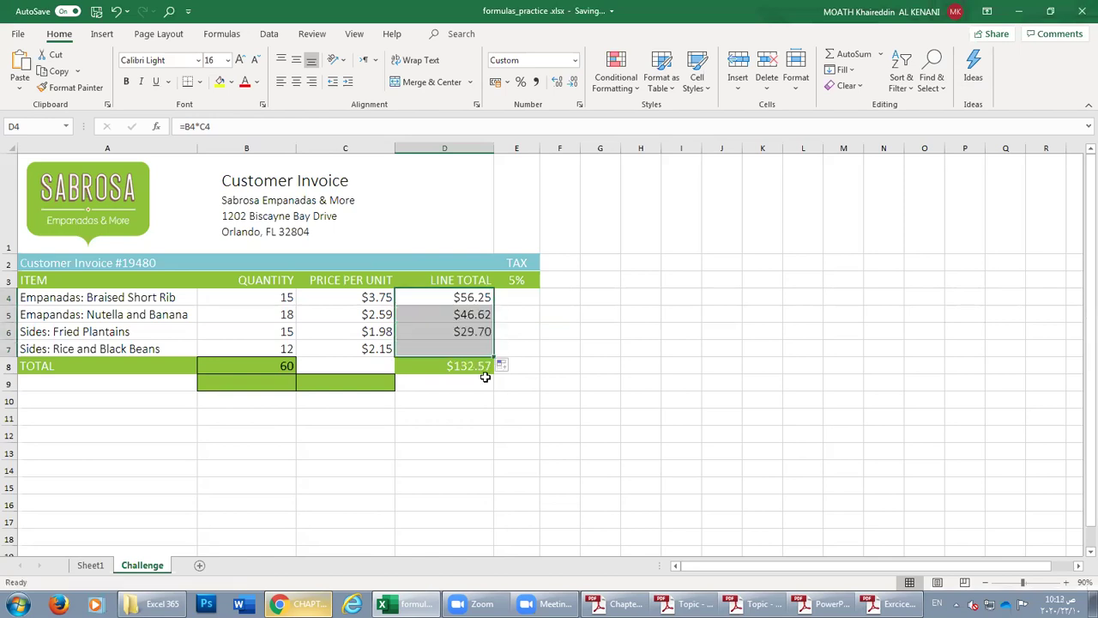
# Inspect the filled formulas in D4, D5 and D6 in edit mode, comparing their row references.
pyautogui.doubleClick(448, 297)
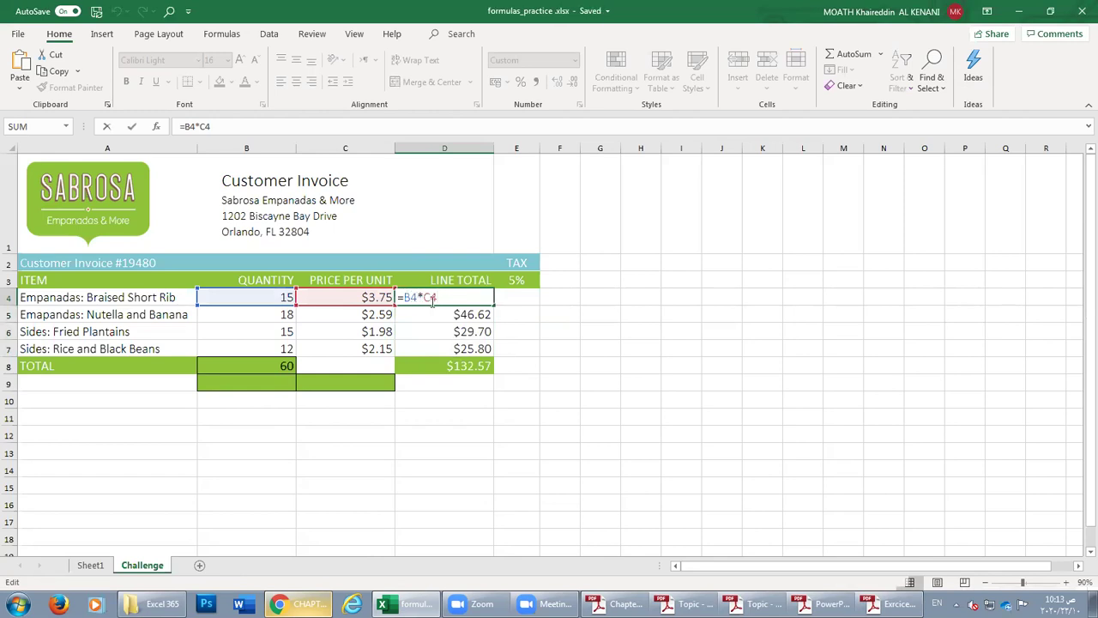
pyautogui.press('Return')
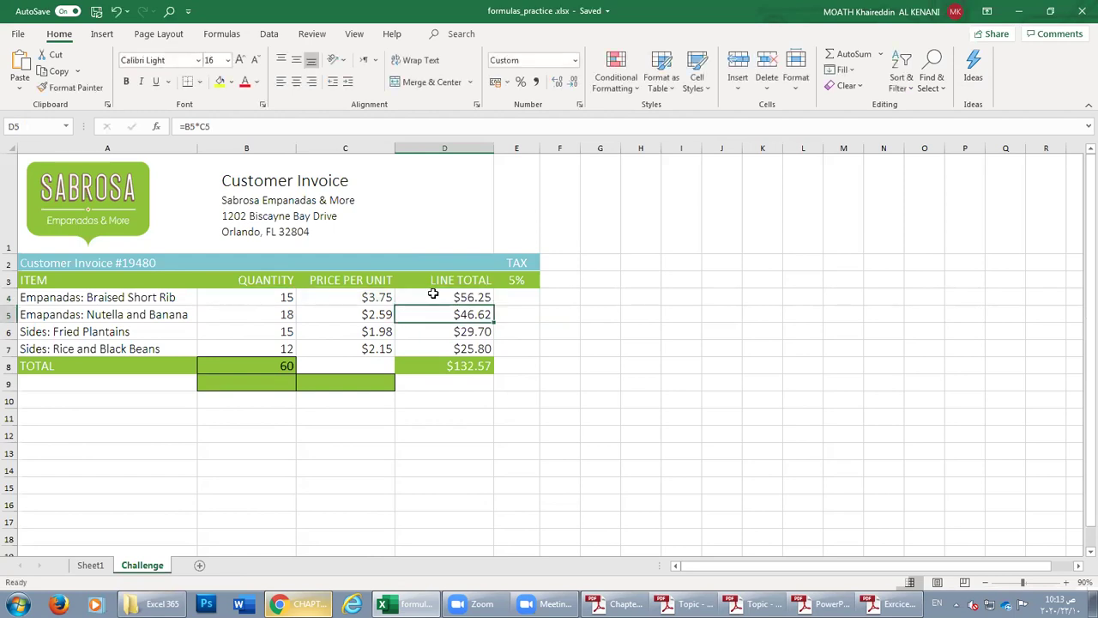
pyautogui.hotkey('ctrl', 'Down')
pyautogui.doubleClick(452, 311)
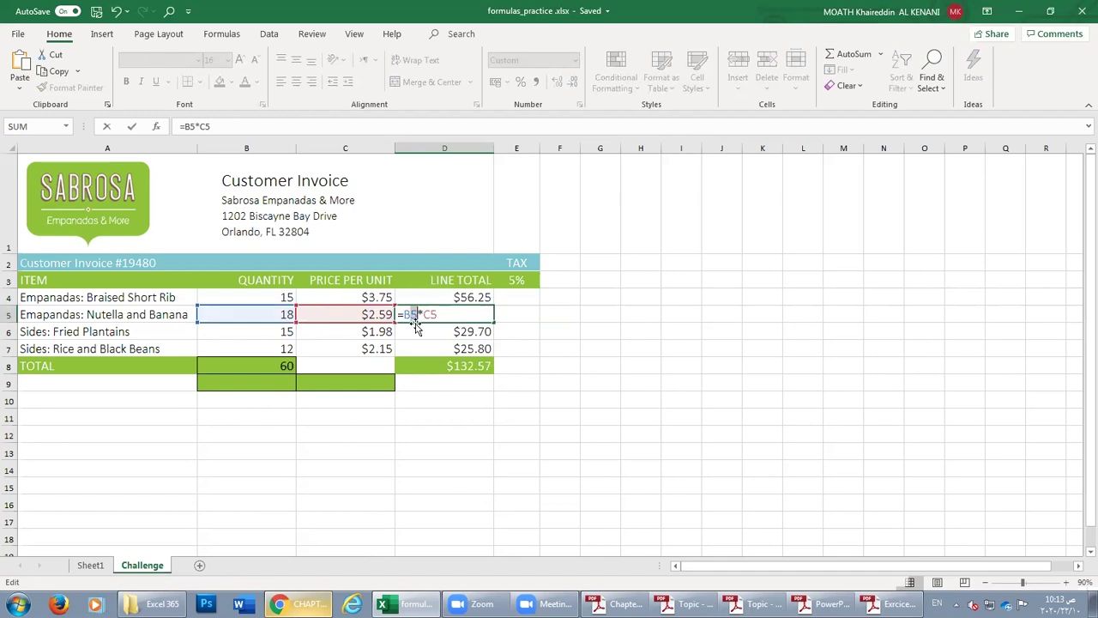
pyautogui.press('Return')
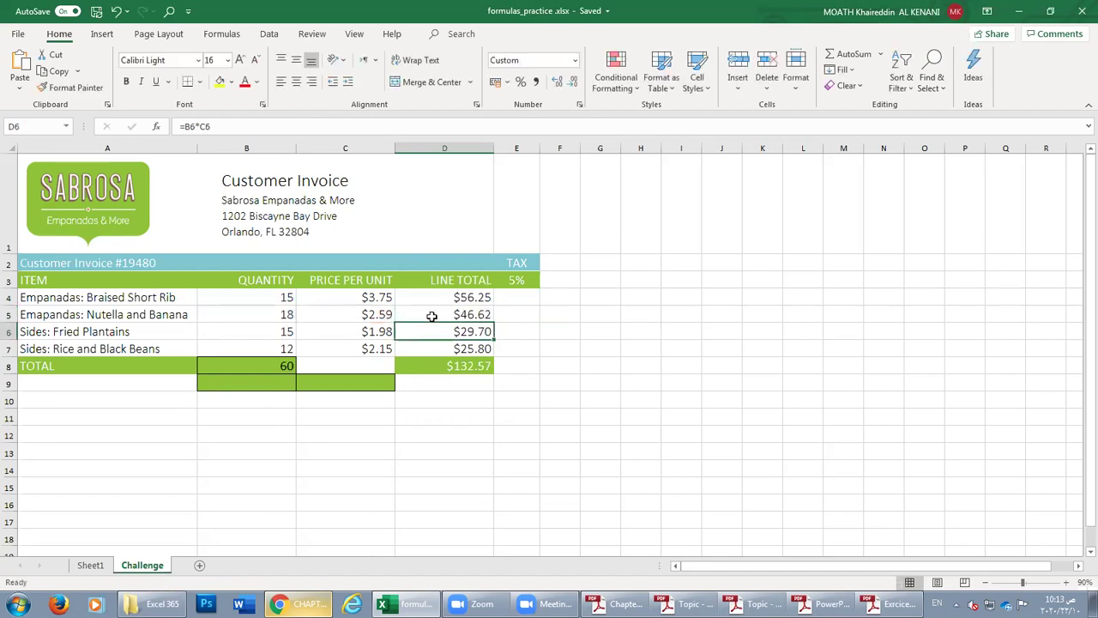
pyautogui.doubleClick(433, 329)
pyautogui.moveTo(413, 331); pyautogui.dragTo(440, 326)
pyautogui.press('Return')
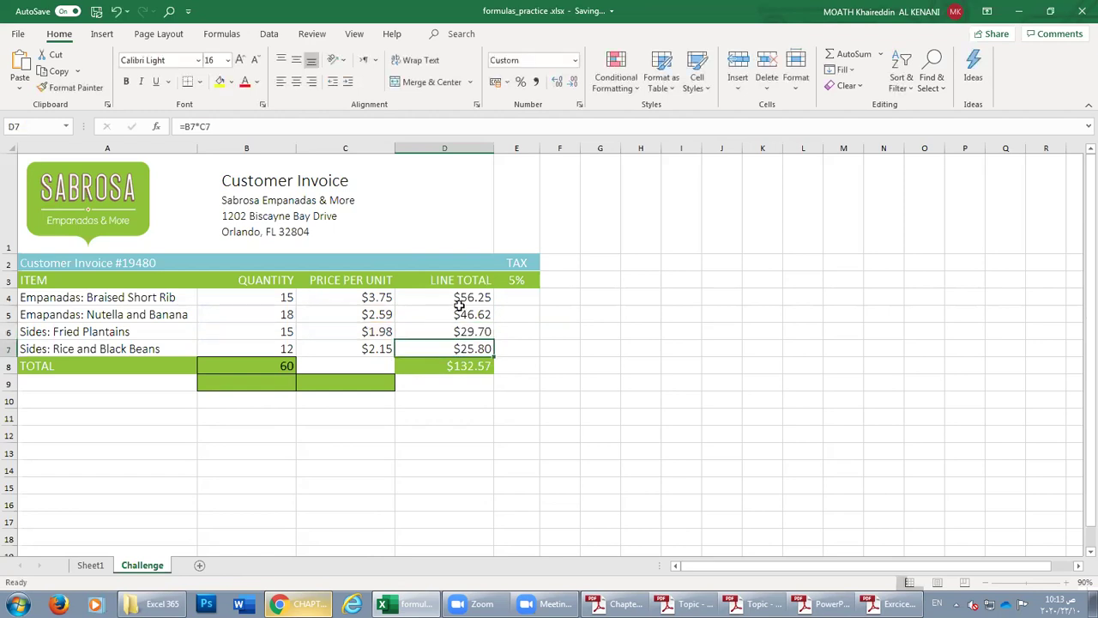
# Check the line total formulas in D4 and D5 and the unit price in C5.
pyautogui.click(464, 297)
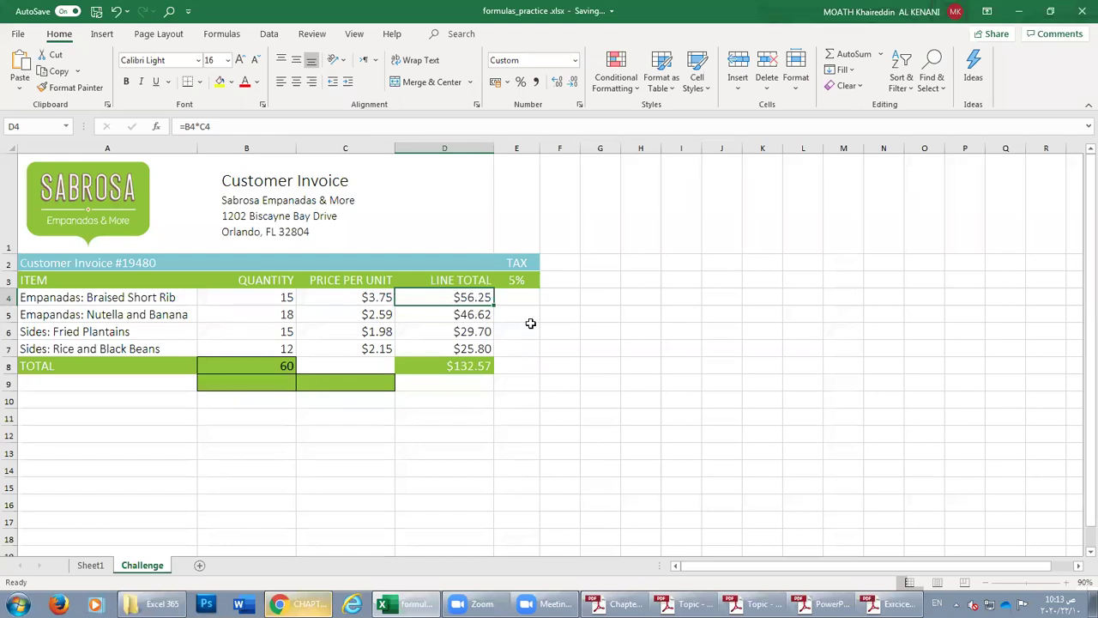
pyautogui.click(447, 318)
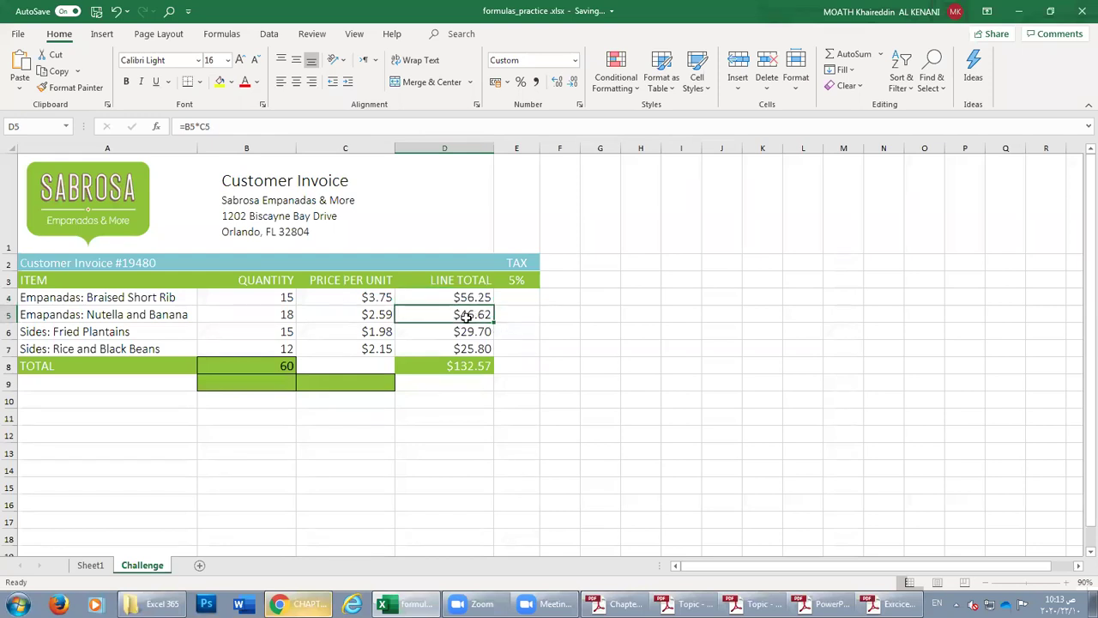
pyautogui.click(331, 317)
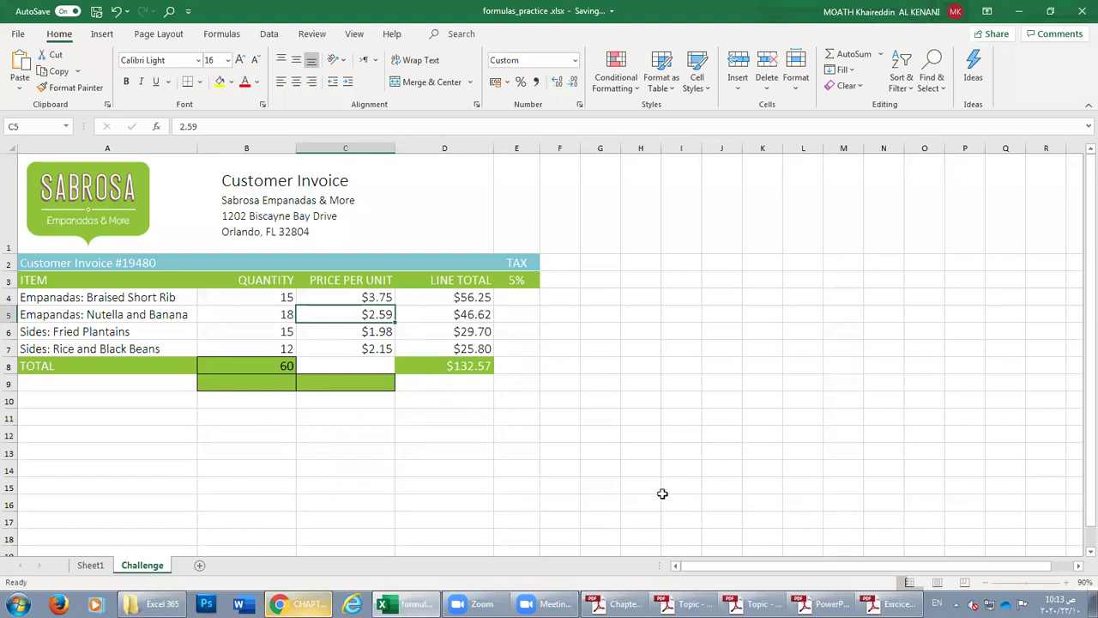
pyautogui.click(711, 480)
# Switch to the Chapter 3 PDF and highlight the section 10.4 heading, Relative references.
pyautogui.click(614, 604)
pyautogui.click(613, 604)
pyautogui.scroll(10, 346, 376)
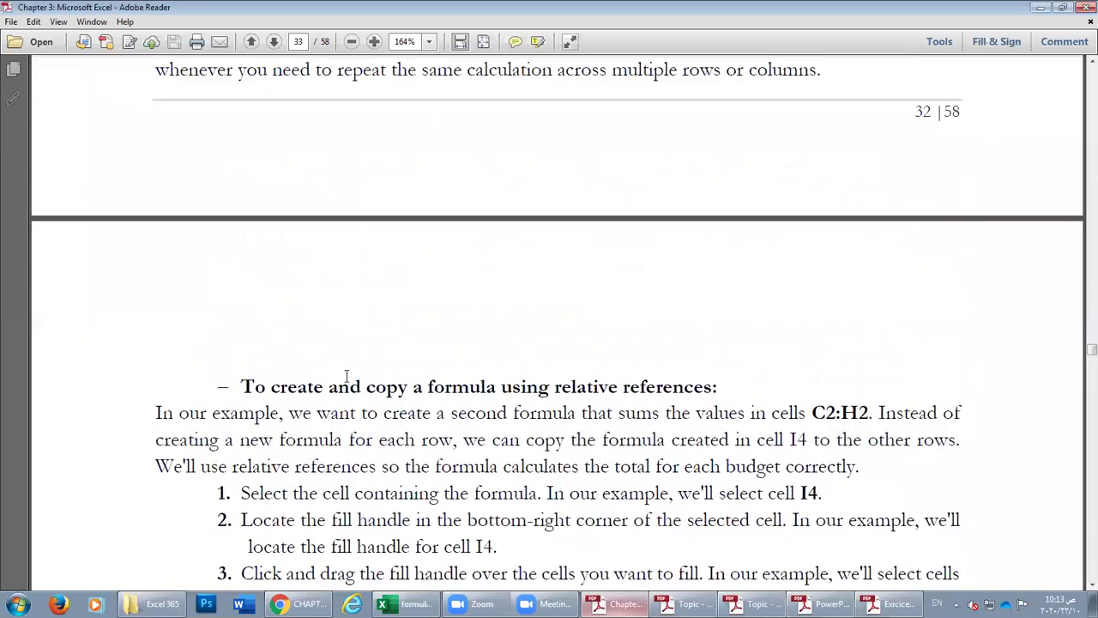
pyautogui.moveTo(241, 272); pyautogui.dragTo(404, 283)
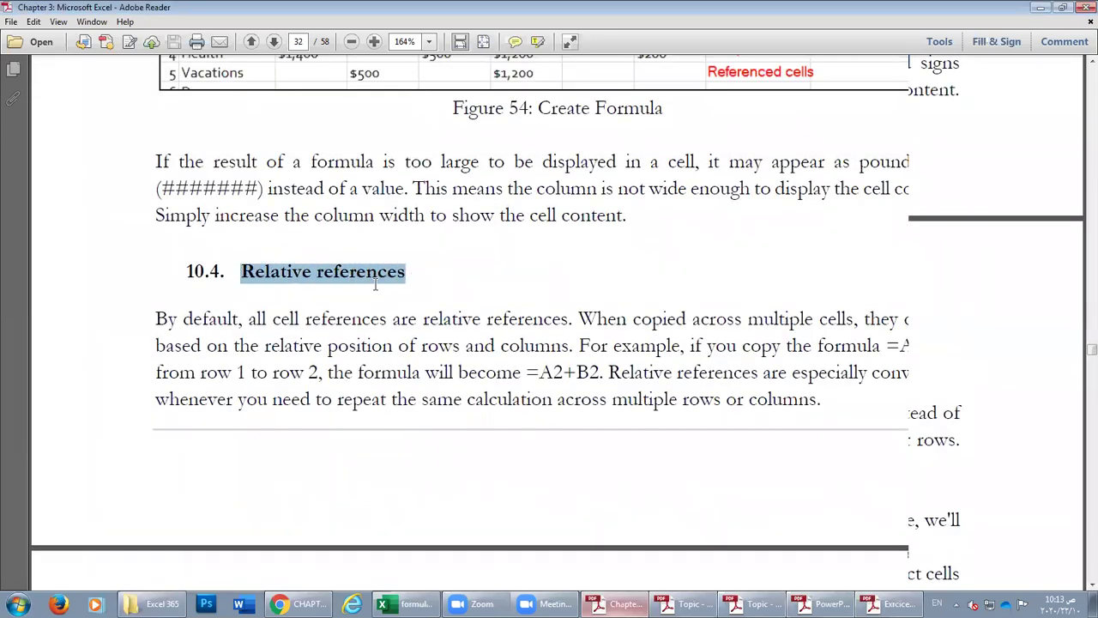
# Look at the Cell References slide in the Topic PDF, and return to the Excel workbook.
pyautogui.click(691, 604)
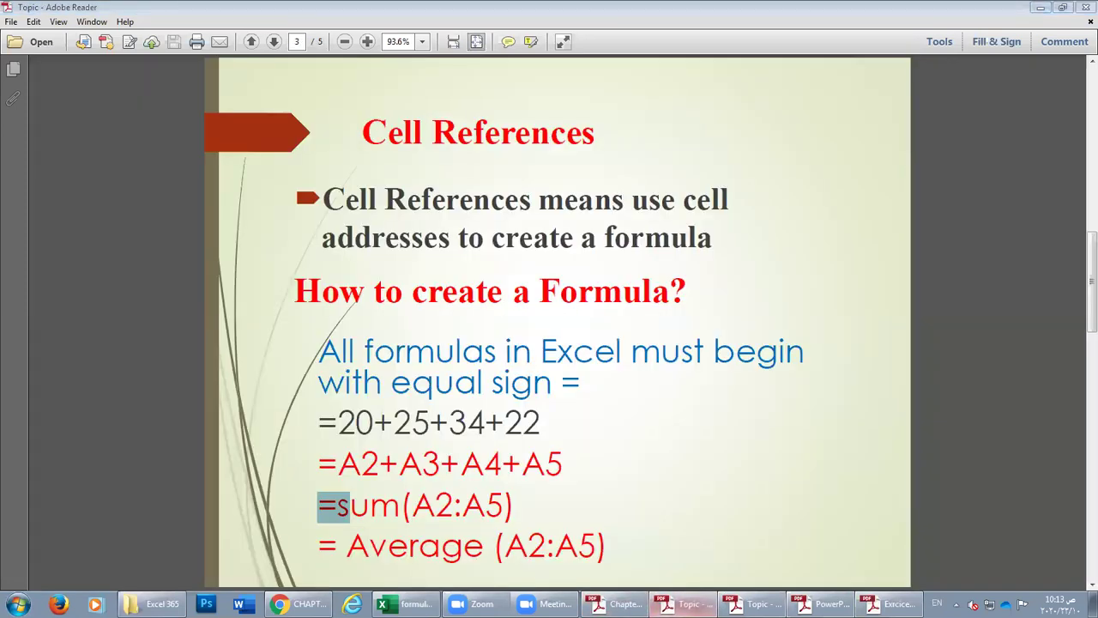
pyautogui.click(613, 604)
pyautogui.click(613, 604)
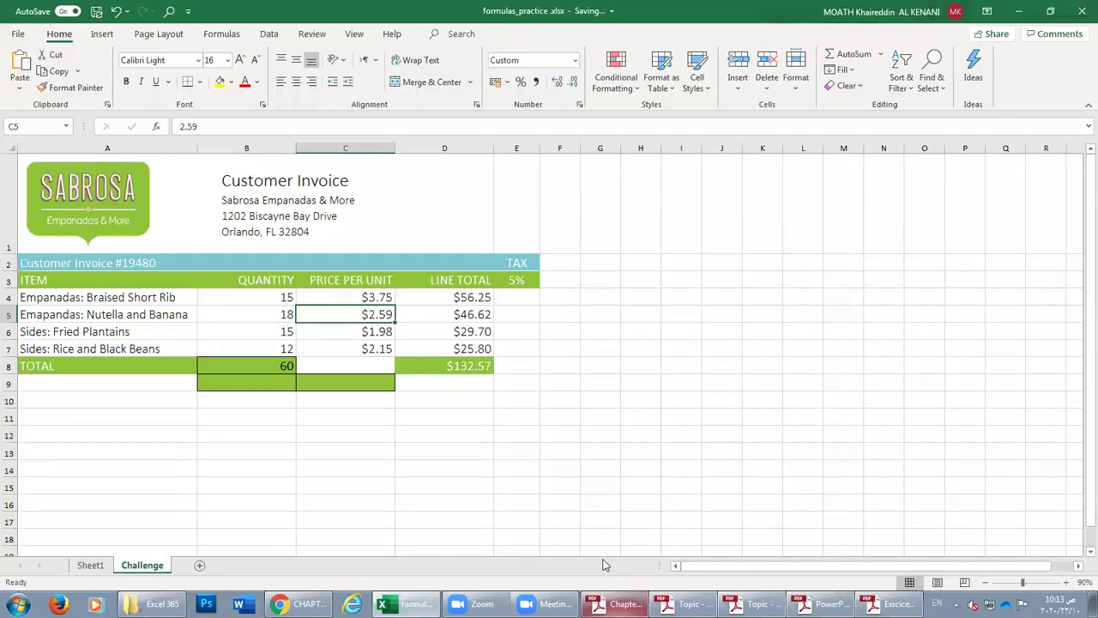
# Check the line total formula =B4*C4 in D4 in edit mode.
pyautogui.click(452, 297)
pyautogui.write('=B4*C4')
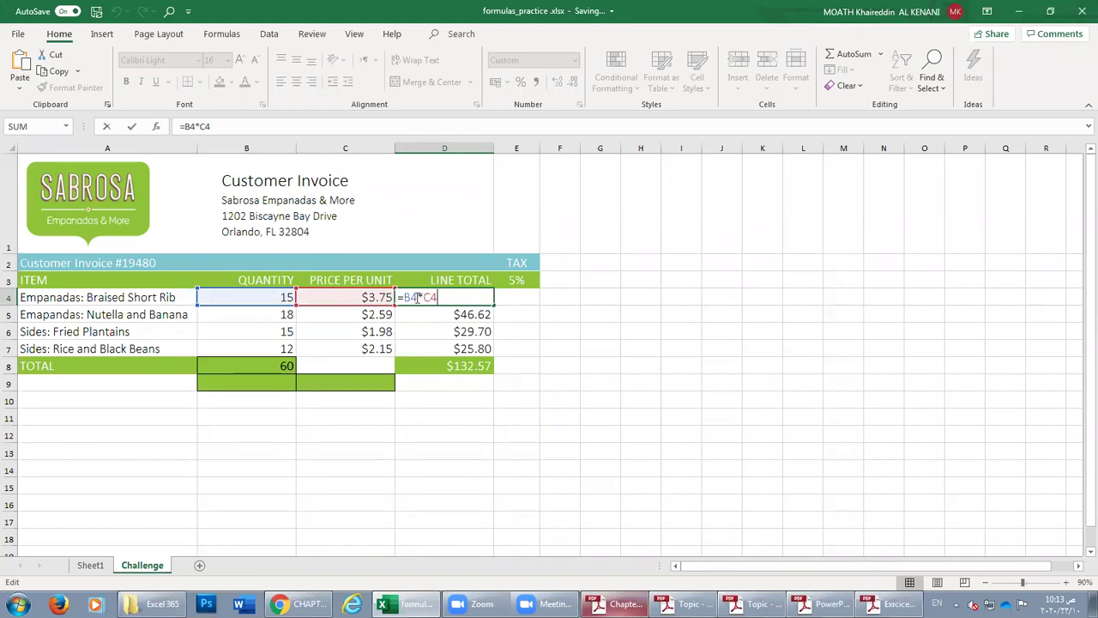
pyautogui.press('Return')
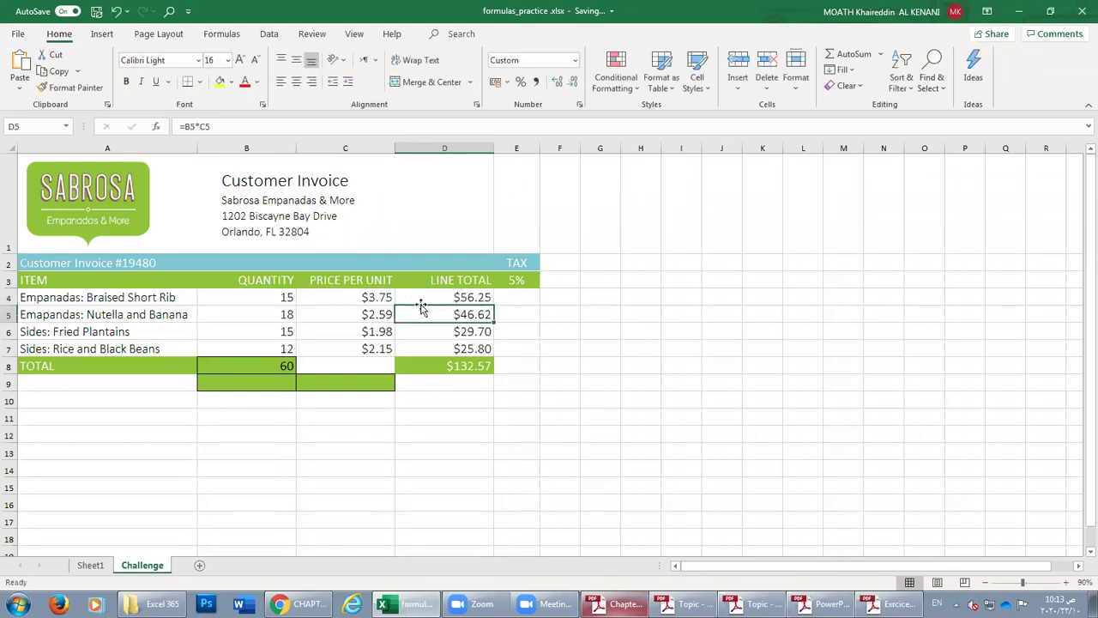
# Fill the D4 formula across to G4 and inspect the column references in the E4 copy.
pyautogui.click(468, 297)
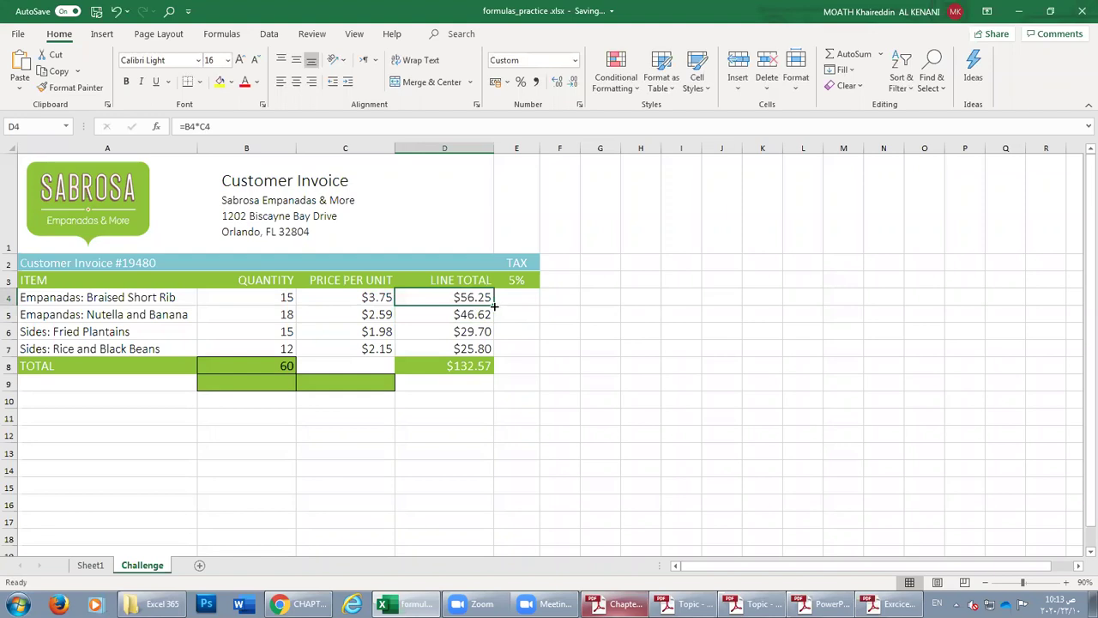
pyautogui.moveTo(494, 306); pyautogui.dragTo(494, 306)
pyautogui.moveTo(496, 307); pyautogui.dragTo(601, 301)
pyautogui.doubleClick(508, 297)
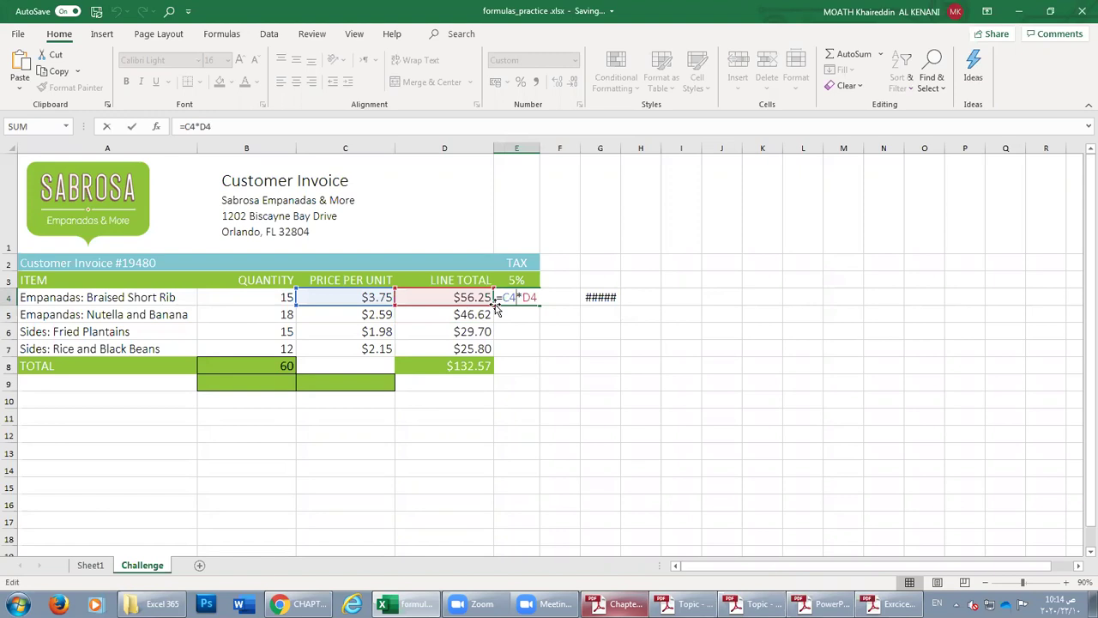
# Clear the copied formulas from E4:G4.
pyautogui.click(495, 308)
pyautogui.moveTo(603, 299); pyautogui.dragTo(525, 308)
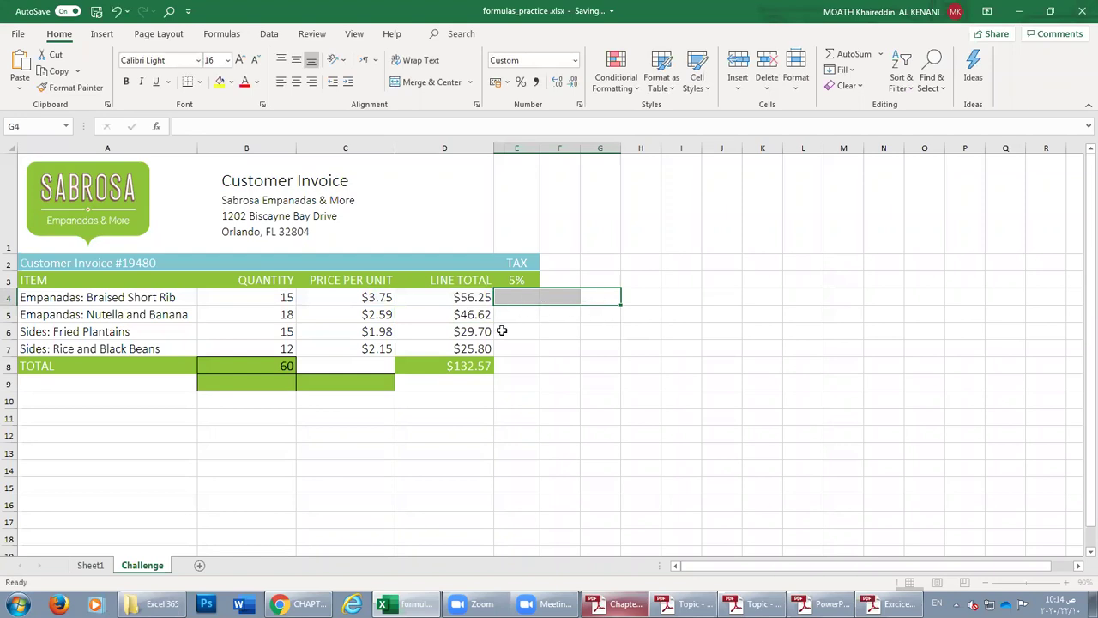
# Switch to the Chapter 3 PDF and highlight the section 10.4 phrases on default relative references and copying across multiple cells.
pyautogui.click(619, 604)
pyautogui.scroll(-3, 254, 309)
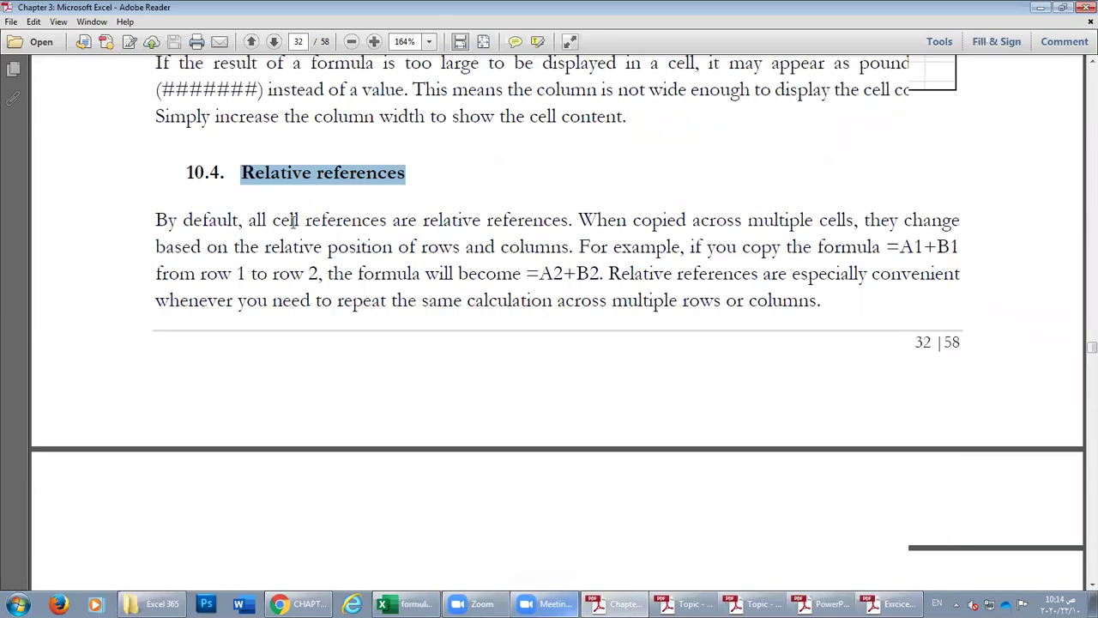
pyautogui.moveTo(269, 221); pyautogui.dragTo(548, 224)
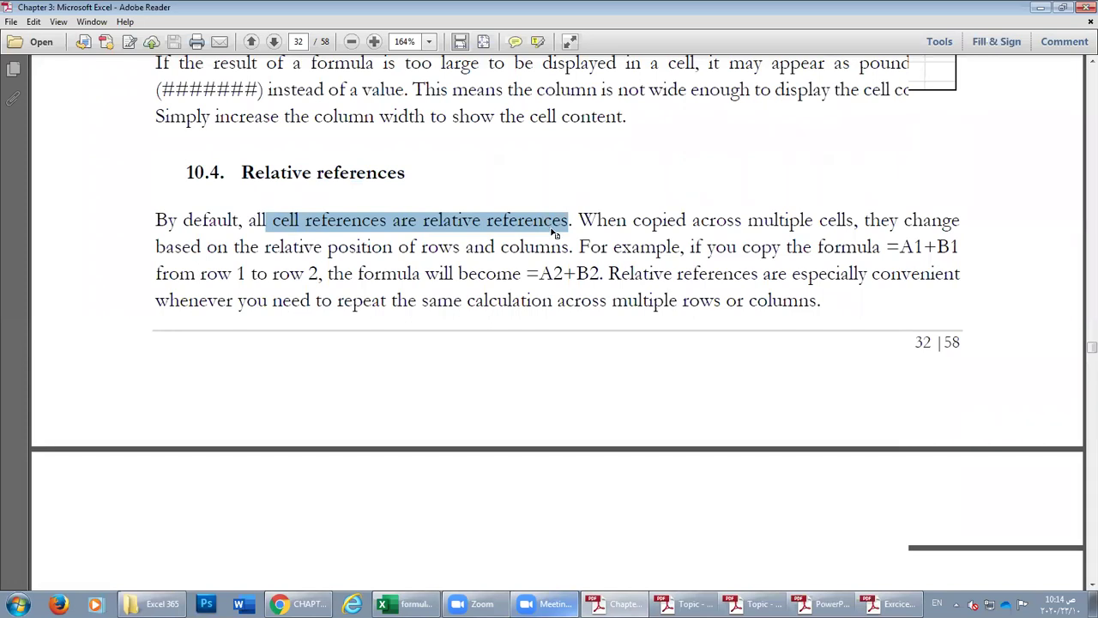
pyautogui.moveTo(627, 220); pyautogui.dragTo(839, 220)
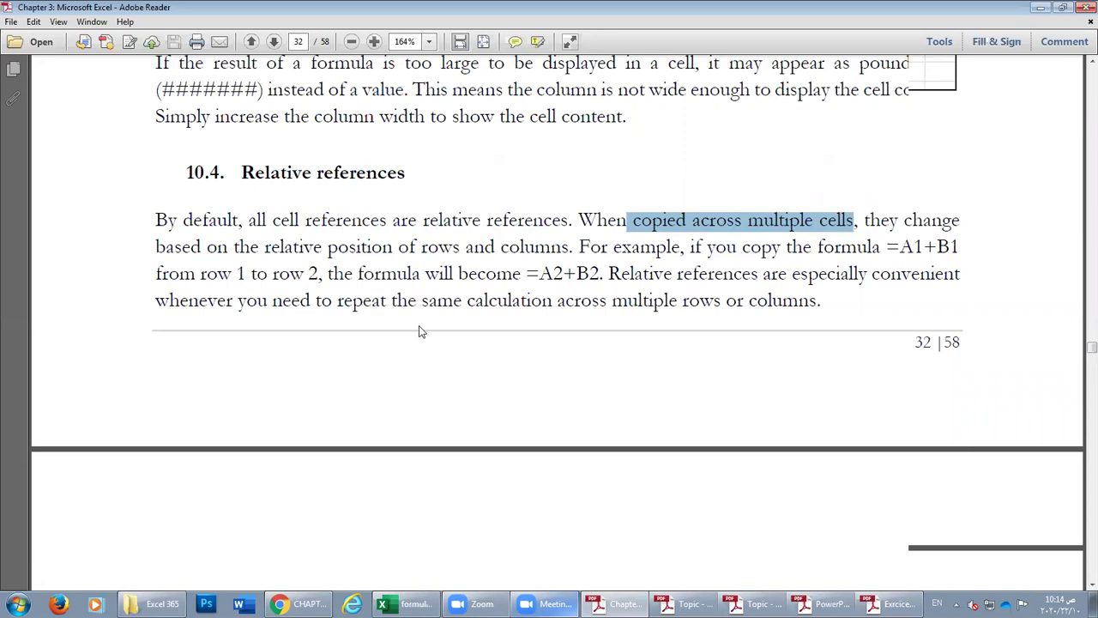
# Look through the relative references instructions, Figure 55 and the Try out exercise, up to section 10.5, Absolute references.
pyautogui.scroll(-8, 457, 318)
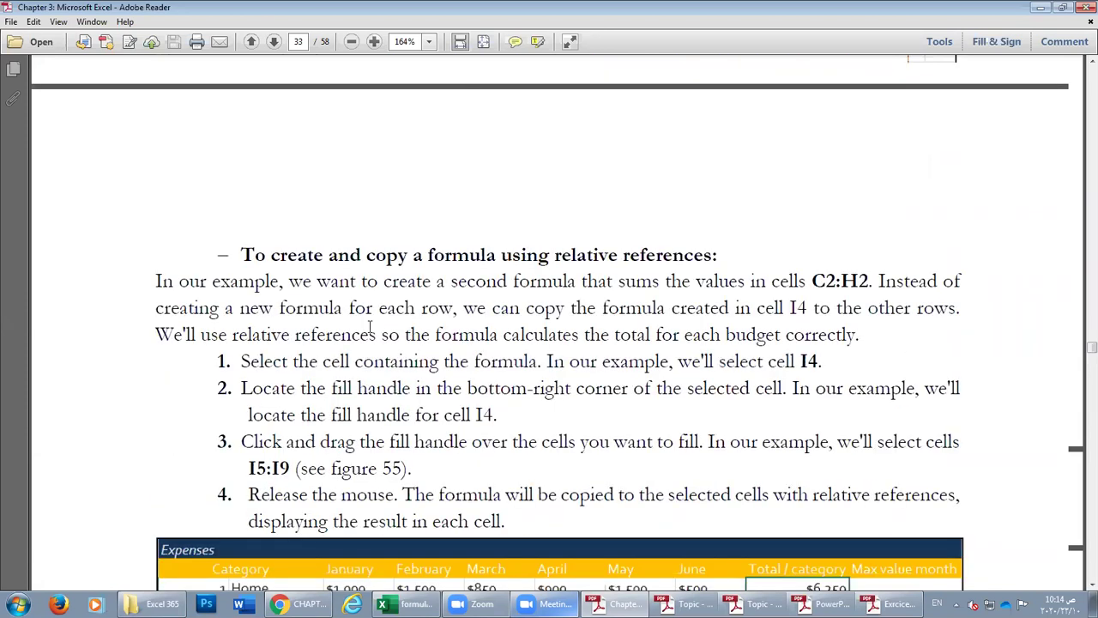
pyautogui.scroll(-10, 346, 325)
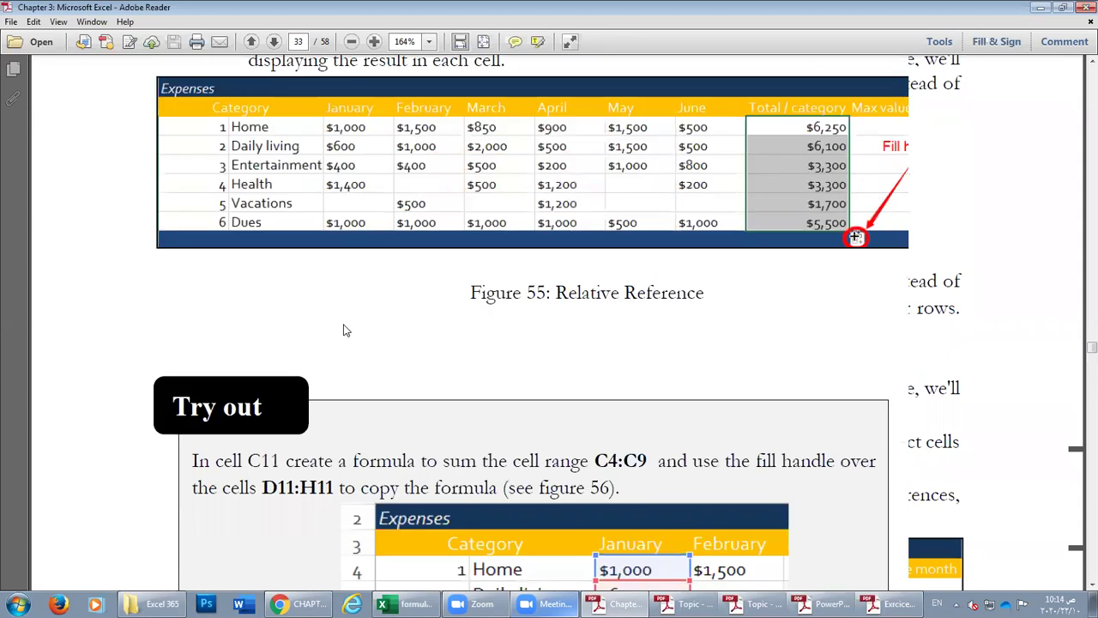
pyautogui.scroll(-4, 341, 324)
pyautogui.scroll(1, 342, 323)
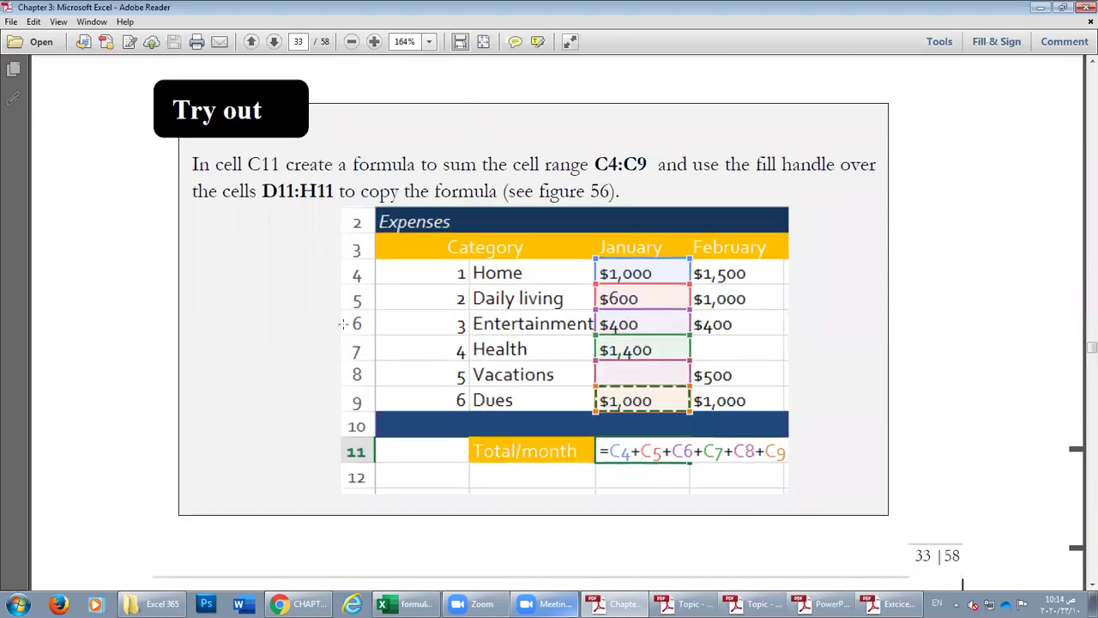
pyautogui.scroll(-2, 343, 323)
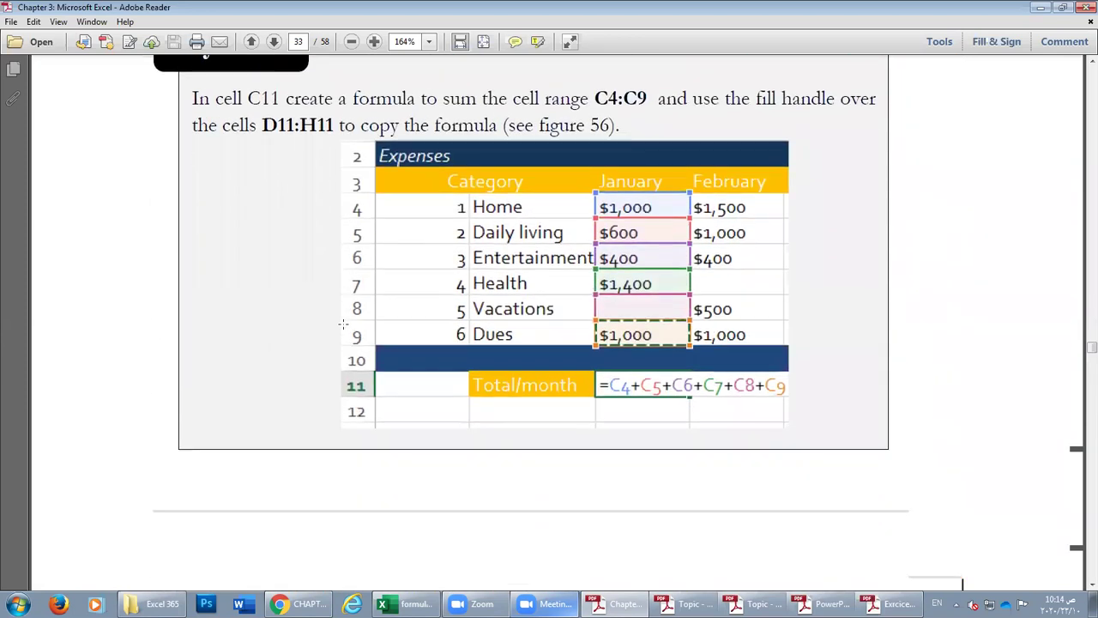
pyautogui.scroll(-9, 343, 324)
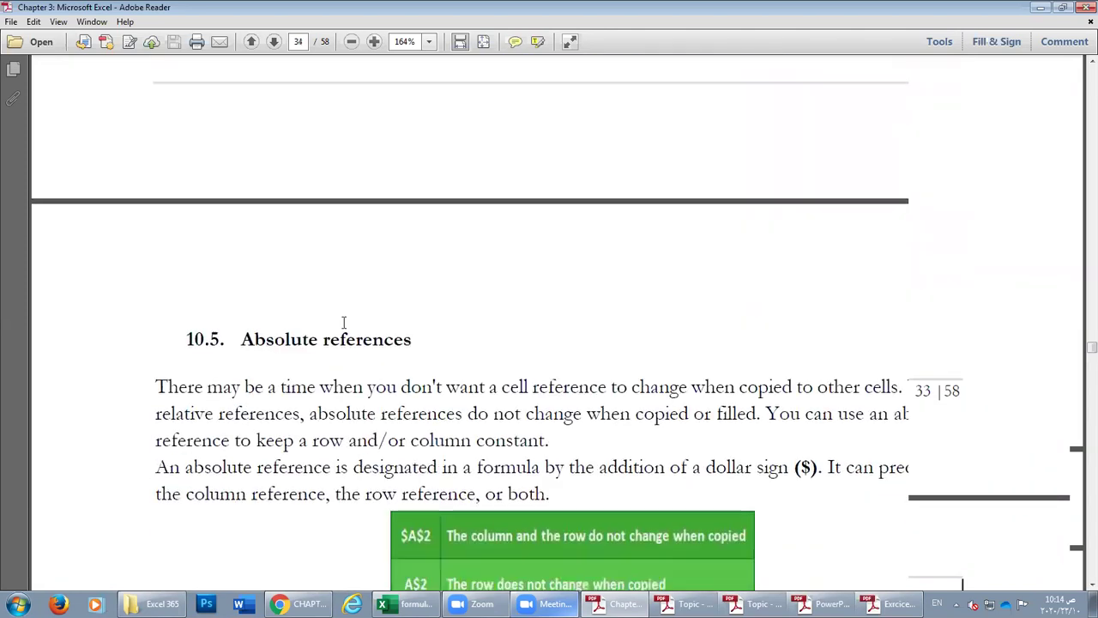
pyautogui.scroll(-4, 343, 324)
pyautogui.scroll(3, 343, 319)
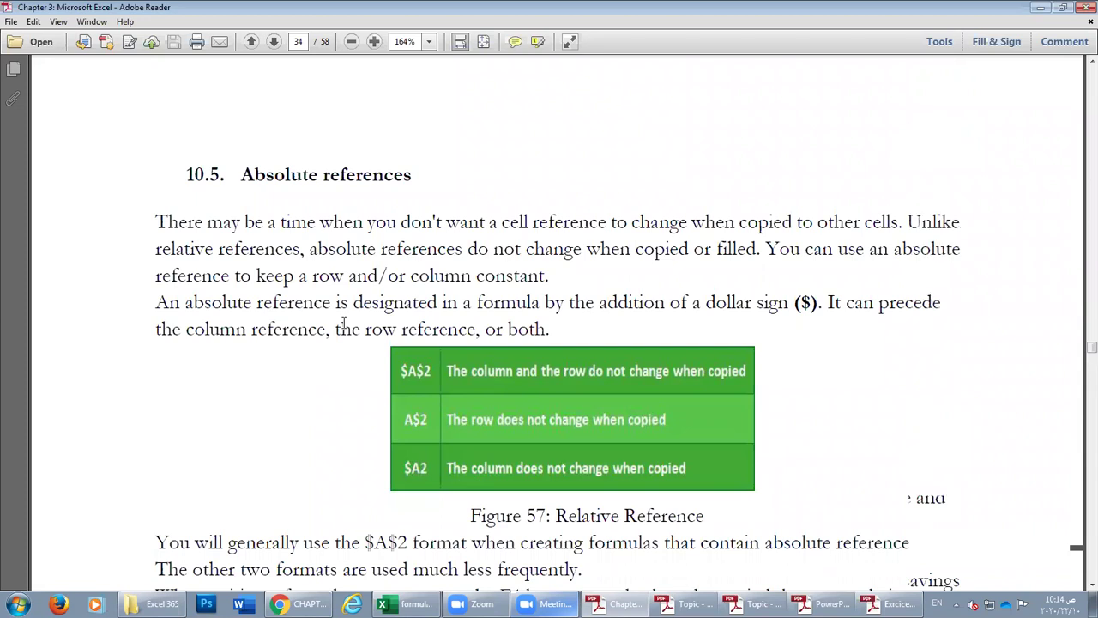
# Return to the Excel workbook and compare the line total formulas in D6, D5 and D4.
pyautogui.click(410, 604)
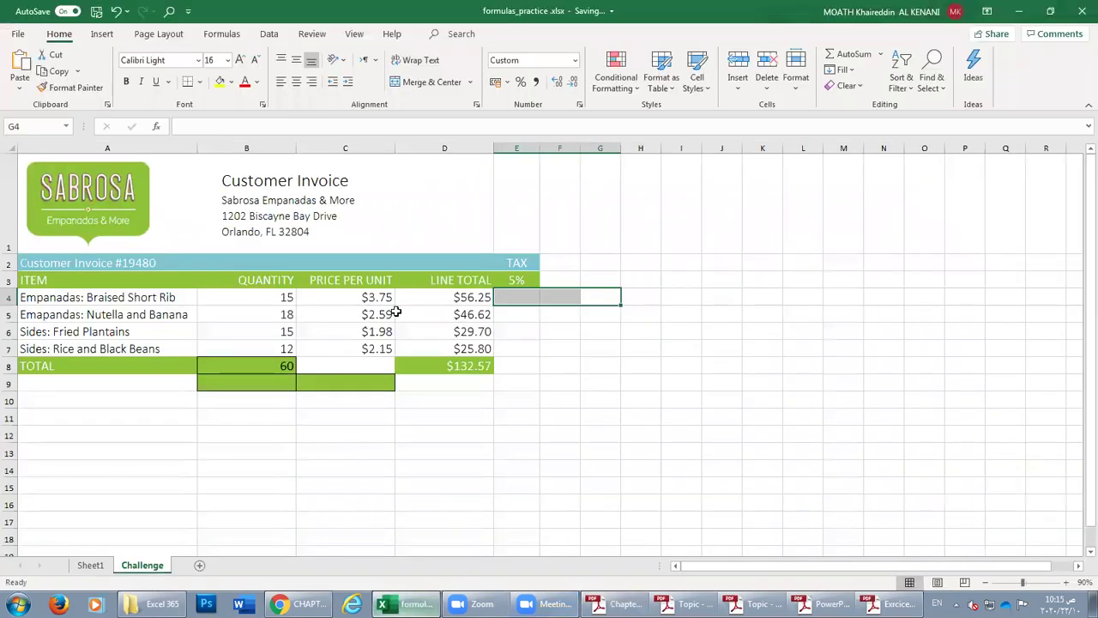
pyautogui.click(436, 327)
pyautogui.click(433, 316)
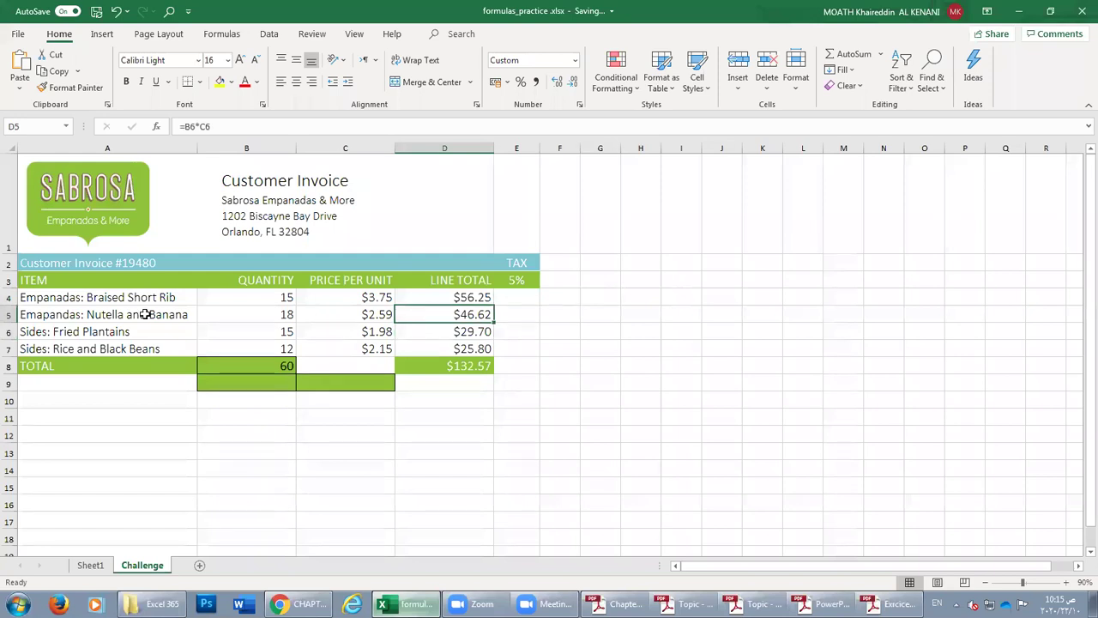
pyautogui.click(461, 333)
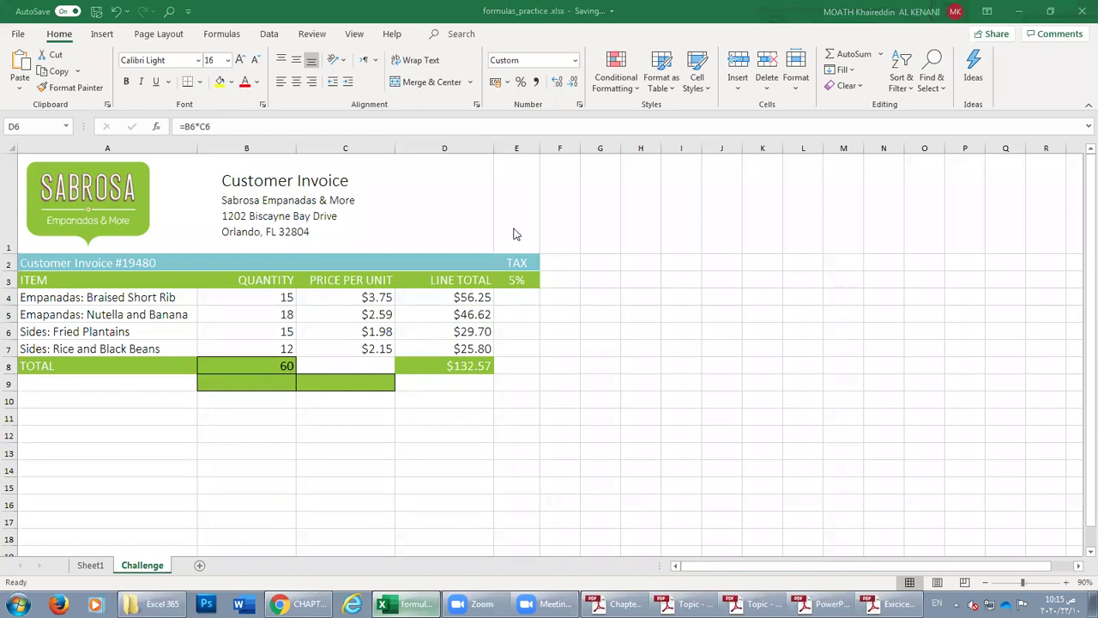
pyautogui.click(465, 301)
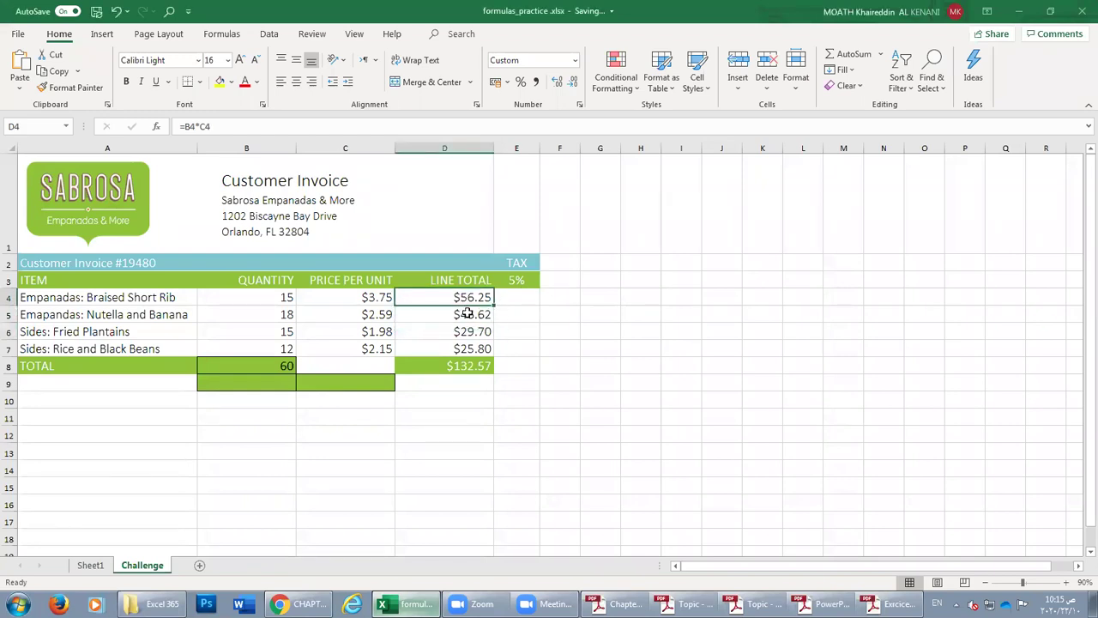
pyautogui.doubleClick(463, 296)
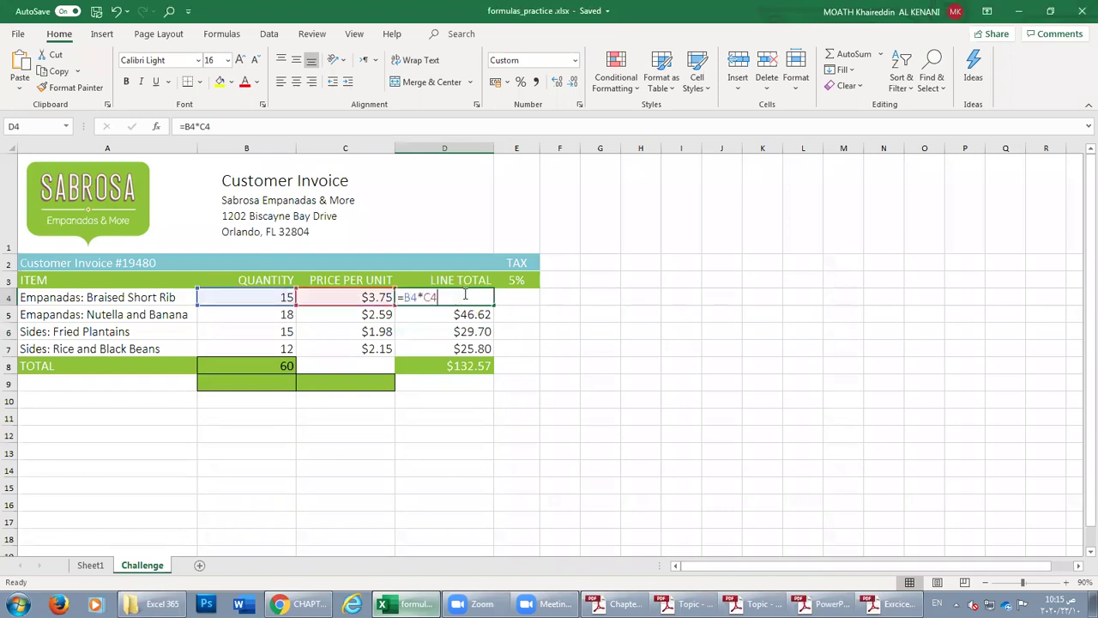
pyautogui.press('Return')
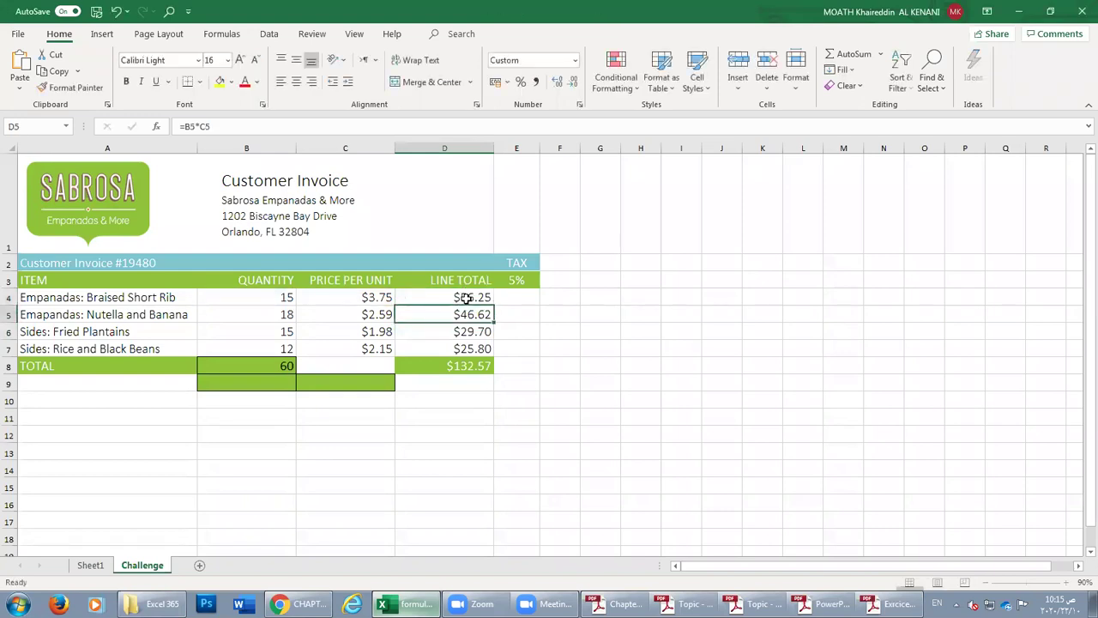
# Check the total formula in D8 and examine the B4 and C4 references inside the D4 formula.
pyautogui.click(475, 369)
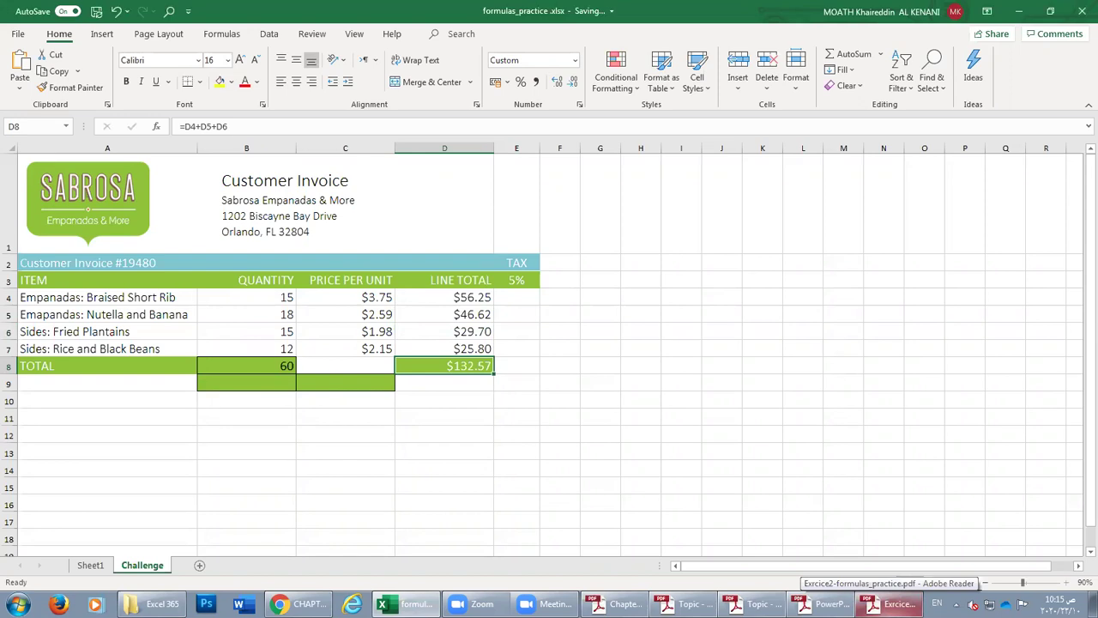
pyautogui.click(477, 298)
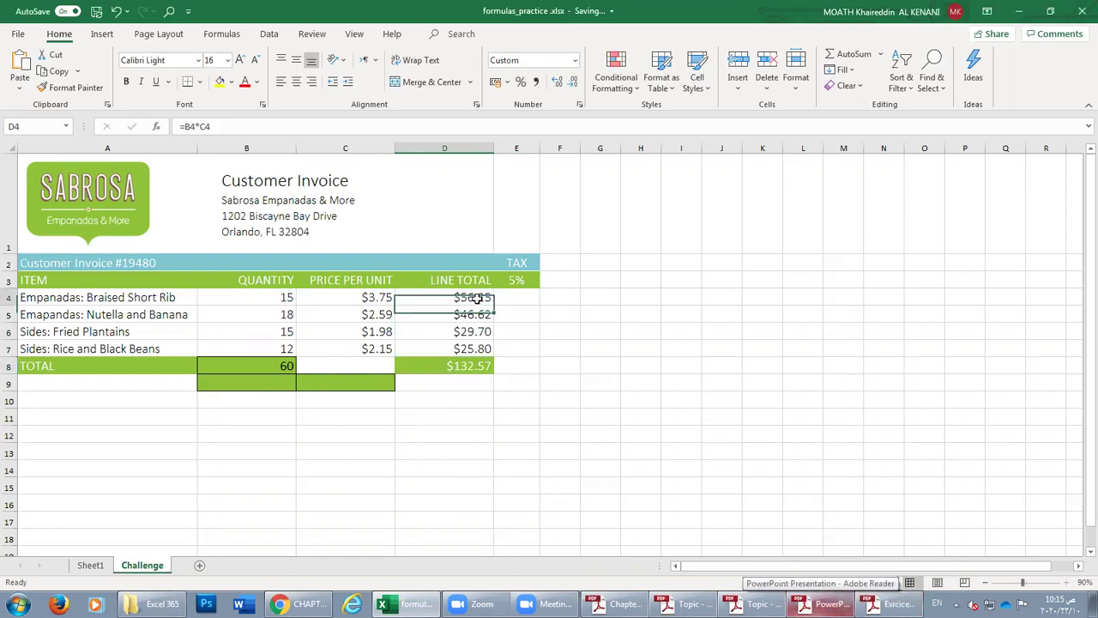
pyautogui.doubleClick(478, 298)
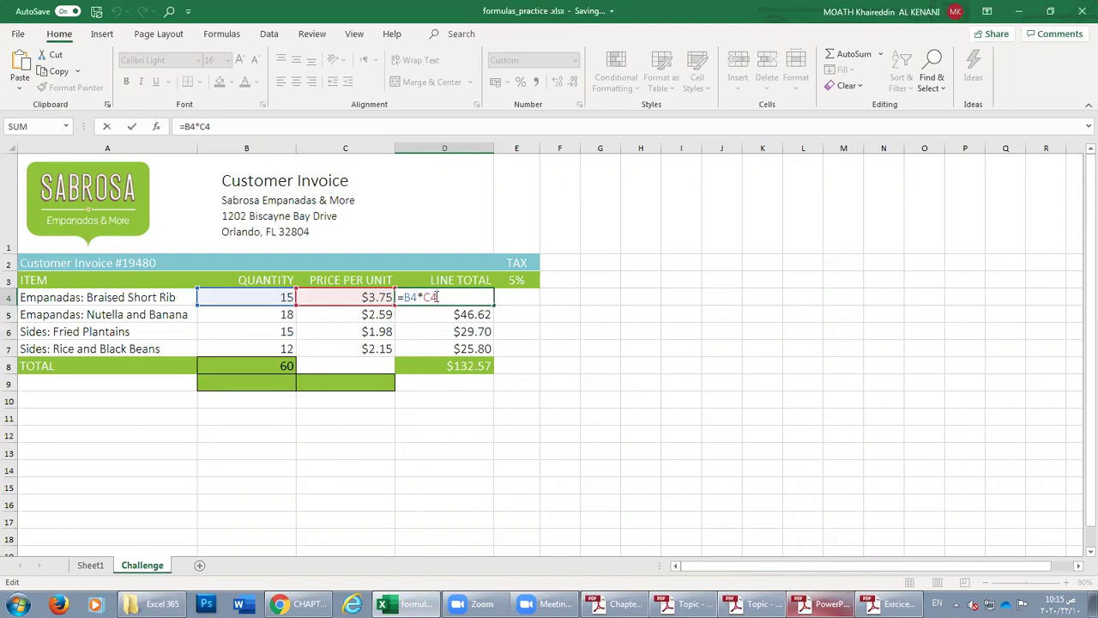
pyautogui.moveTo(418, 296); pyautogui.dragTo(407, 297)
pyautogui.click(257, 298)
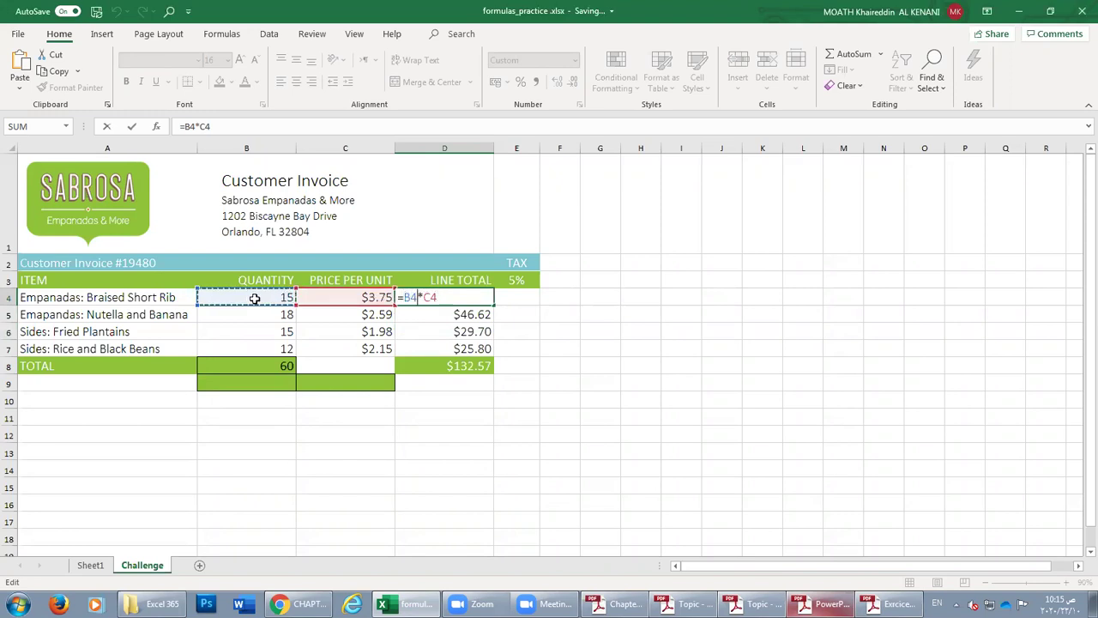
pyautogui.moveTo(423, 297); pyautogui.dragTo(437, 297)
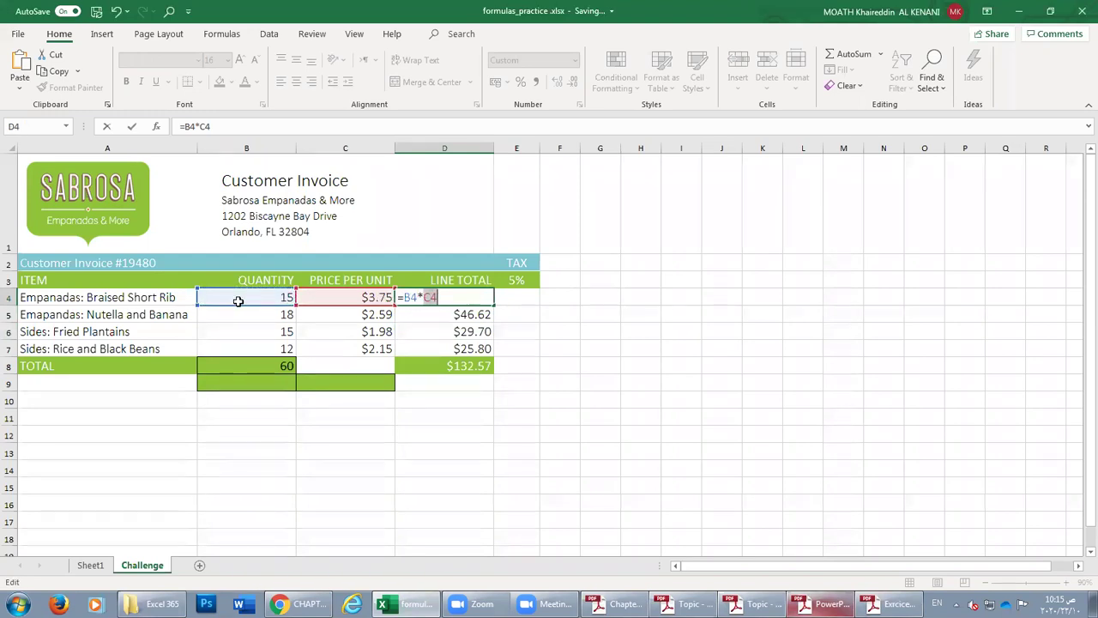
# Rebuild the D4 formula as =B4*C4, picking the quantity and unit price cells from the sheet.
pyautogui.press('BackSpace')
pyautogui.press('BackSpace')
pyautogui.press('BackSpace')
pyautogui.press('BackSpace')
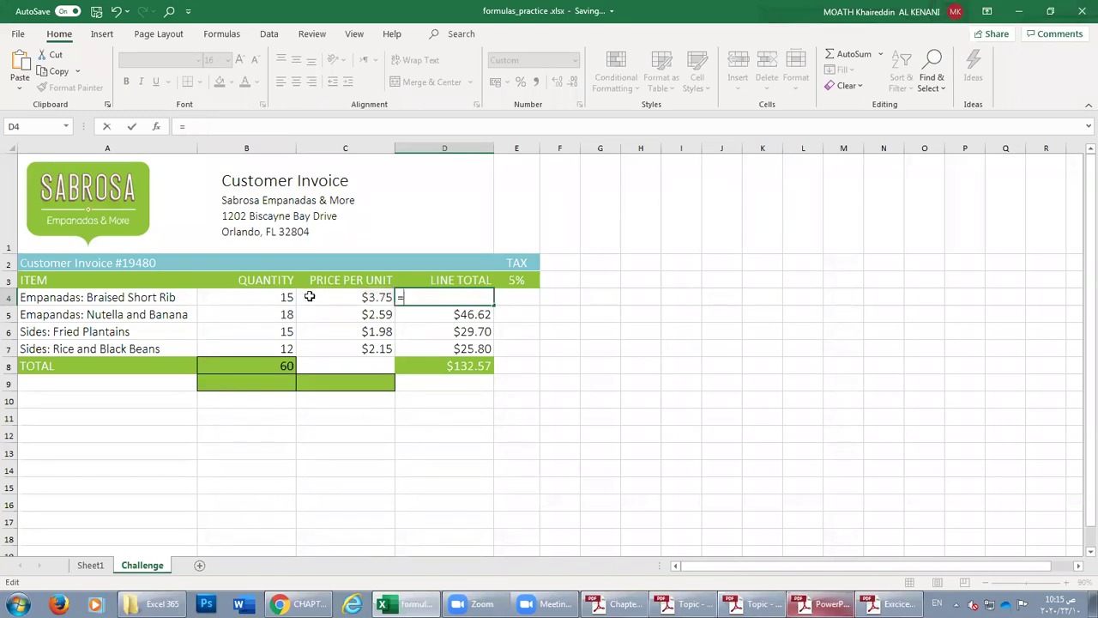
pyautogui.click(257, 297)
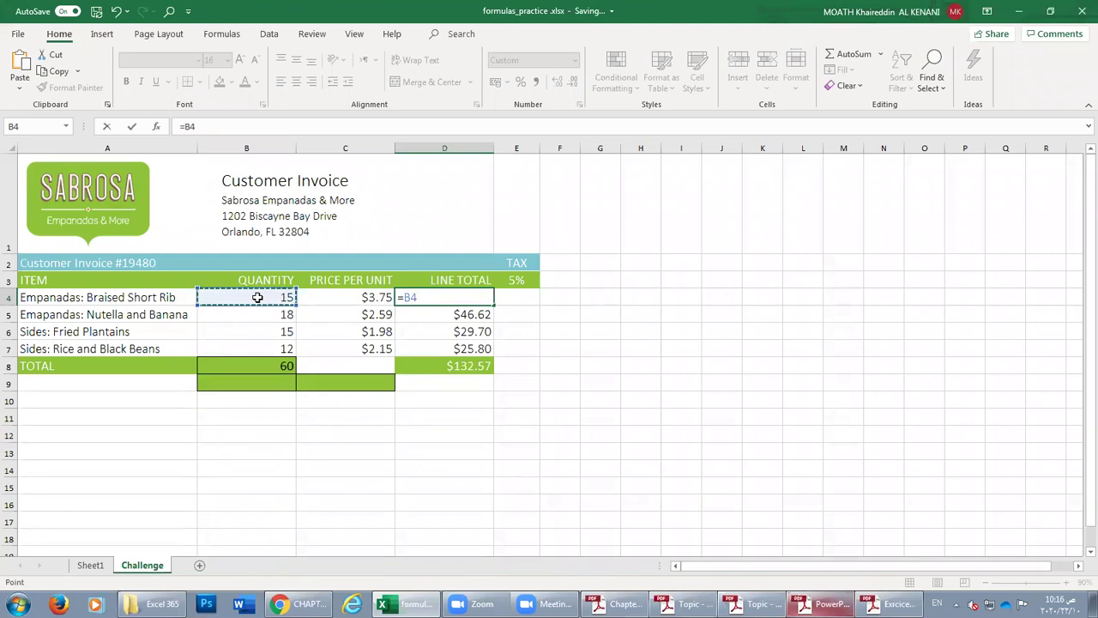
pyautogui.write('*')
pyautogui.click(354, 298)
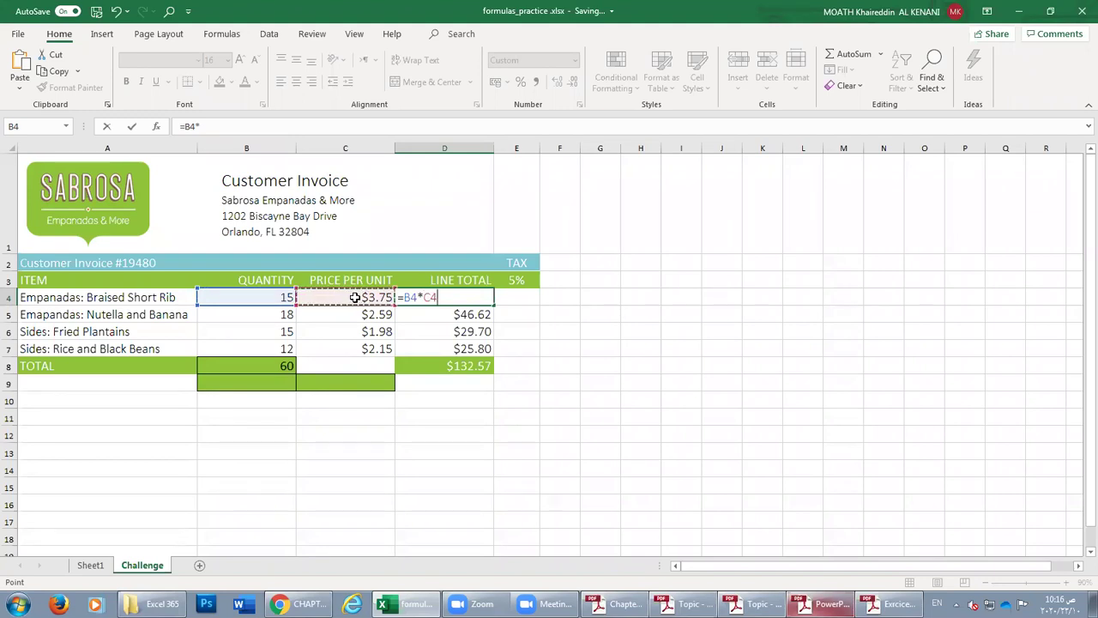
pyautogui.press('Return')
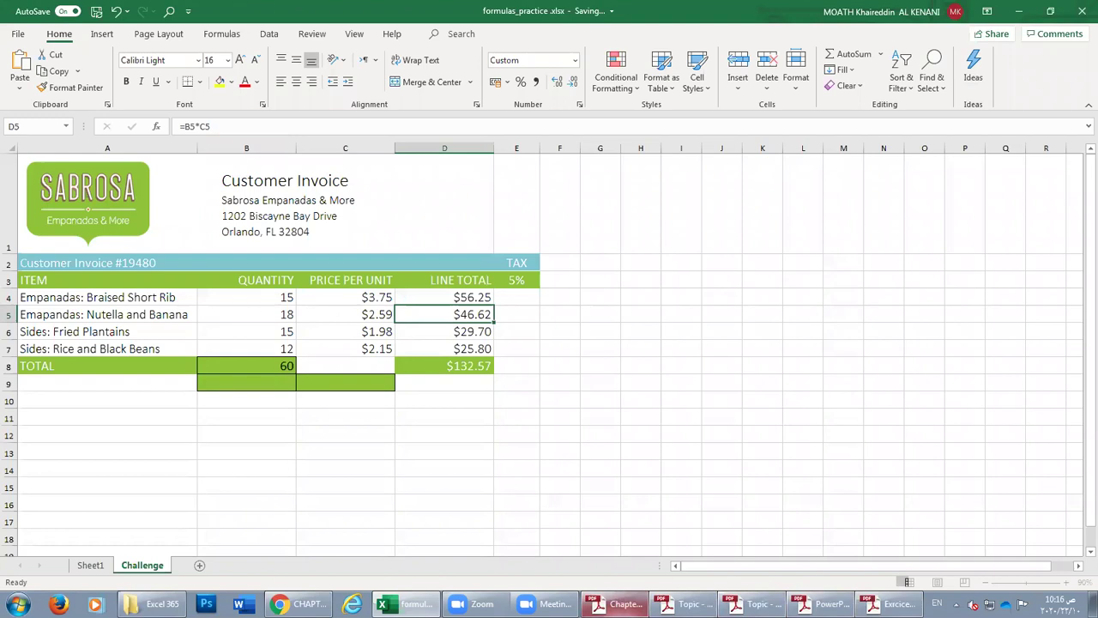
# Replace the D4 line total formula with a manually written =b4*c4.
pyautogui.doubleClick(463, 298)
pyautogui.moveTo(441, 297); pyautogui.dragTo(402, 298)
pyautogui.press('BackSpace')
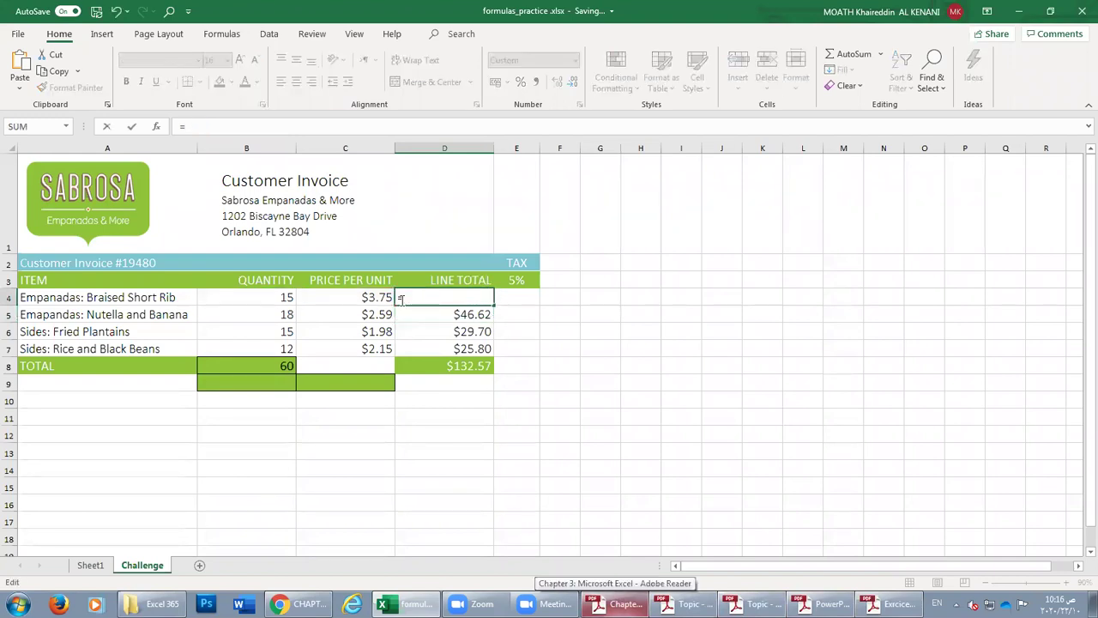
pyautogui.write('b4*')
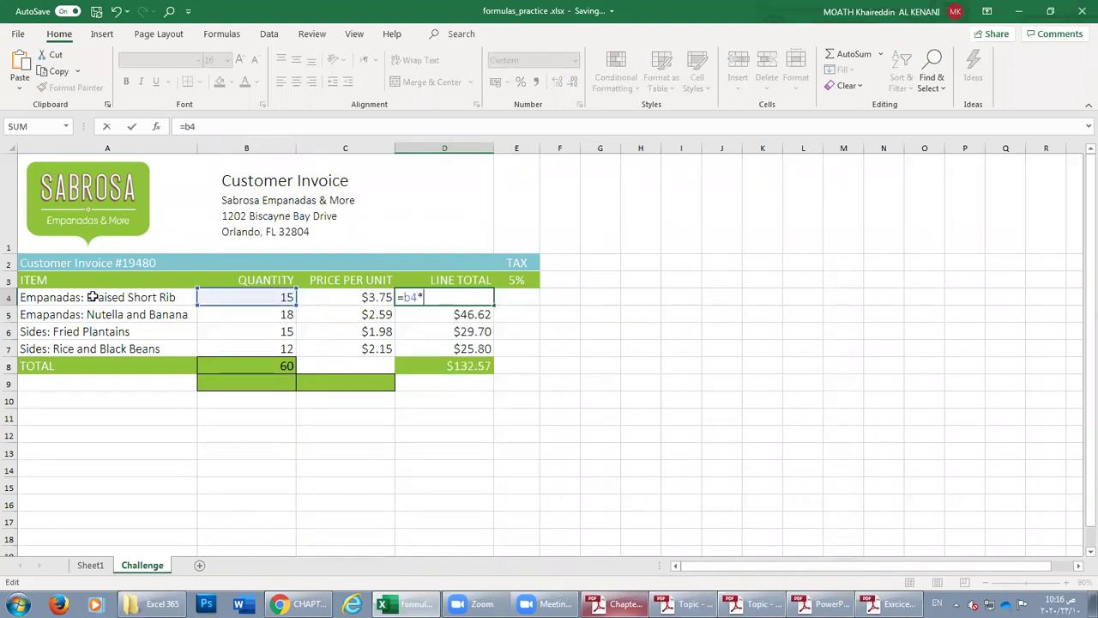
pyautogui.write('c4')
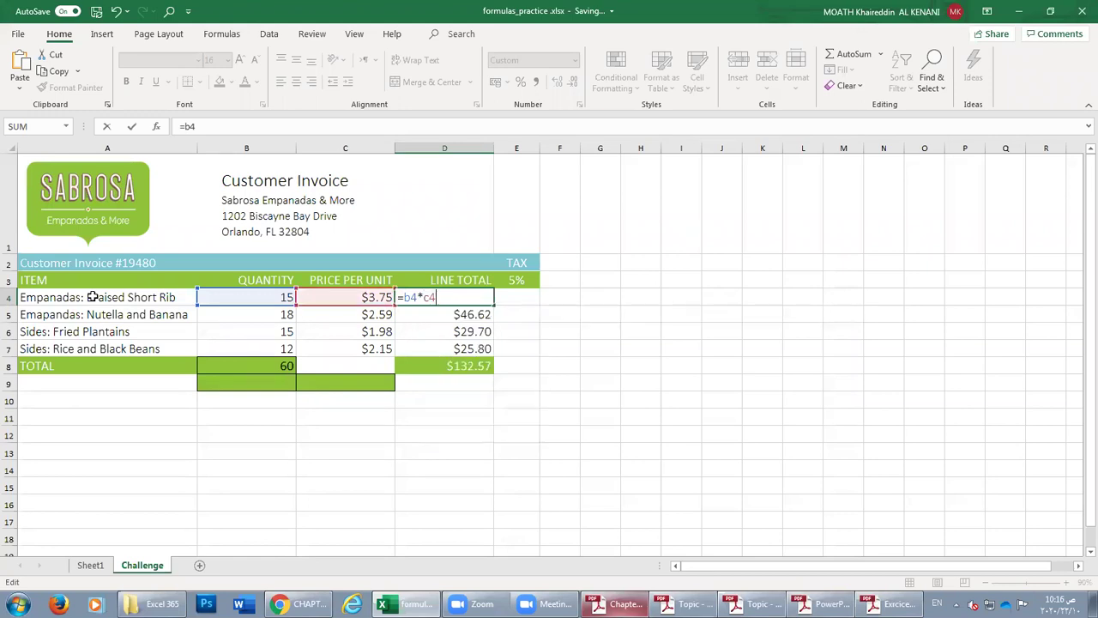
pyautogui.press('Return')
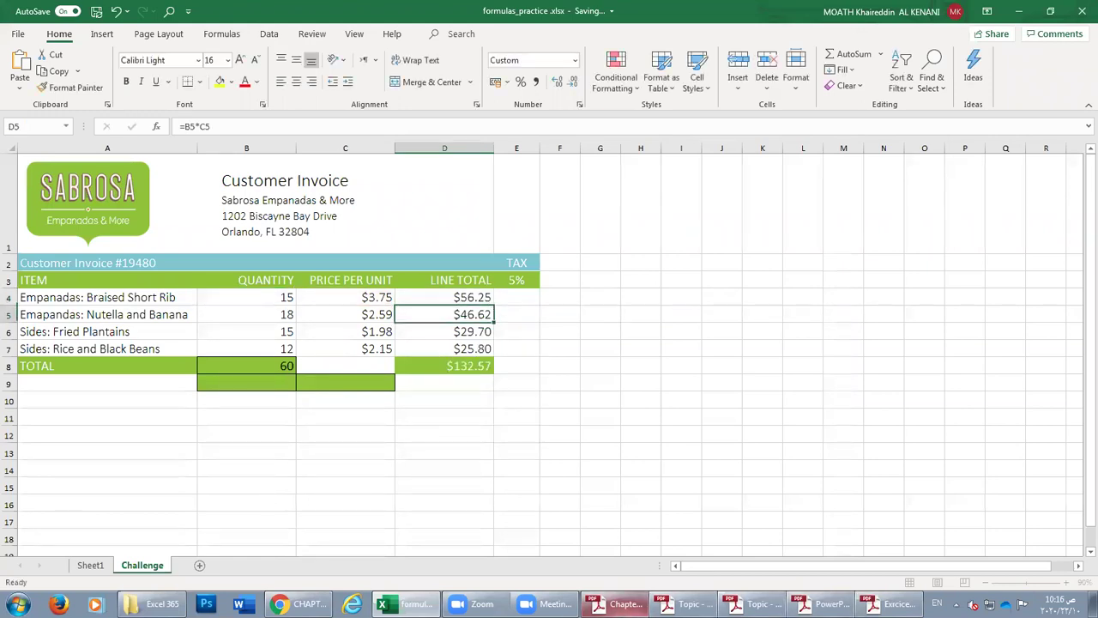
# Switch to the Chapter 3 PDF and highlight the section 10.5 heading, Absolute references.
pyautogui.click(616, 604)
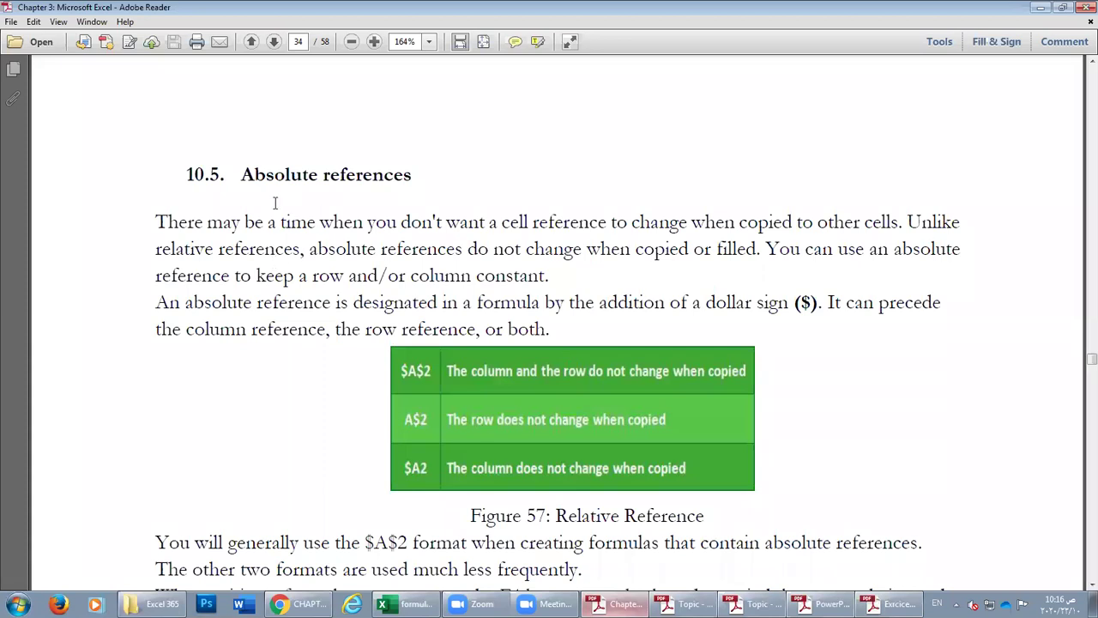
pyautogui.moveTo(246, 174); pyautogui.dragTo(403, 180)
pyautogui.click(244, 225)
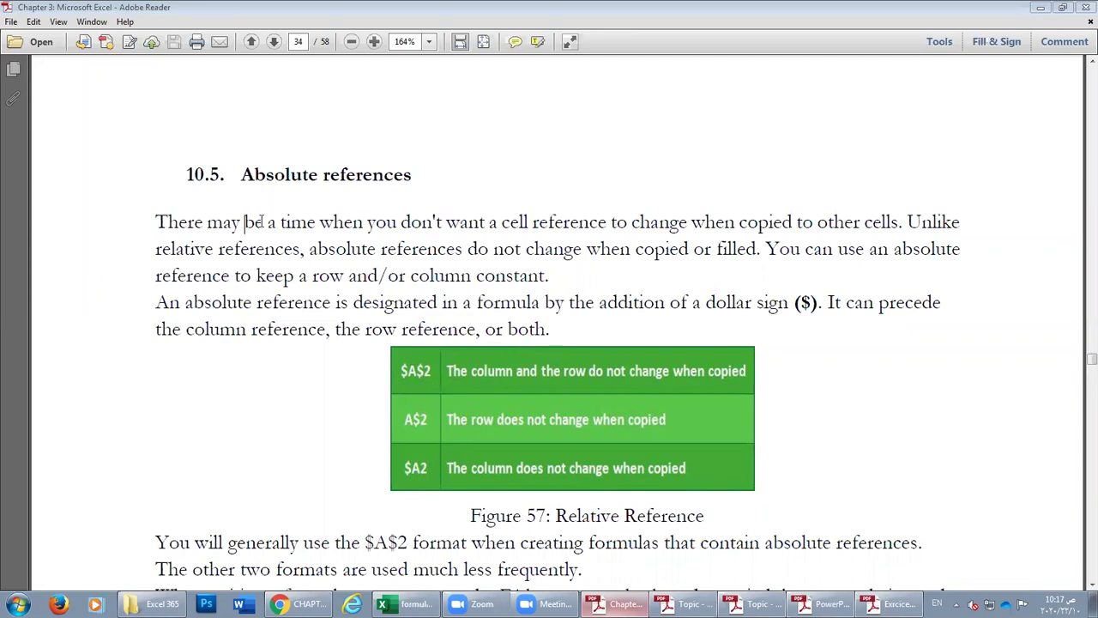
# Read section 10.5 on absolute references, highlighting its heading and continuing down to the figure 58 budget example.
pyautogui.scroll(10, 310, 230)
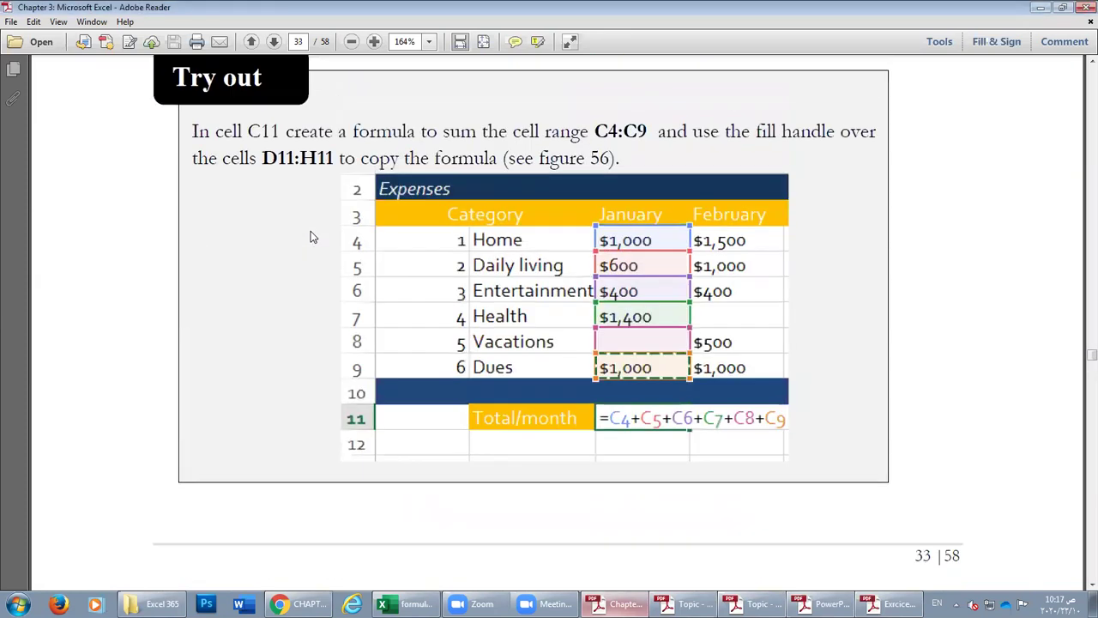
pyautogui.scroll(-10, 312, 236)
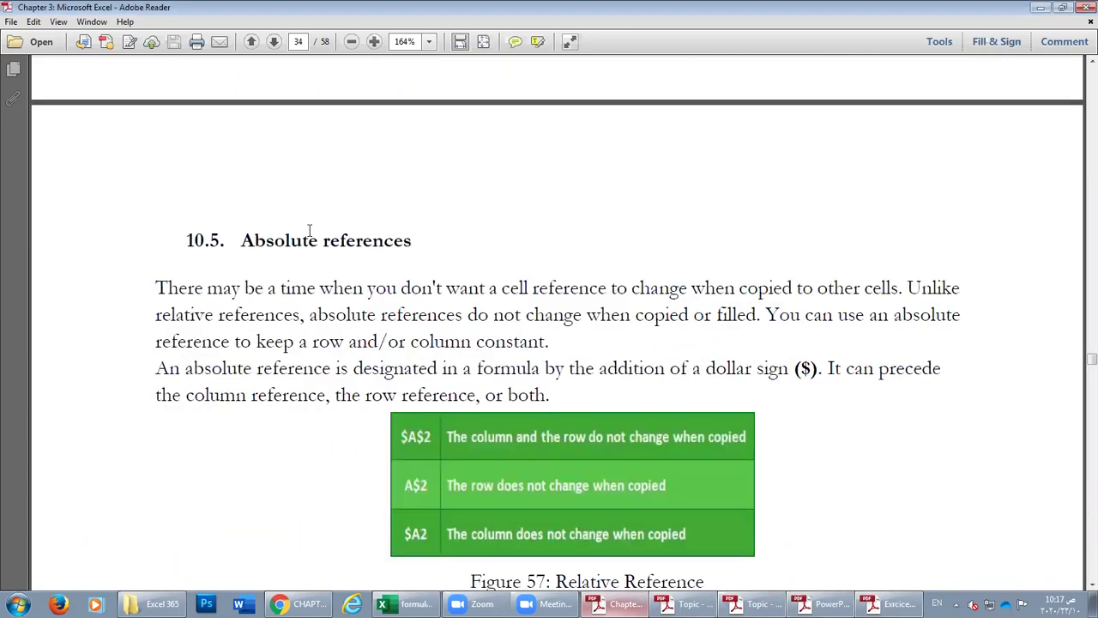
pyautogui.click(306, 261)
pyautogui.scroll(-1, 308, 266)
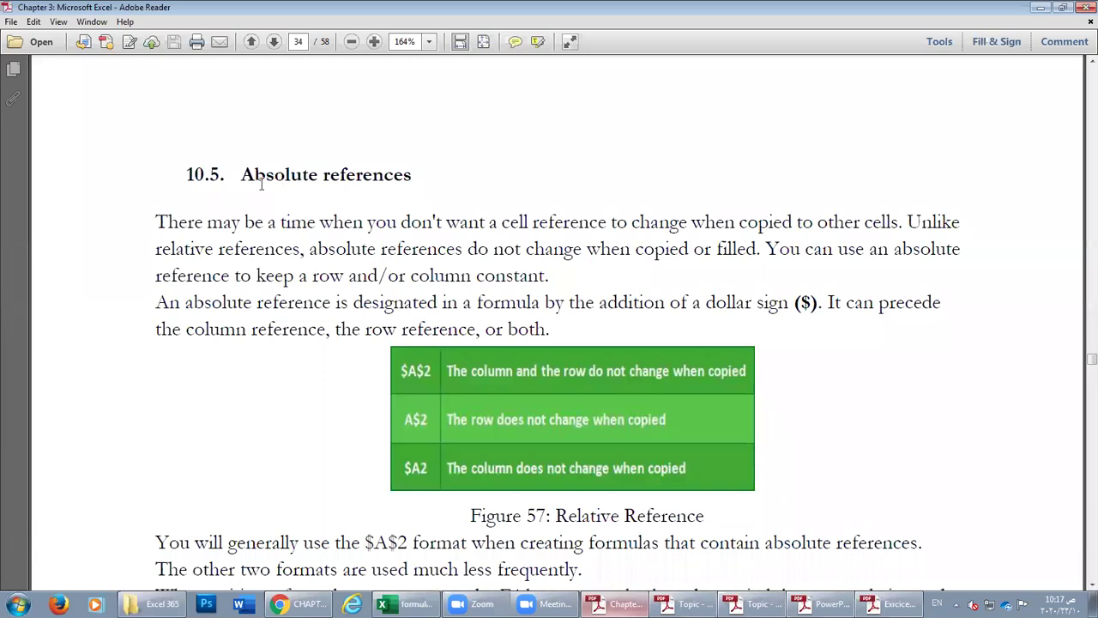
pyautogui.moveTo(244, 176); pyautogui.dragTo(412, 176)
pyautogui.click(374, 226)
pyautogui.scroll(-5, 146, 377)
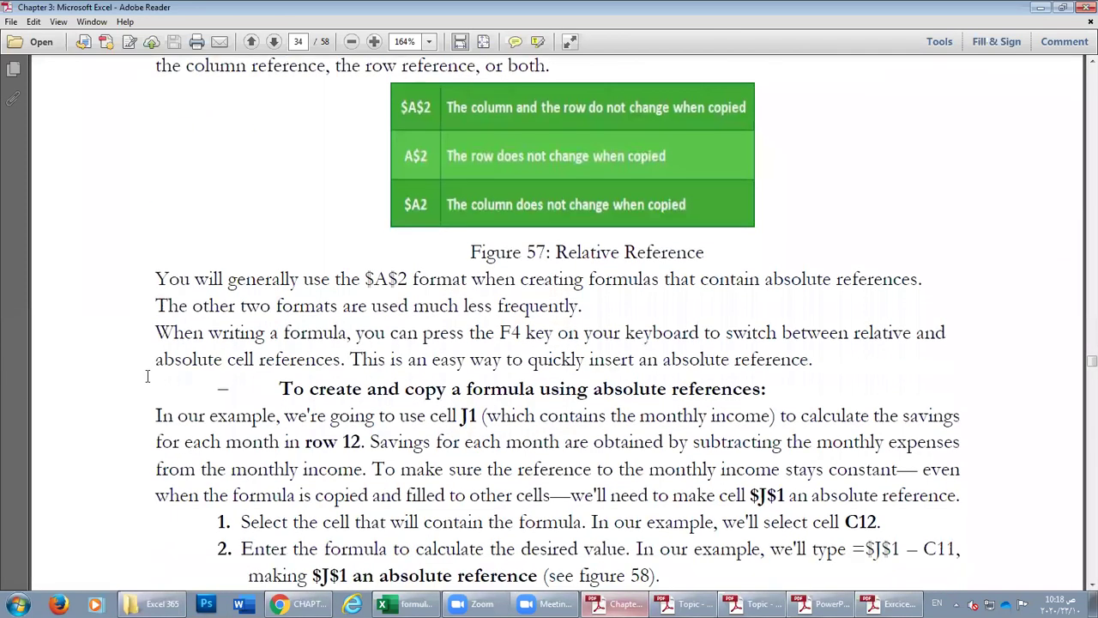
pyautogui.scroll(-2, 147, 376)
pyautogui.scroll(-7, 147, 376)
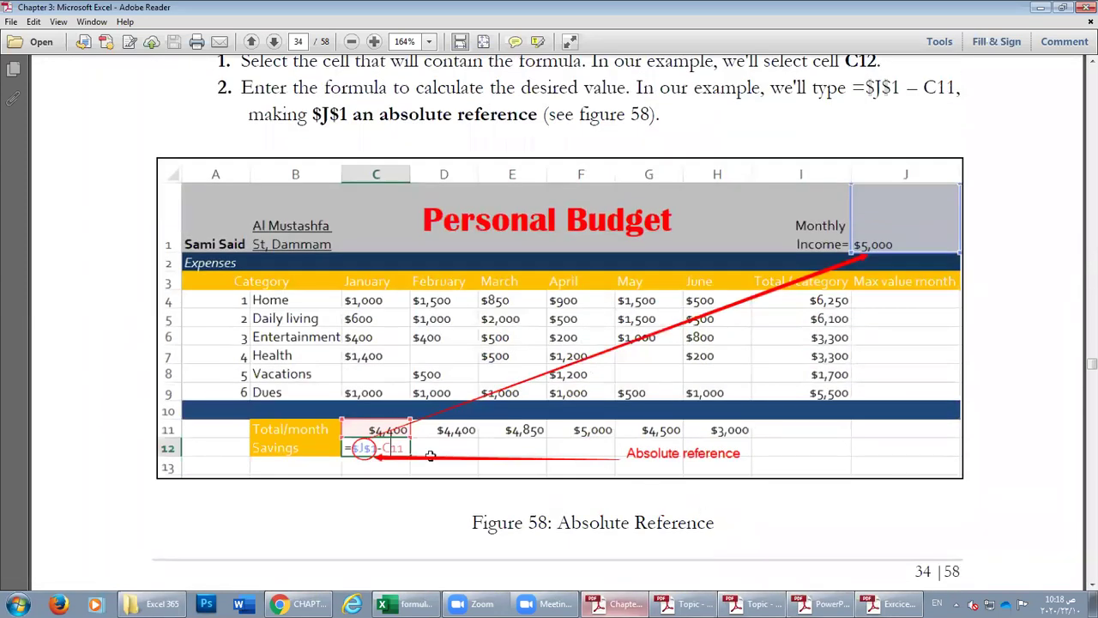
# Switch to the Exercise 2 formulas practice PDF and highlight the step 9 average task and the E4 TAX column task.
pyautogui.click(609, 601)
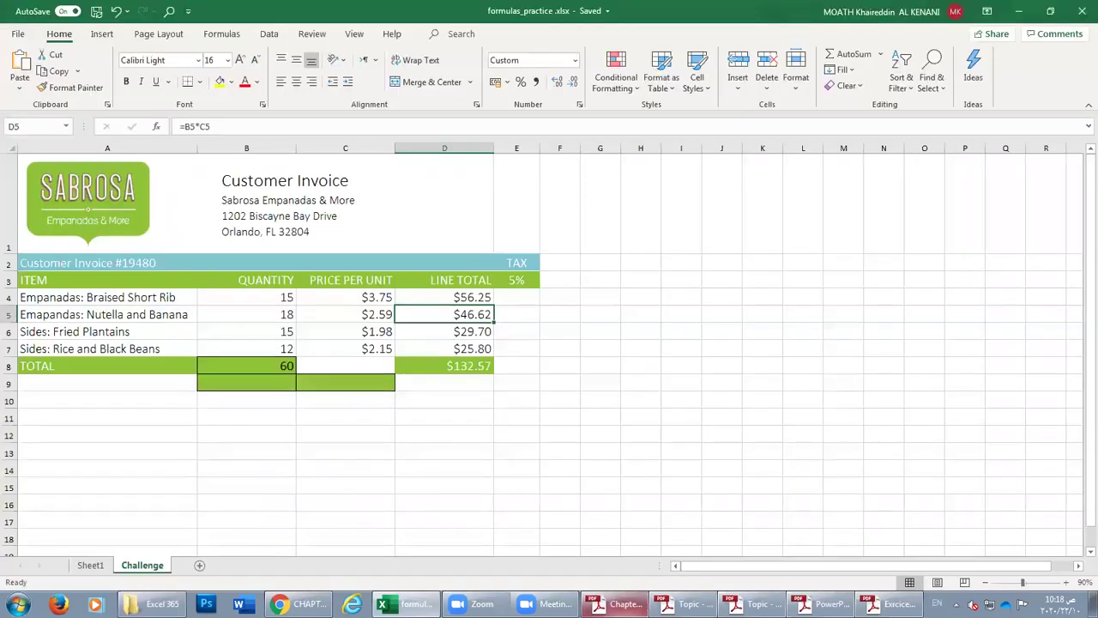
pyautogui.click(894, 604)
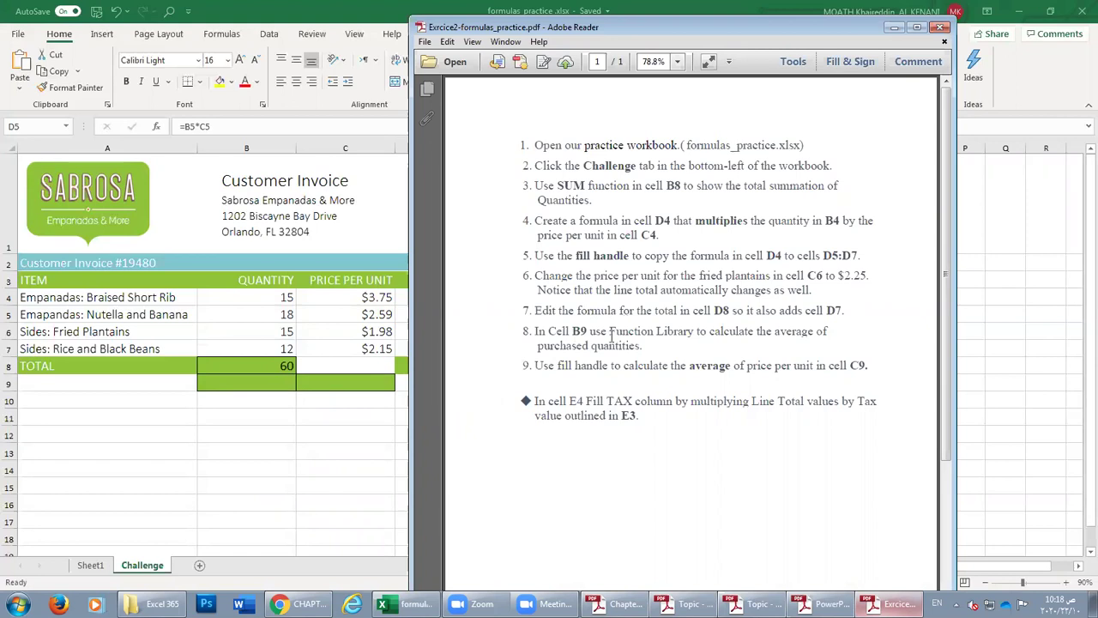
pyautogui.moveTo(535, 369); pyautogui.dragTo(731, 372)
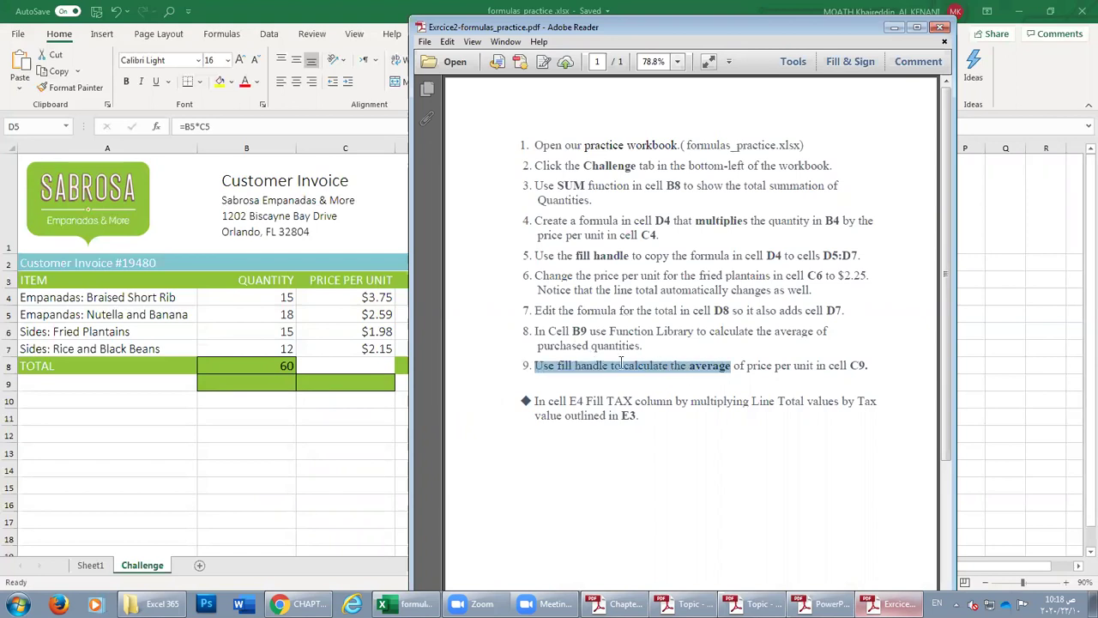
pyautogui.click(570, 349)
pyautogui.moveTo(534, 401); pyautogui.dragTo(720, 417)
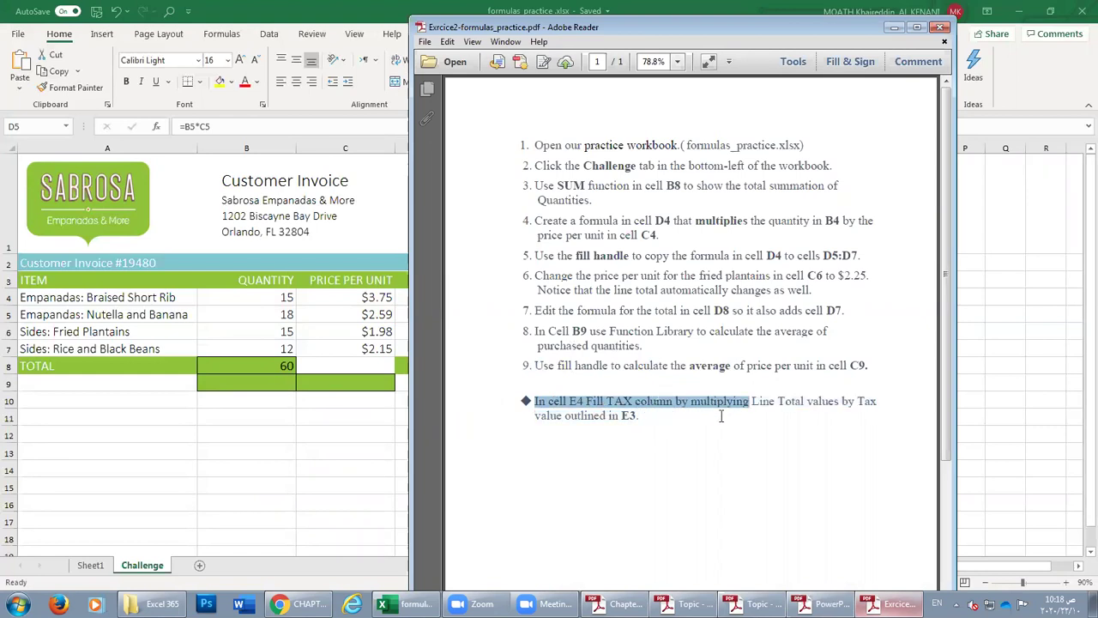
pyautogui.click(376, 402)
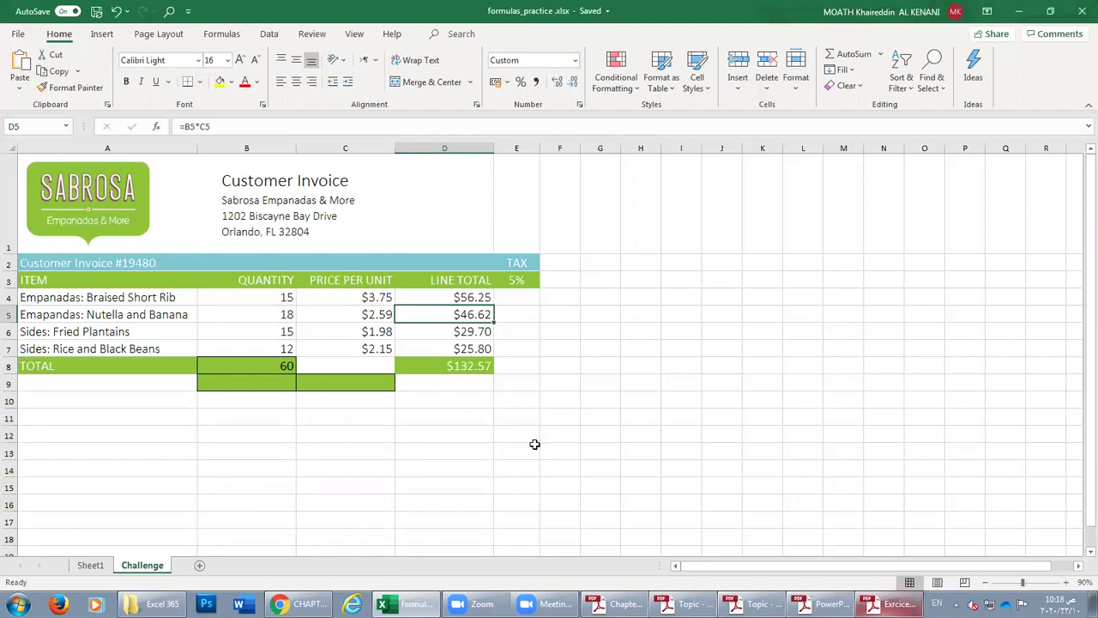
# Switch to the Topic PDF and view its Cell References slide.
pyautogui.click(618, 603)
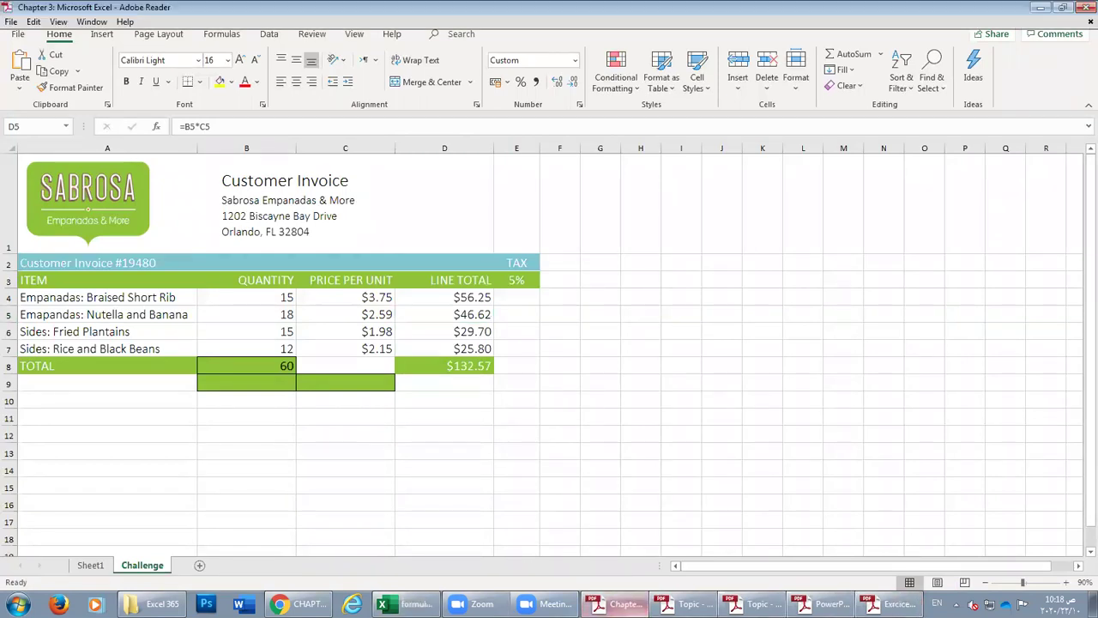
pyautogui.click(614, 603)
pyautogui.click(684, 603)
pyautogui.click(684, 603)
pyautogui.click(684, 603)
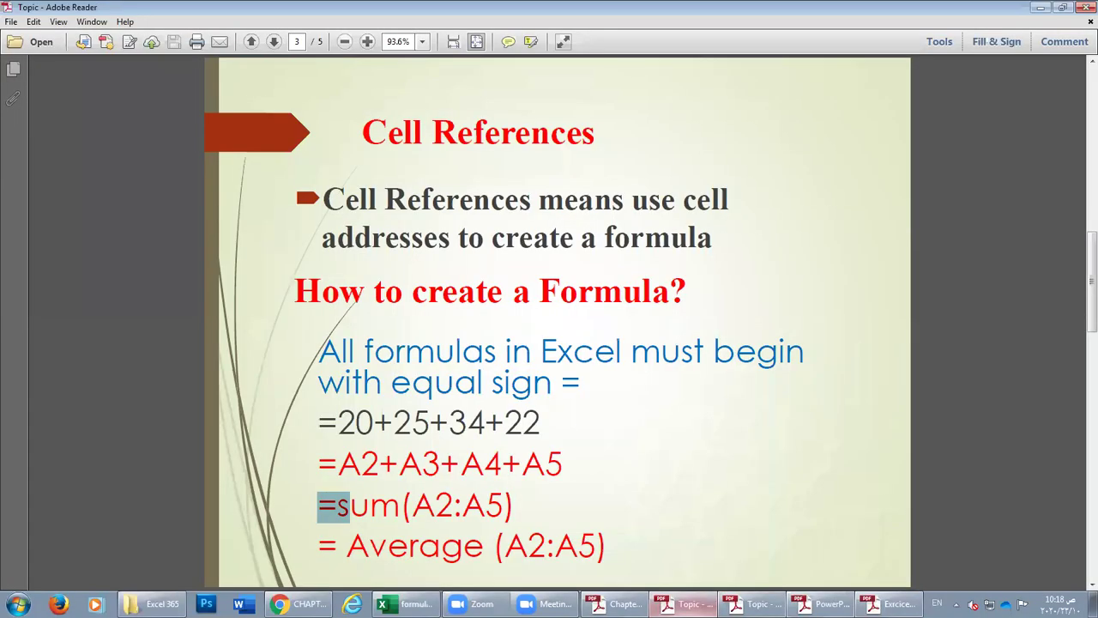
pyautogui.click(678, 603)
# Return to the Exercise 2 instructions, highlight the SUM function in step 3, and compare the tasks with the invoice sheet.
pyautogui.click(892, 603)
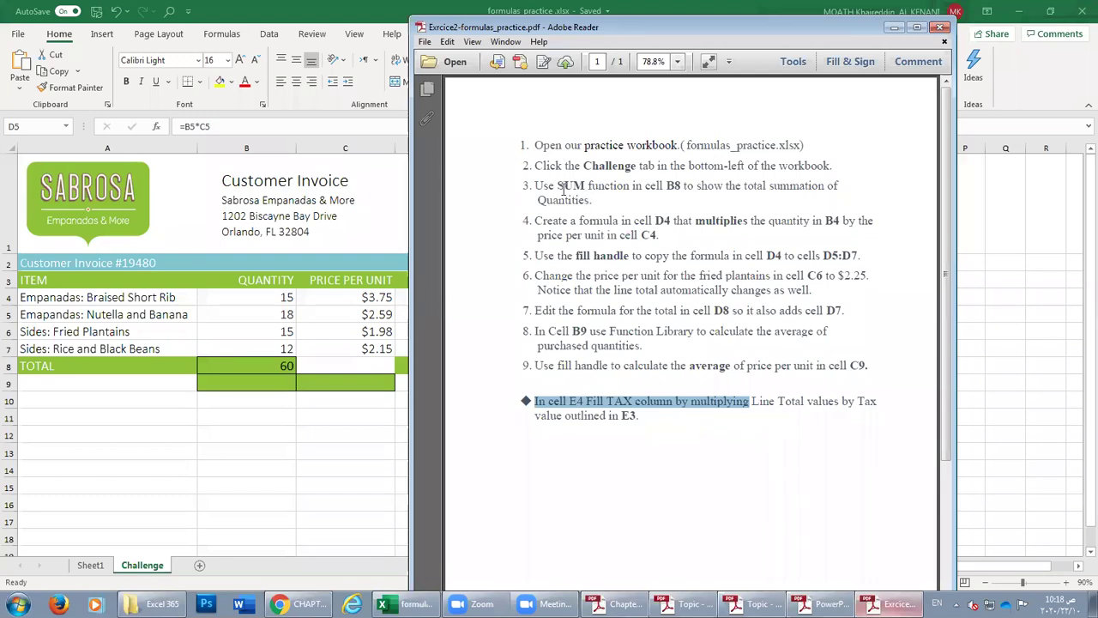
pyautogui.moveTo(563, 188); pyautogui.dragTo(585, 186)
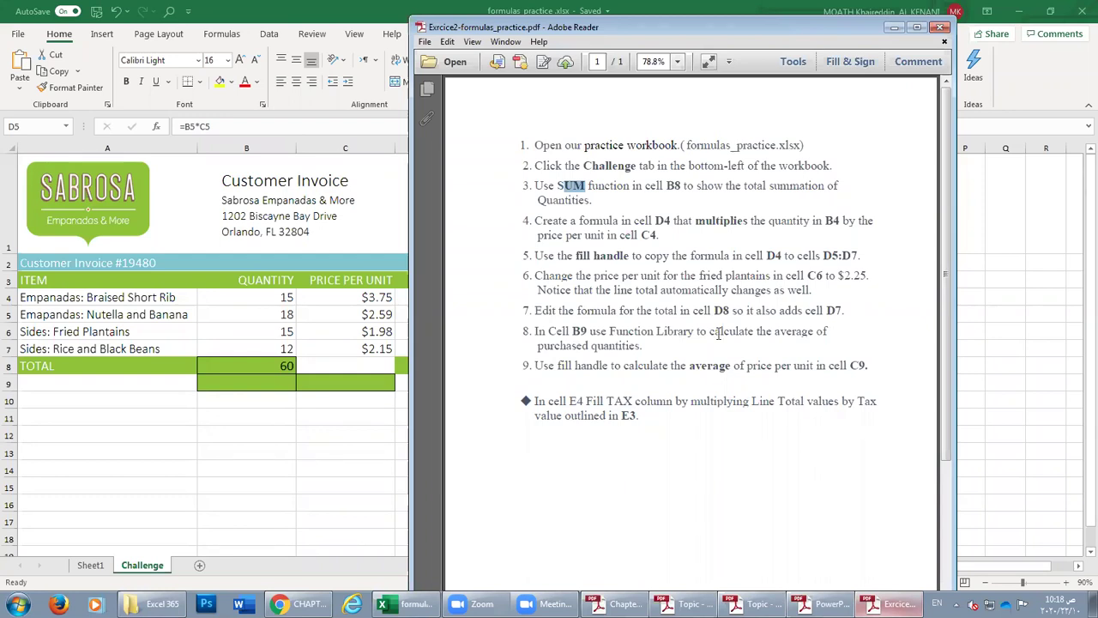
pyautogui.click(375, 390)
pyautogui.click(520, 369)
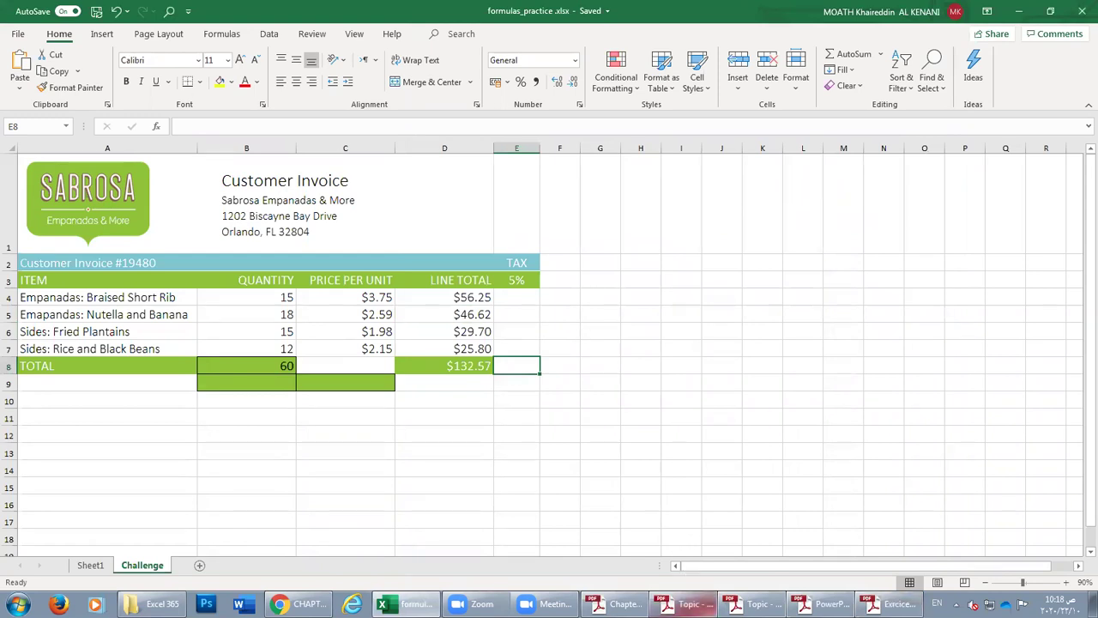
pyautogui.click(891, 603)
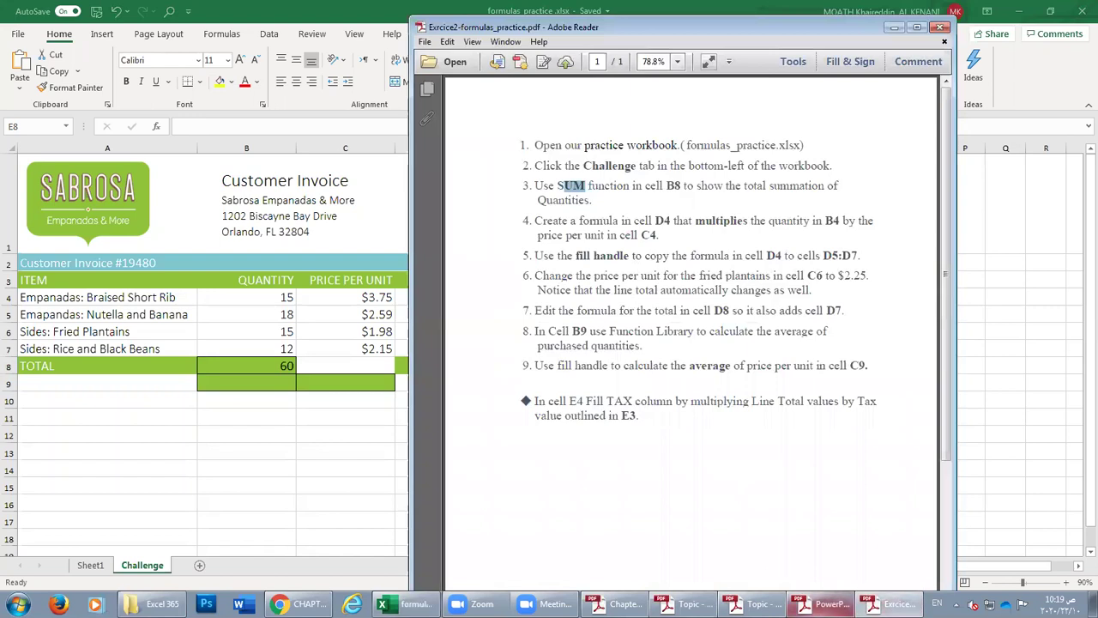
pyautogui.click(893, 604)
pyautogui.click(544, 351)
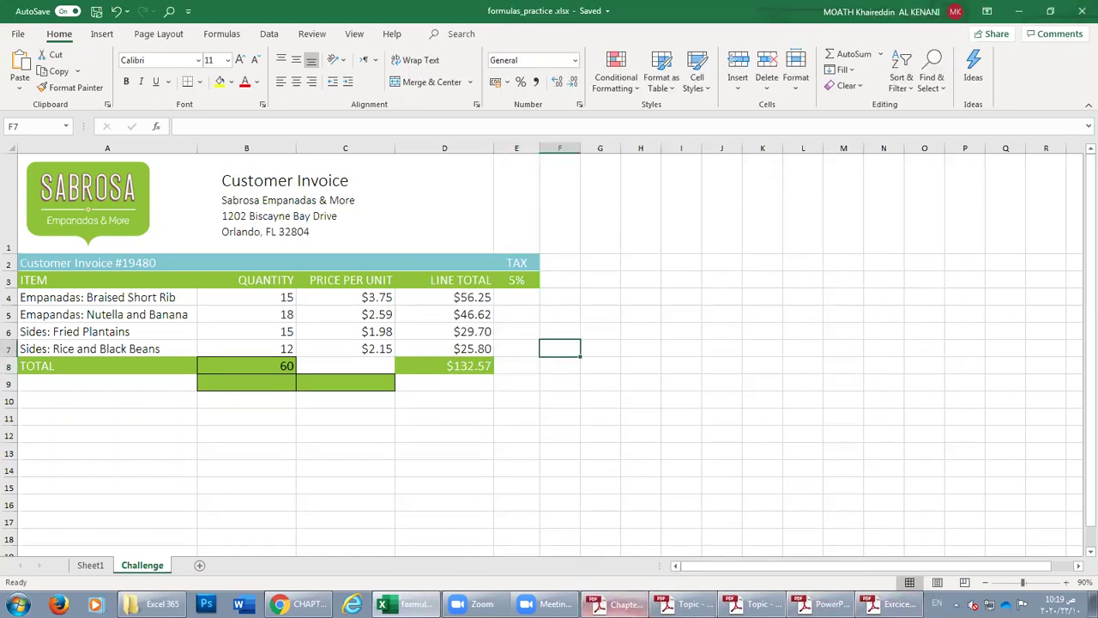
# Switch to the Chapter 3 PDF and review the steps and figure for the $J$1 absolute reference example.
pyautogui.click(622, 603)
pyautogui.scroll(5, 401, 326)
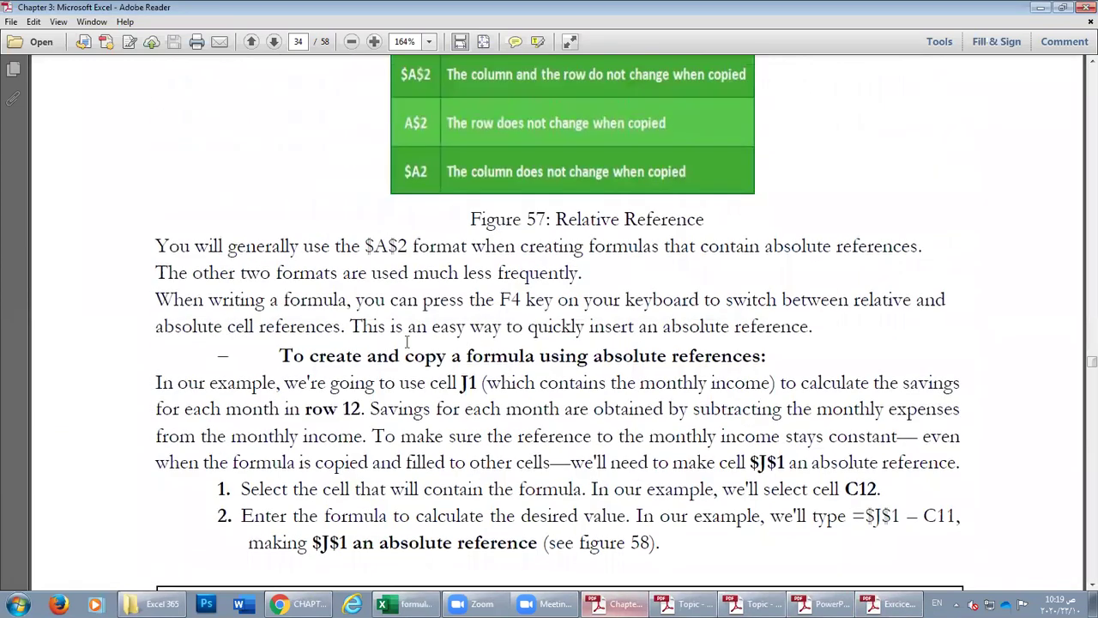
pyautogui.scroll(-7, 412, 429)
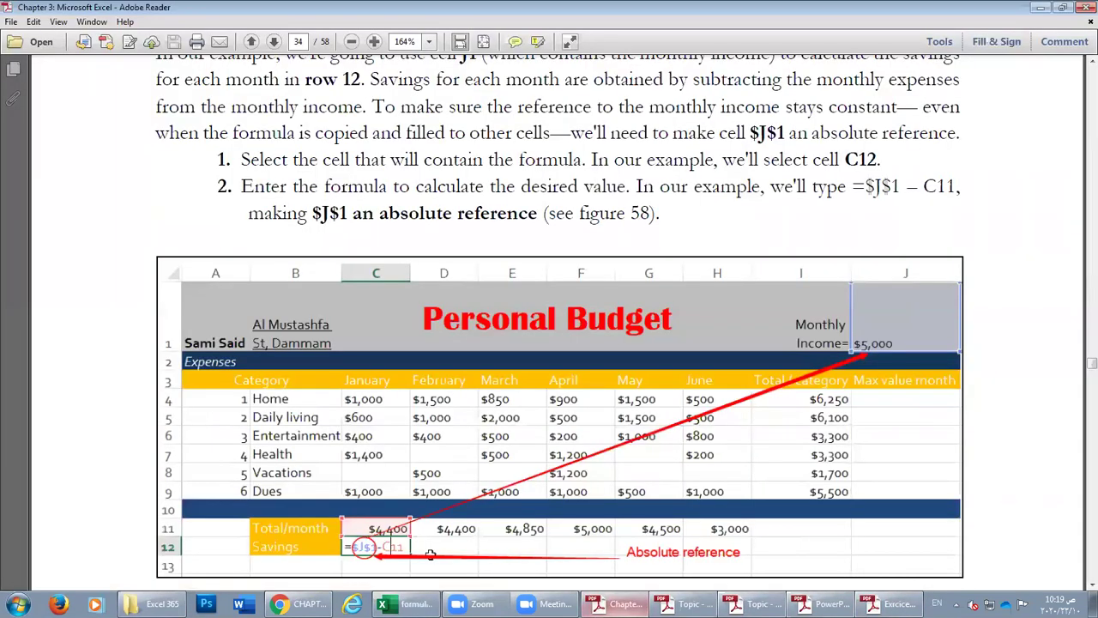
pyautogui.hotkey('alt', 'Tab')
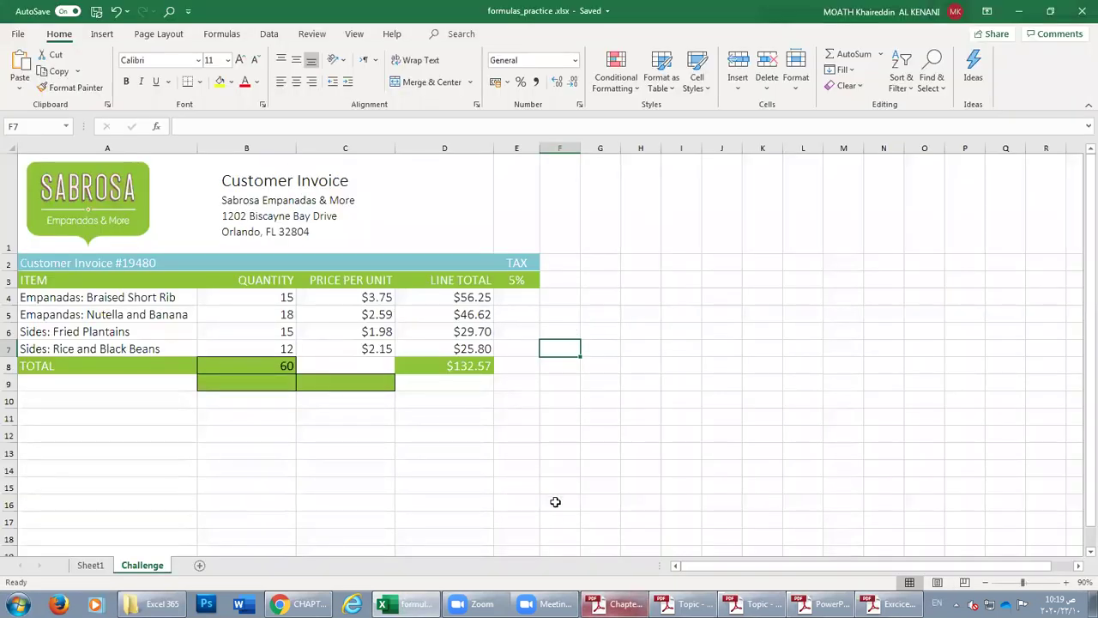
# Switch to the Blackboard course in the browser, look over the Excel exercises list and view the Assessments page.
pyautogui.click(1029, 11)
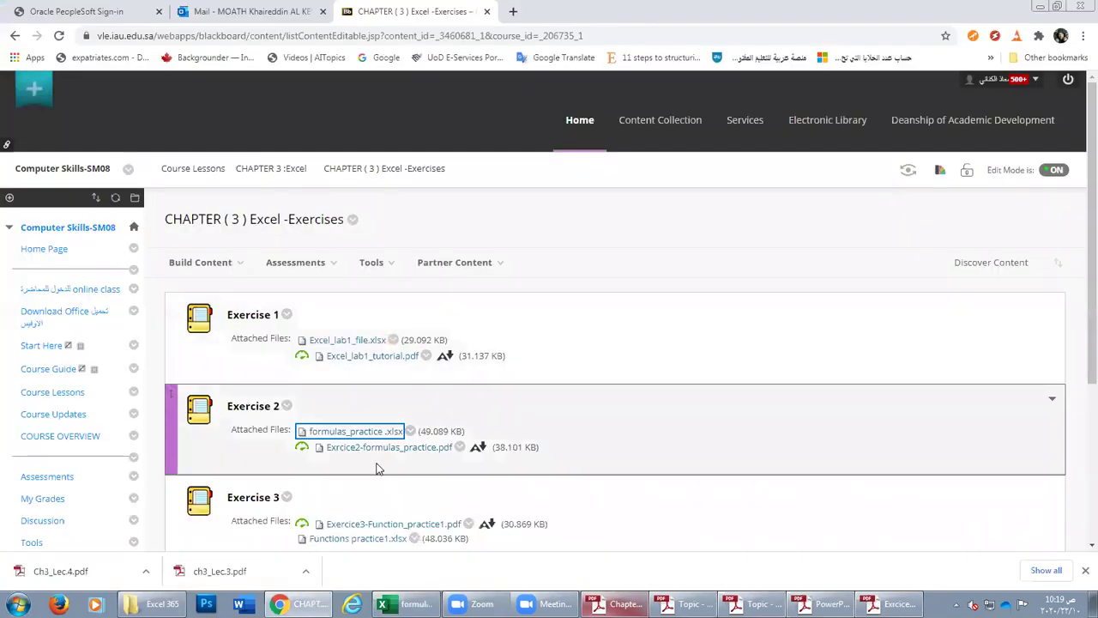
pyautogui.scroll(-3, 219, 326)
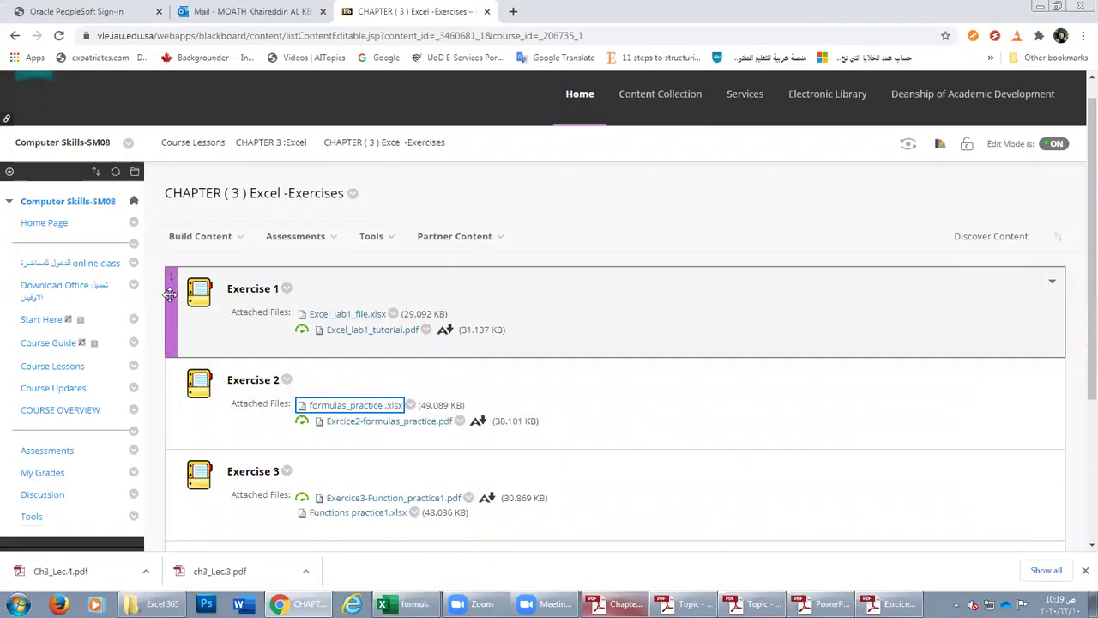
pyautogui.scroll(1, 216, 325)
pyautogui.scroll(-1, 216, 324)
pyautogui.click(54, 276)
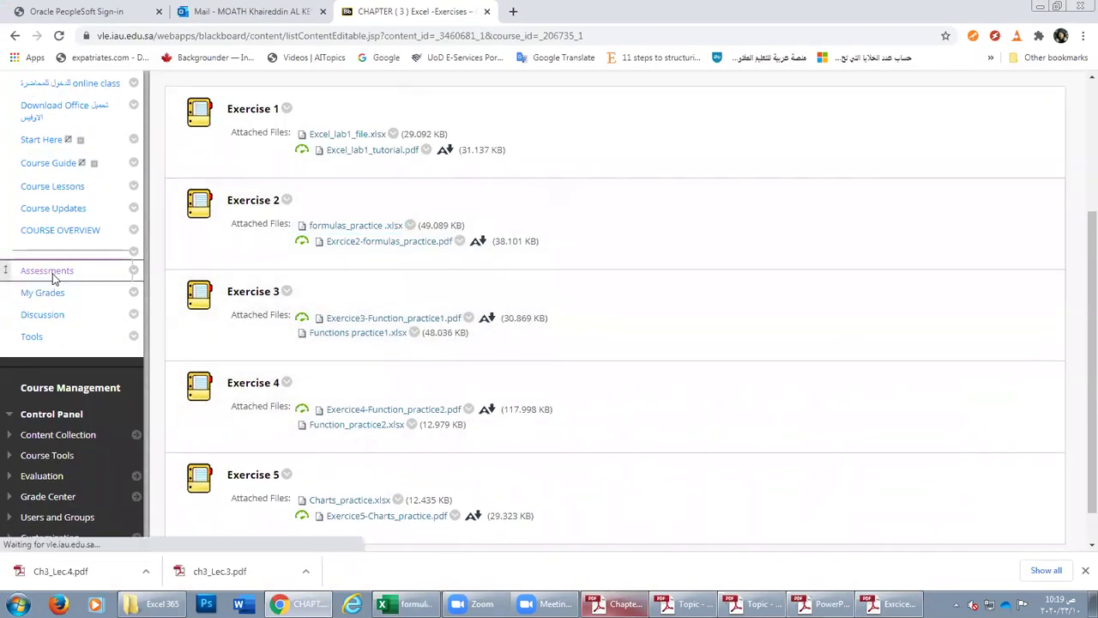
pyautogui.scroll(-3, 321, 387)
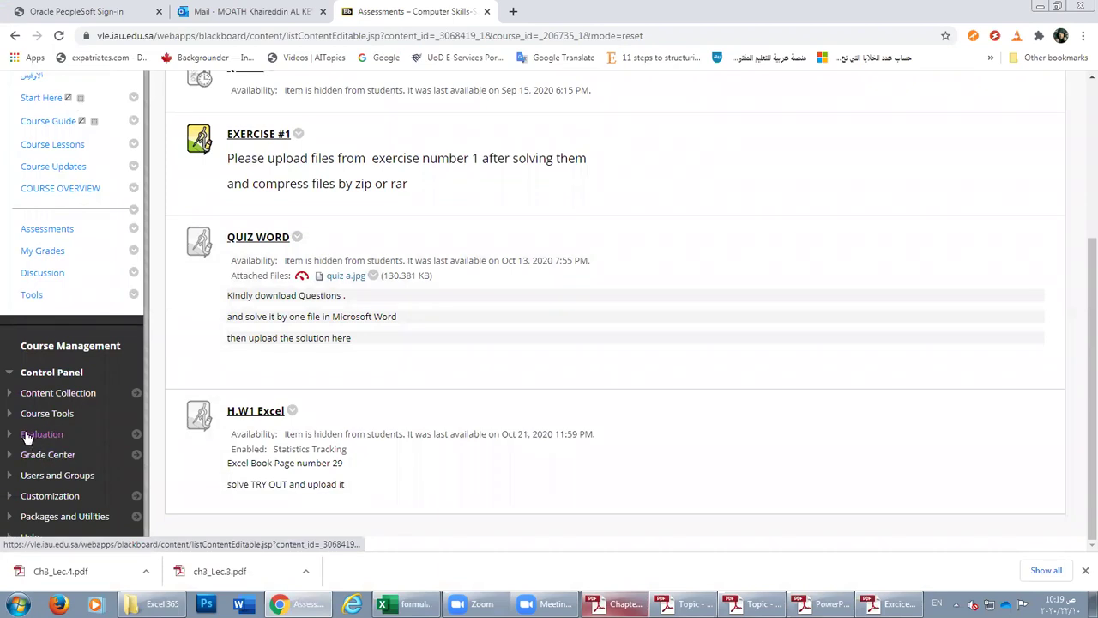
# Open the Full Grade Center and bring the H.W1 Excel column into view.
pyautogui.click(9, 455)
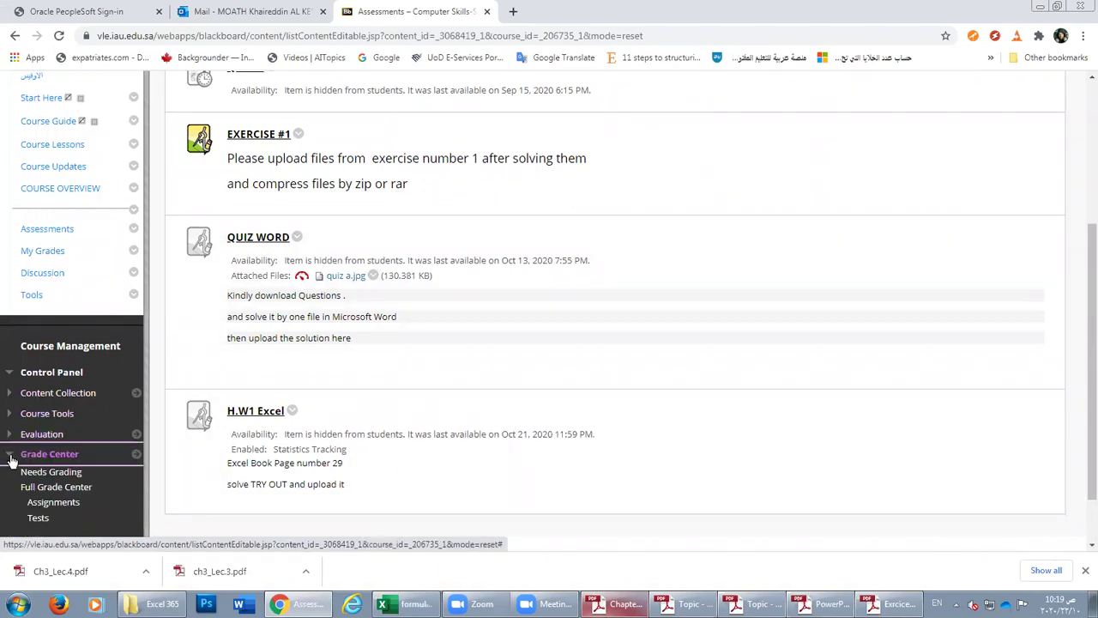
pyautogui.click(50, 487)
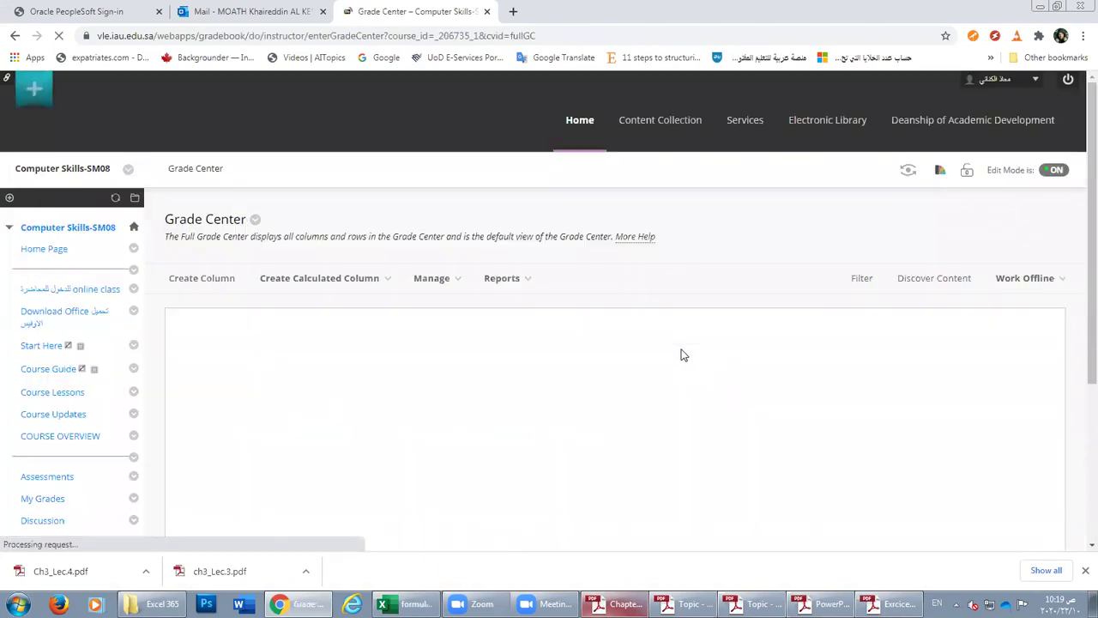
pyautogui.scroll(-4, 1018, 380)
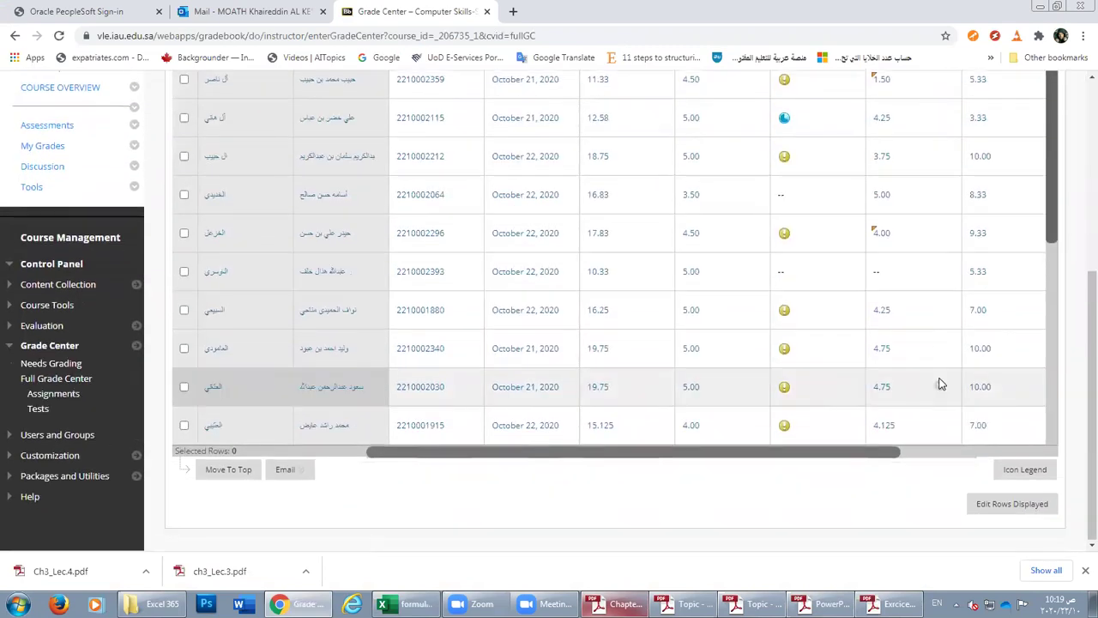
pyautogui.moveTo(889, 452); pyautogui.dragTo(965, 453)
pyautogui.scroll(3, 1040, 386)
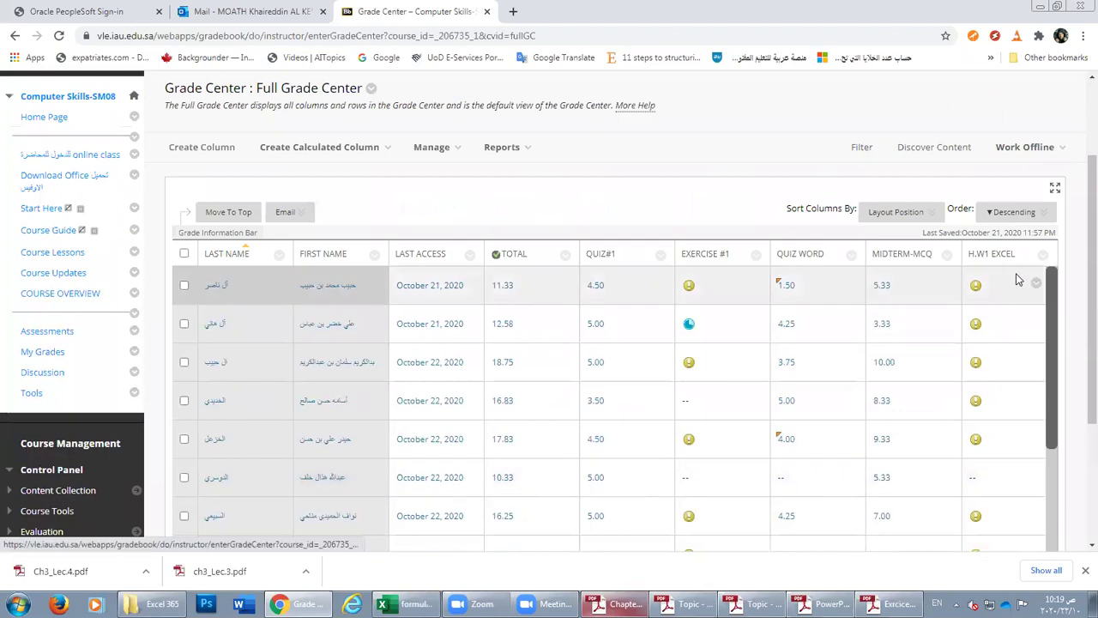
# Open the 10/21/20 H.W1 Excel attempt of the first student listed for grading.
pyautogui.click(1036, 285)
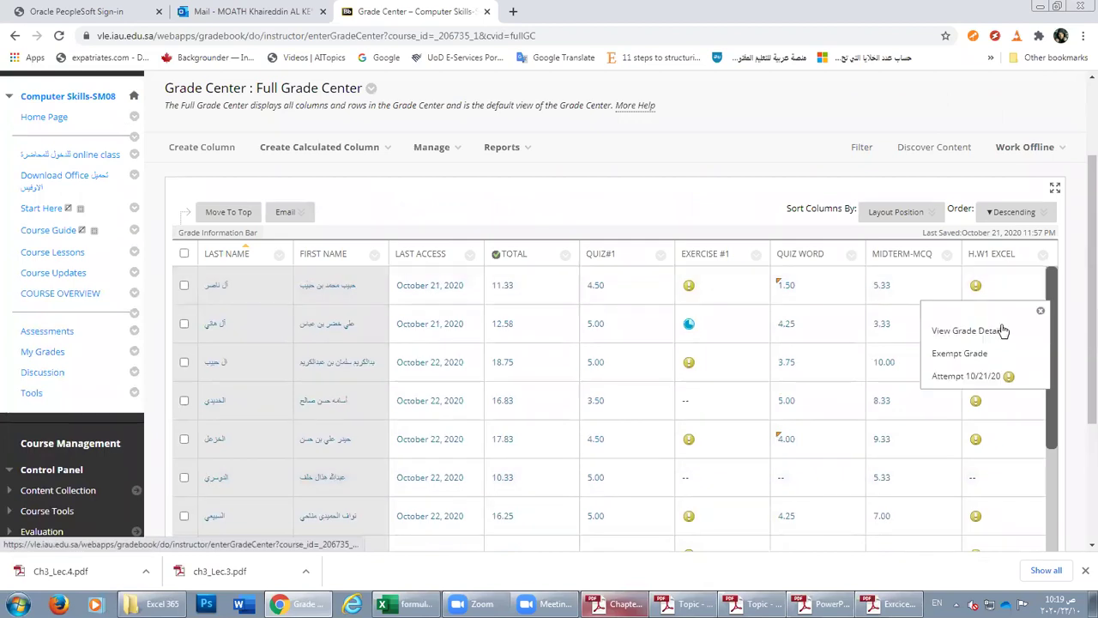
pyautogui.click(993, 379)
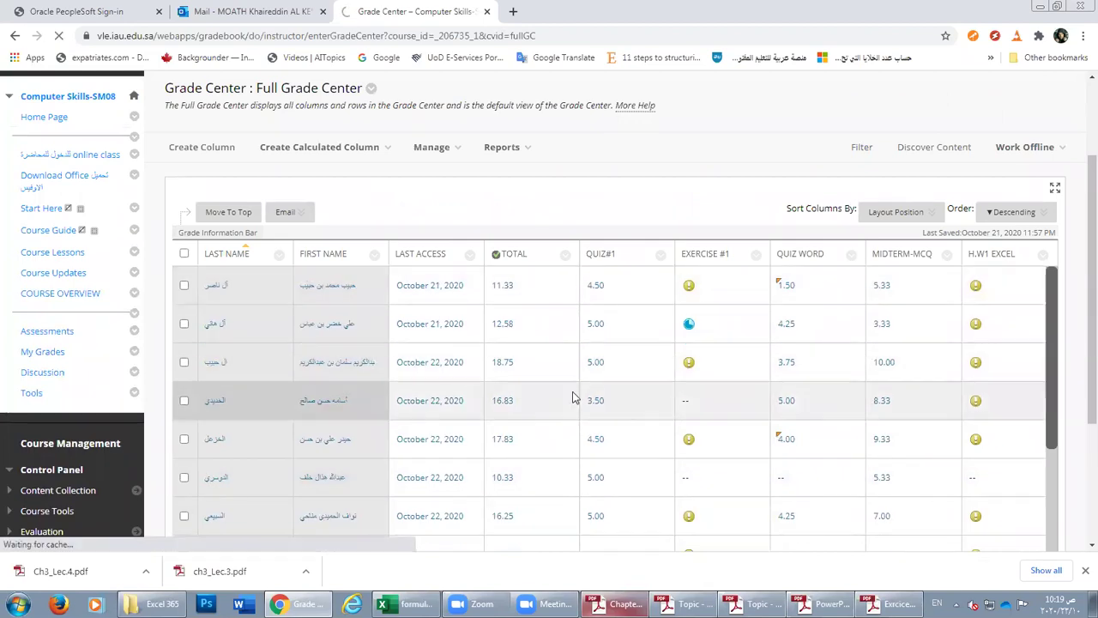
pyautogui.scroll(-3, 601, 395)
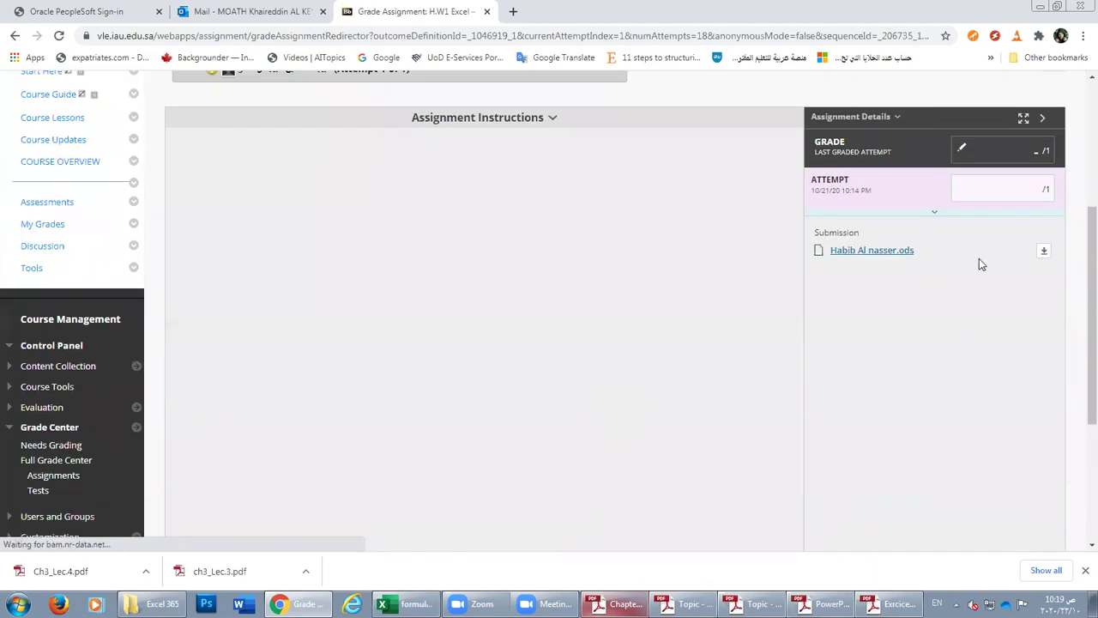
# Download the student's submitted spreadsheet, open it in Excel, and return to the assignment grading page in the browser.
pyautogui.click(1045, 254)
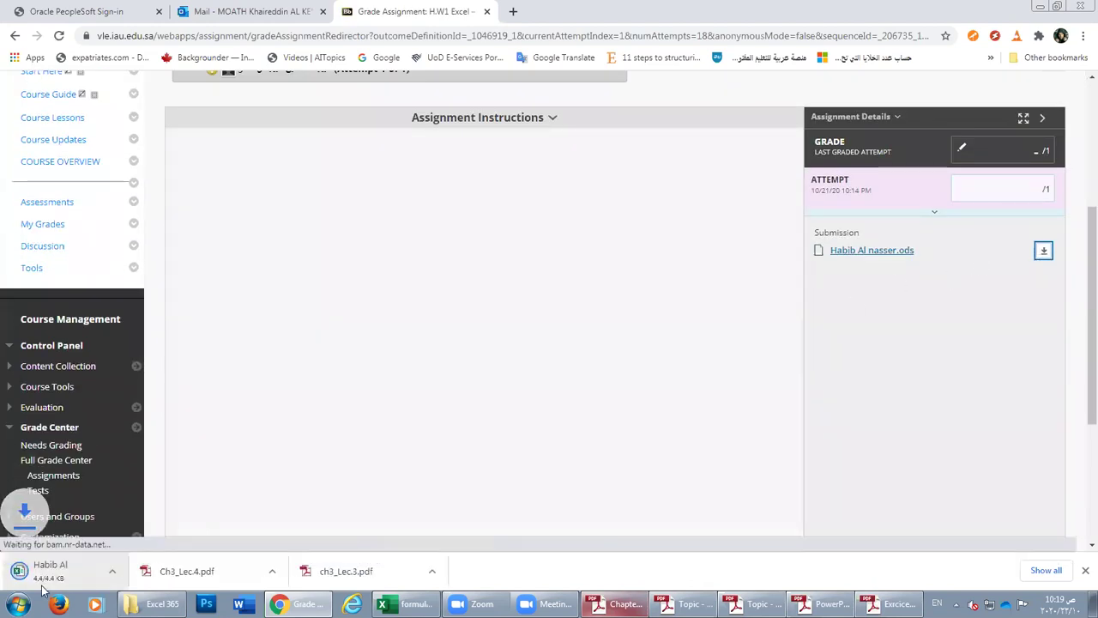
pyautogui.click(92, 576)
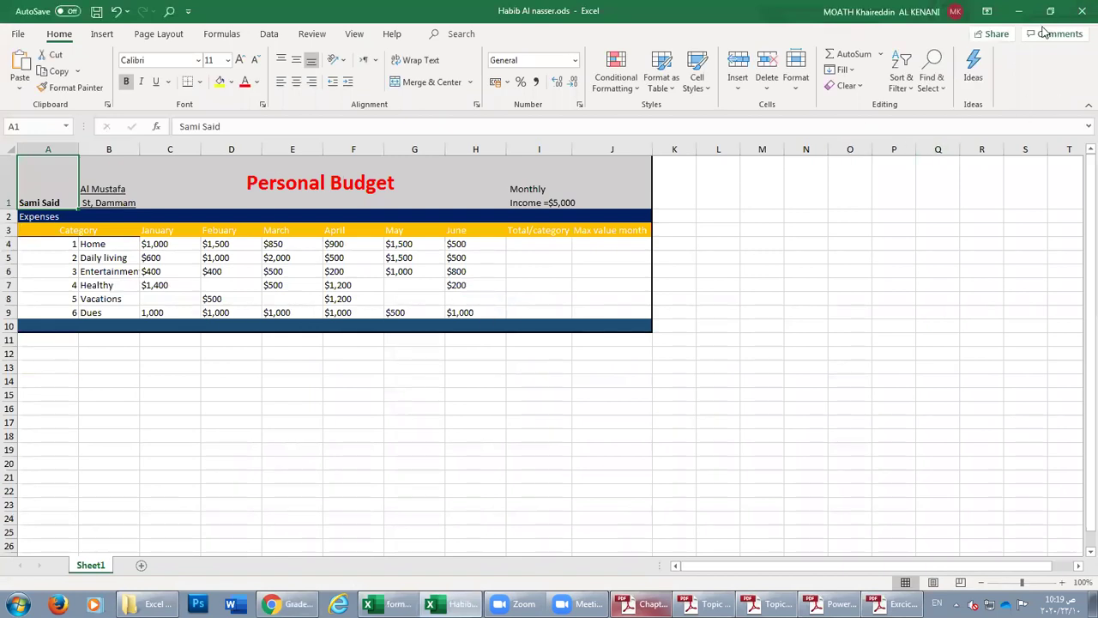
pyautogui.click(1019, 12)
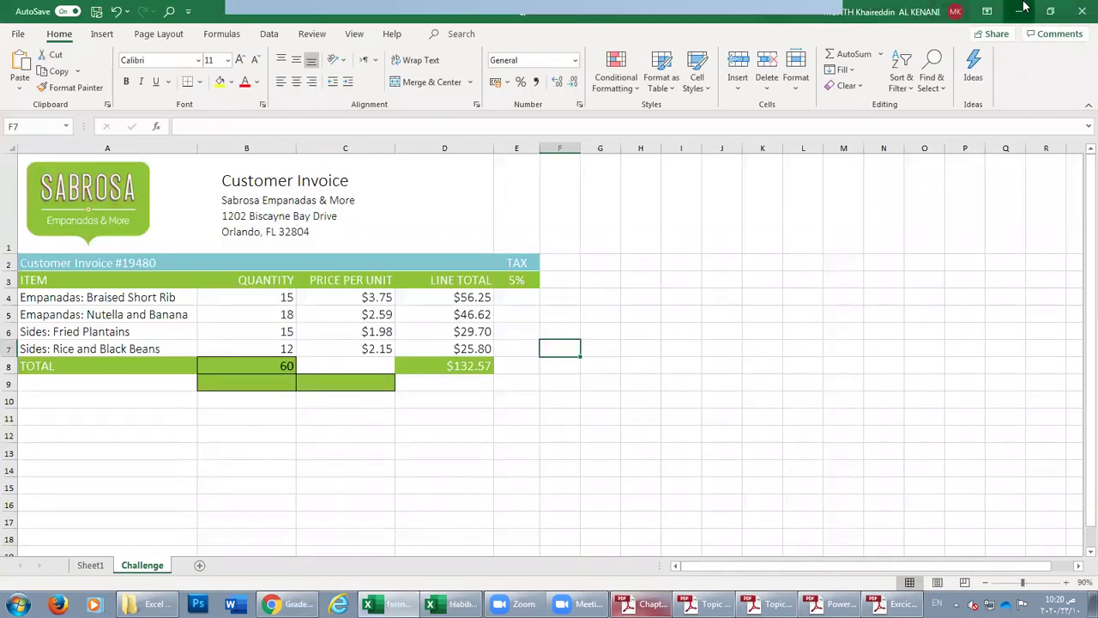
pyautogui.click(1018, 12)
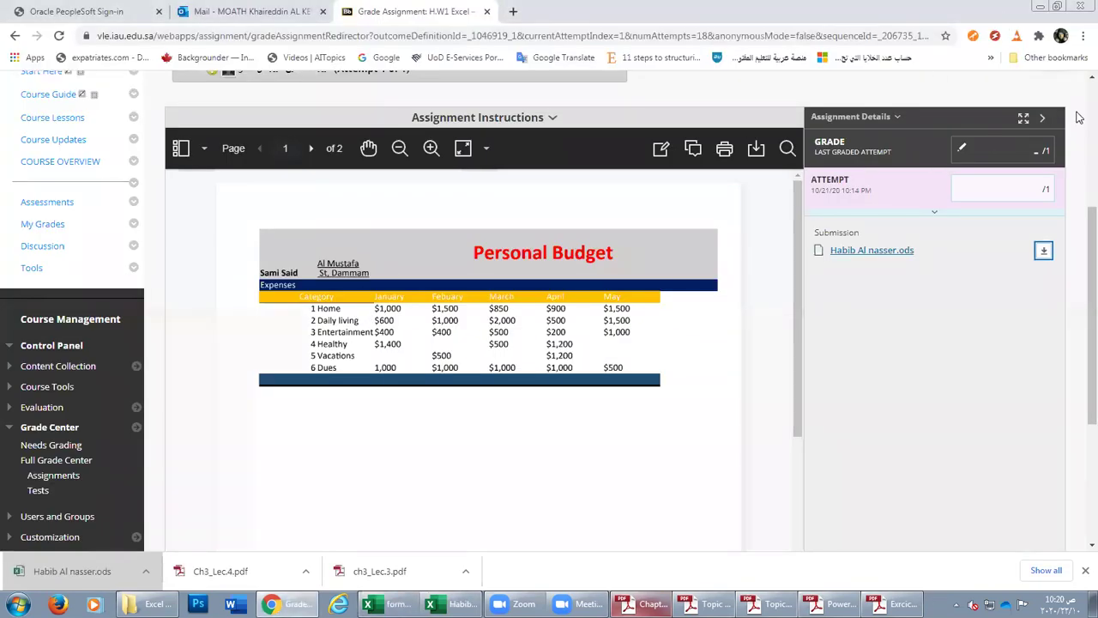
# Leave the grading page and open the CHAPTER ( 3 ) Excel -Exercises folder under CHAPTER 3 :Excel in the course lessons.
pyautogui.scroll(3, 987, 214)
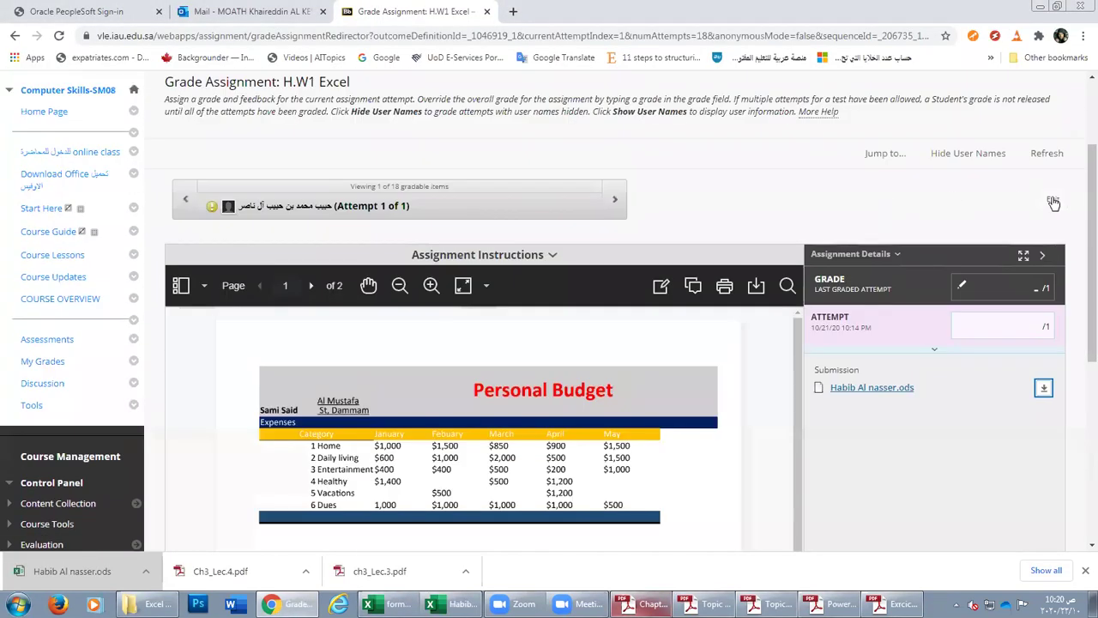
pyautogui.click(1054, 202)
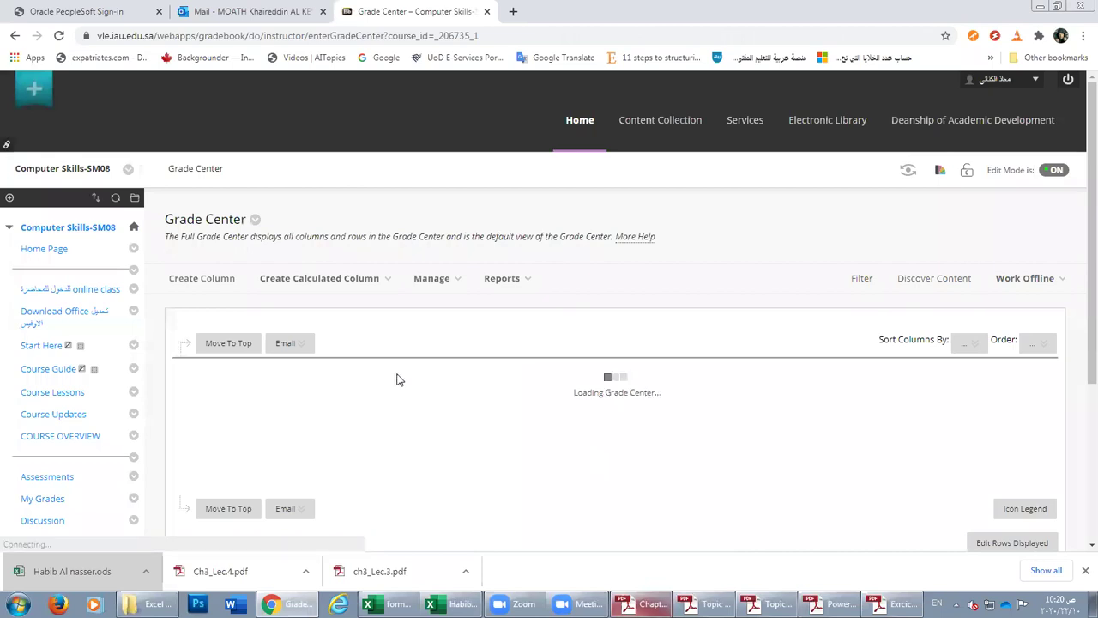
pyautogui.scroll(-1, 247, 344)
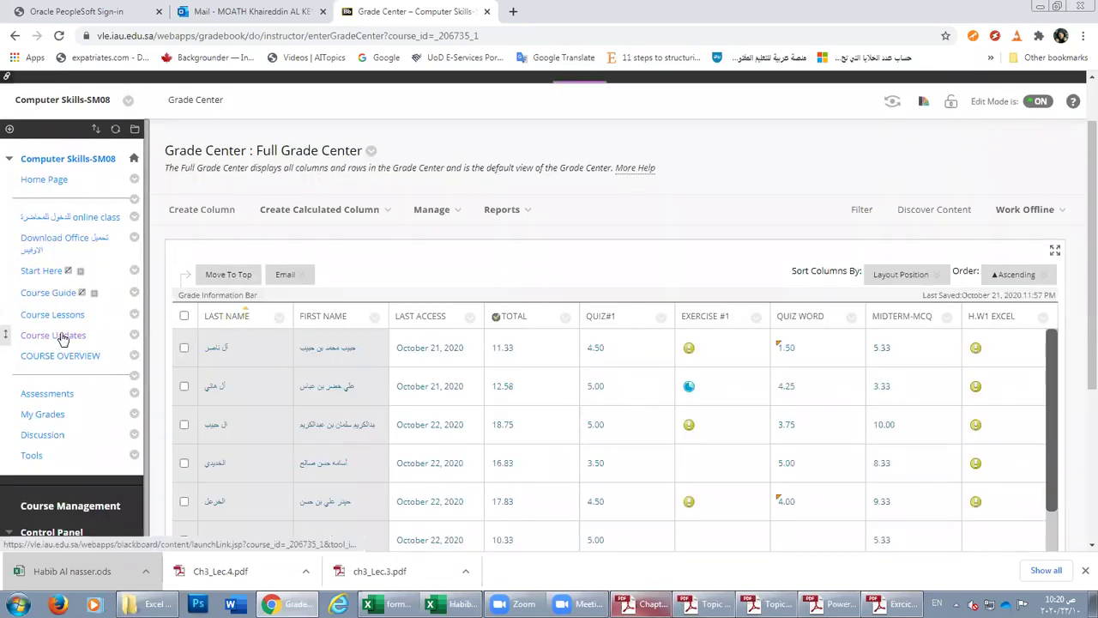
pyautogui.click(54, 319)
pyautogui.scroll(-2, 285, 139)
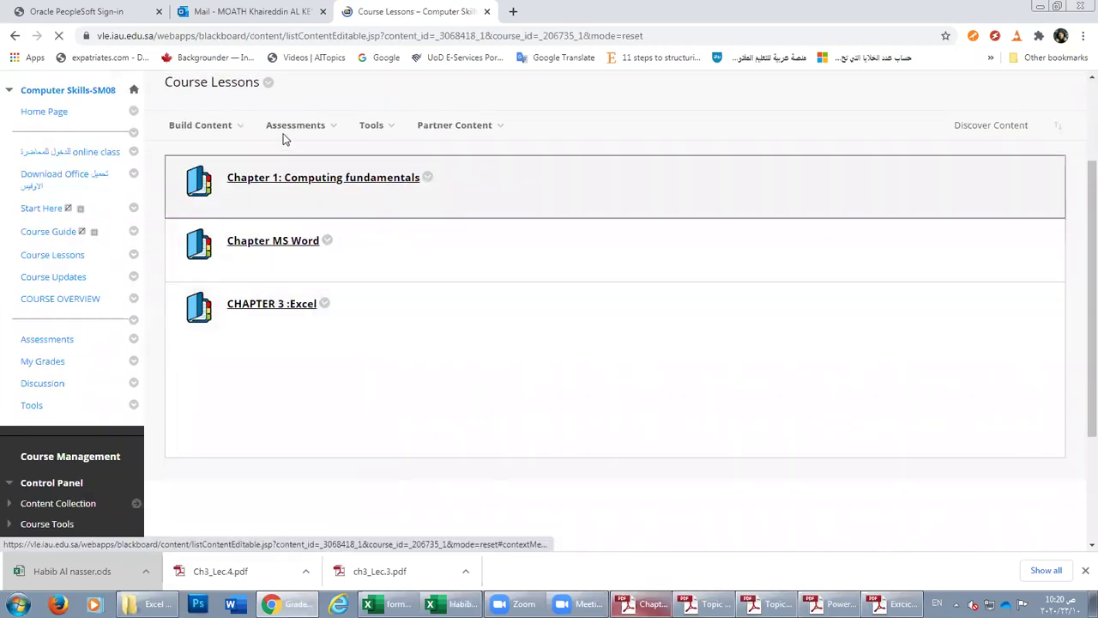
pyautogui.click(282, 306)
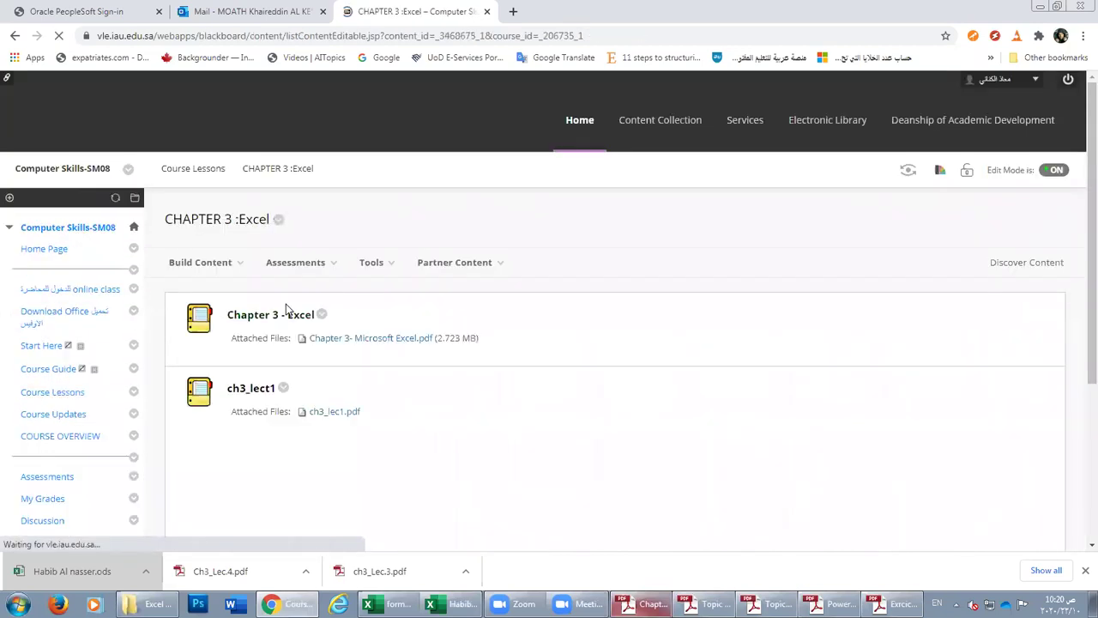
pyautogui.scroll(-4, 288, 315)
pyautogui.scroll(2, 290, 313)
pyautogui.scroll(-2, 289, 318)
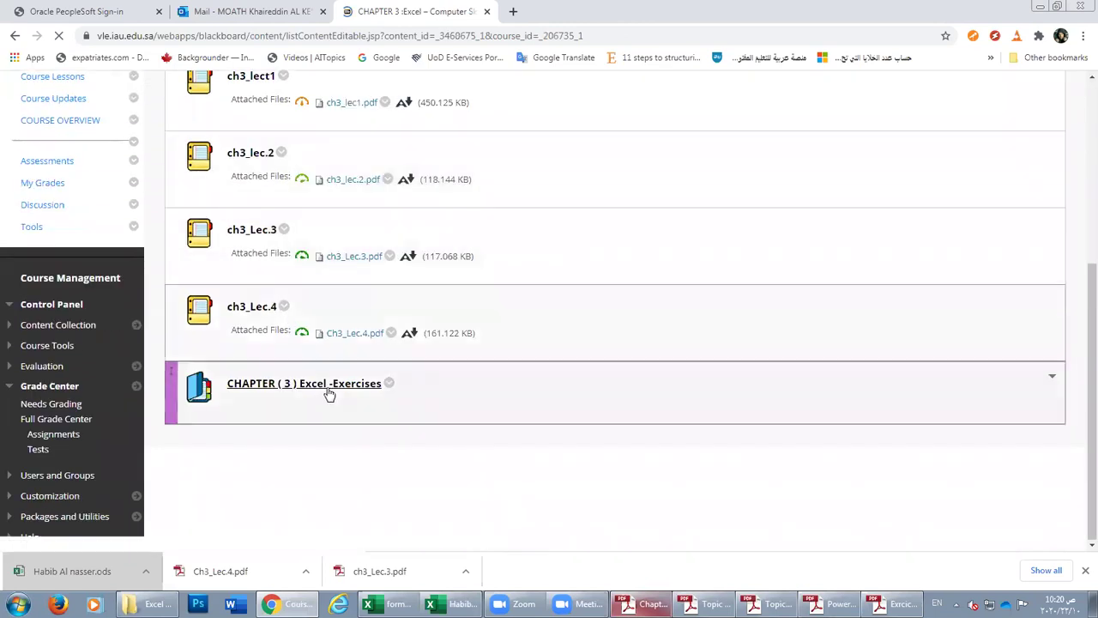
pyautogui.click(330, 394)
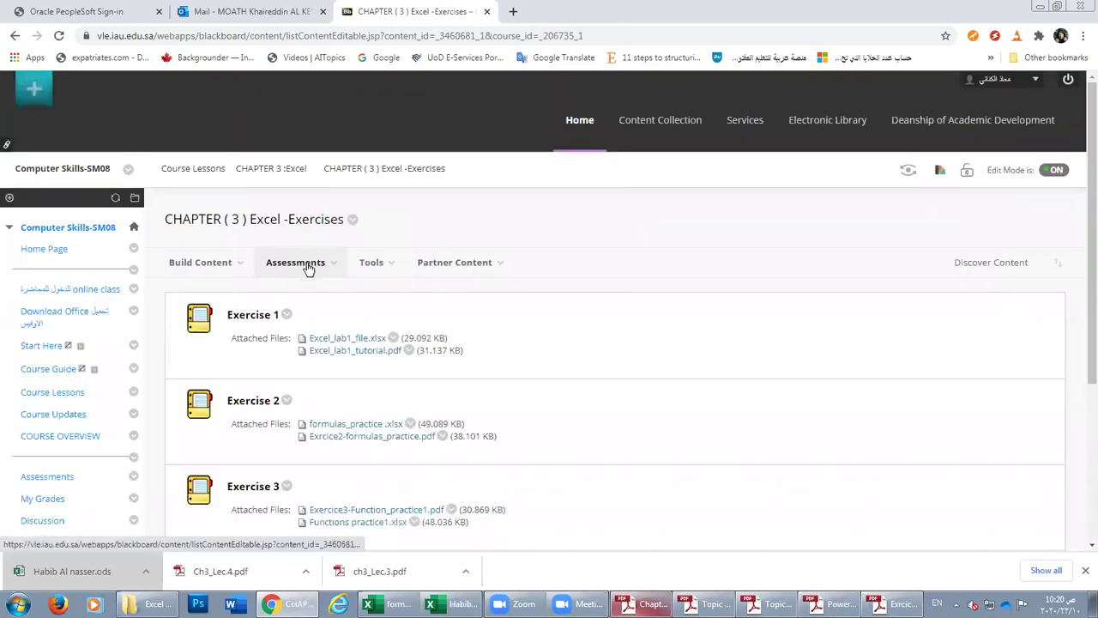
# Start a new content item in the exercises folder and name it "hw file".
pyautogui.click(295, 262)
pyautogui.click(199, 262)
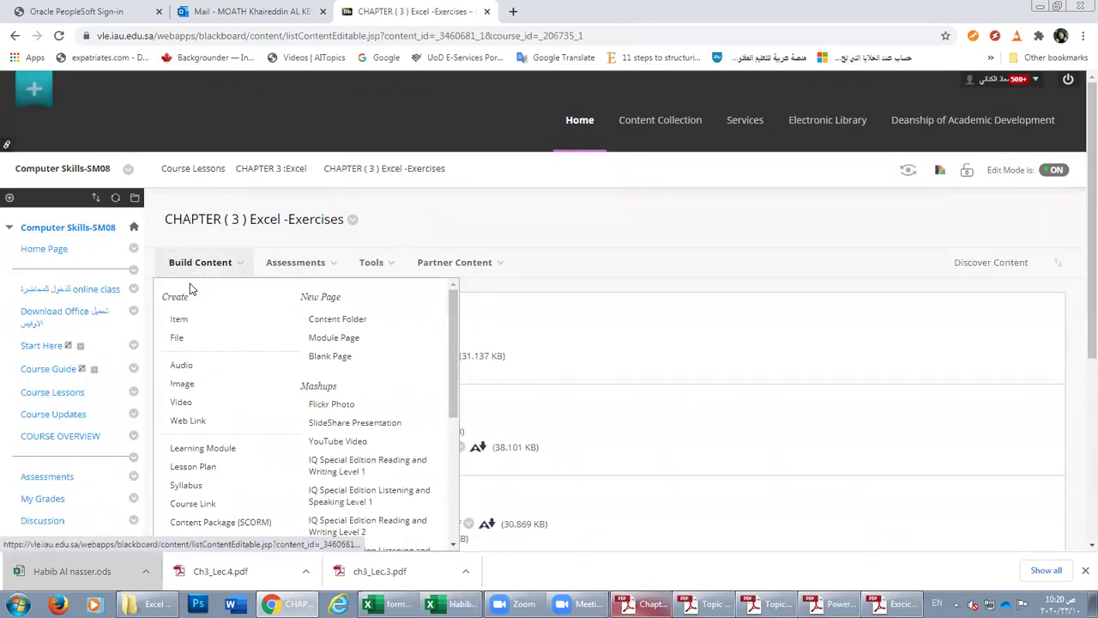
pyautogui.click(179, 319)
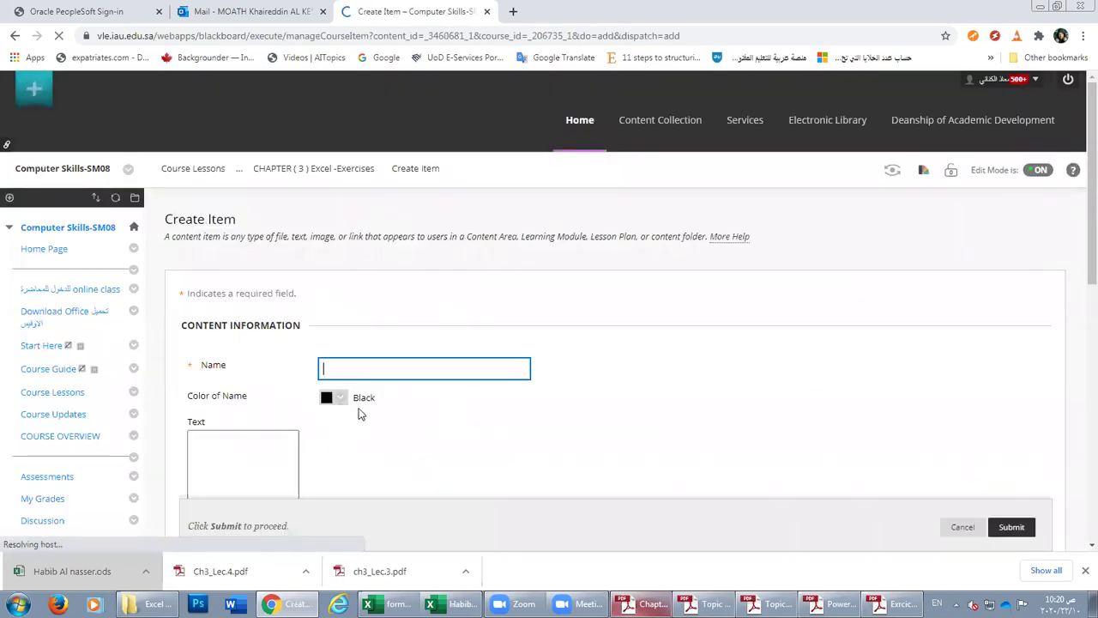
pyautogui.click(355, 370)
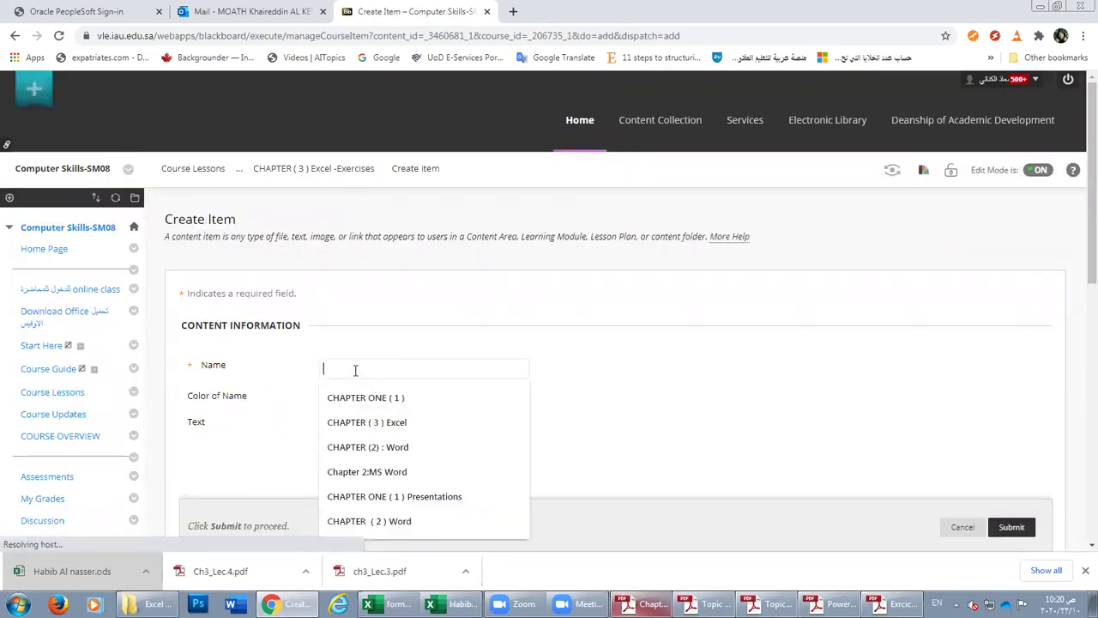
pyautogui.write('hw file')
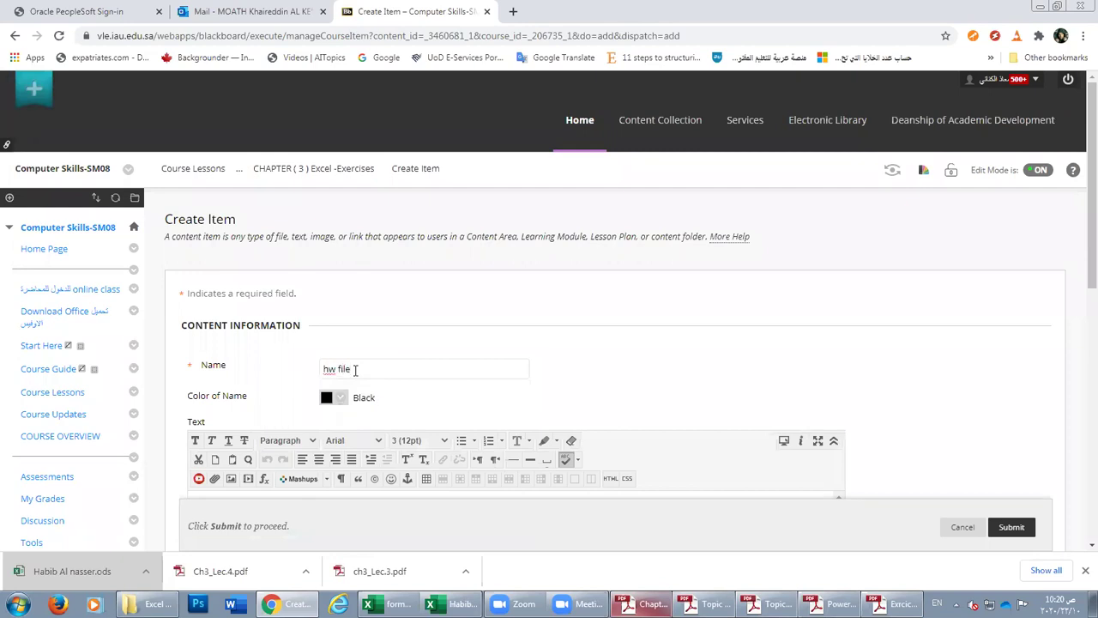
# Browse the computer for a file to attach to the new item and open the Downloads folder.
pyautogui.scroll(-3, 420, 369)
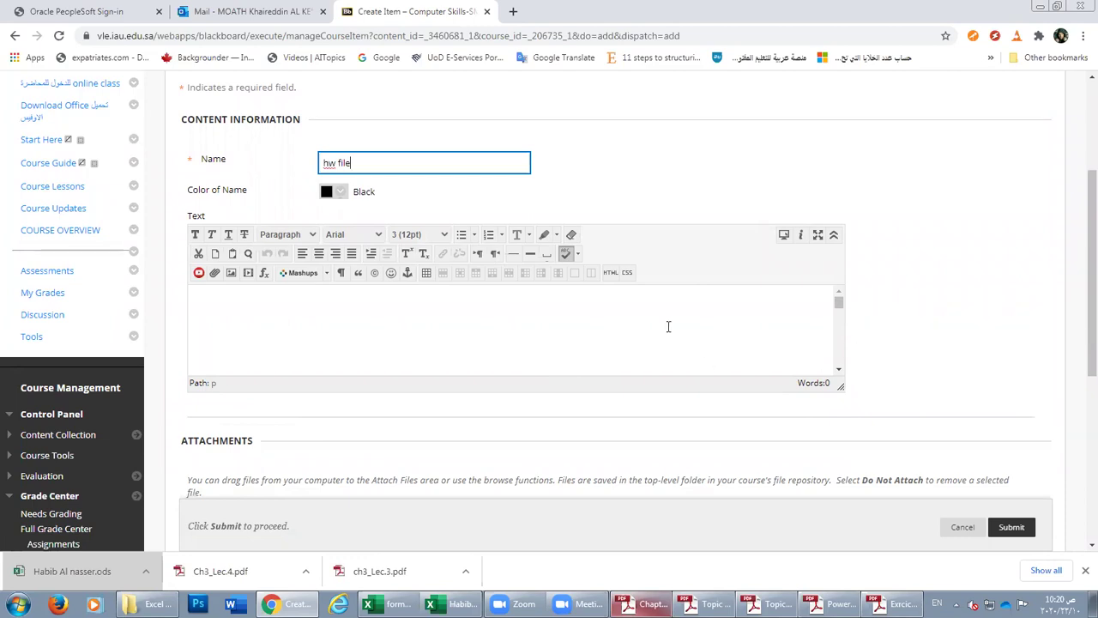
pyautogui.scroll(-3, 1078, 326)
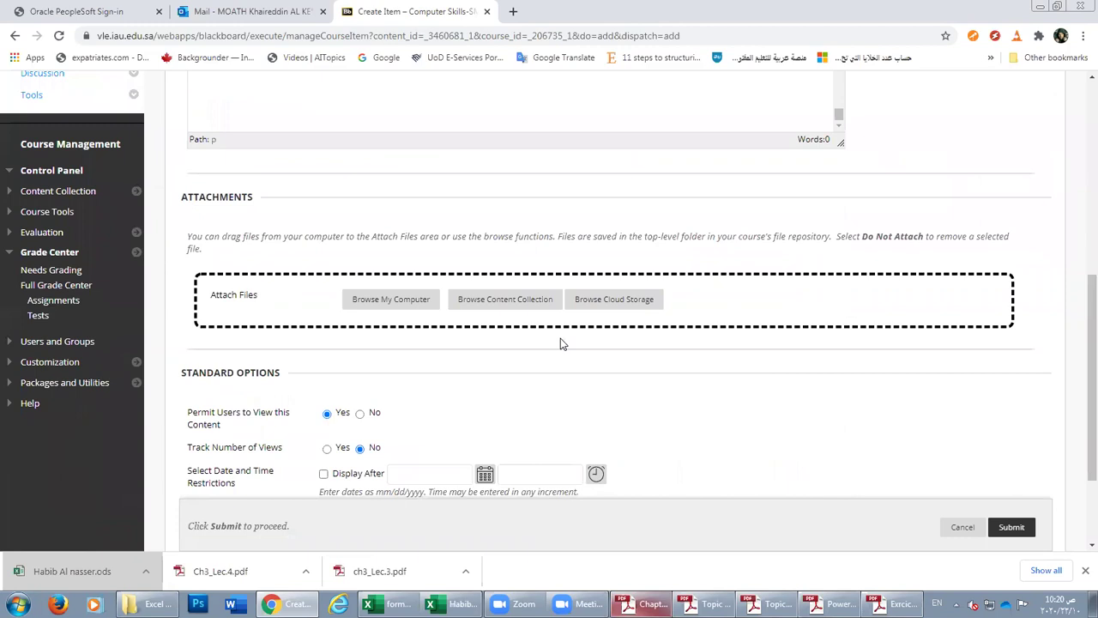
pyautogui.click(419, 307)
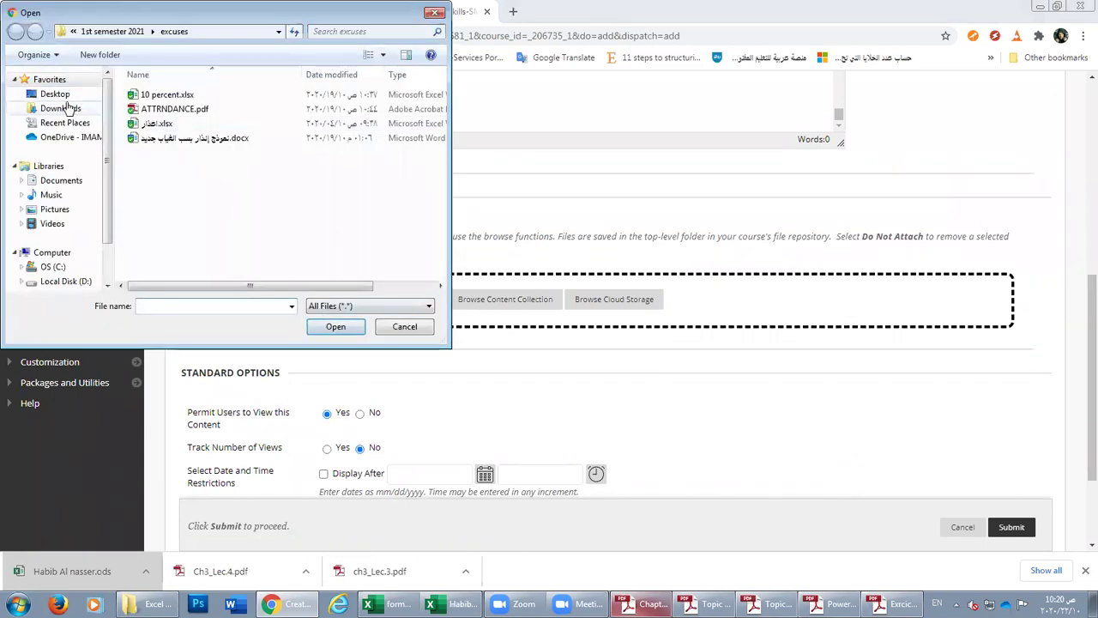
pyautogui.click(67, 108)
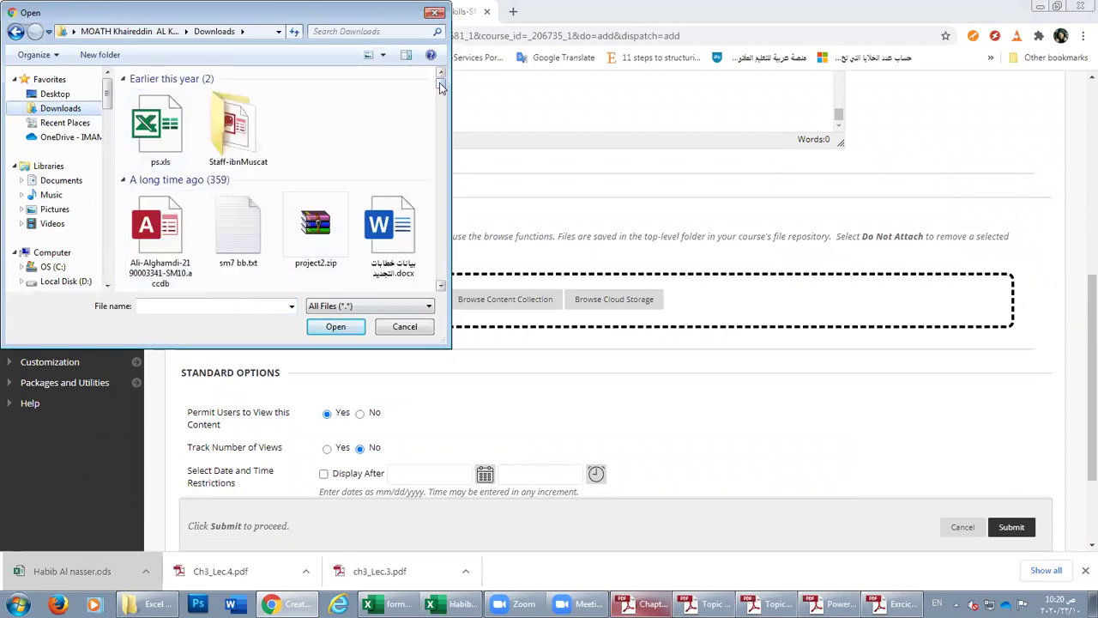
pyautogui.click(247, 133)
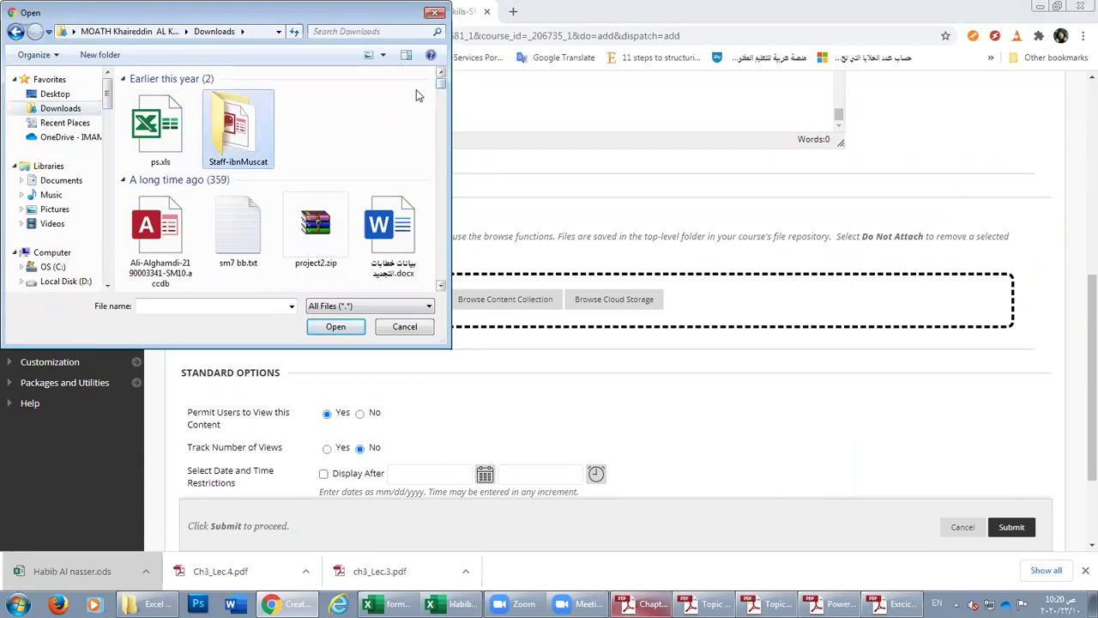
# Show the Downloads files in Details view and sort them by date modified.
pyautogui.click(381, 56)
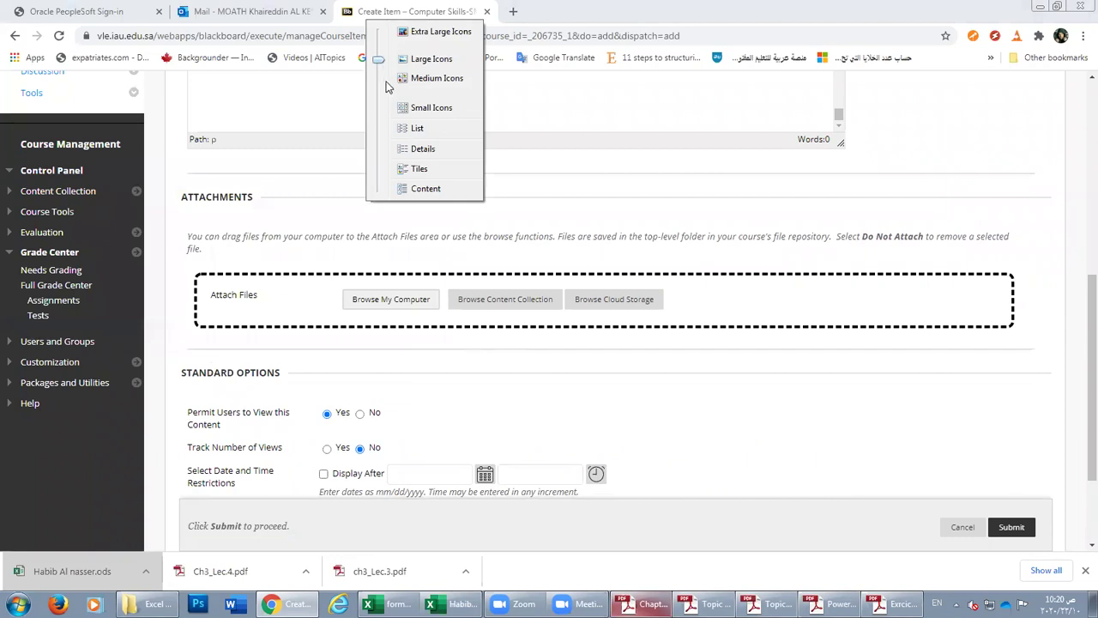
pyautogui.click(400, 149)
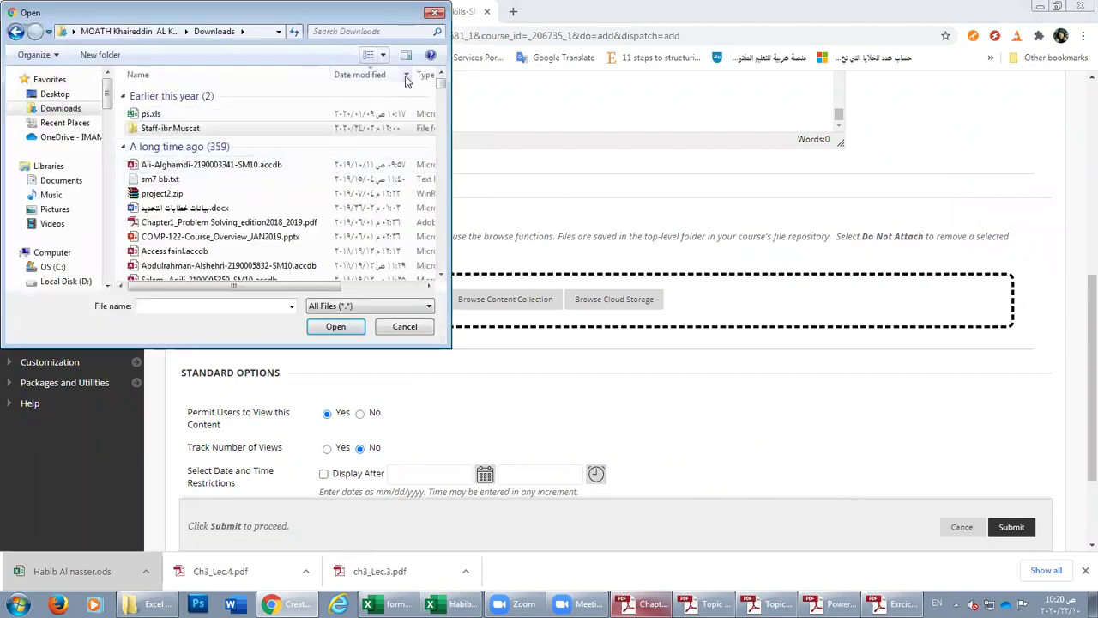
pyautogui.click(374, 77)
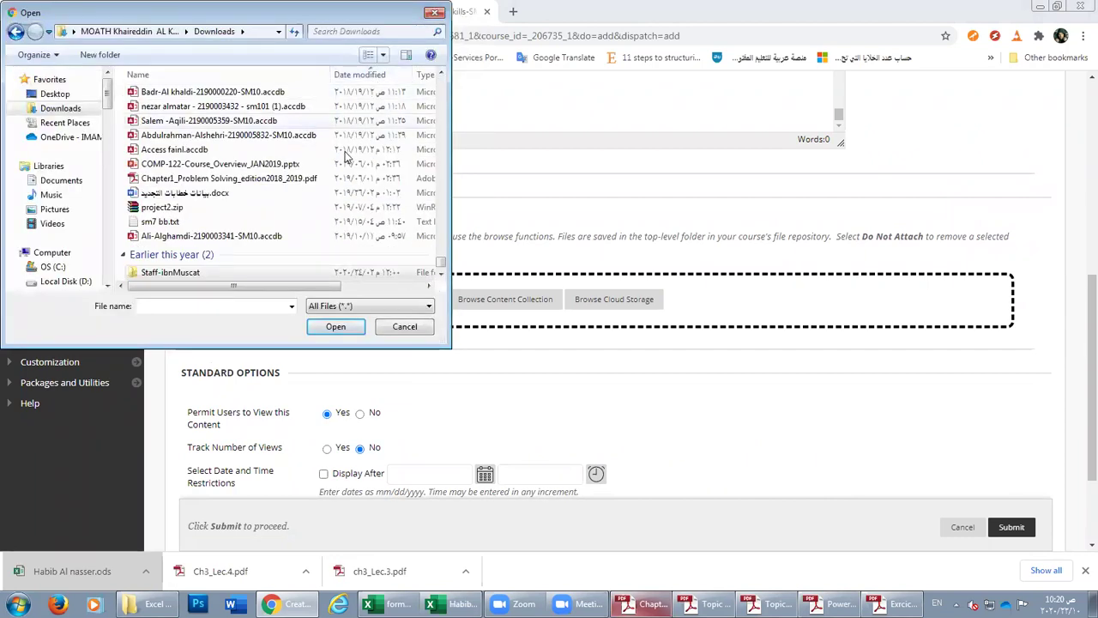
pyautogui.click(369, 77)
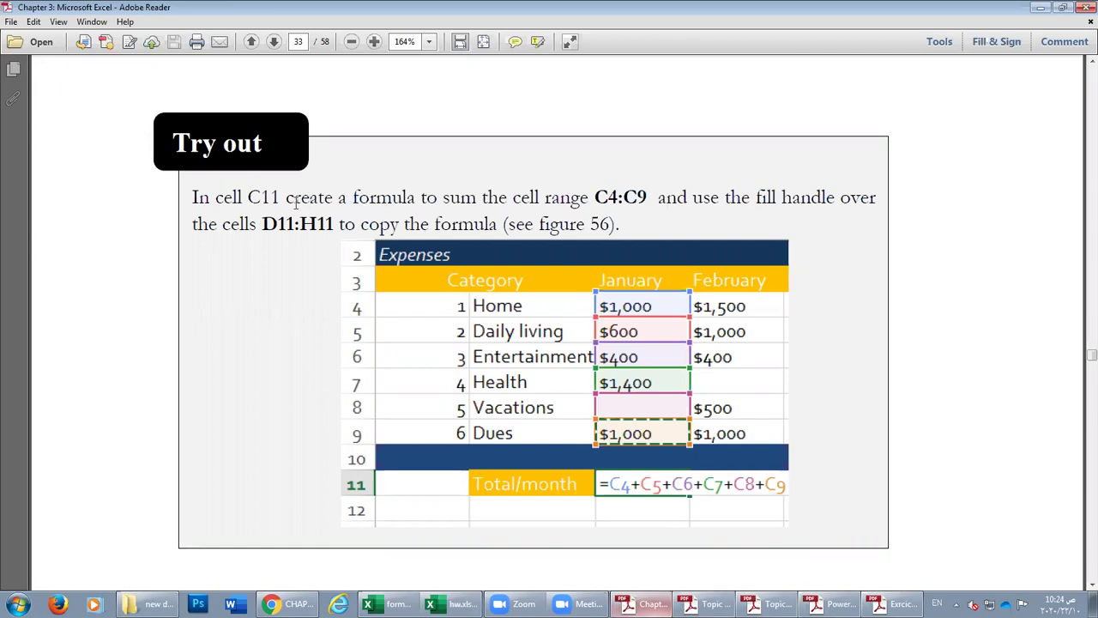
# Highlight C11 in the PDF's Try out instructions, select cell C11 in hw.xlsx, and return to the PDF.
pyautogui.moveTo(247, 196); pyautogui.dragTo(275, 197)
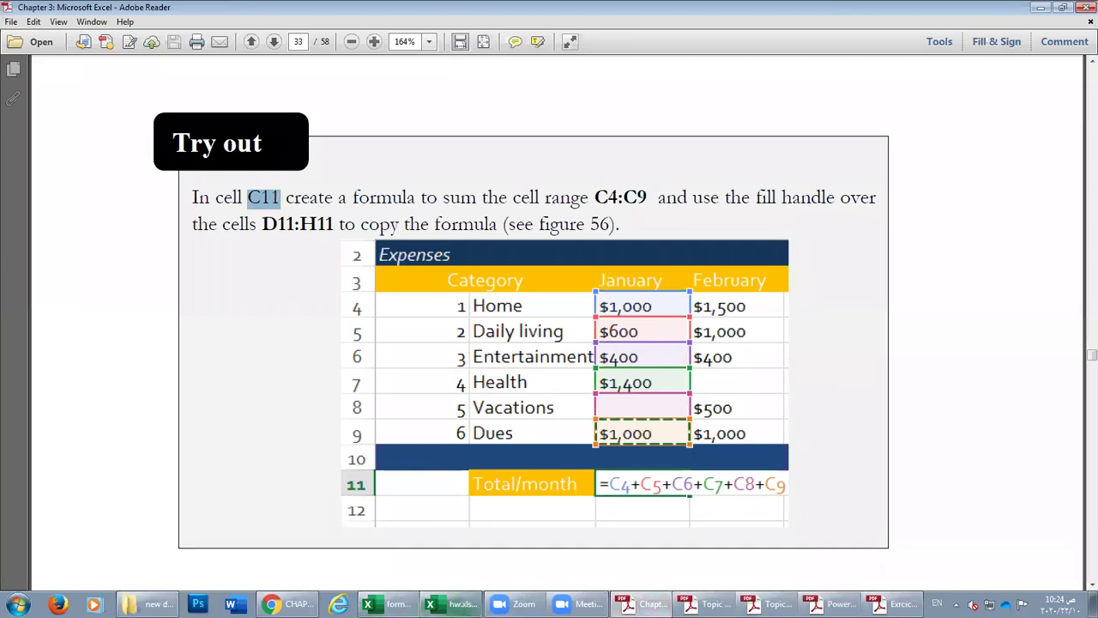
pyautogui.click(456, 604)
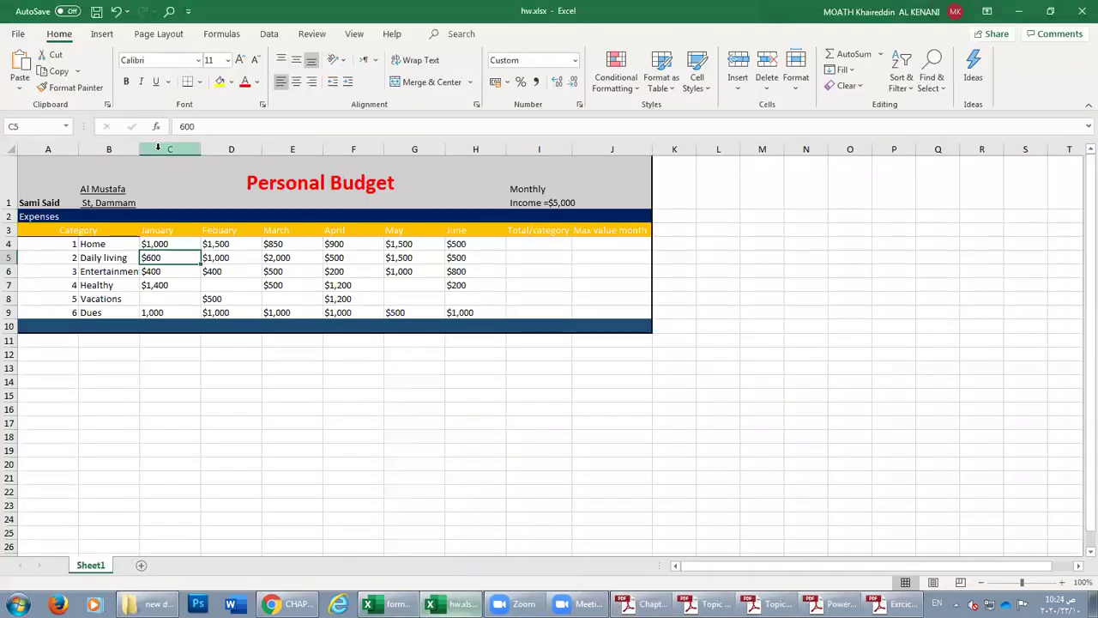
pyautogui.click(168, 345)
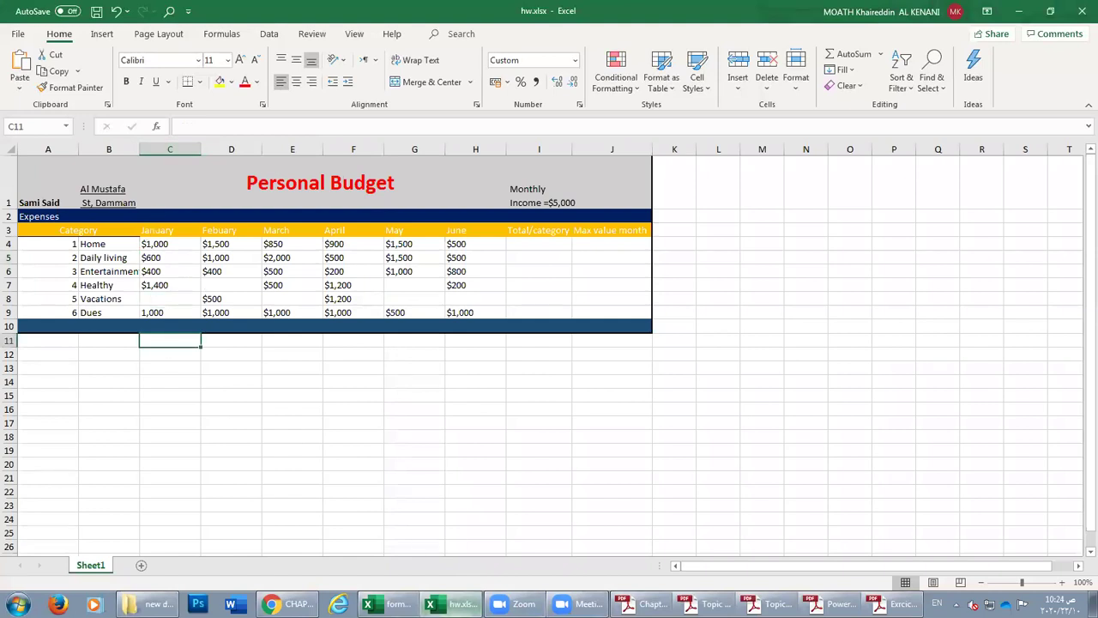
pyautogui.hotkey('alt', 'Tab')
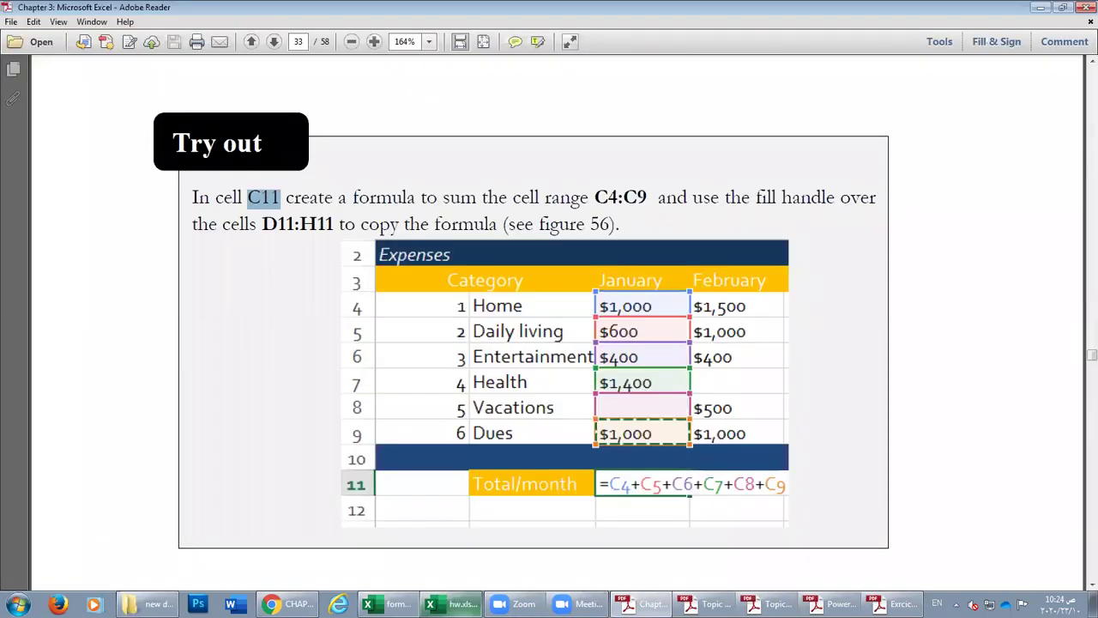
# Switch to hw.xlsx and enlarge the Personal Budget sheet to 150%.
pyautogui.click(463, 603)
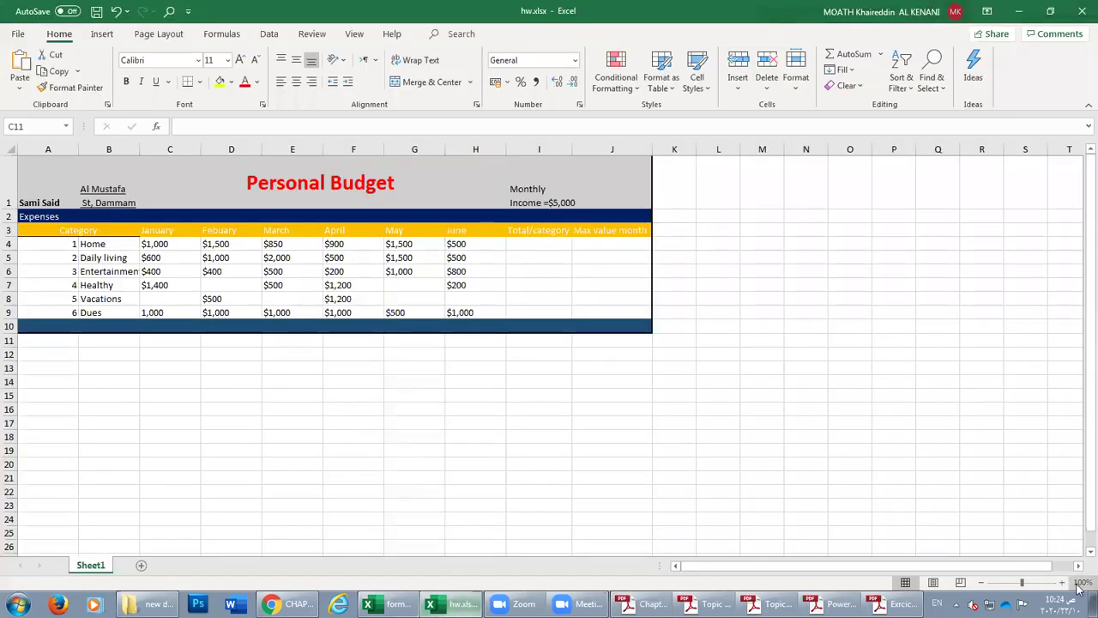
pyautogui.click(1063, 583)
pyautogui.click(1063, 583)
pyautogui.click(1063, 584)
pyautogui.click(1063, 584)
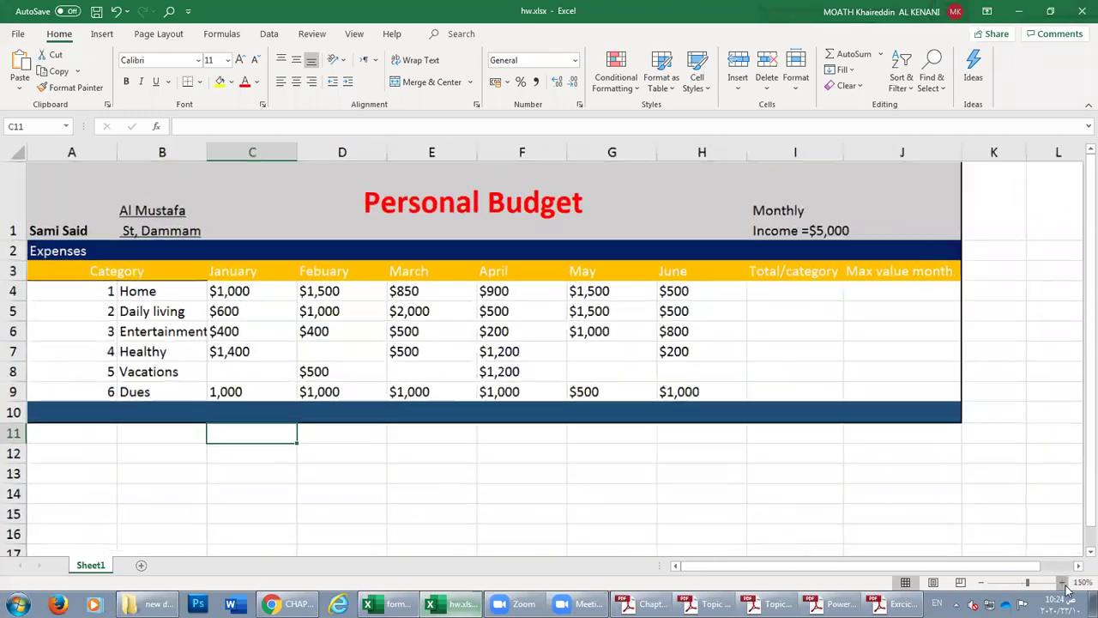
pyautogui.click(1063, 583)
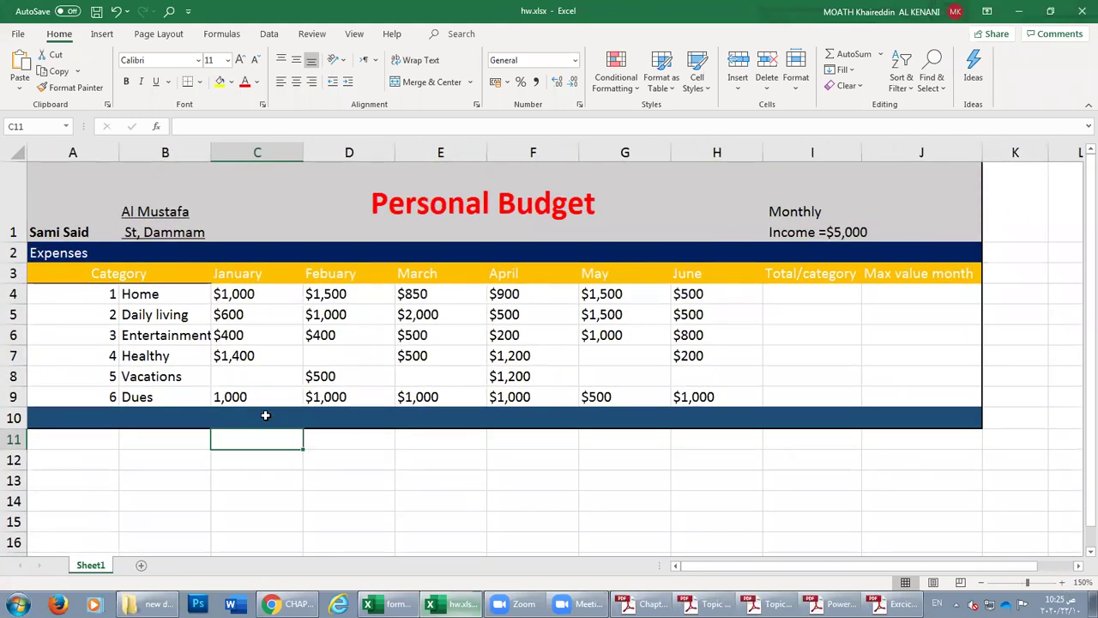
# Look at the invoice in formulas_practice.xlsx, then reopen the Try out instructions in the Chapter 3 PDF.
pyautogui.click(390, 604)
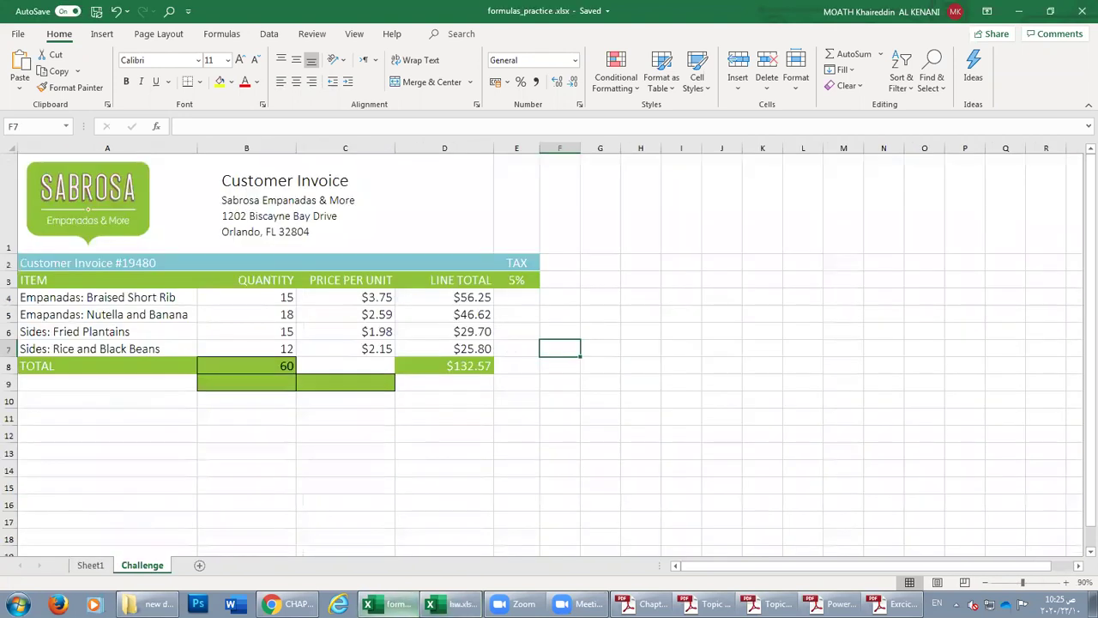
pyautogui.click(390, 604)
pyautogui.click(451, 604)
pyautogui.click(451, 604)
pyautogui.click(648, 604)
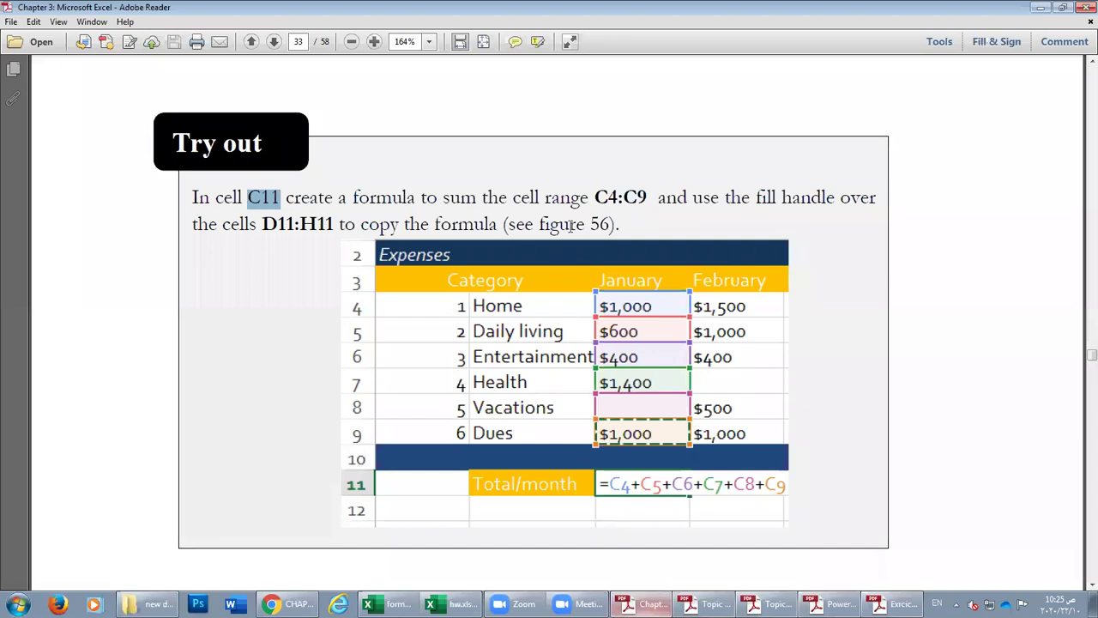
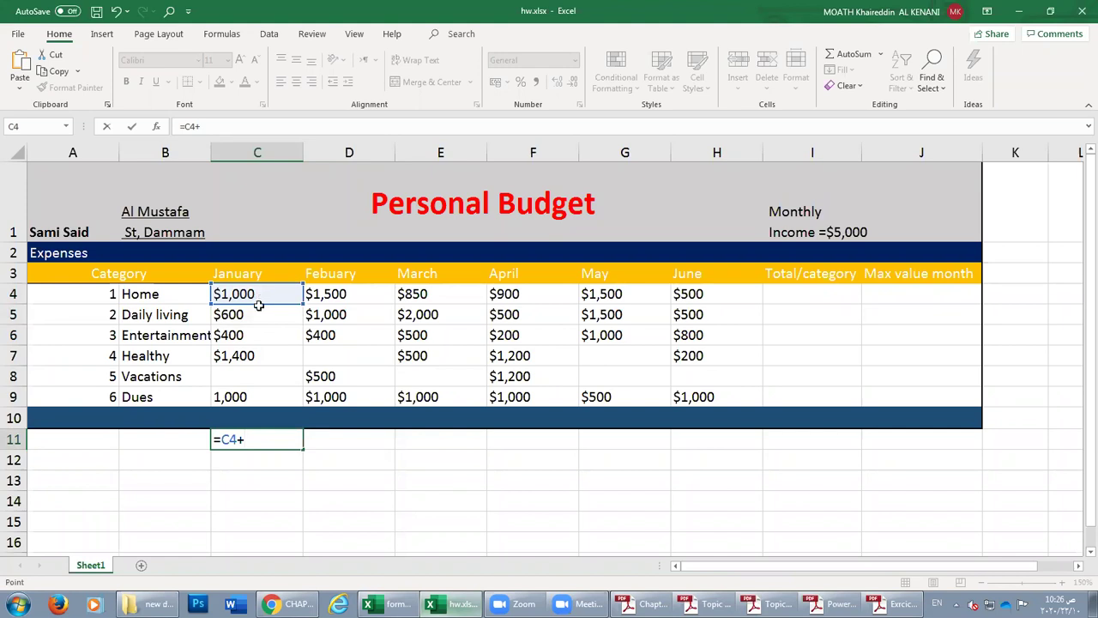
# Complete the January total in C11 as =C4+C5+C6+C7+C8+C9, checking the example formula in the Chapter 3 PDF.
pyautogui.write('+')
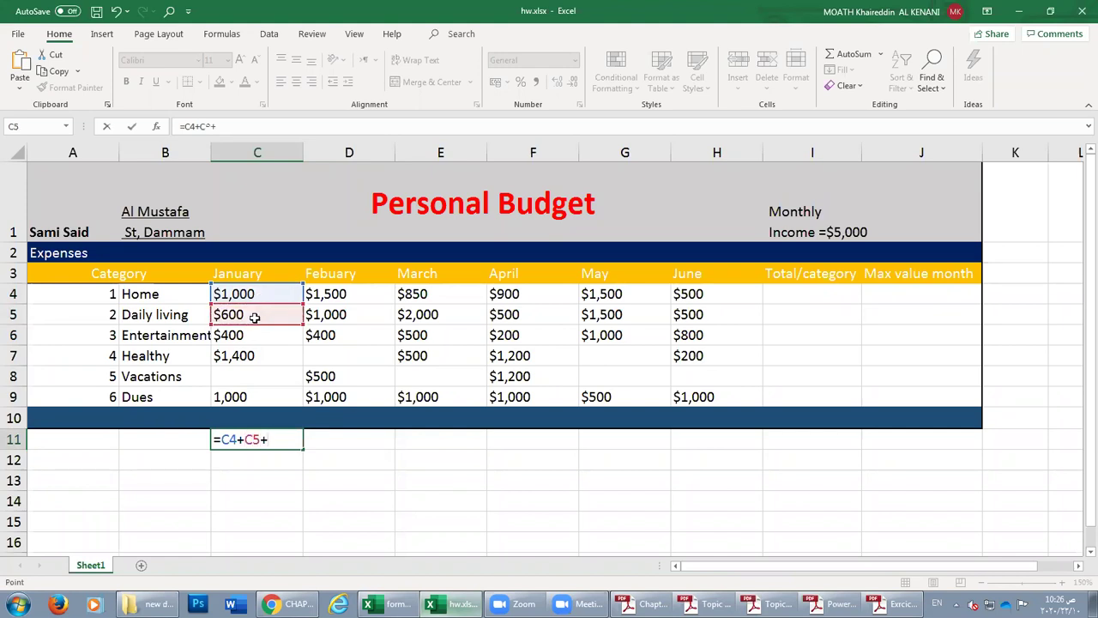
pyautogui.click(287, 337)
pyautogui.write('+')
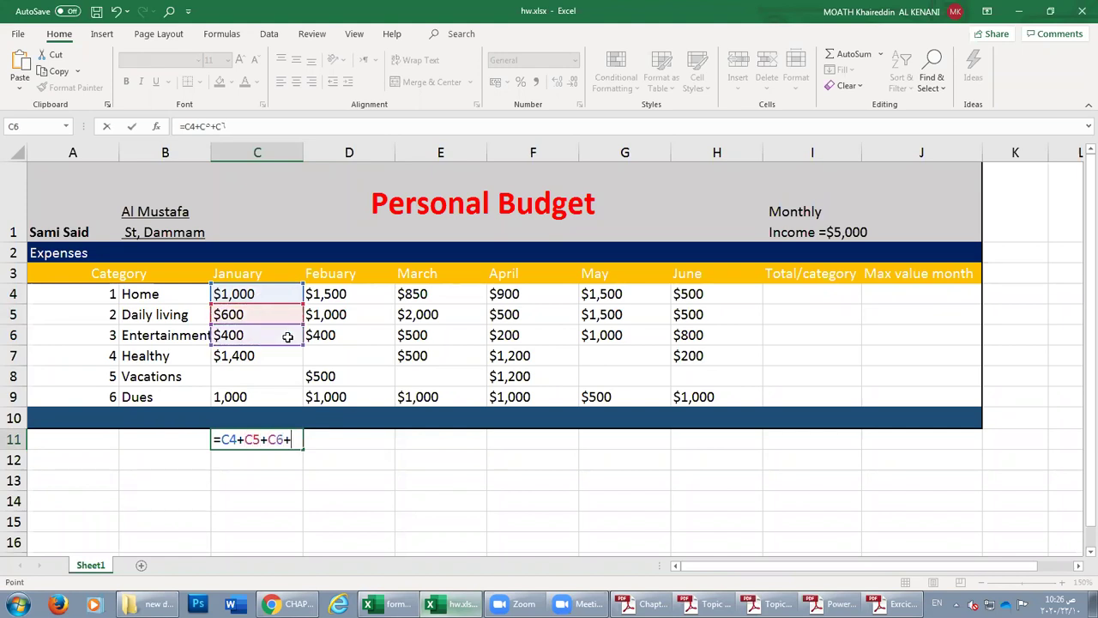
pyautogui.click(259, 356)
pyautogui.write('+')
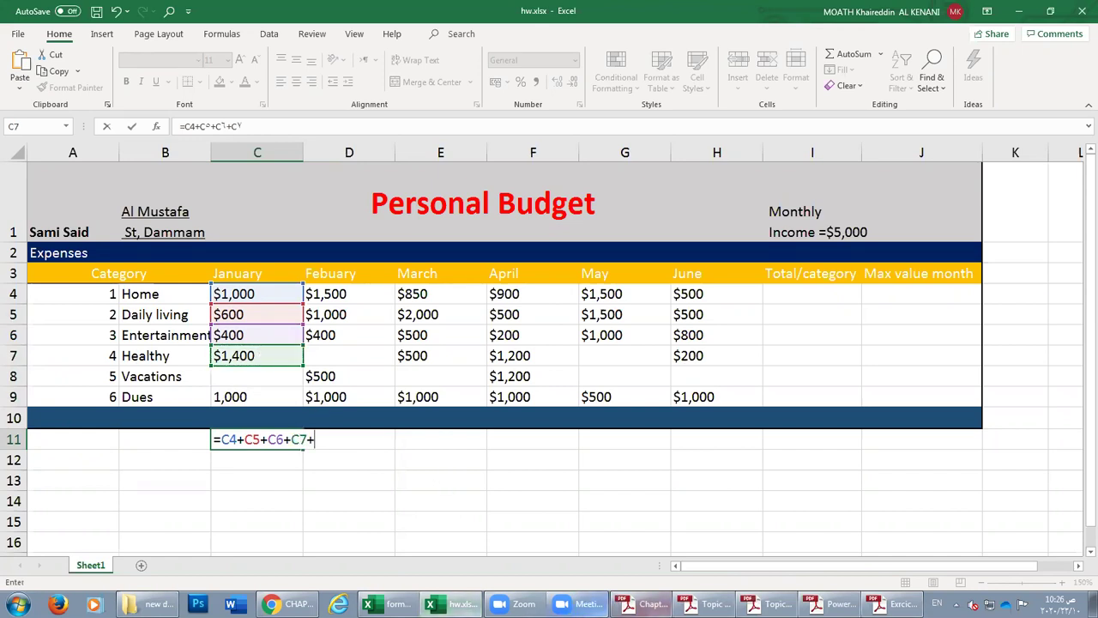
pyautogui.click(642, 604)
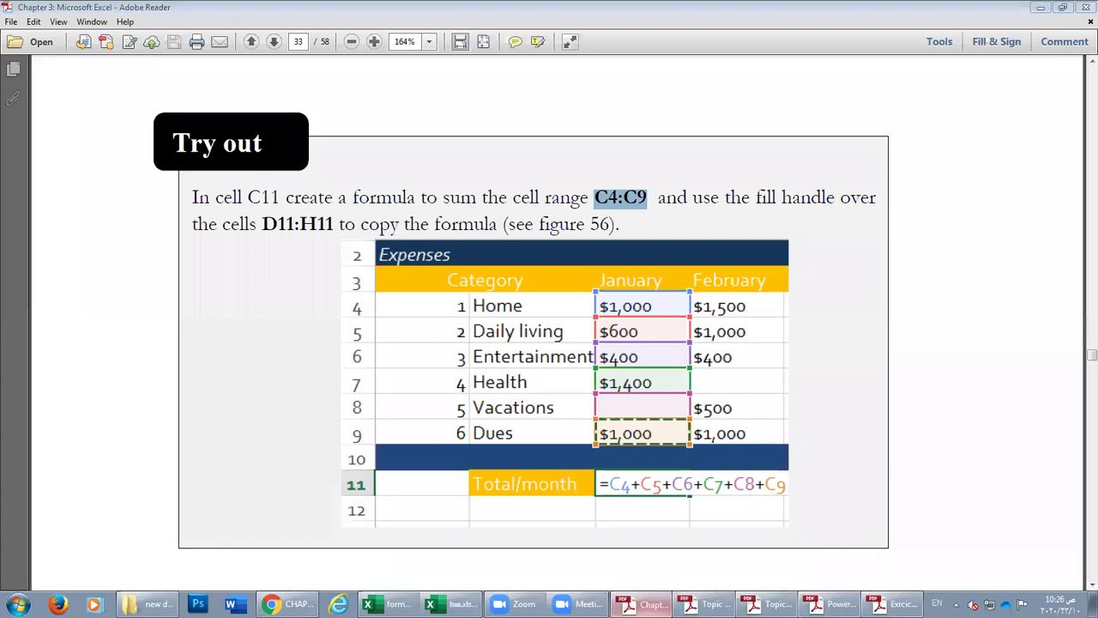
pyautogui.click(454, 604)
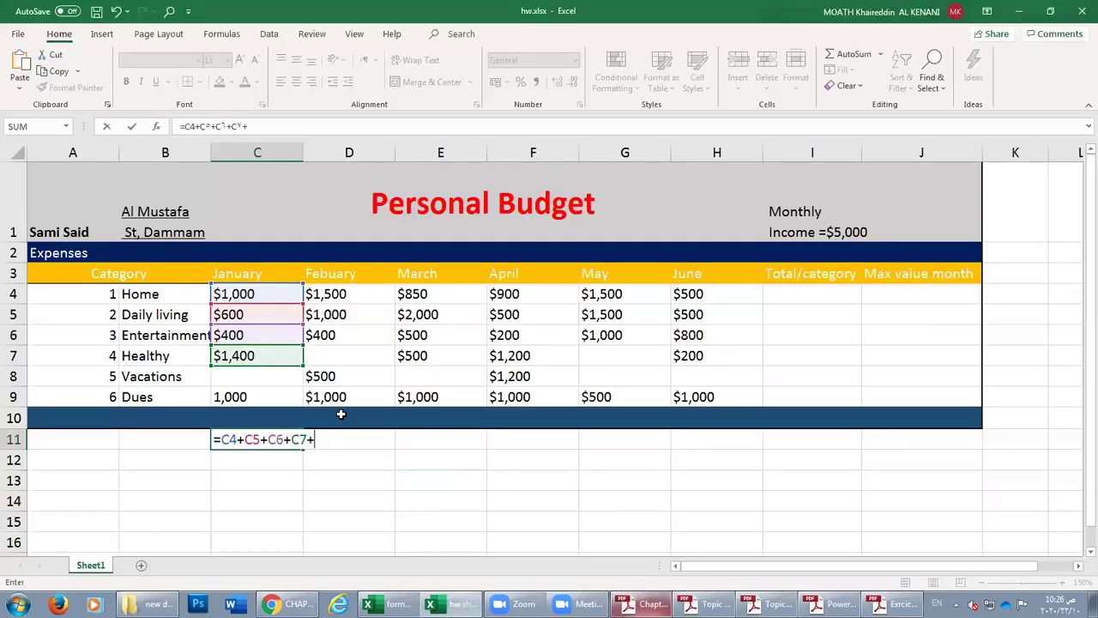
pyautogui.click(258, 376)
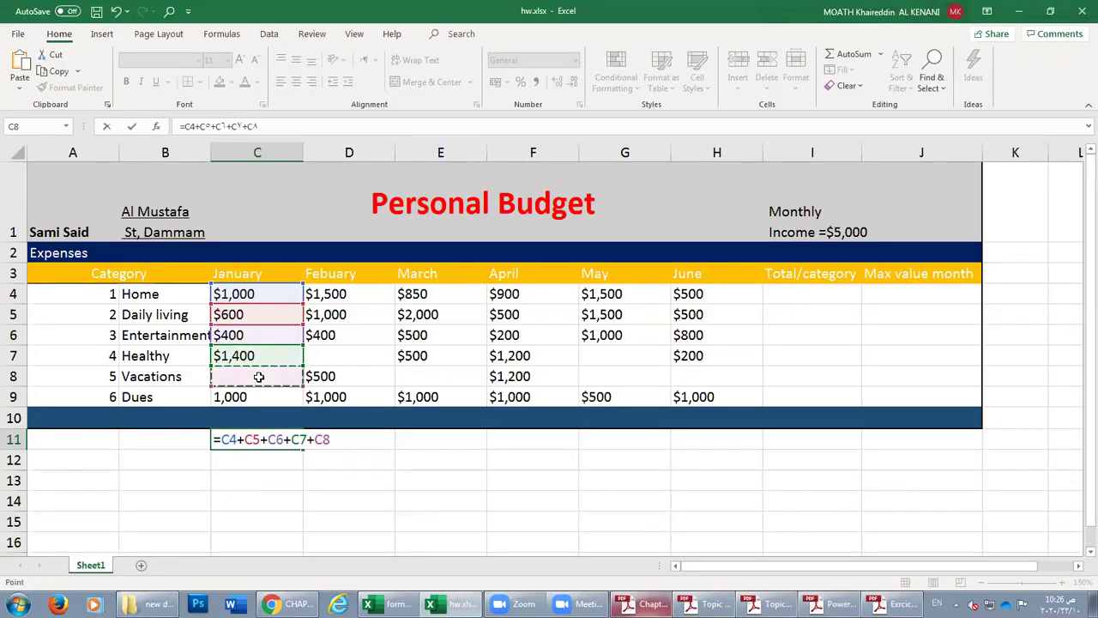
pyautogui.write('+')
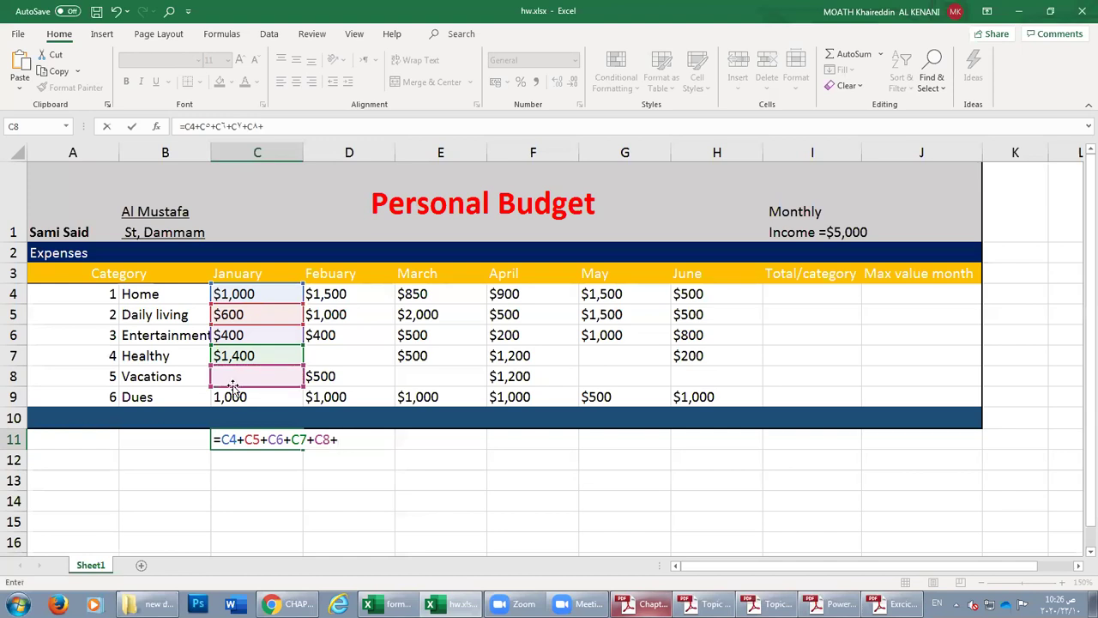
pyautogui.click(230, 395)
pyautogui.press('Return')
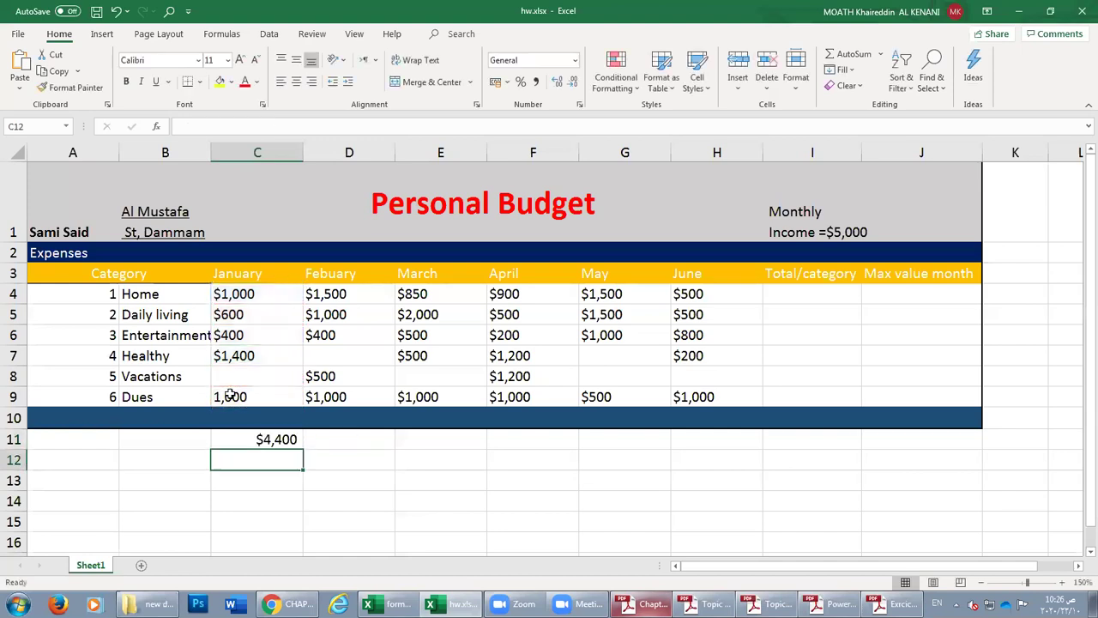
# Recheck the PDF's Try out instructions and copy the C11 formula across D11:H11 in hw.xlsx with the fill handle.
pyautogui.click(275, 441)
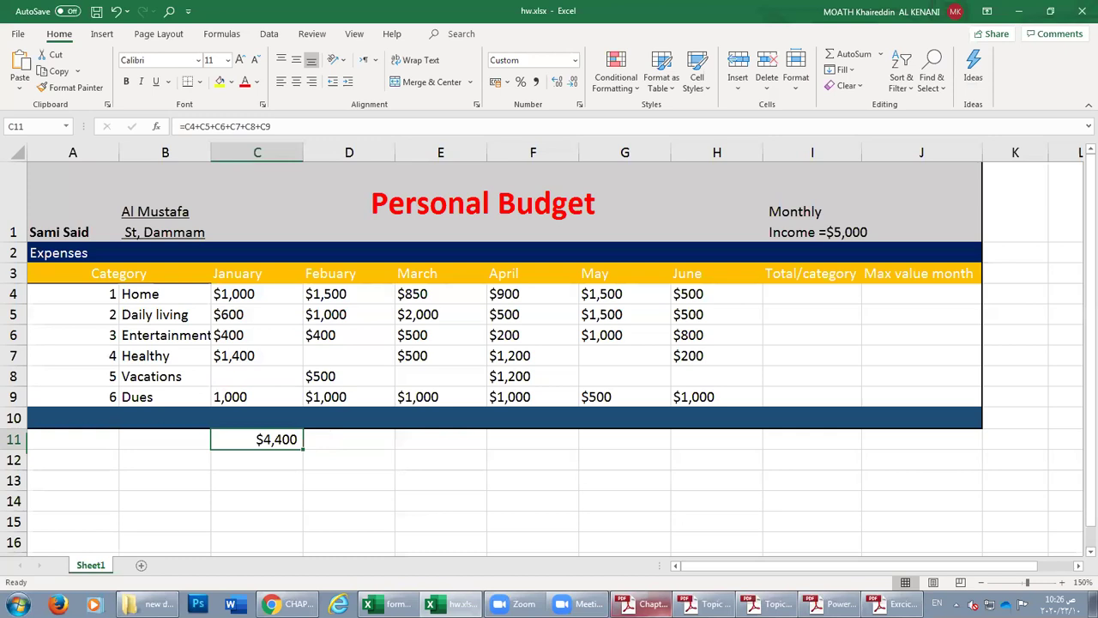
pyautogui.click(648, 605)
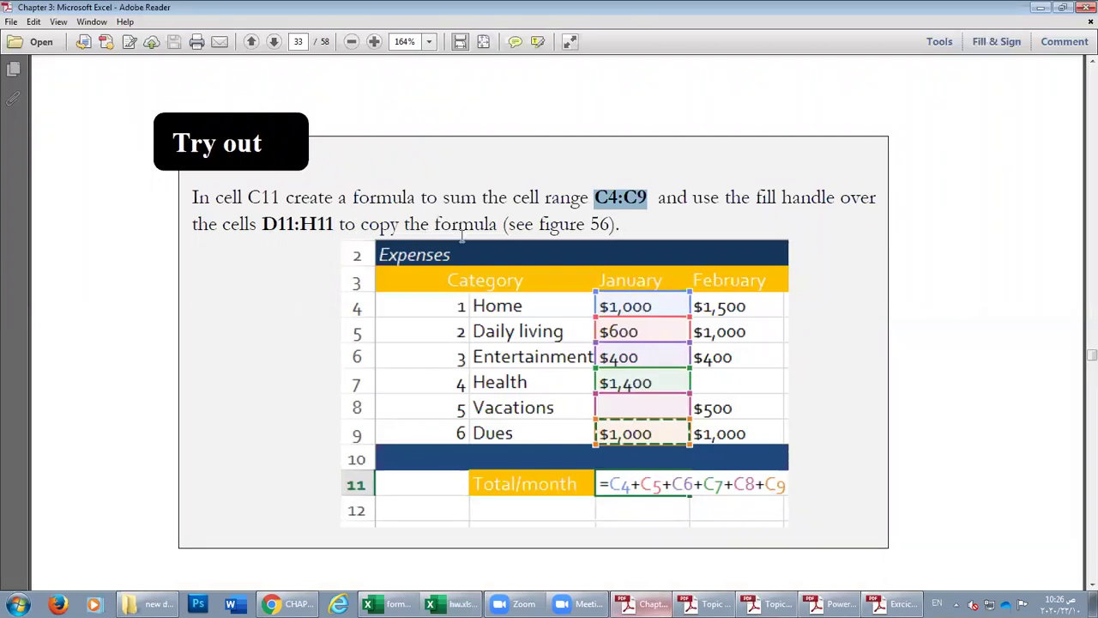
pyautogui.click(626, 604)
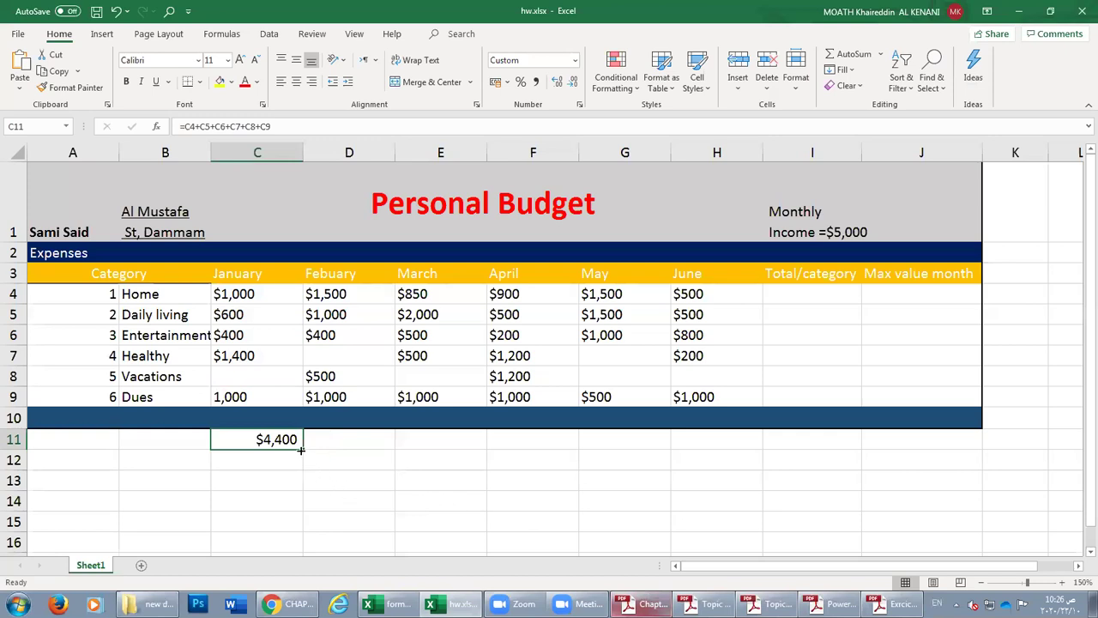
pyautogui.click(343, 152)
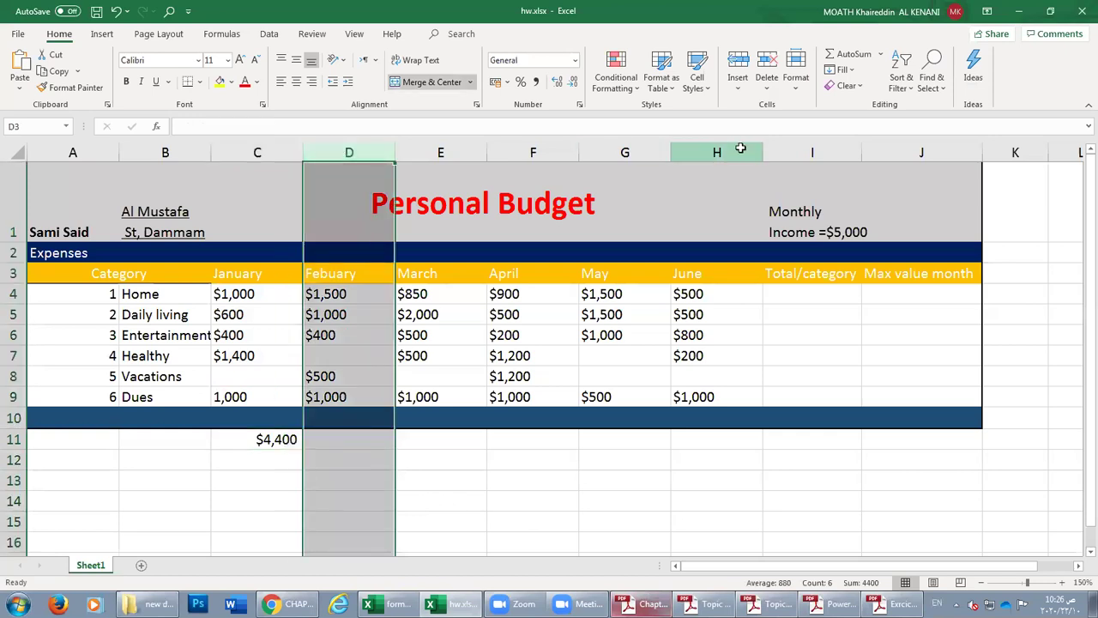
pyautogui.click(740, 149)
pyautogui.click(713, 439)
pyautogui.click(331, 444)
pyautogui.click(271, 442)
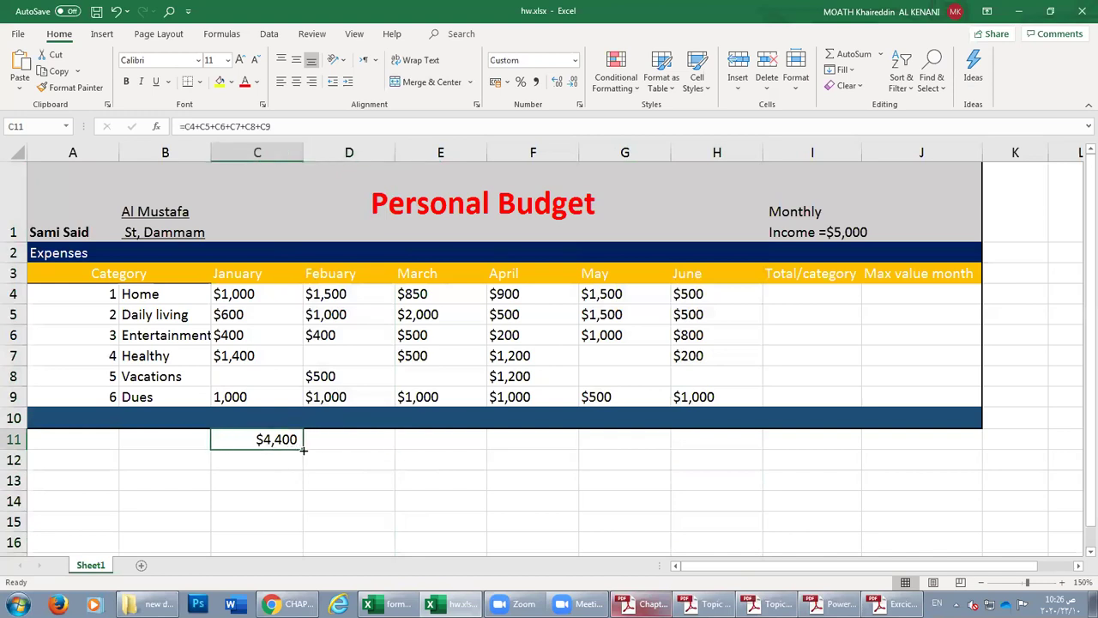
pyautogui.moveTo(303, 450); pyautogui.dragTo(726, 438)
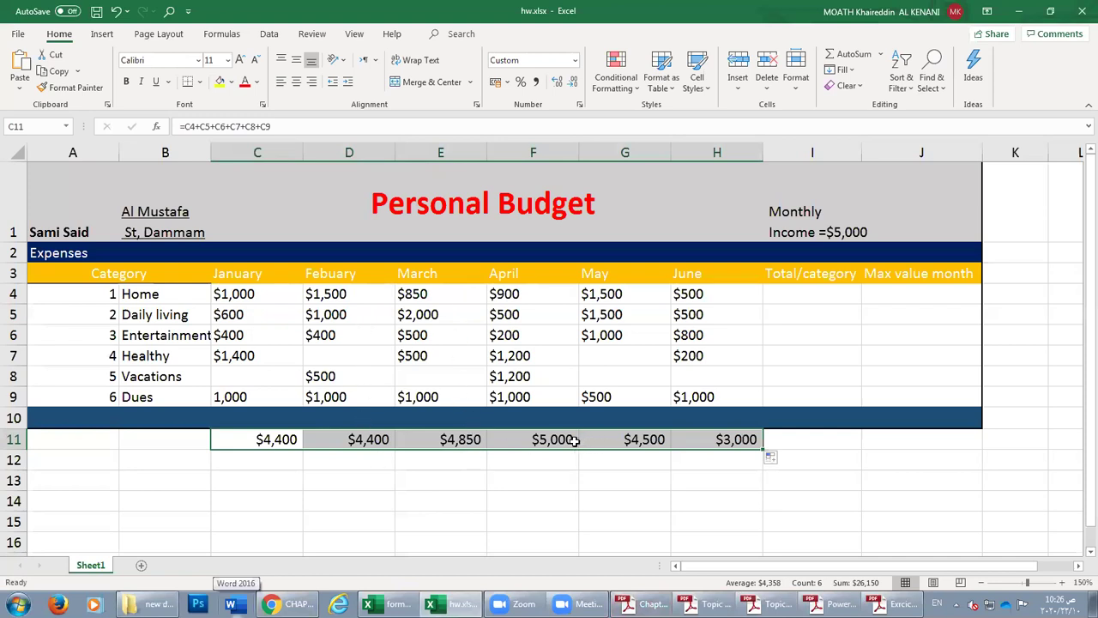
# Examine the copied April formula in F11, highlighting its F4 and F5 references.
pyautogui.click(543, 441)
pyautogui.doubleClick(546, 440)
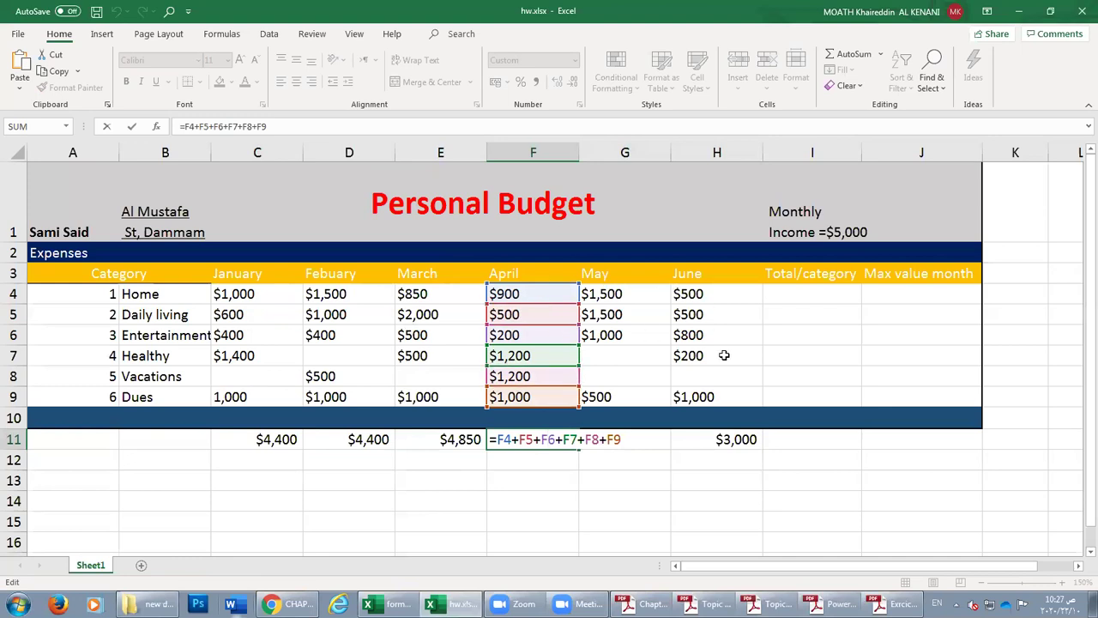
pyautogui.press('Return')
pyautogui.click(539, 438)
pyautogui.doubleClick(502, 439)
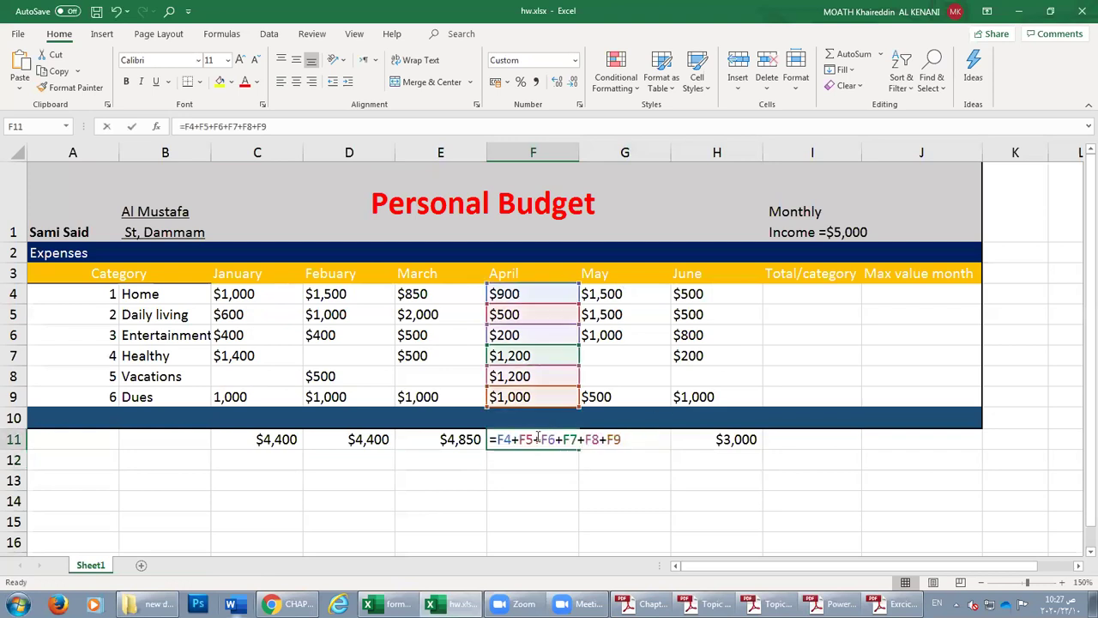
pyautogui.doubleClick(502, 439)
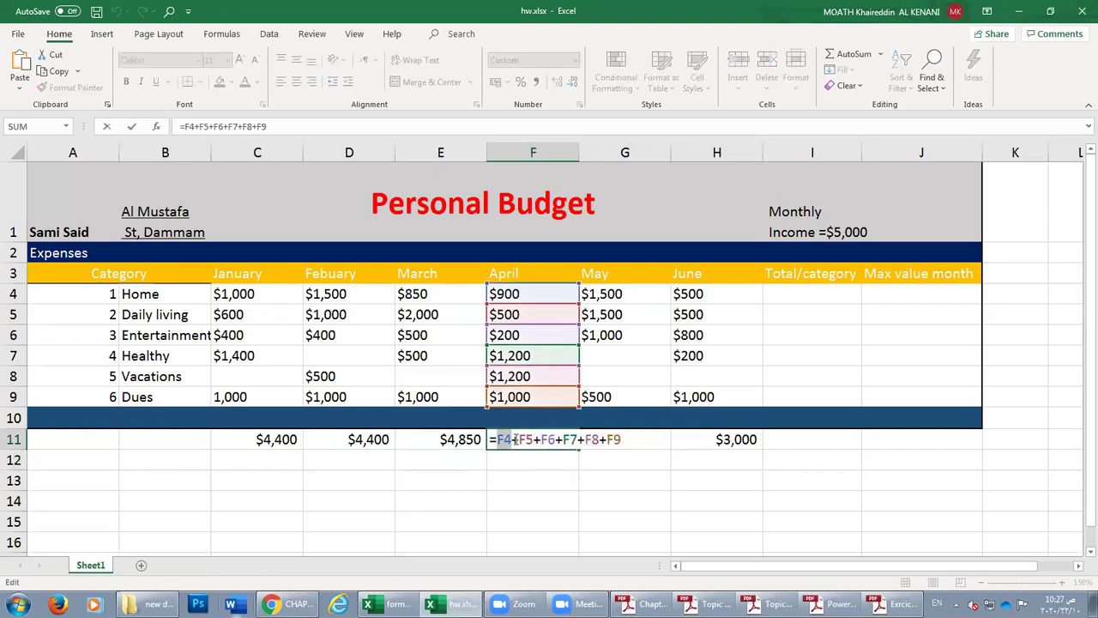
pyautogui.doubleClick(526, 439)
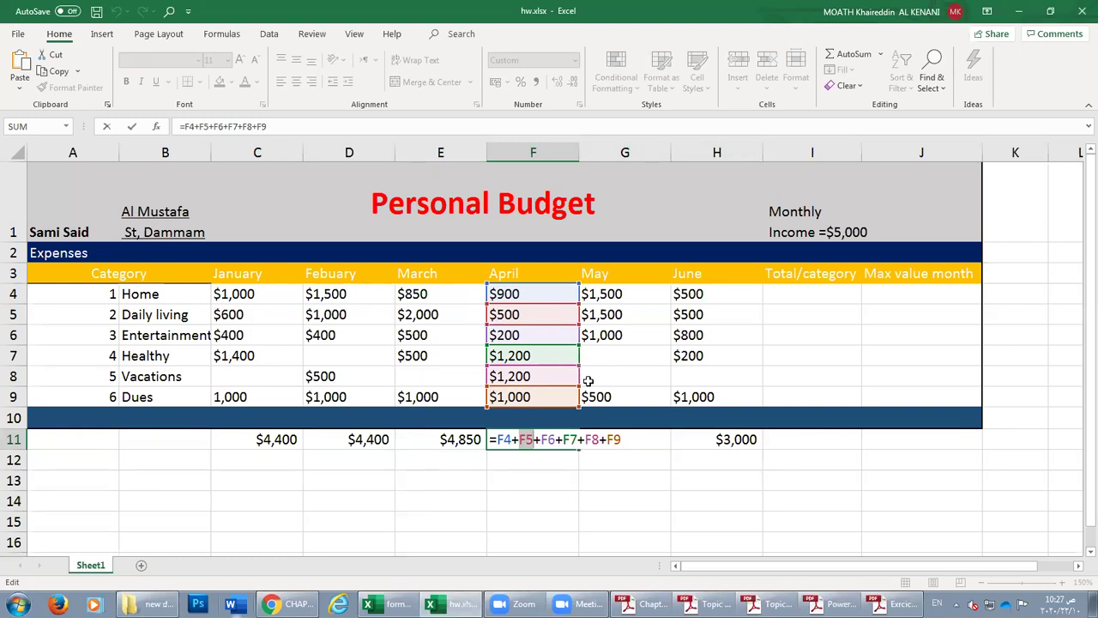
pyautogui.click(525, 439)
pyautogui.doubleClick(501, 438)
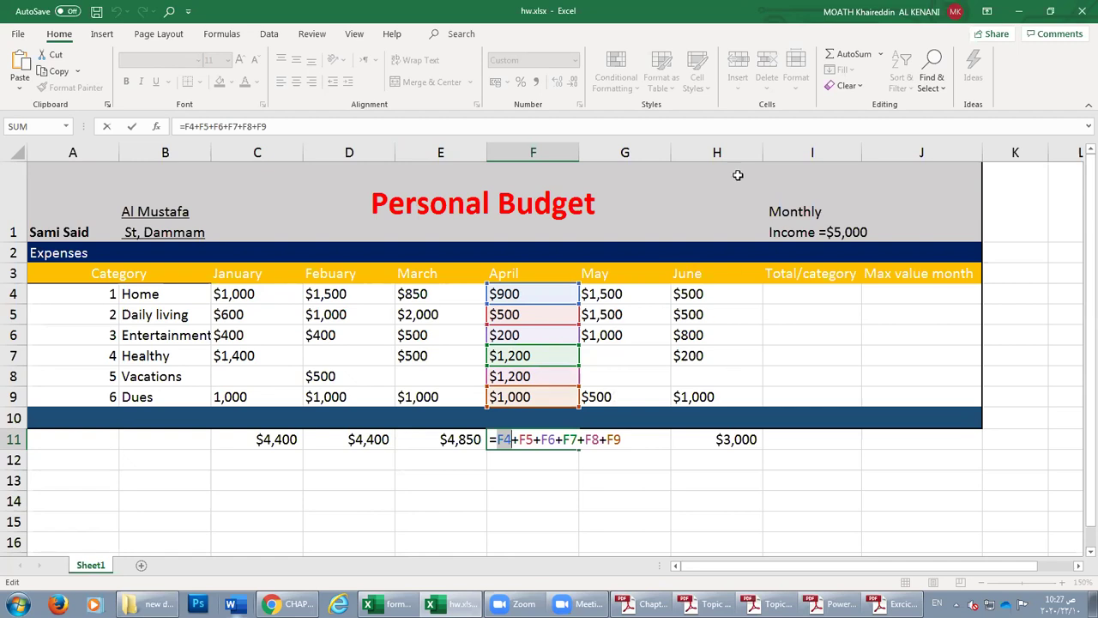
# Examine the copied June formula in H11 and close it without editing.
pyautogui.doubleClick(709, 439)
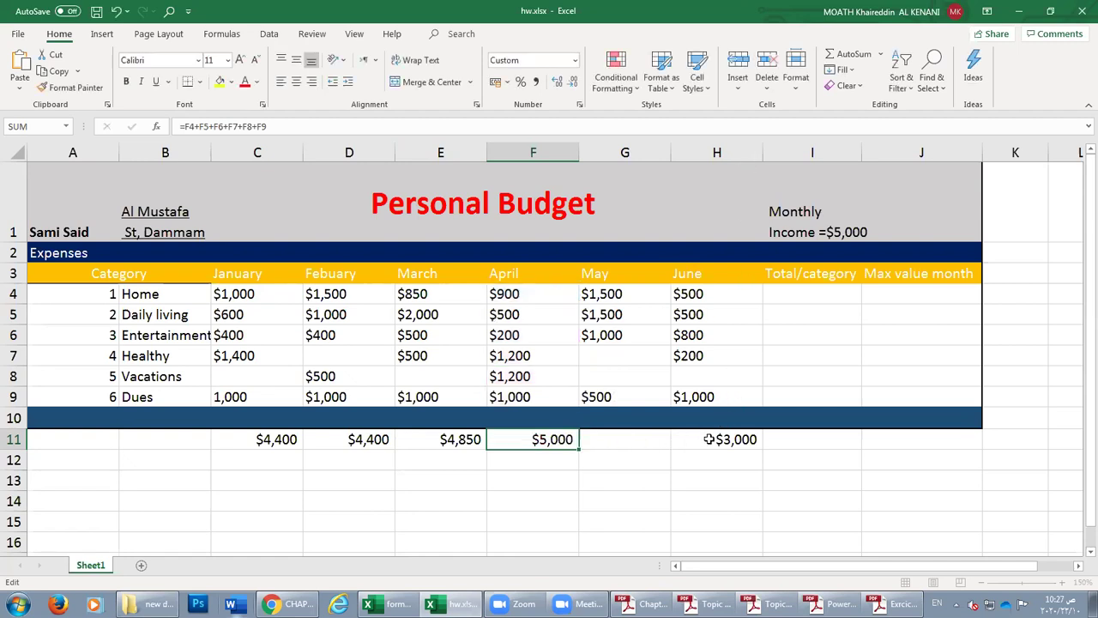
pyautogui.moveTo(683, 439); pyautogui.dragTo(808, 440)
pyautogui.press('Return')
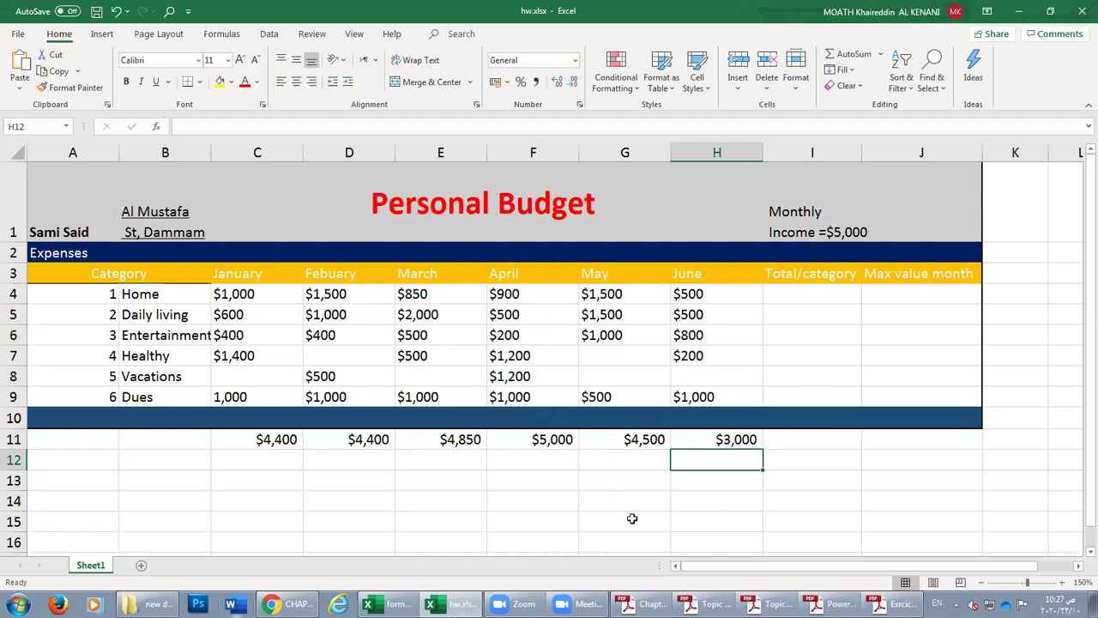
# Highlight the references C4 through C9 in the C11 formula, and fill the formula across D11:H11 again.
pyautogui.click(259, 438)
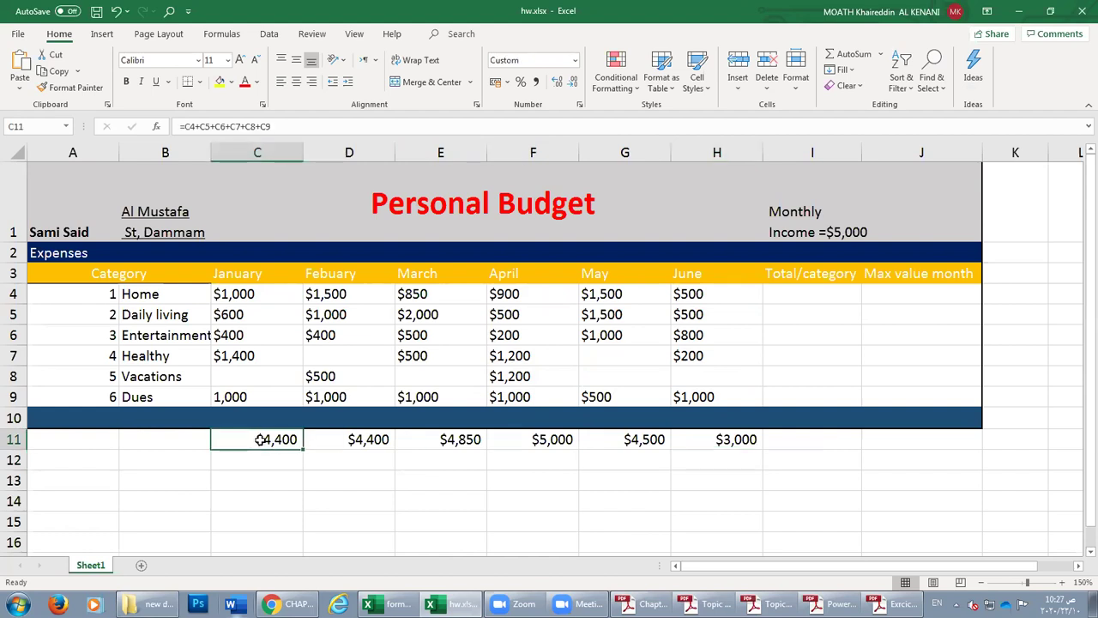
pyautogui.doubleClick(268, 438)
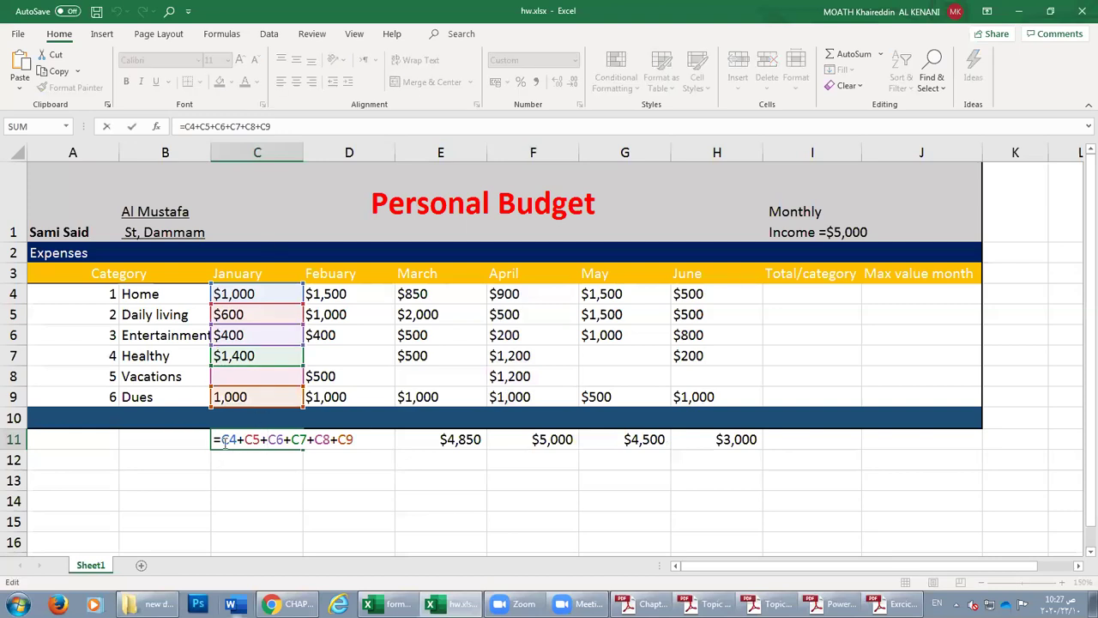
pyautogui.moveTo(223, 441); pyautogui.dragTo(387, 460)
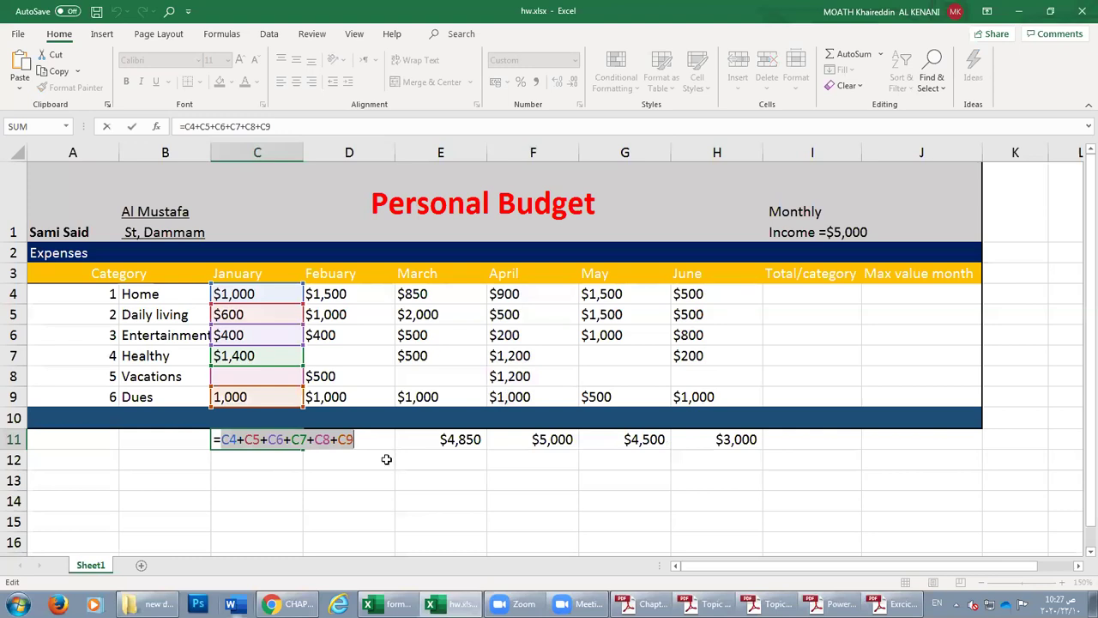
pyautogui.press('Return')
pyautogui.click(280, 437)
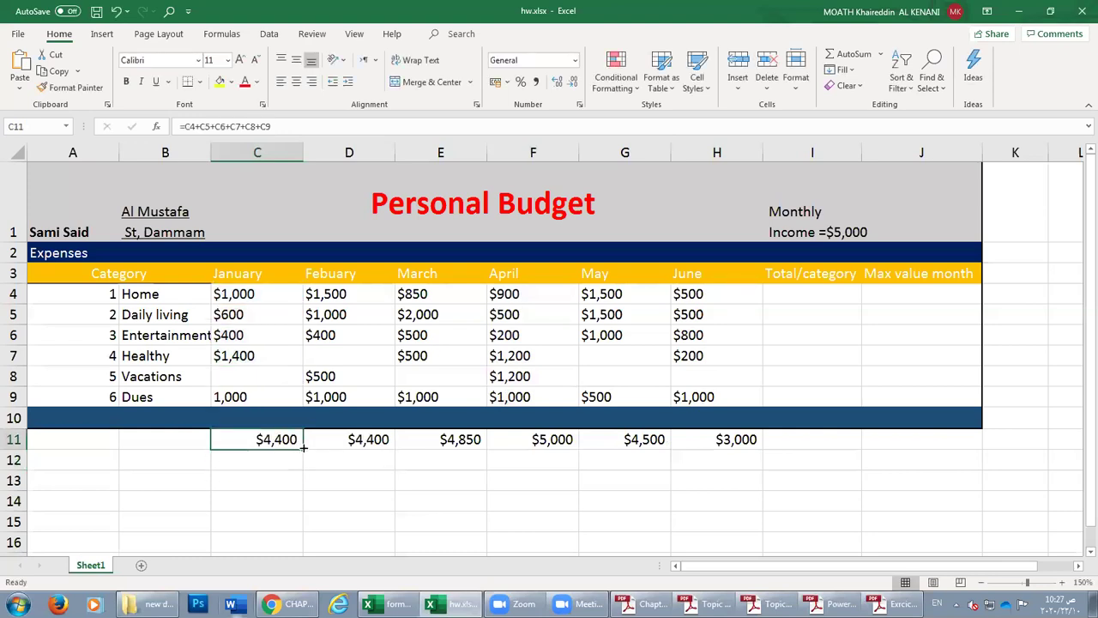
pyautogui.moveTo(303, 447); pyautogui.dragTo(760, 455)
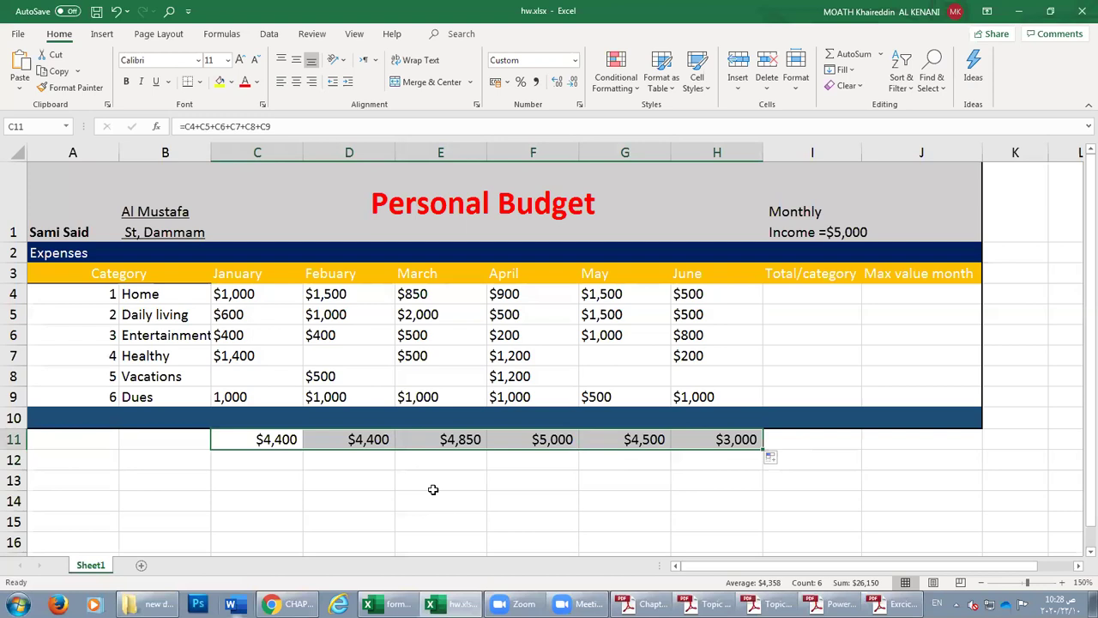
# Compare the copied formulas in F11 and G11, highlighting the G4 reference in G11.
pyautogui.click(537, 439)
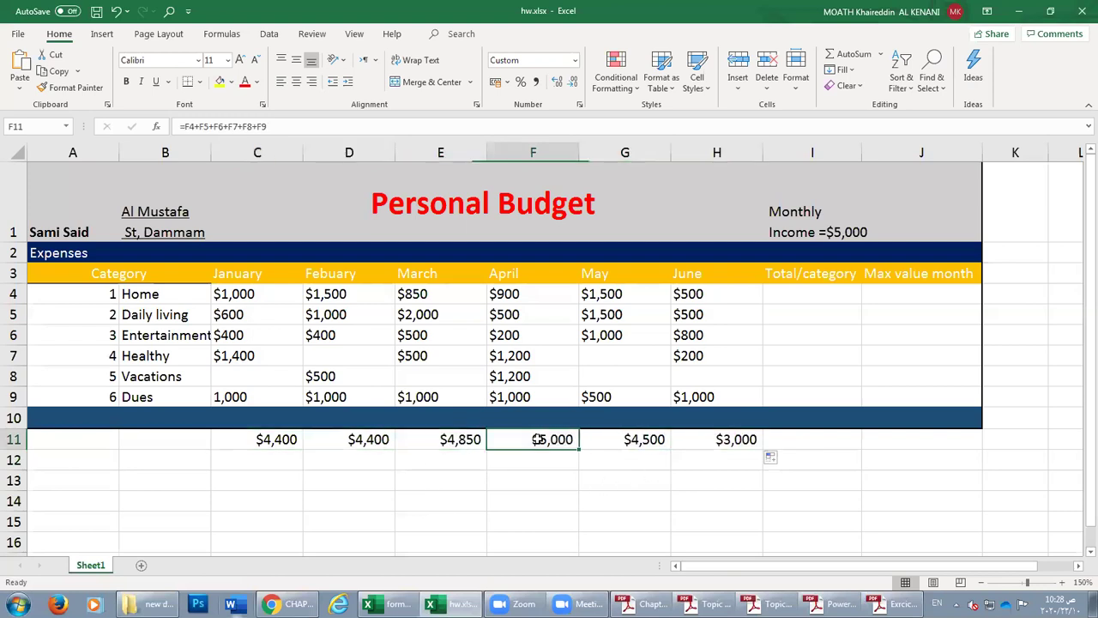
pyautogui.doubleClick(537, 438)
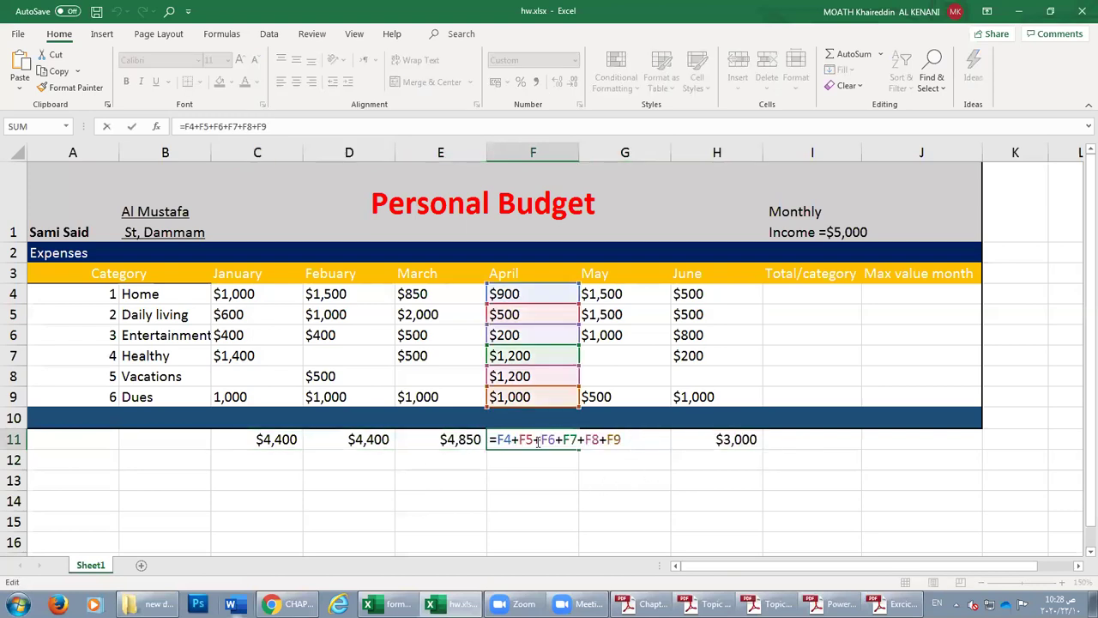
pyautogui.press('Return')
pyautogui.doubleClick(631, 441)
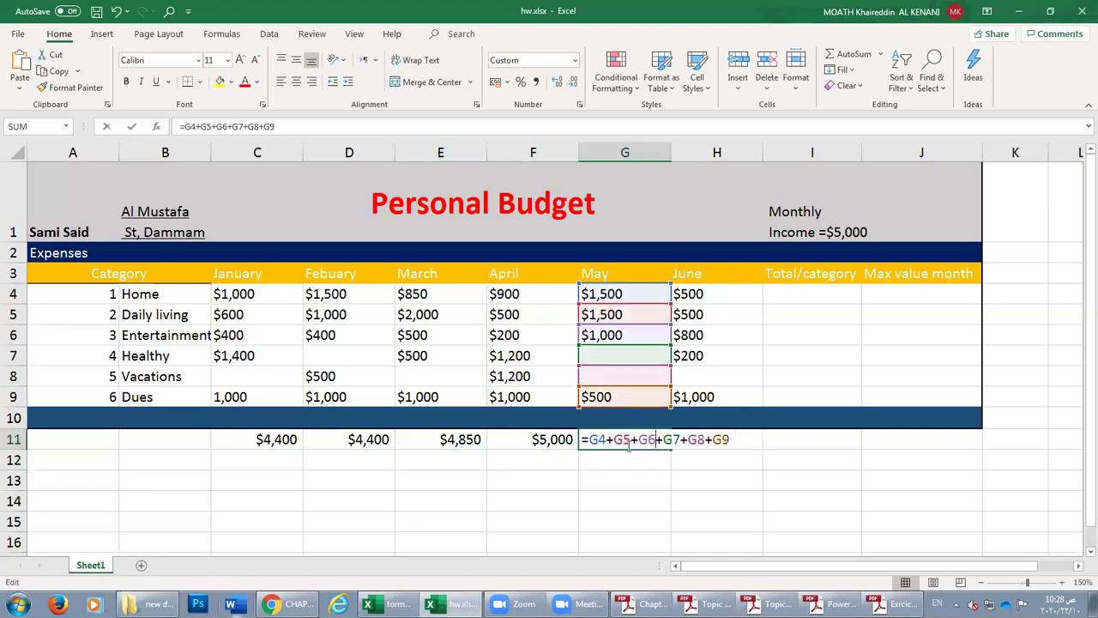
pyautogui.click(592, 439)
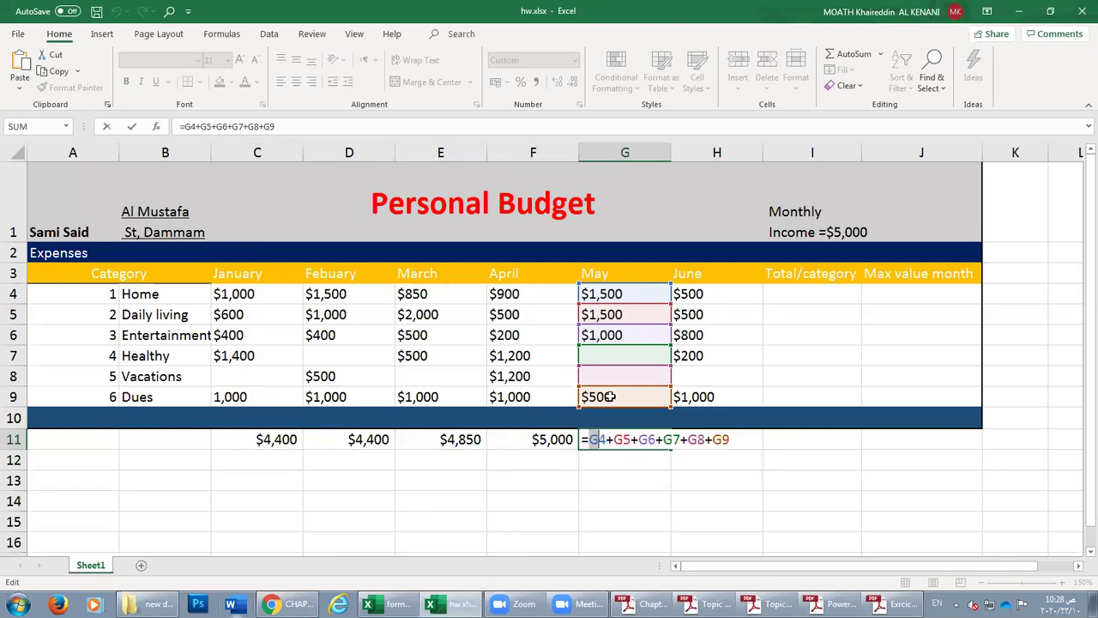
pyautogui.press('Return')
pyautogui.click(616, 441)
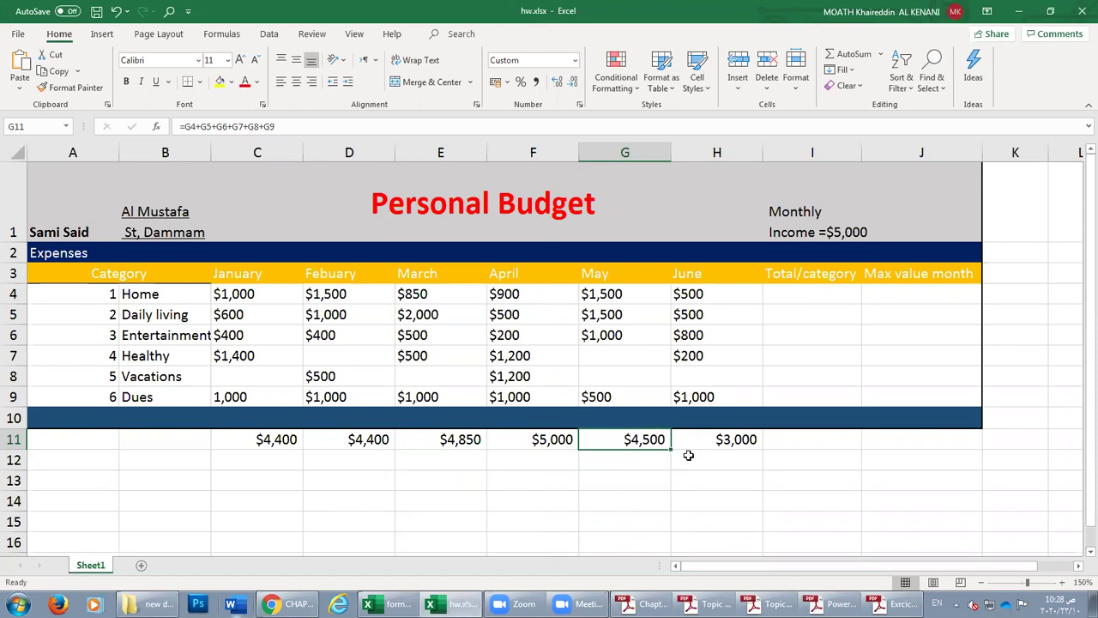
pyautogui.doubleClick(631, 437)
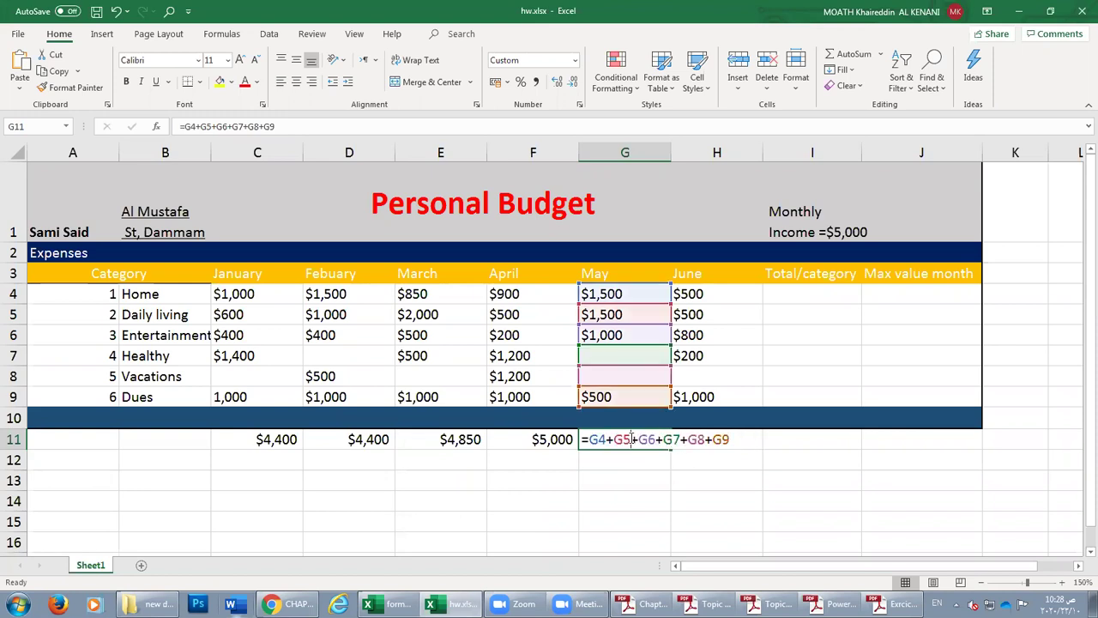
pyautogui.moveTo(590, 440); pyautogui.dragTo(610, 439)
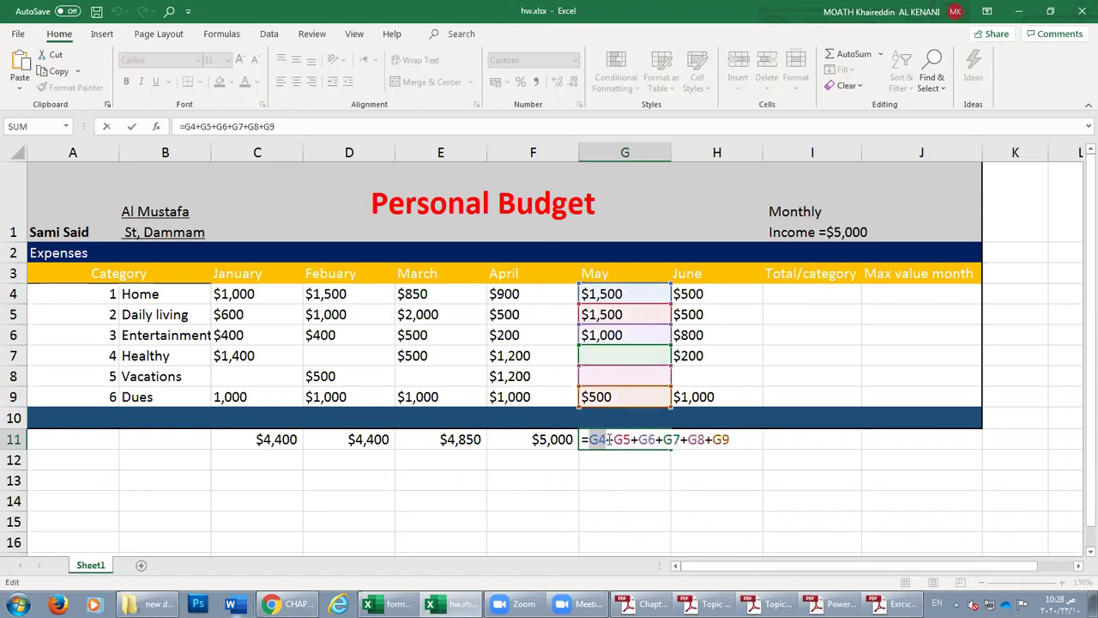
# Return to the Chapter 3 PDF in Adobe Reader and highlight the section 10.5 heading "Absolute references".
pyautogui.click(643, 604)
pyautogui.scroll(3, 375, 383)
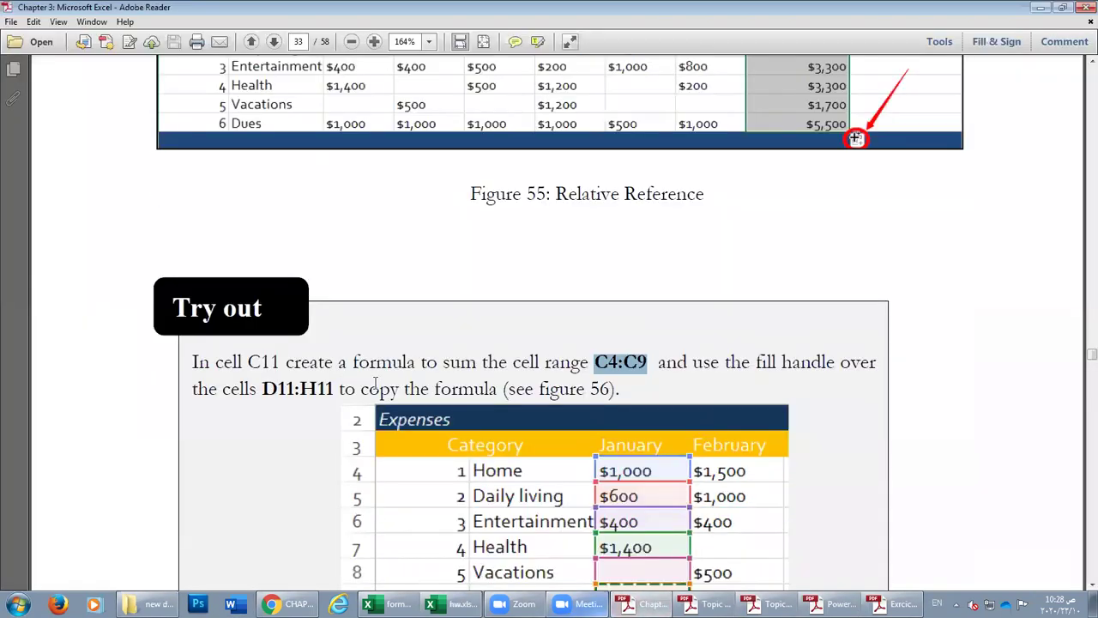
pyautogui.scroll(-10, 375, 384)
pyautogui.moveTo(243, 339); pyautogui.dragTo(360, 353)
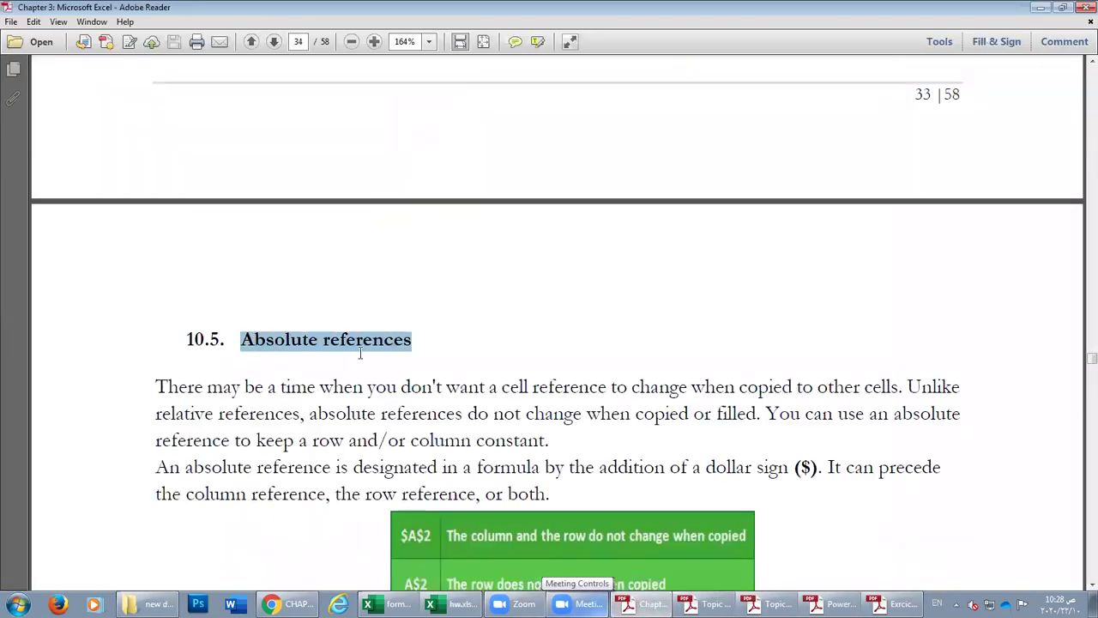
# Read the absolute reference example in the PDF, covering the $J$1 savings formula steps and figure 58.
pyautogui.scroll(-10, 360, 353)
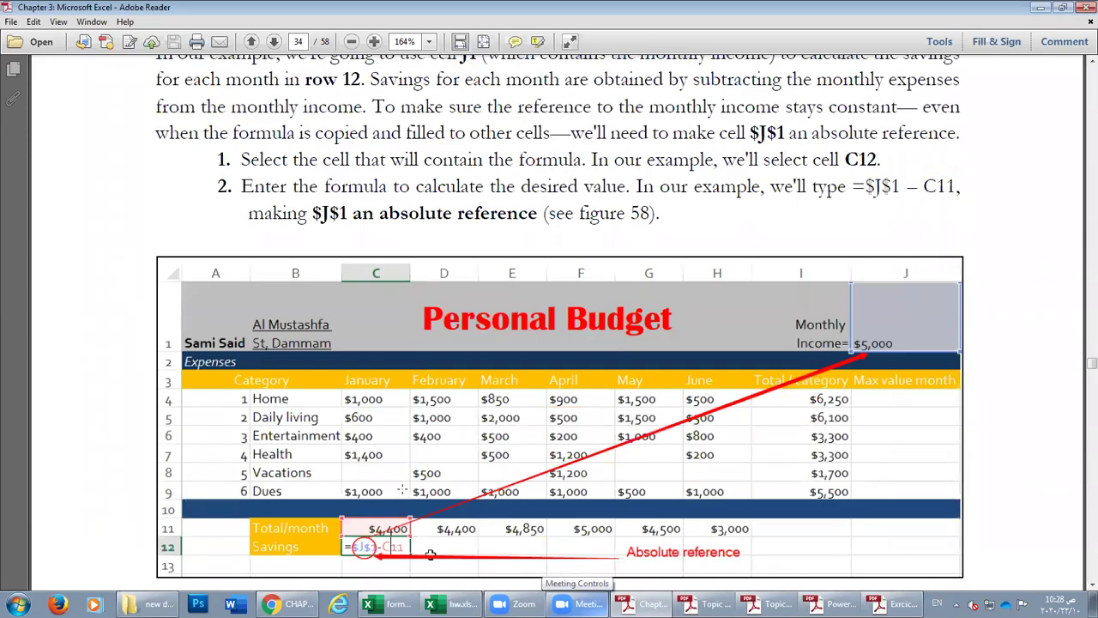
pyautogui.scroll(-1, 403, 490)
pyautogui.scroll(2, 403, 488)
pyautogui.scroll(-3, 410, 487)
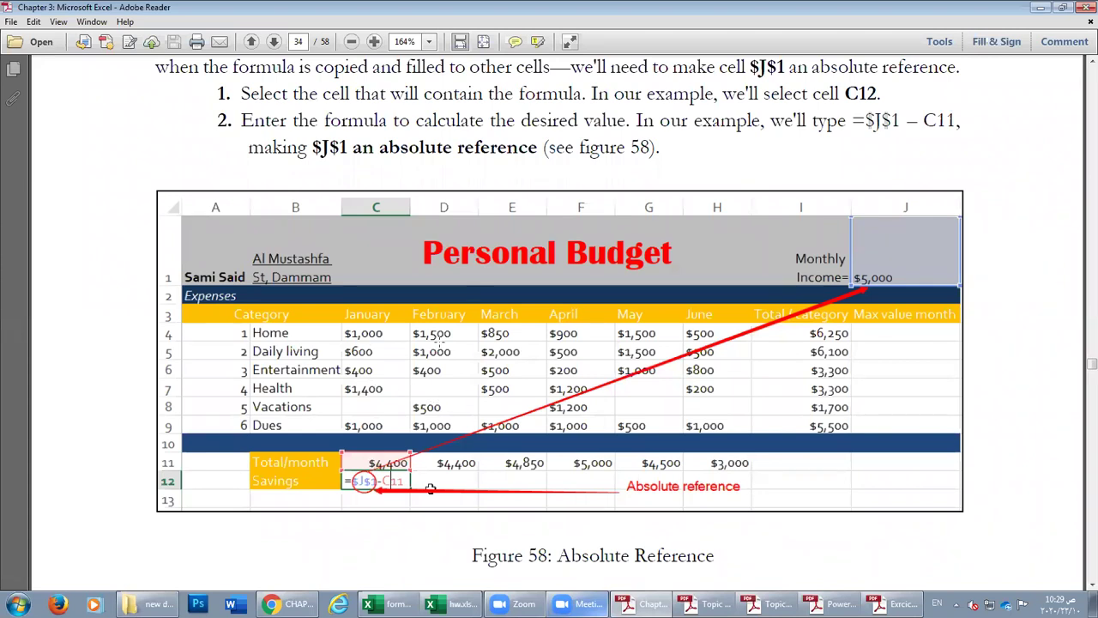
pyautogui.scroll(1, 433, 339)
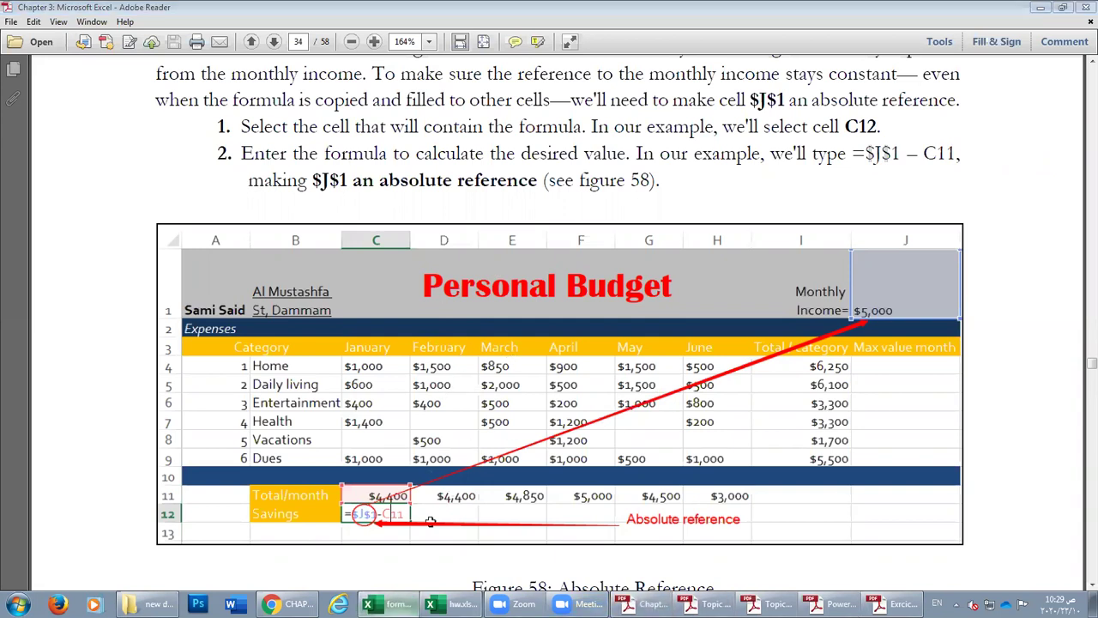
# Switch to hw.xlsx in Excel, discard the open edit of the G11 formula, and select the January total in C11.
pyautogui.hotkey('alt', 'Tab')
pyautogui.hotkey('alt', 'Tab')
pyautogui.hotkey('alt', 'Tab')
pyautogui.hotkey('alt', 'Tab')
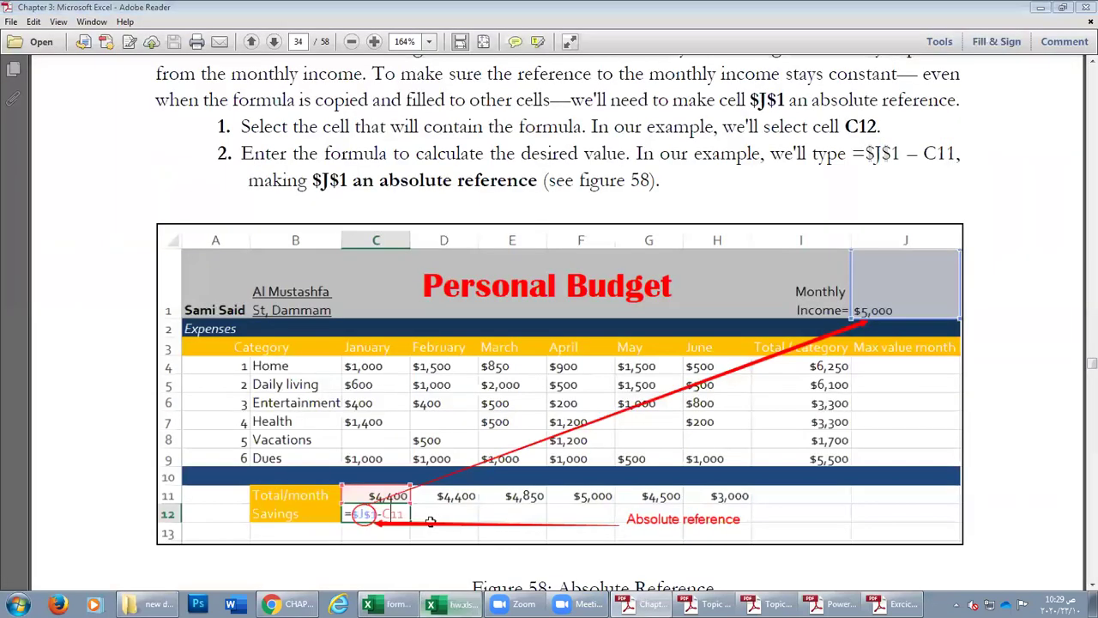
pyautogui.hotkey('alt', 'Tab')
pyautogui.click(296, 465)
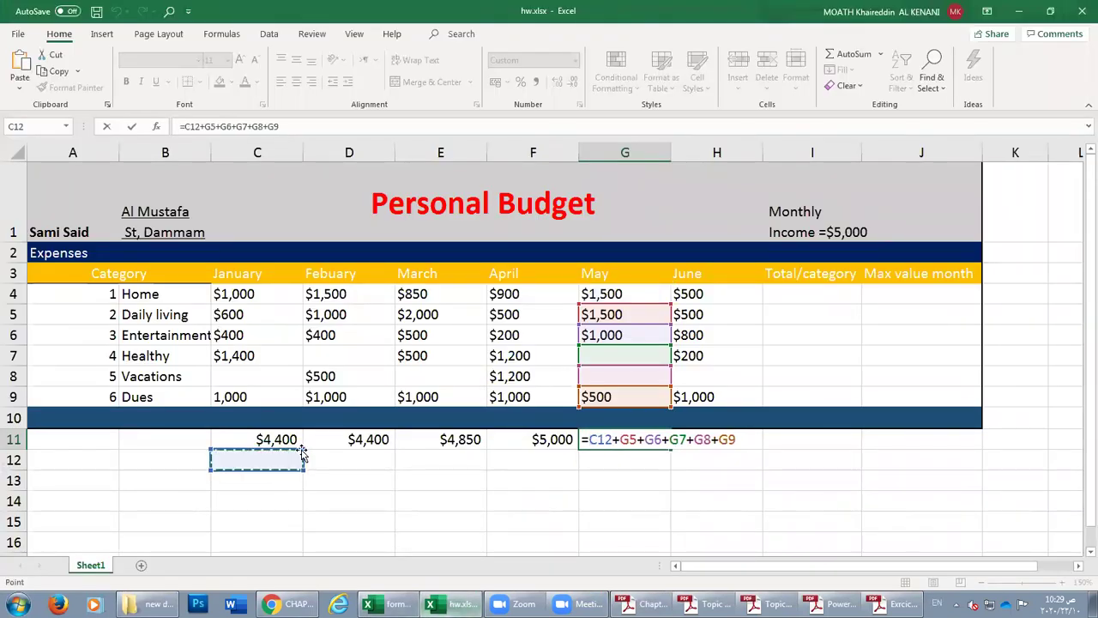
pyautogui.press('Escape')
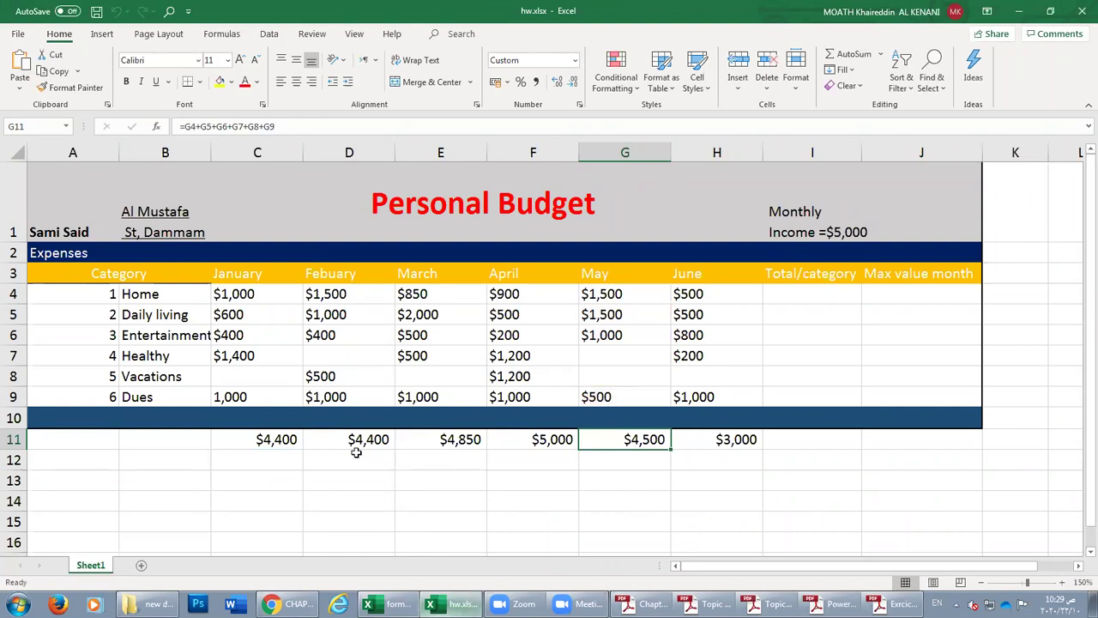
pyautogui.click(263, 458)
pyautogui.click(265, 443)
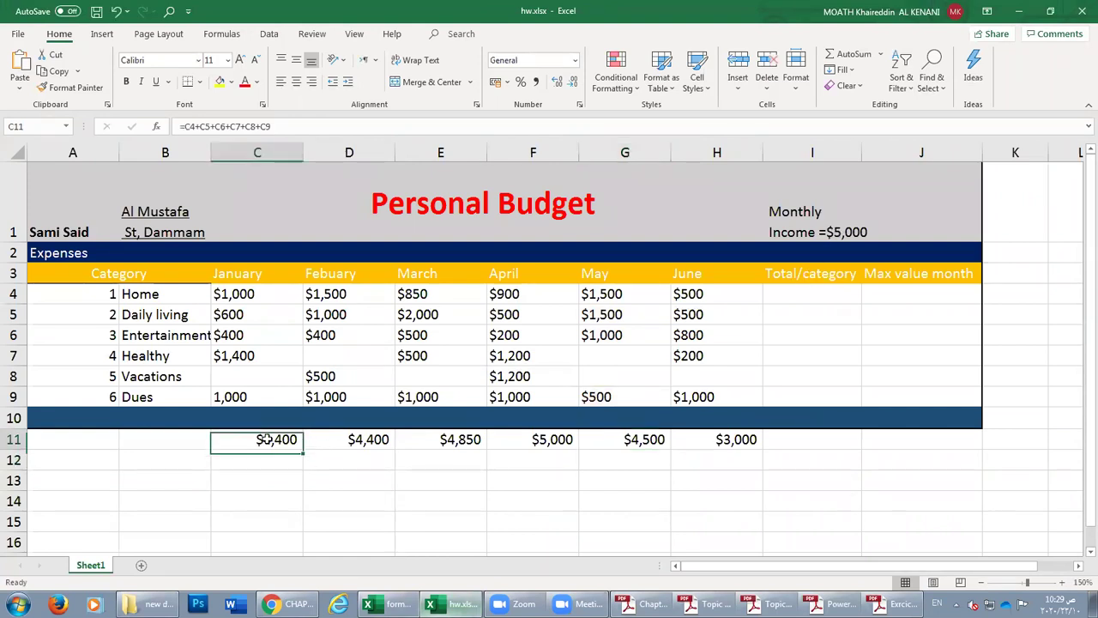
# Unmerge the monthly income cell so that I1 and J1 are separate cells.
pyautogui.click(825, 227)
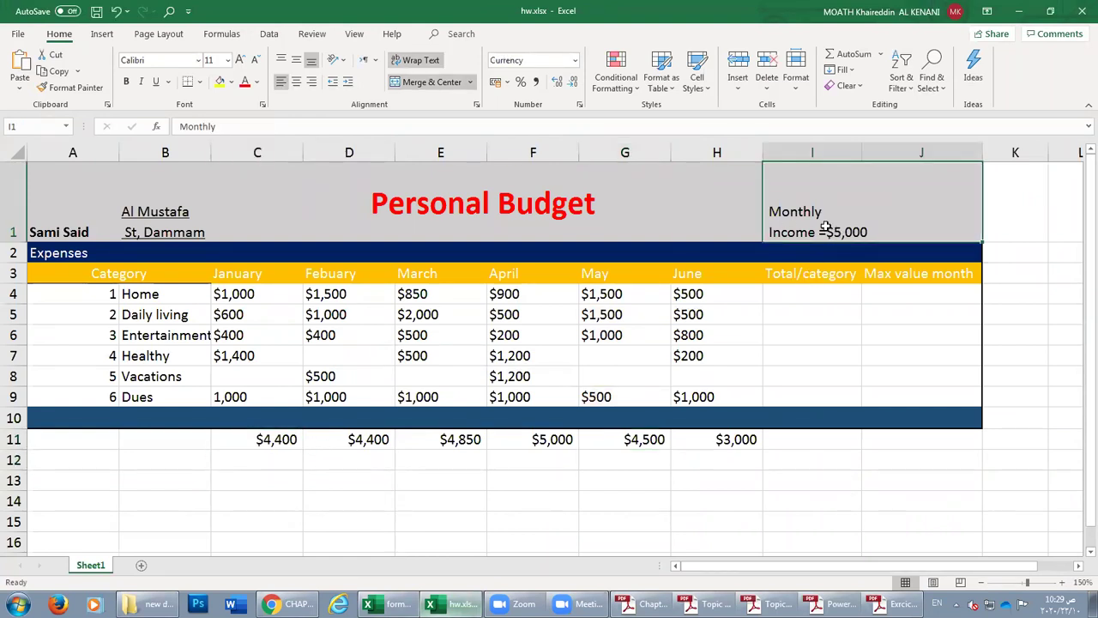
pyautogui.doubleClick(840, 232)
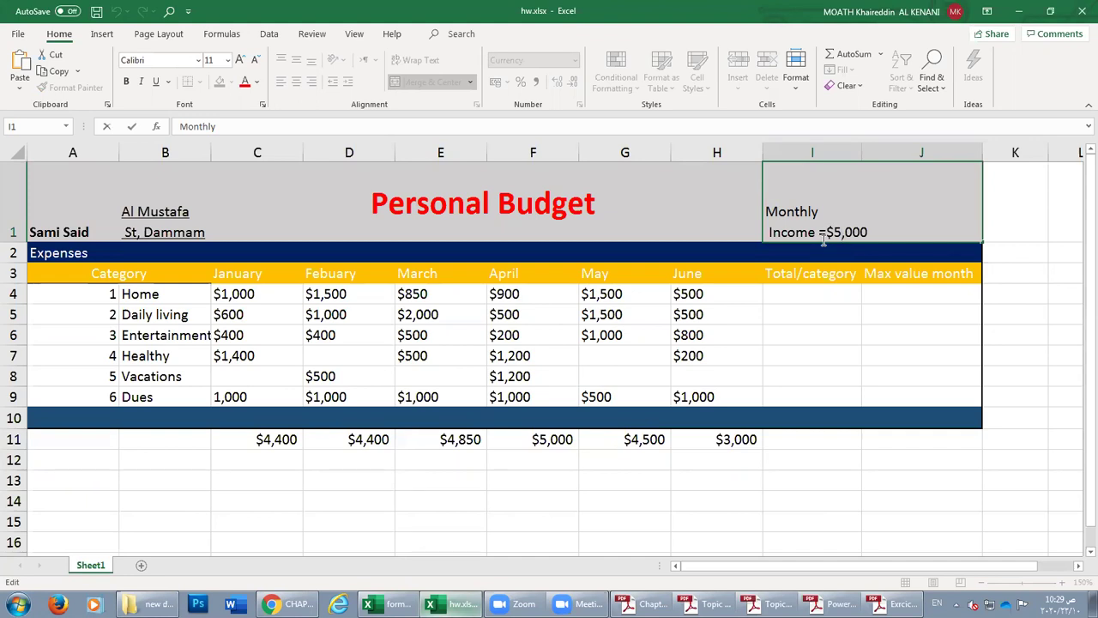
pyautogui.click(767, 299)
pyautogui.click(820, 224)
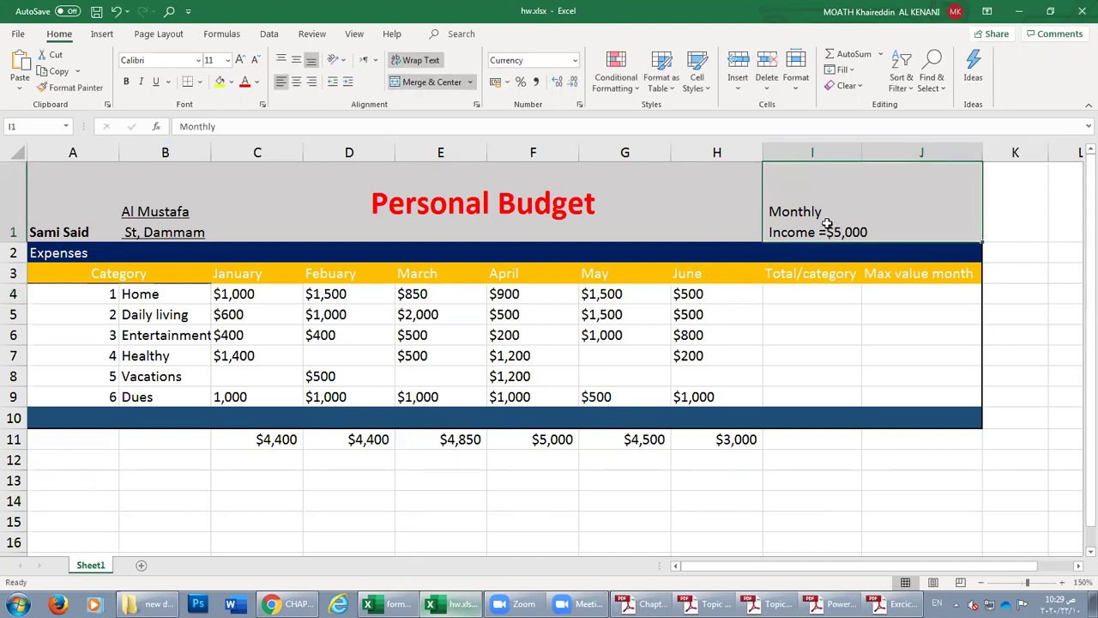
pyautogui.click(432, 82)
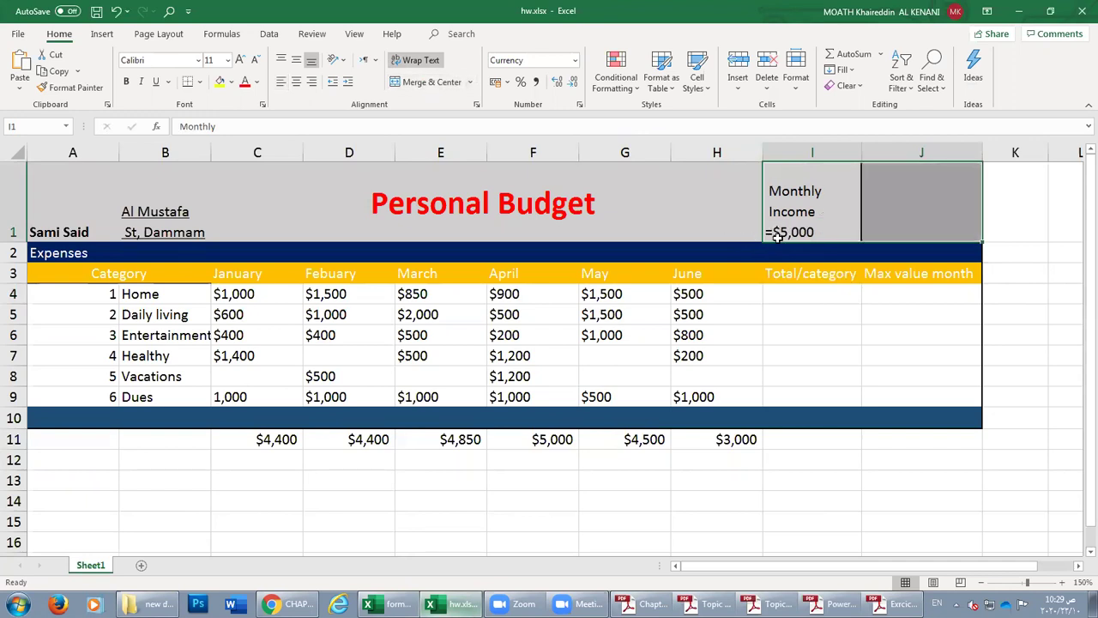
# Remove the $5,000 amount from the label in I1, leaving only "Monthly Income =".
pyautogui.doubleClick(795, 232)
pyautogui.moveTo(752, 232); pyautogui.dragTo(747, 234)
pyautogui.click(780, 232)
pyautogui.press('BackSpace')
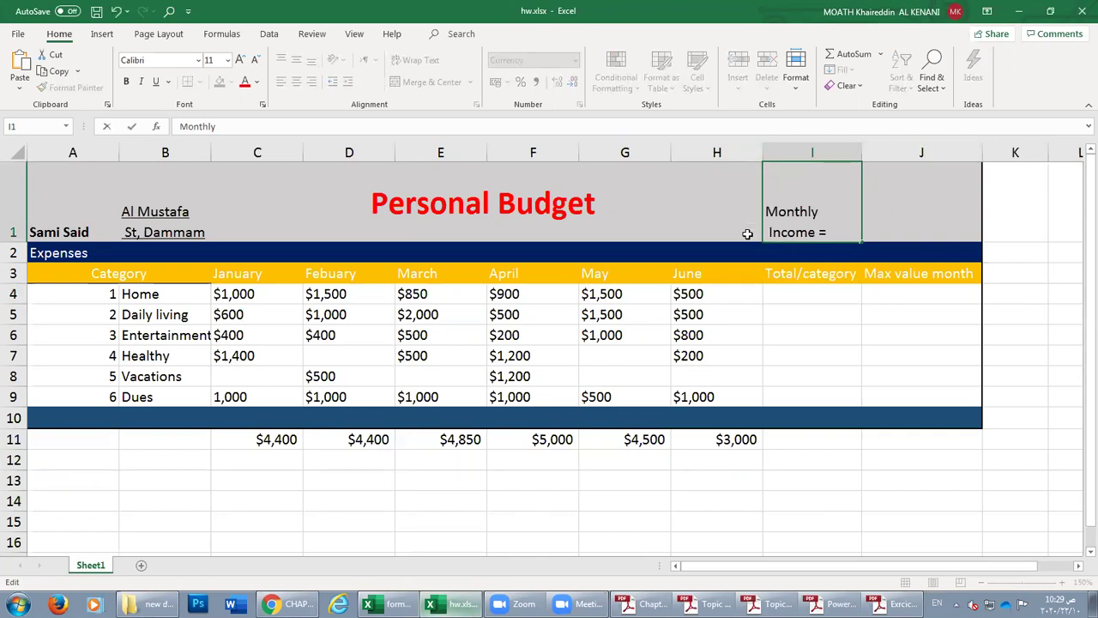
# Enter 5000 as the monthly income in J1 and format it without decimal places.
pyautogui.click(909, 204)
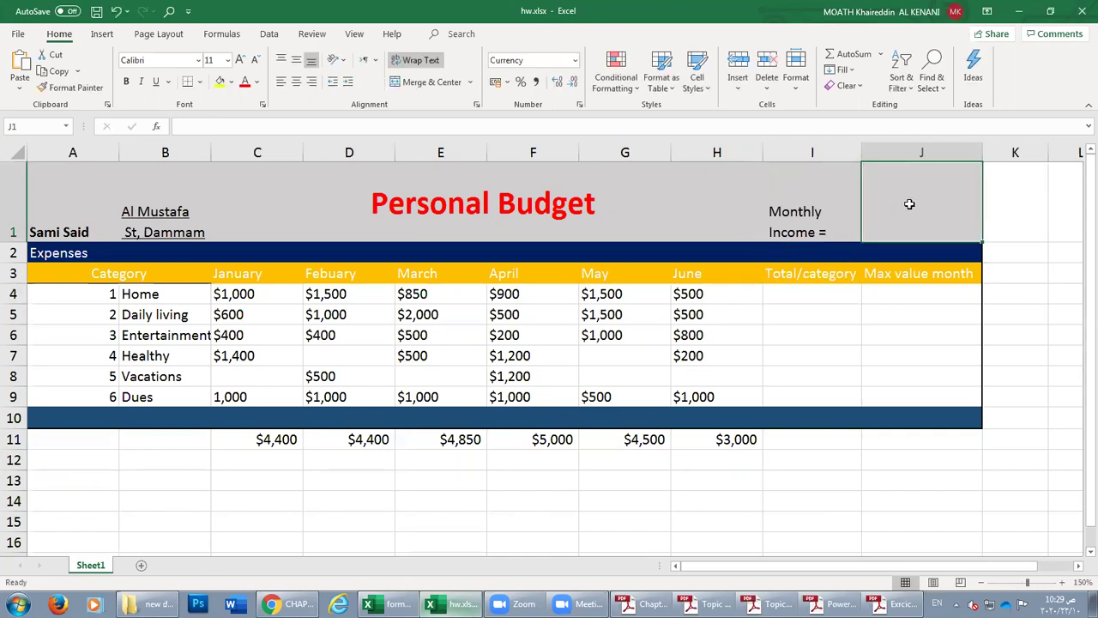
pyautogui.write('5000')
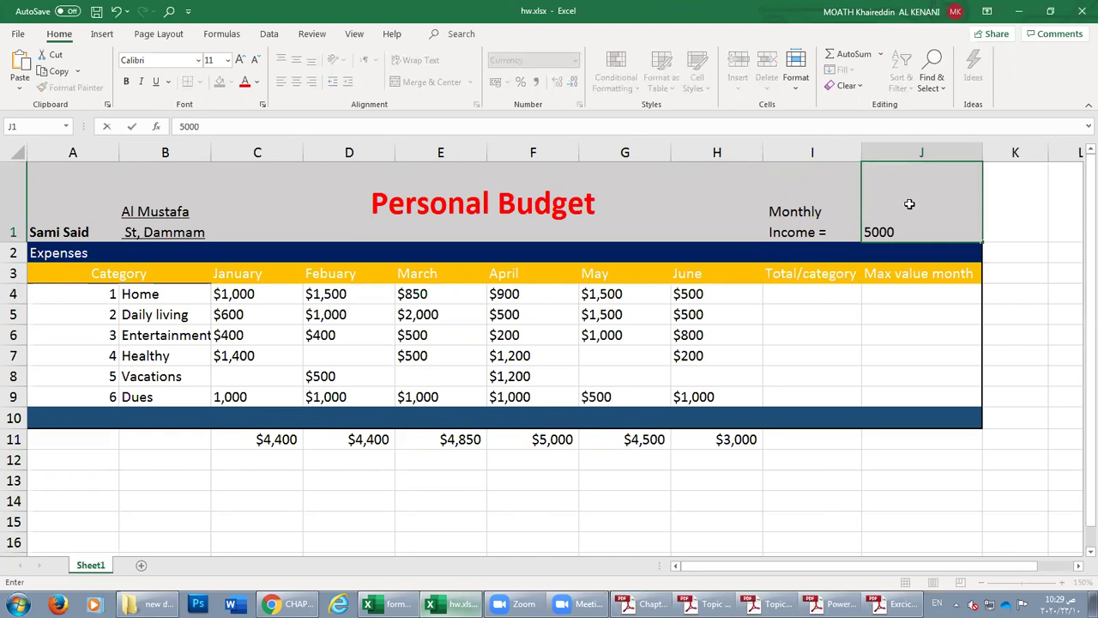
pyautogui.hotkey('ctrl', 'Return')
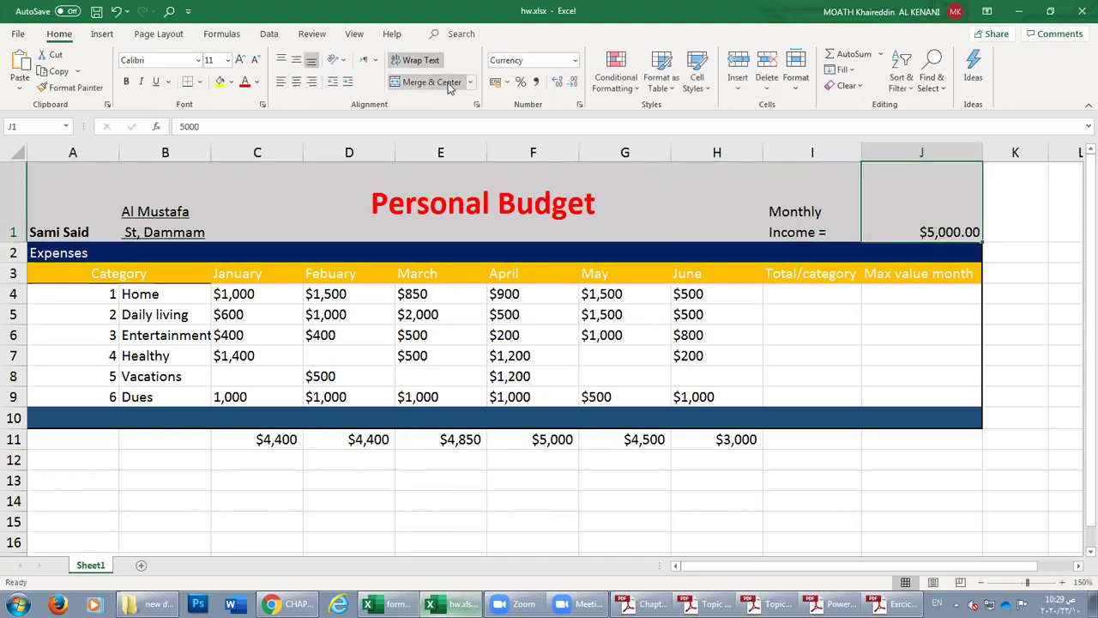
pyautogui.click(562, 84)
pyautogui.click(570, 84)
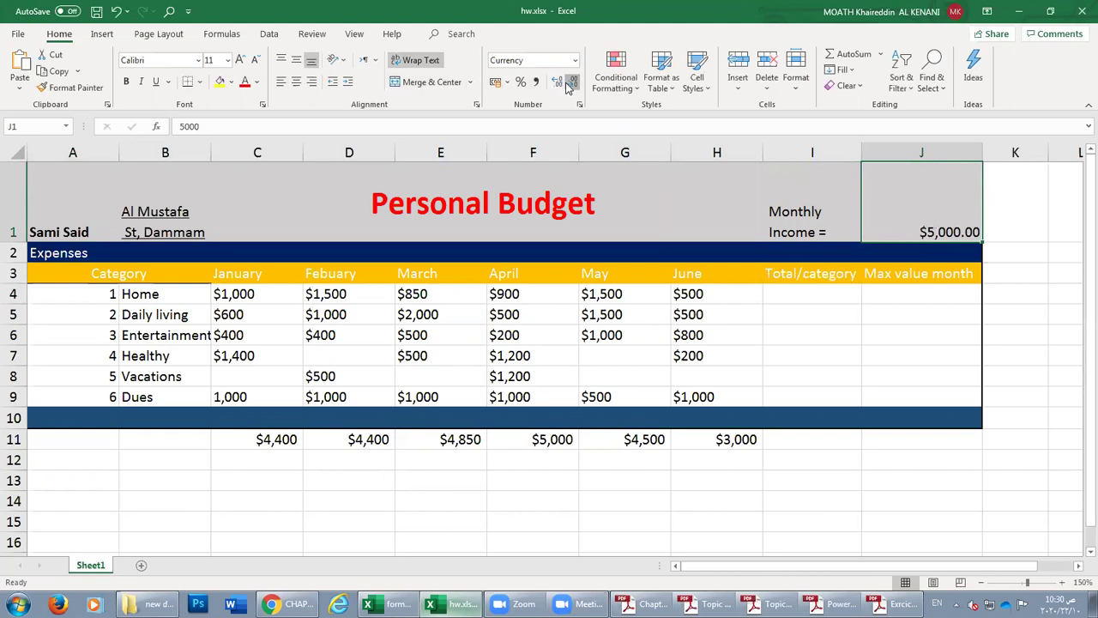
pyautogui.click(569, 85)
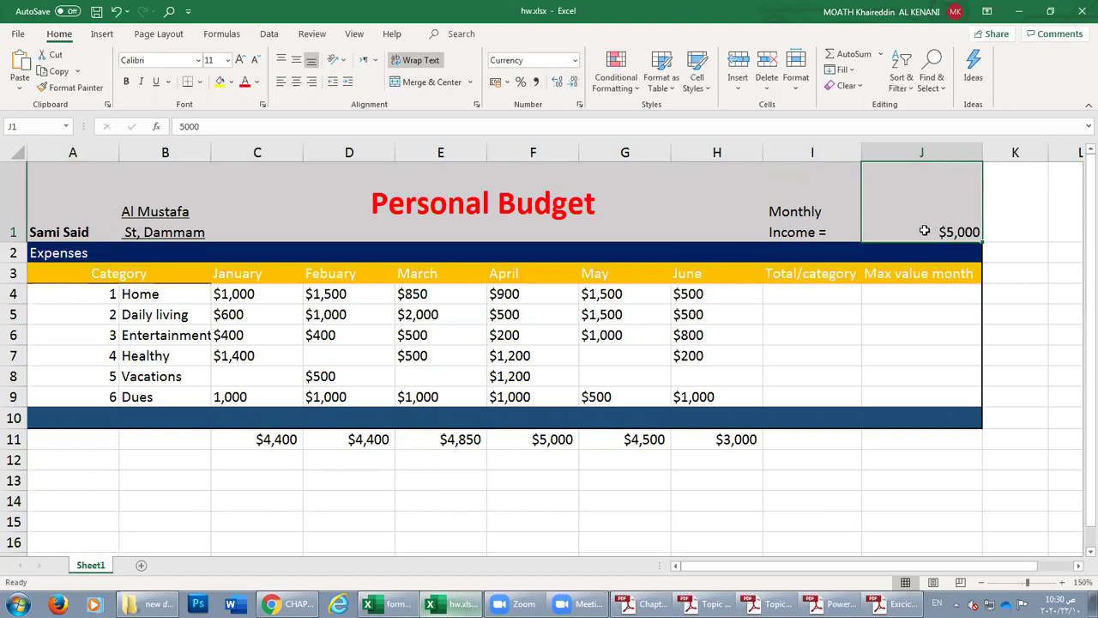
# Review the separated monthly income label in I1 and its amount in J1.
pyautogui.click(809, 231)
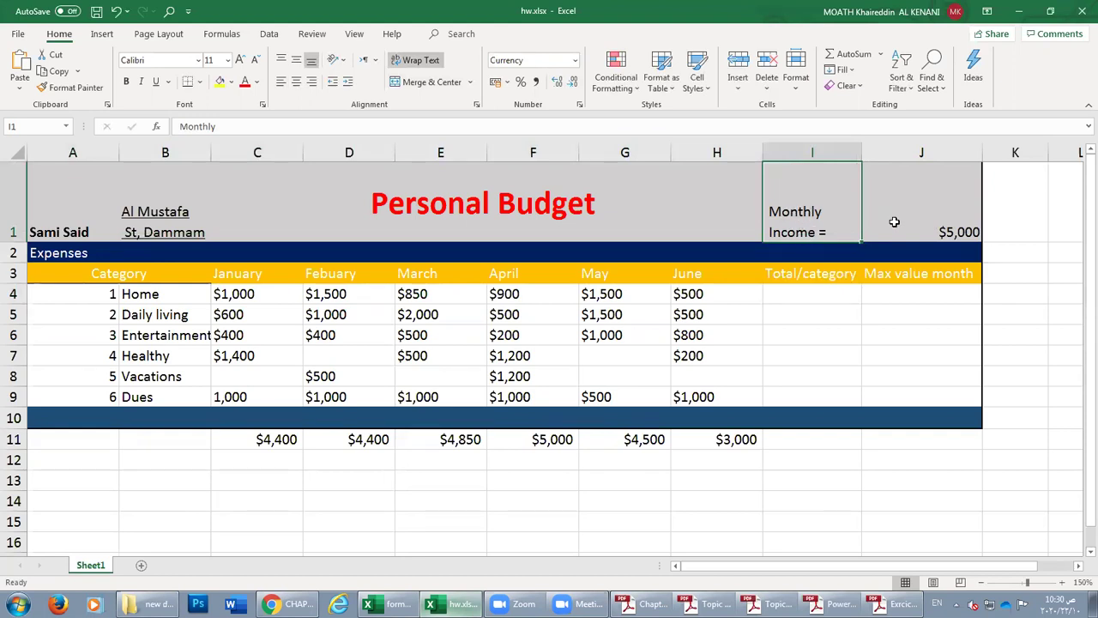
pyautogui.click(942, 213)
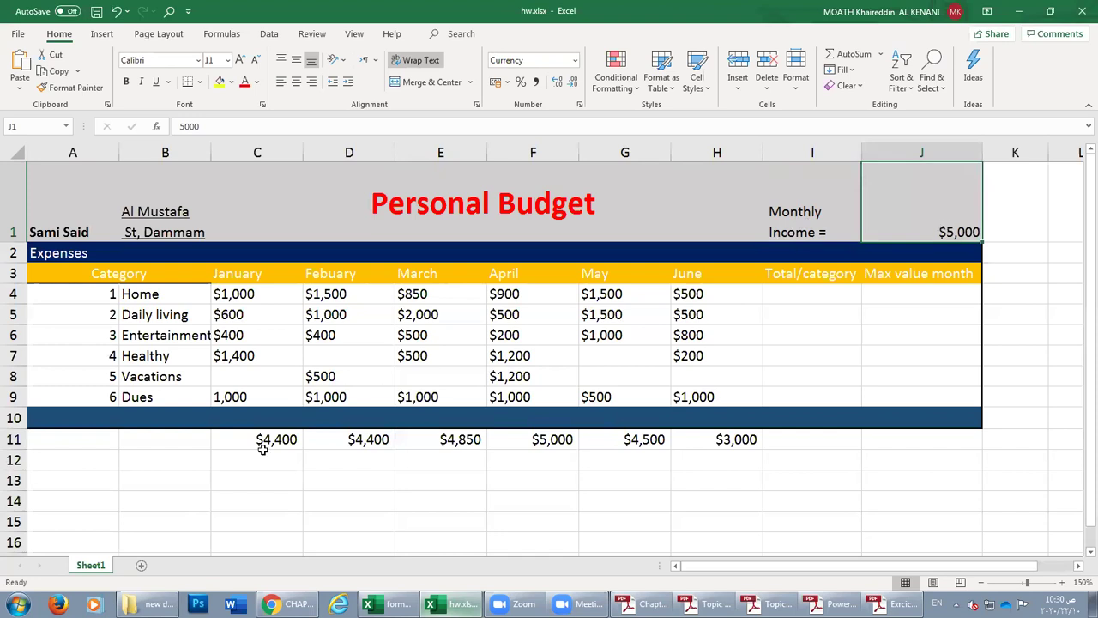
pyautogui.moveTo(919, 218); pyautogui.dragTo(811, 220)
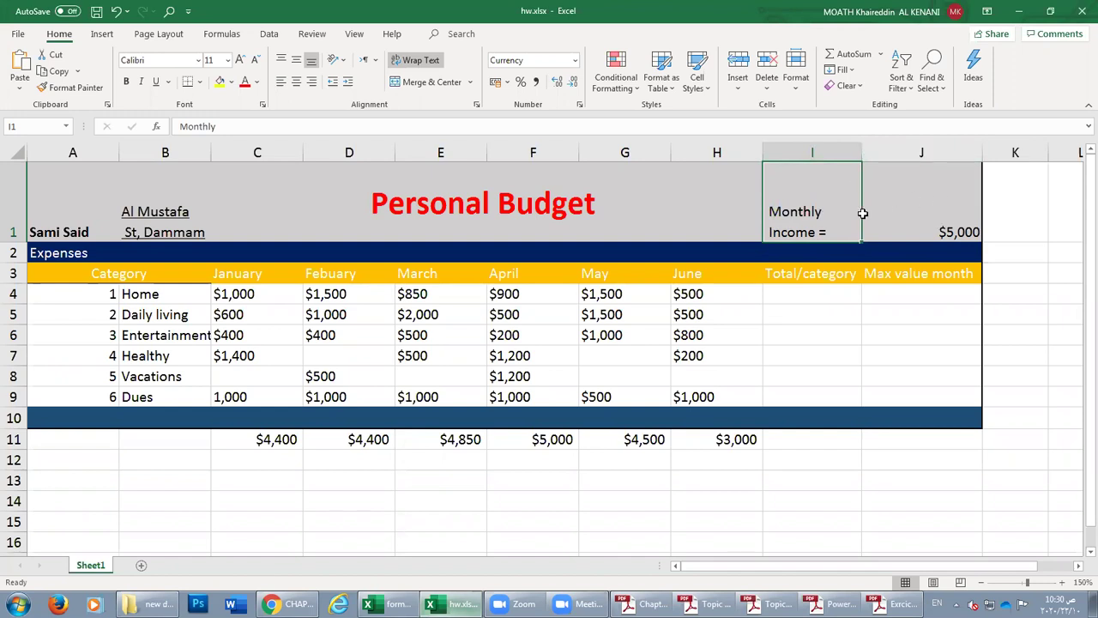
# Enter the formula =J1-C11 in C12 to subtract January's total expenses from the monthly income.
pyautogui.click(932, 223)
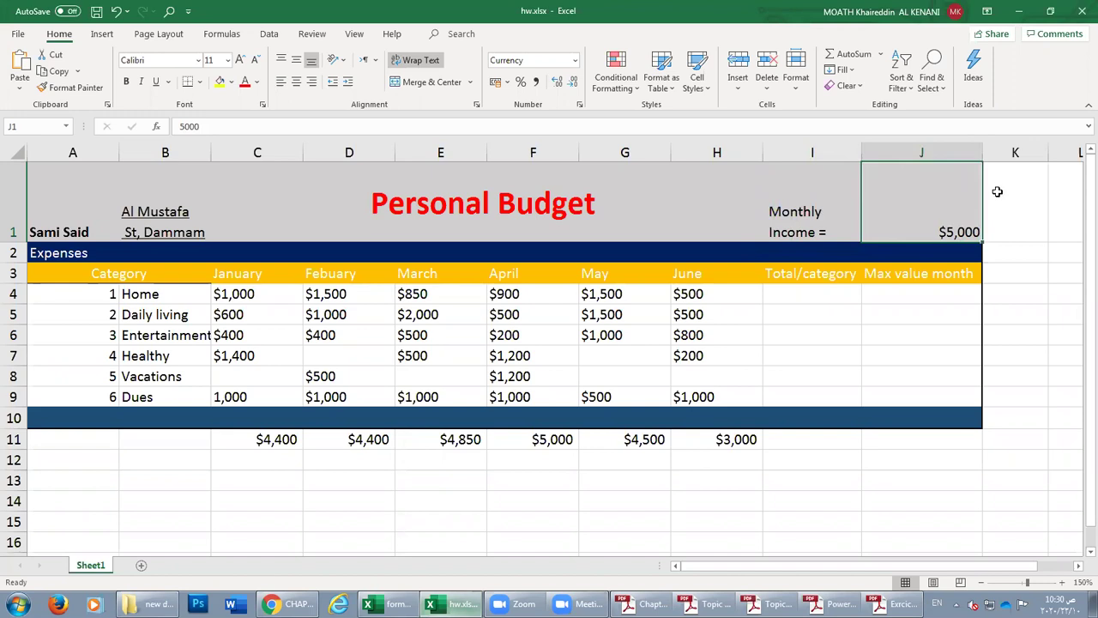
pyautogui.click(270, 463)
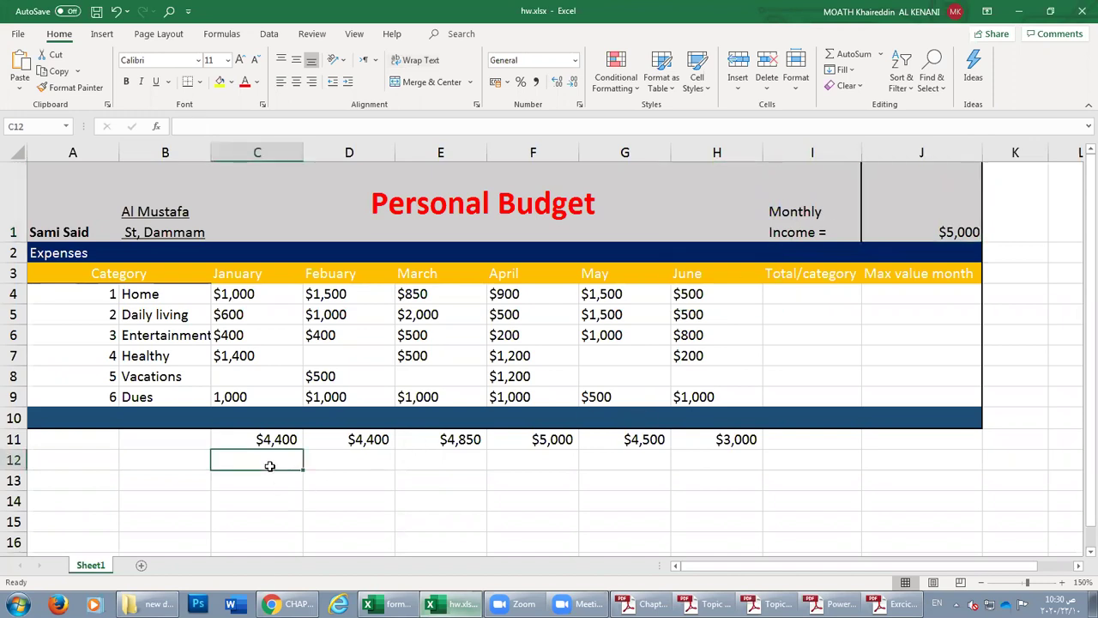
pyautogui.write('=')
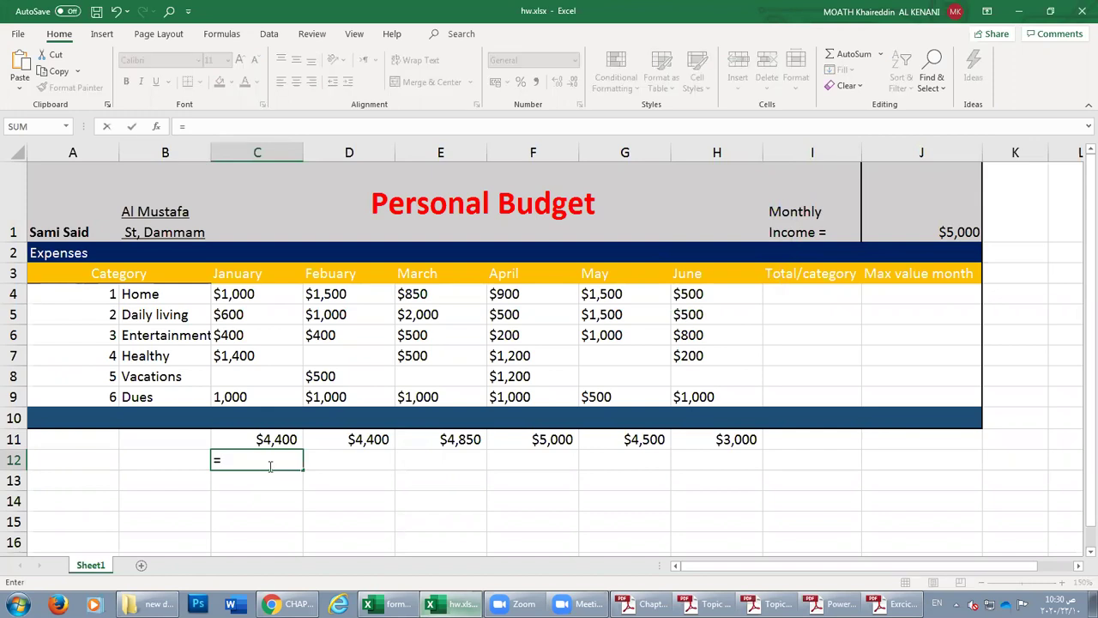
pyautogui.click(943, 214)
pyautogui.write('-')
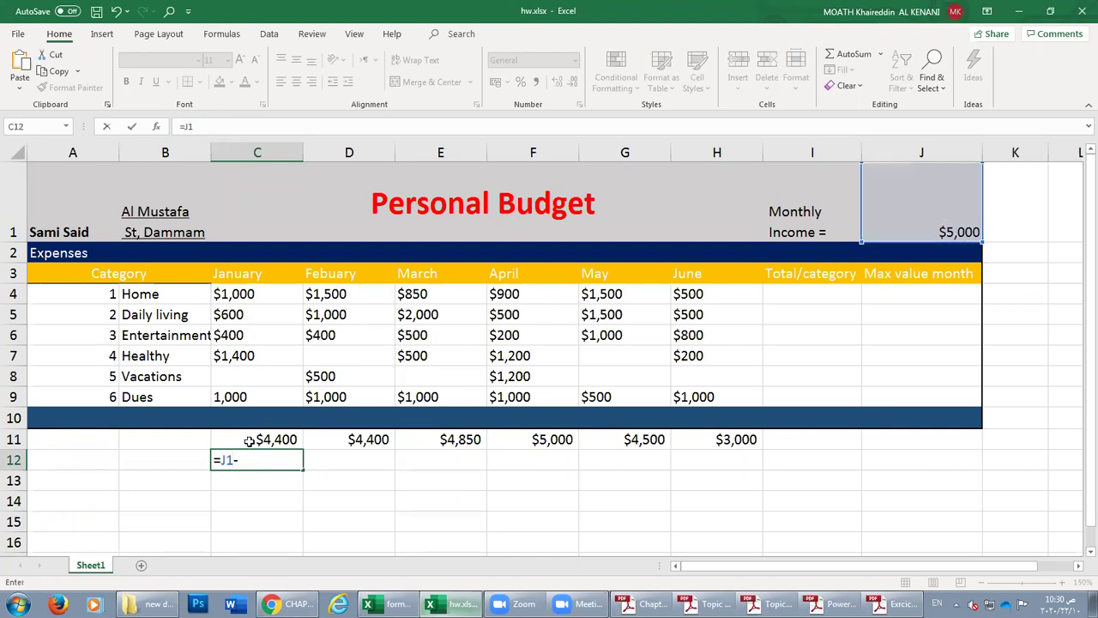
pyautogui.click(248, 441)
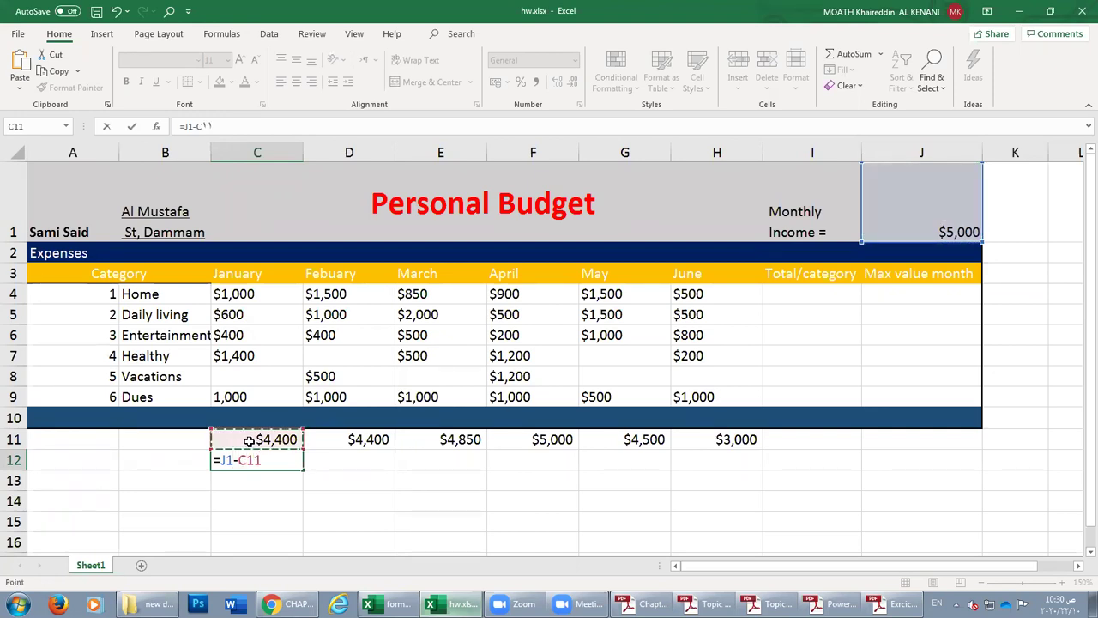
pyautogui.press('Return')
# Fill the relative-reference formula from C12 across row 12 through the June column, H12.
pyautogui.click(266, 460)
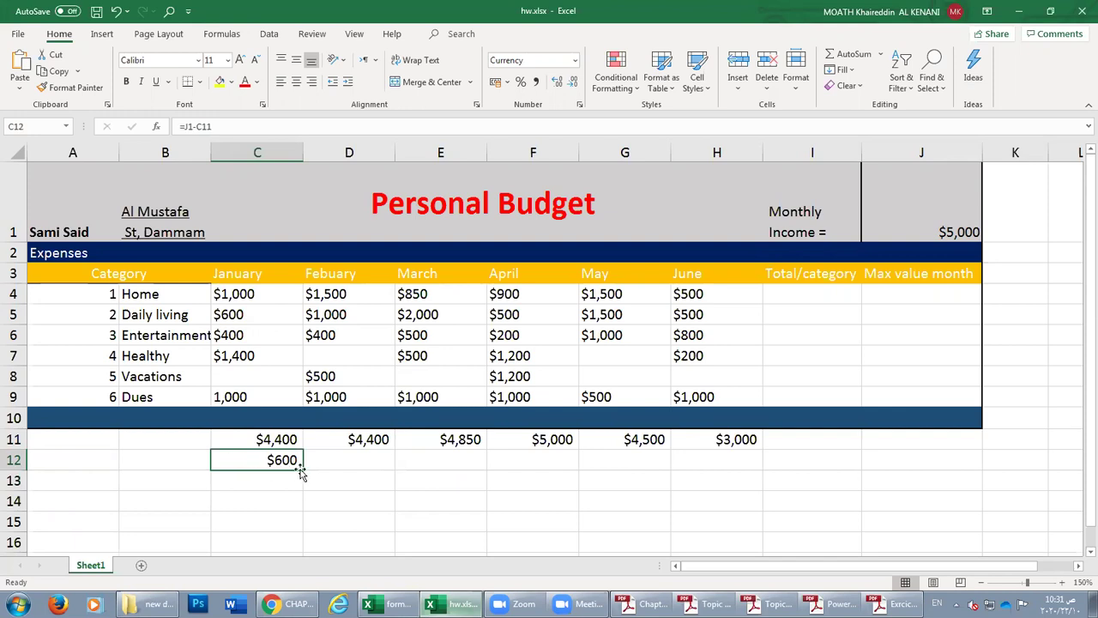
pyautogui.moveTo(302, 470); pyautogui.dragTo(720, 468)
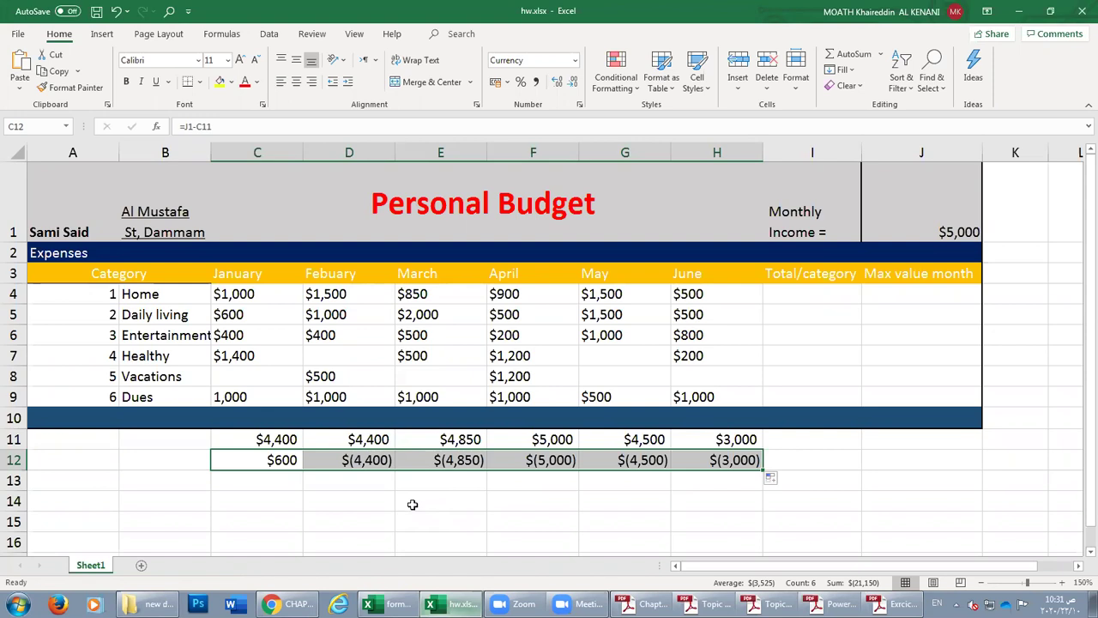
pyautogui.click(360, 498)
# Examine which cells the formulas in D12, F12 and C12 refer to, comparing the copies with the original.
pyautogui.click(358, 468)
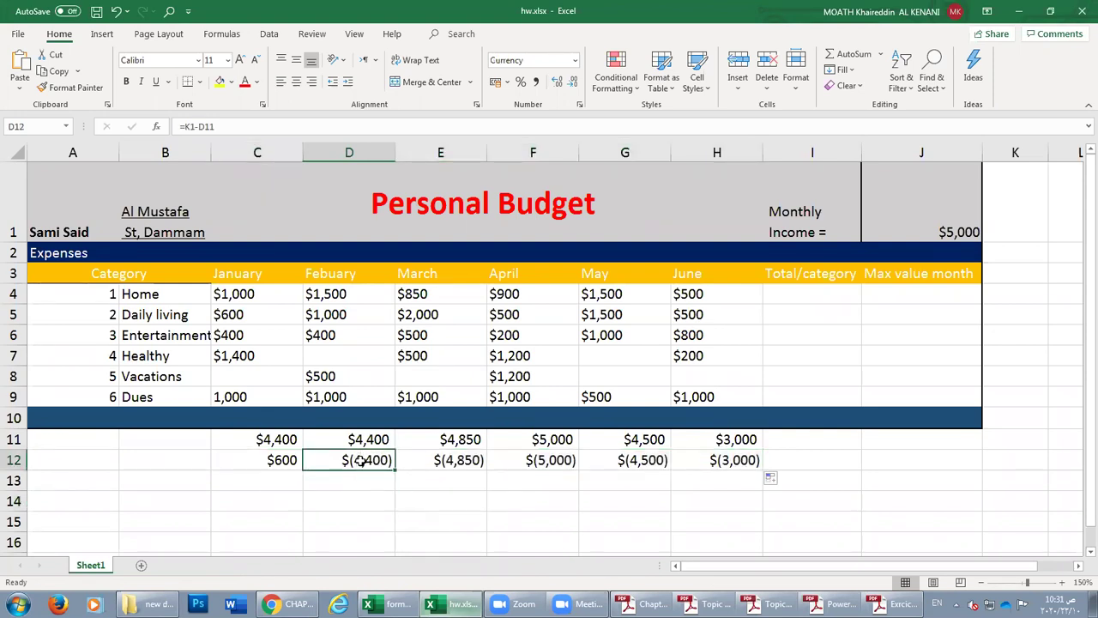
pyautogui.doubleClick(360, 461)
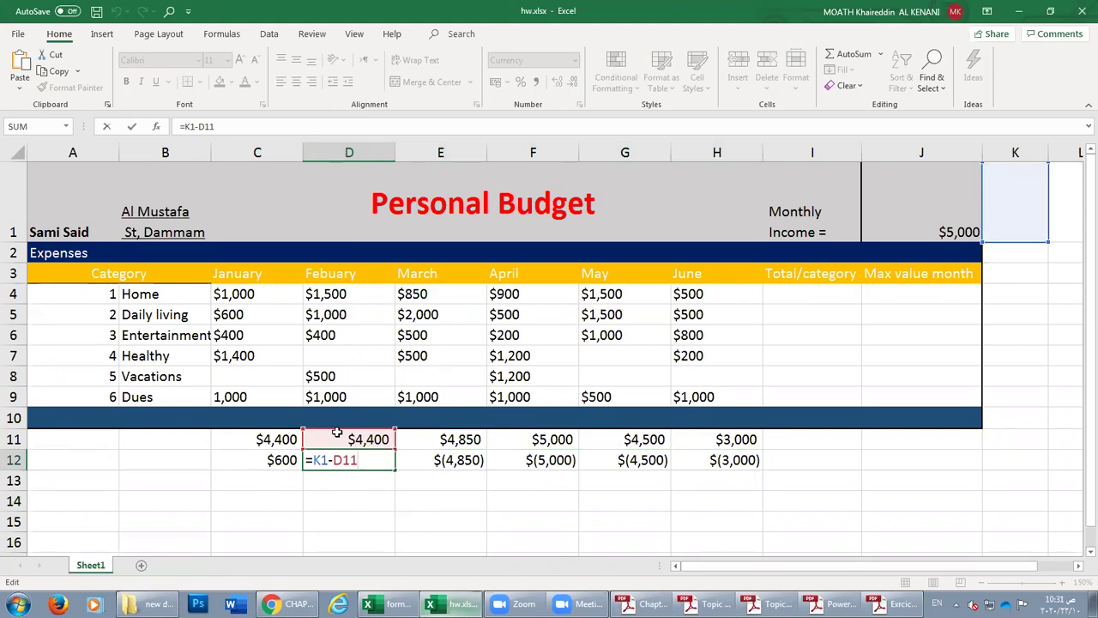
pyautogui.press('Return')
pyautogui.doubleClick(532, 459)
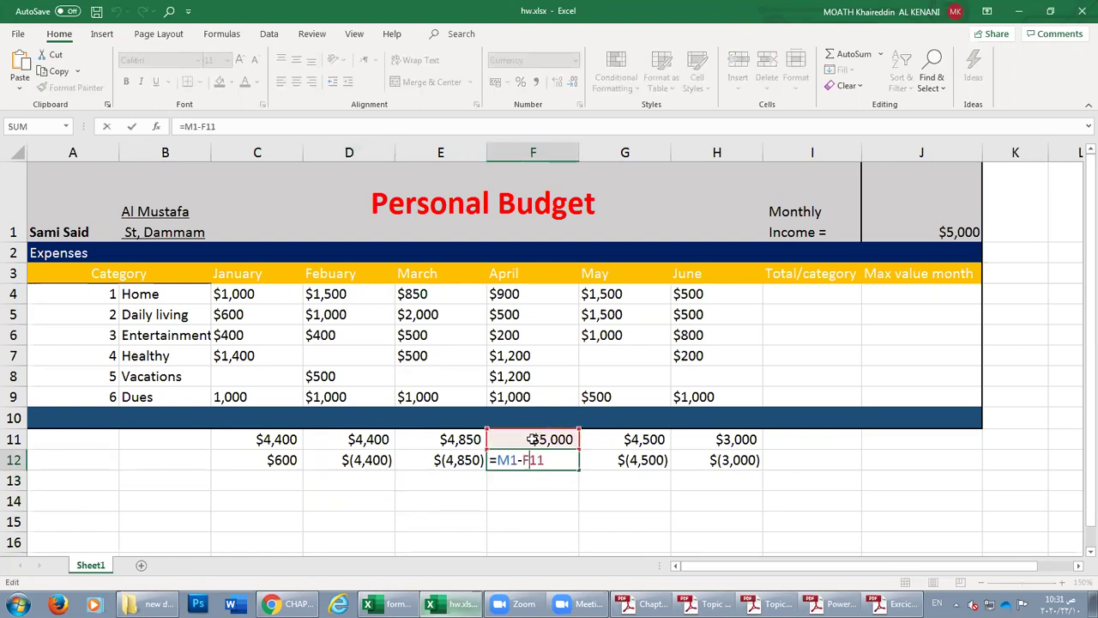
pyautogui.click(1079, 566)
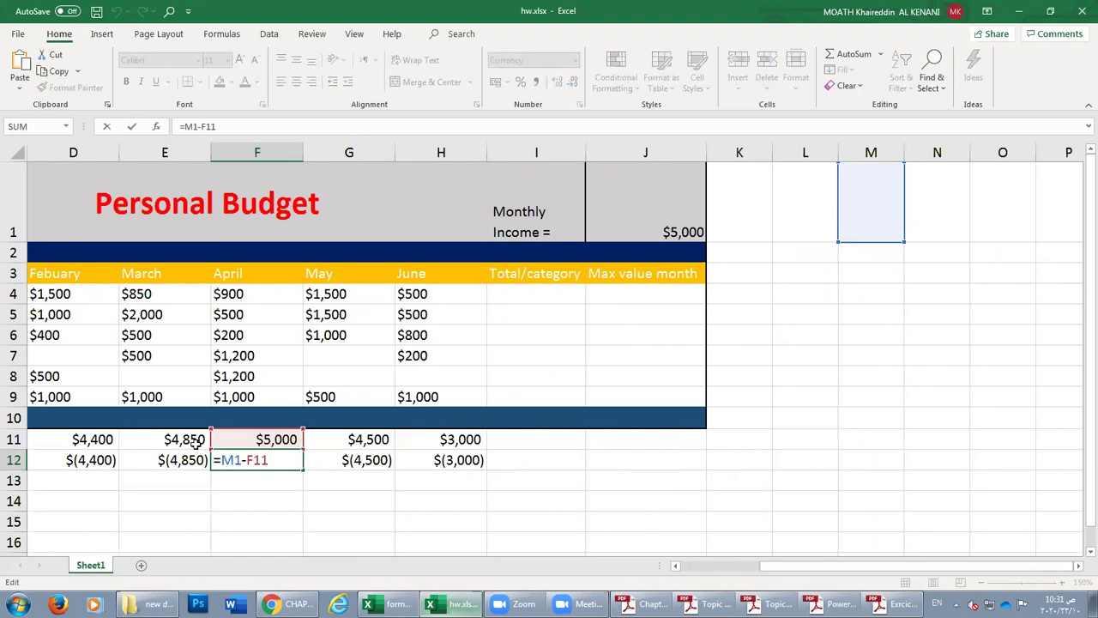
pyautogui.moveTo(780, 569); pyautogui.dragTo(726, 573)
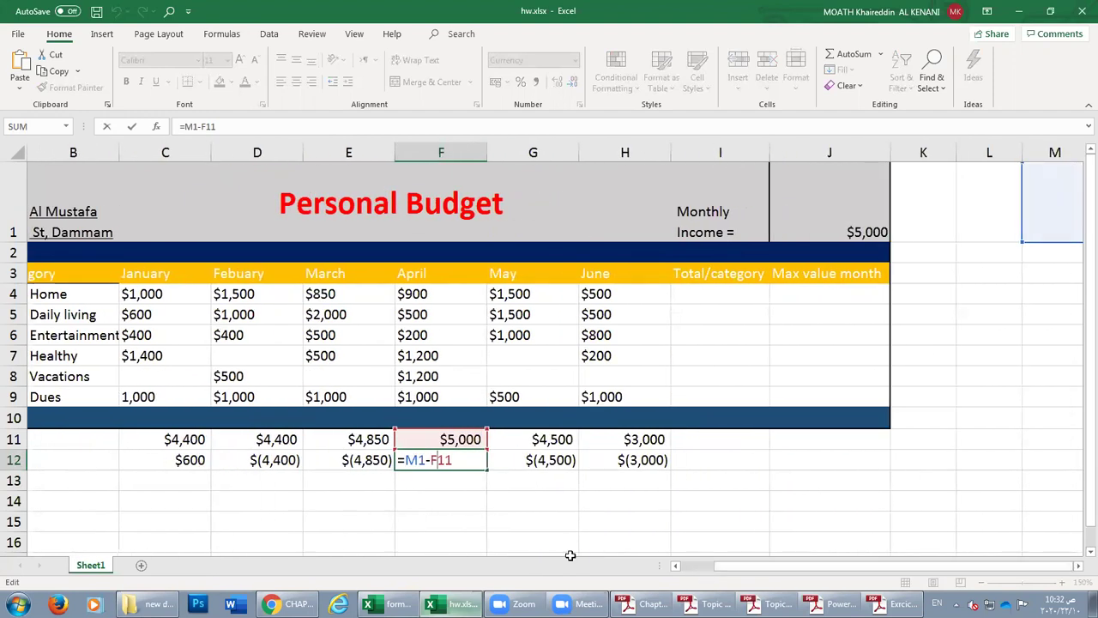
pyautogui.click(189, 461)
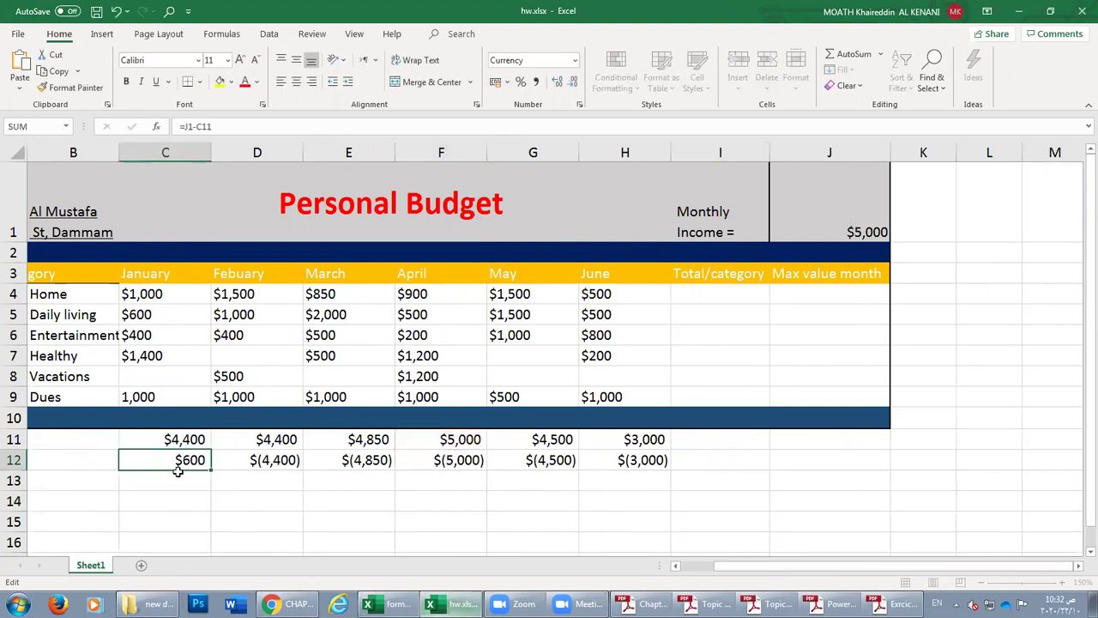
pyautogui.moveTo(740, 570); pyautogui.dragTo(640, 567)
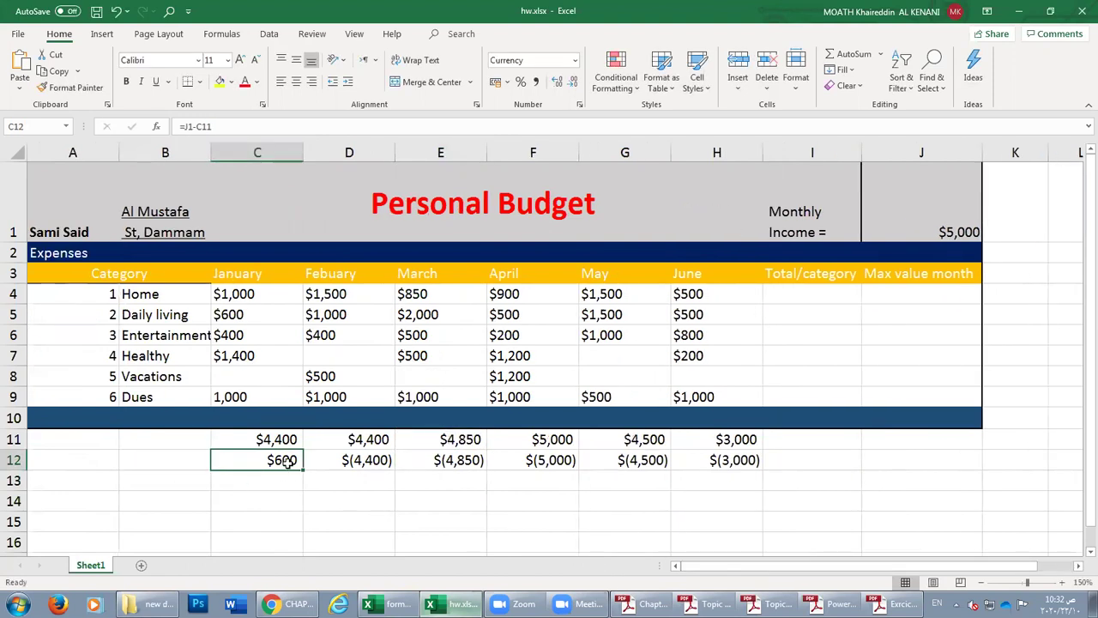
pyautogui.doubleClick(289, 462)
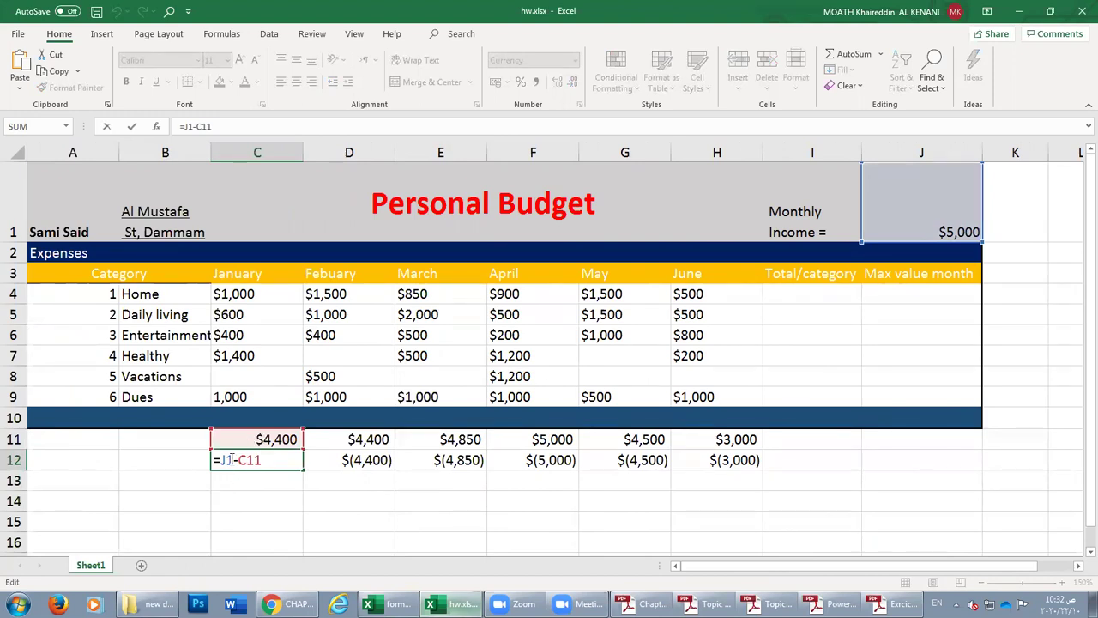
pyautogui.moveTo(275, 459); pyautogui.dragTo(223, 461)
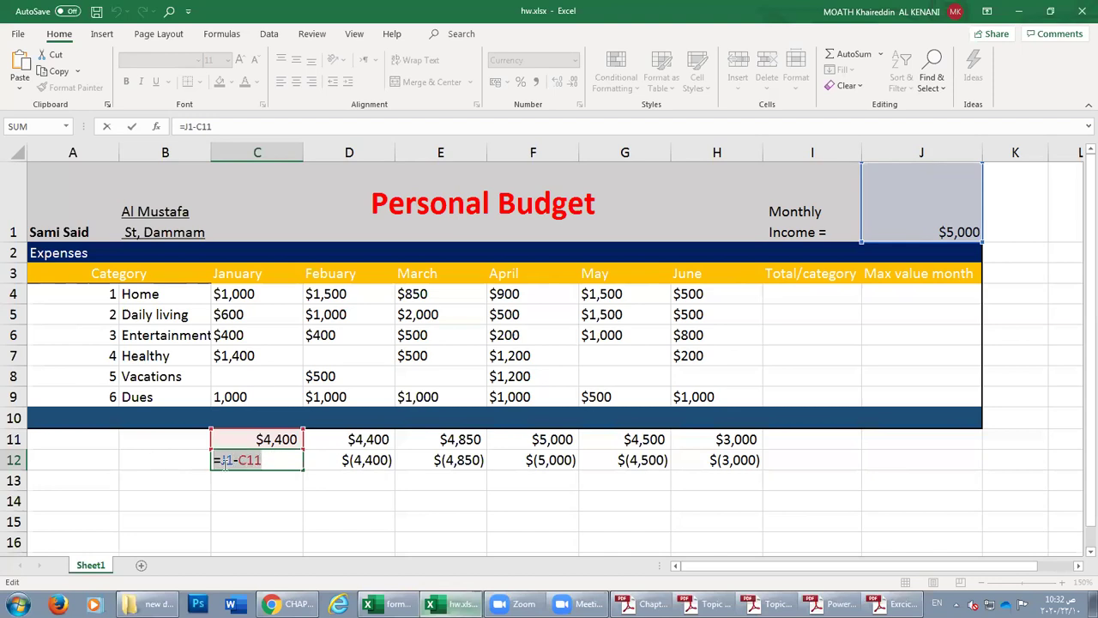
pyautogui.click(223, 461)
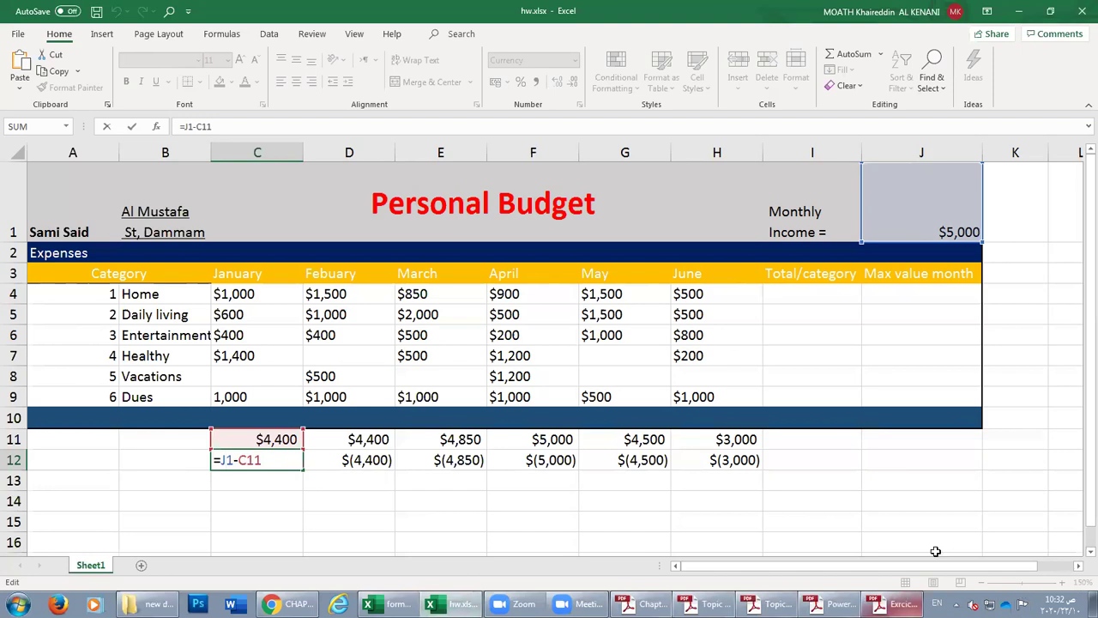
pyautogui.press('Return')
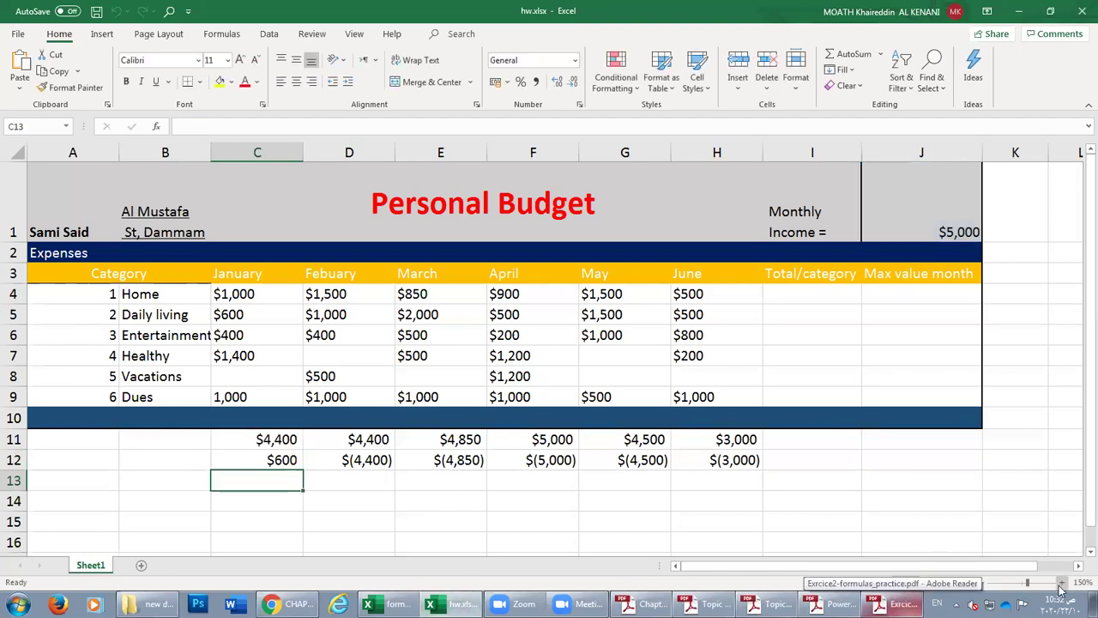
# Change the formula in C12 to =$J$1-C11 so that the monthly income reference is absolute.
pyautogui.keyDown('ctrl'); pyautogui.scroll(2, 682, 534); pyautogui.keyUp('ctrl')
pyautogui.click(317, 504)
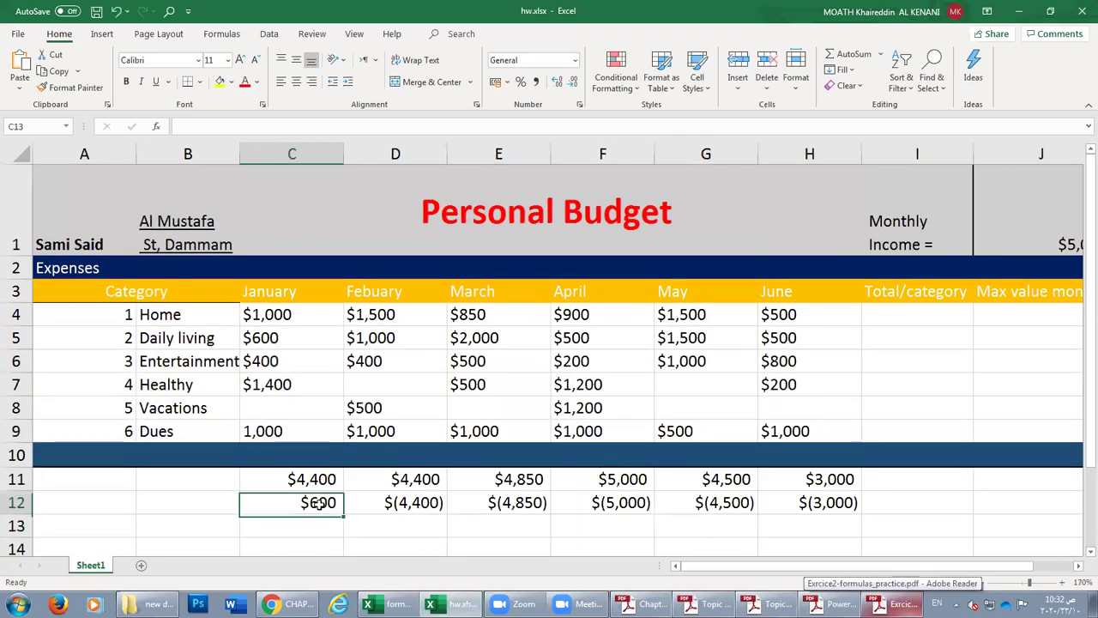
pyautogui.click(1079, 566)
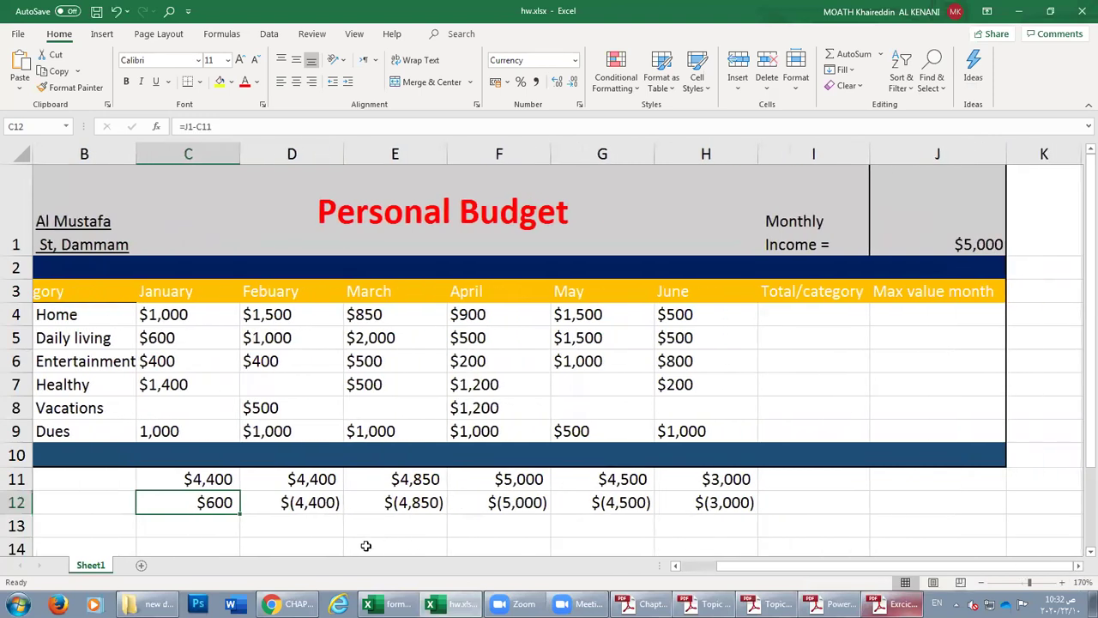
pyautogui.doubleClick(222, 513)
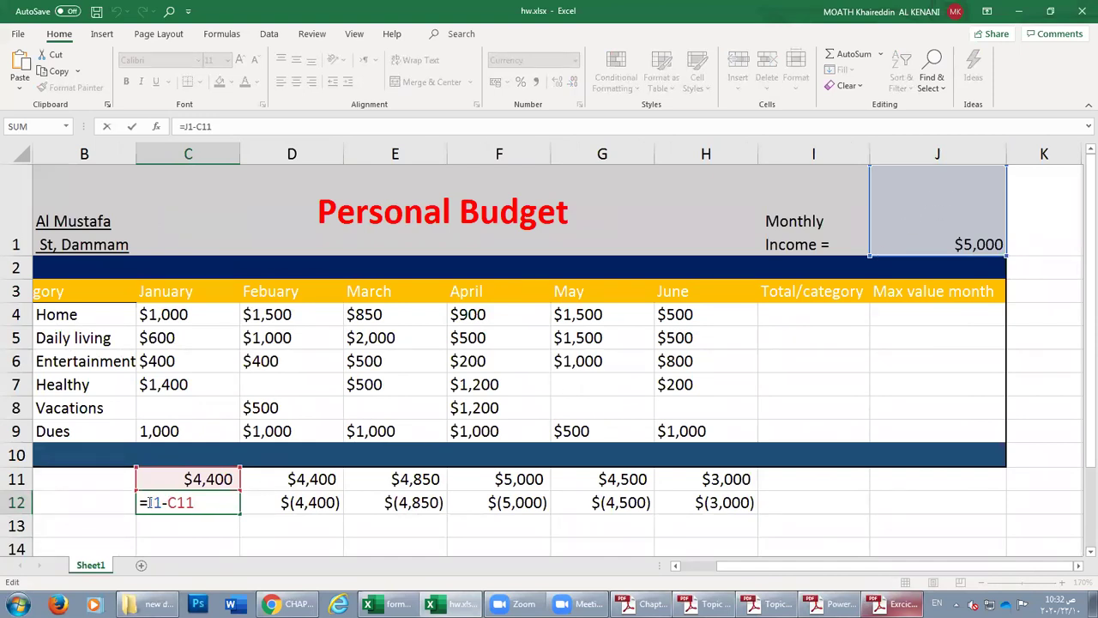
pyautogui.moveTo(150, 503); pyautogui.dragTo(199, 503)
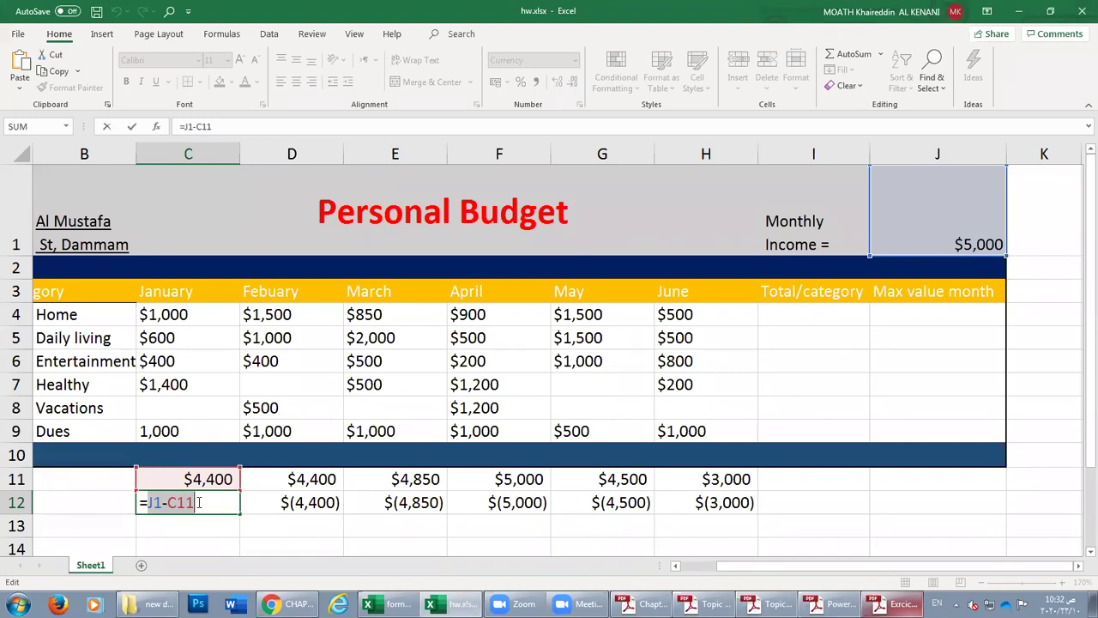
pyautogui.click(165, 502)
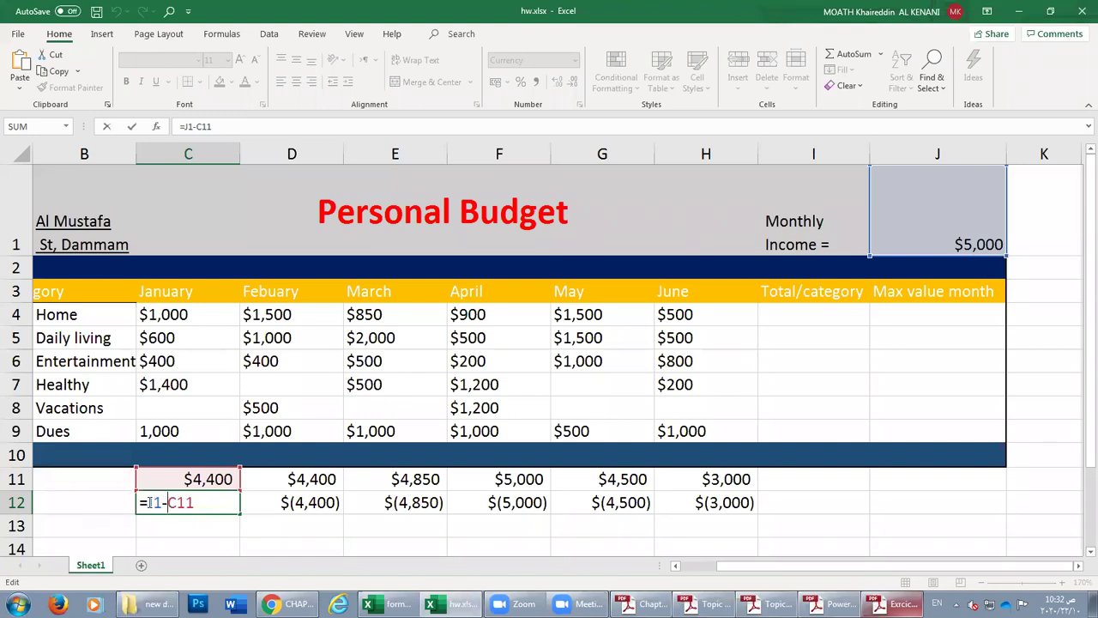
pyautogui.moveTo(149, 502); pyautogui.dragTo(163, 502)
pyautogui.press('F4')
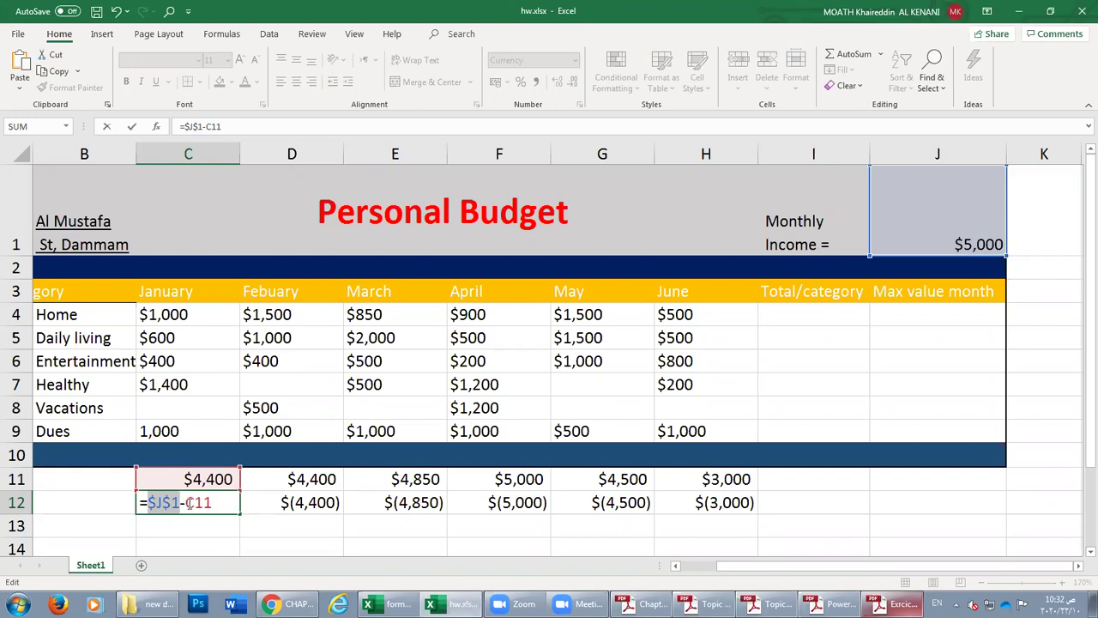
pyautogui.press('BackSpace')
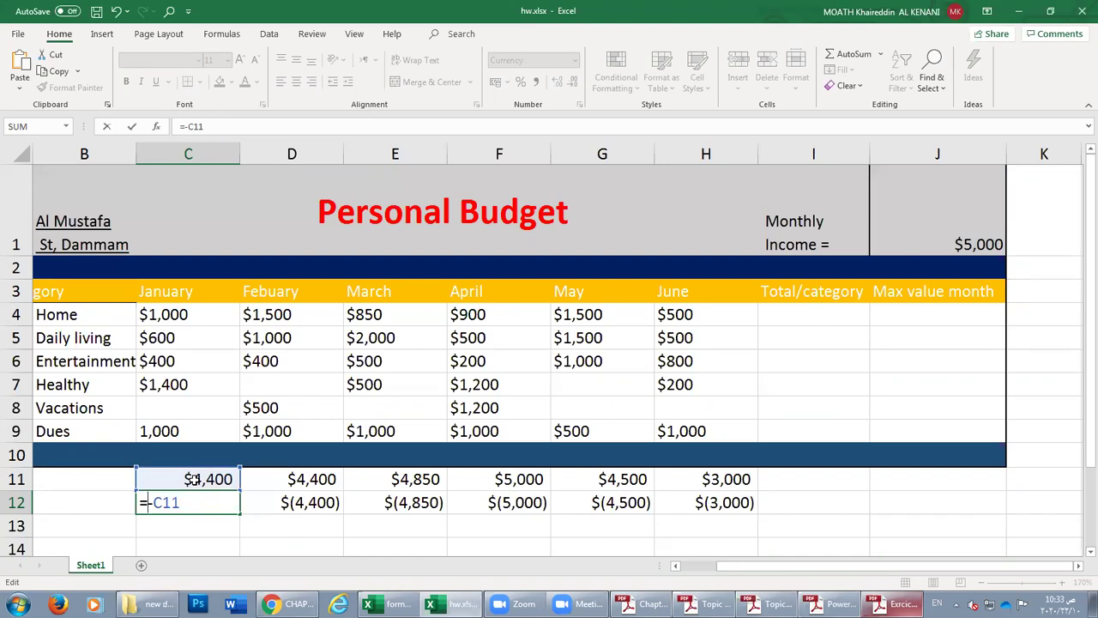
pyautogui.write('$j')
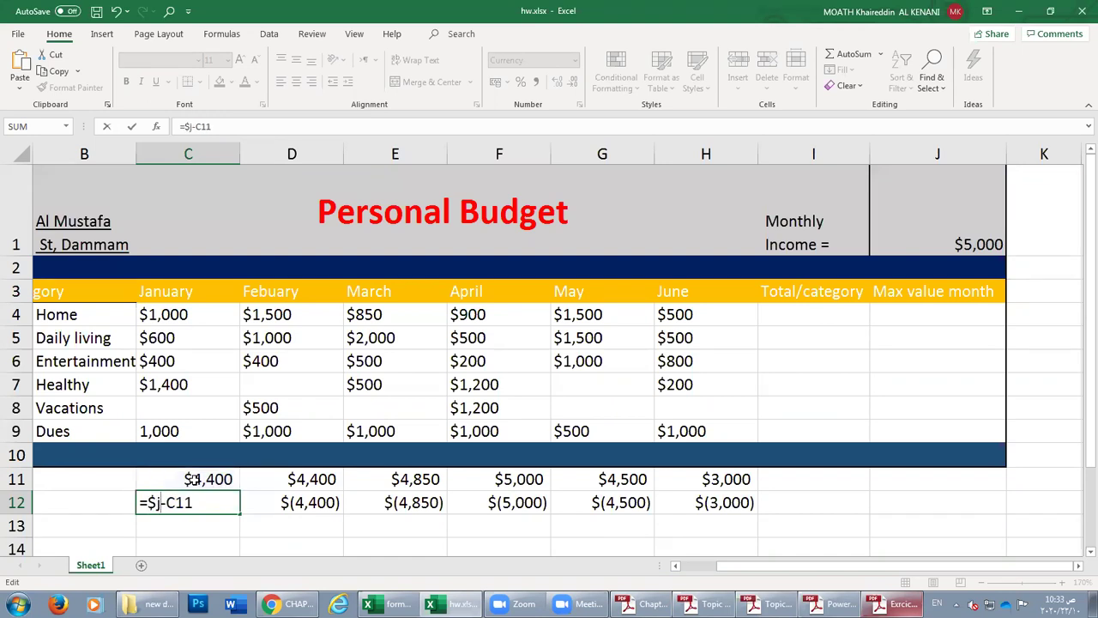
pyautogui.write('$1')
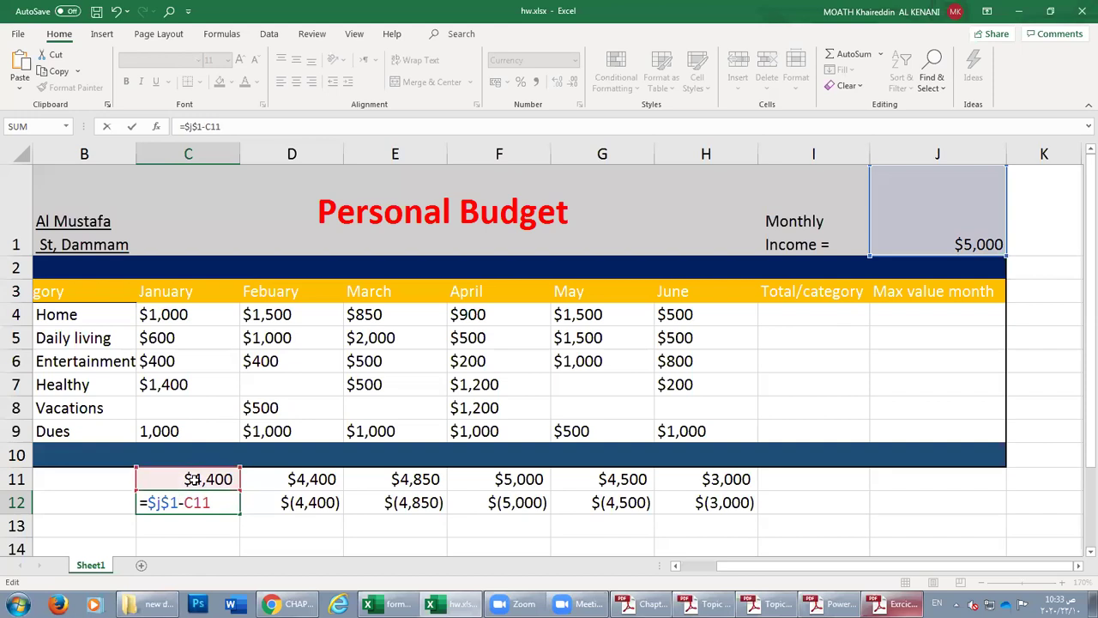
pyautogui.press('Return')
pyautogui.press('Up')
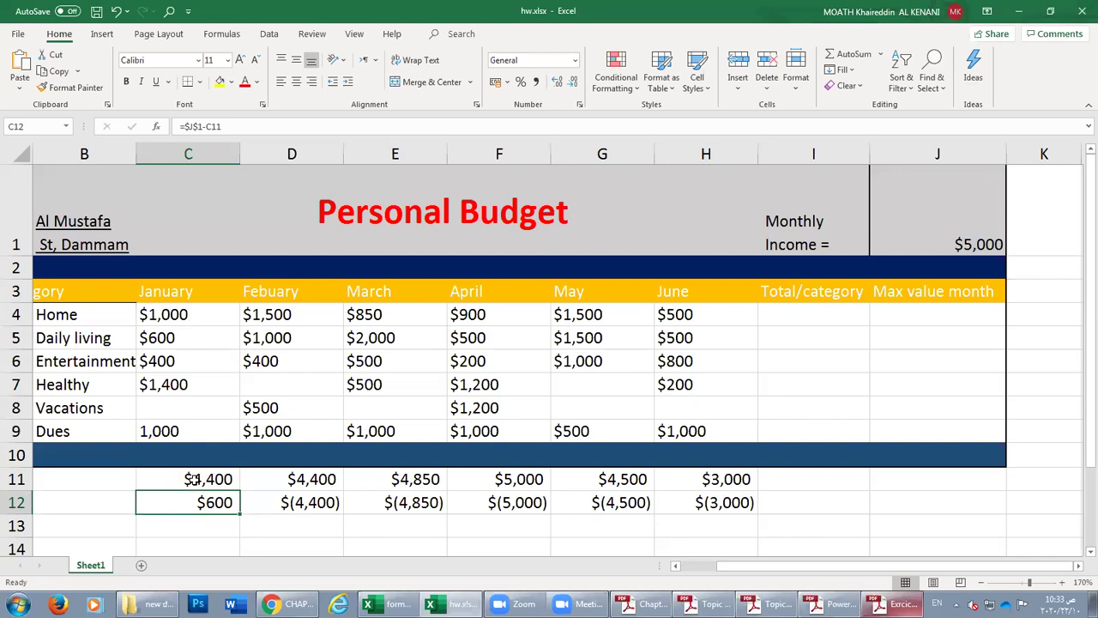
# Fill the absolute-reference formula from C12 across D12:H12, covering February through June.
pyautogui.doubleClick(199, 505)
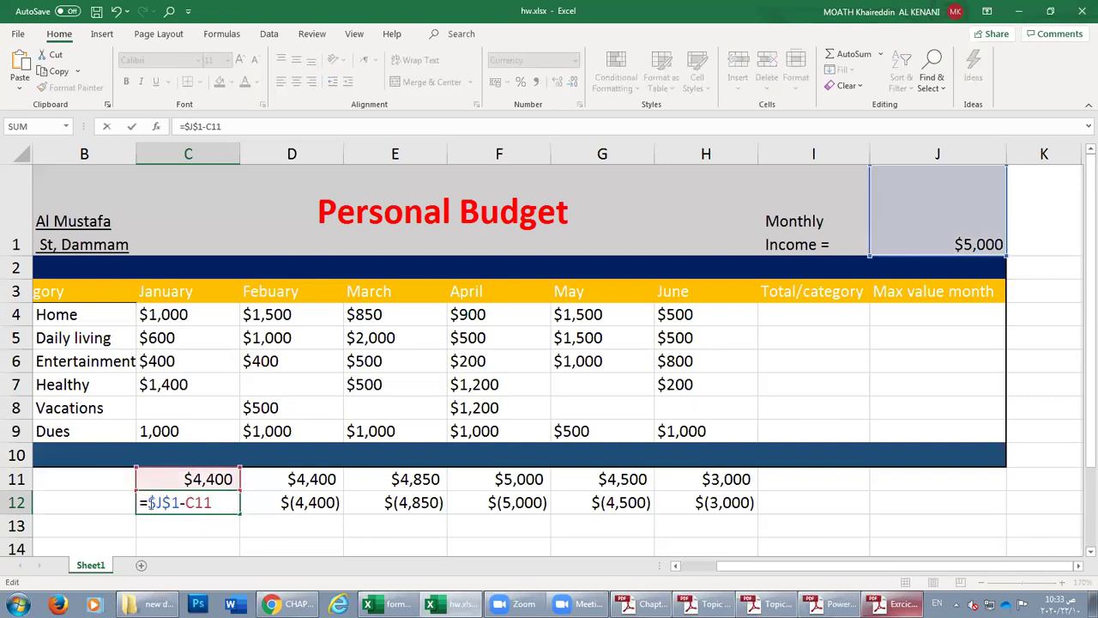
pyautogui.moveTo(148, 502)
pyautogui.mouseDown()
pyautogui.moveTo(170, 502)
pyautogui.moveTo(151, 501)
pyautogui.mouseUp()
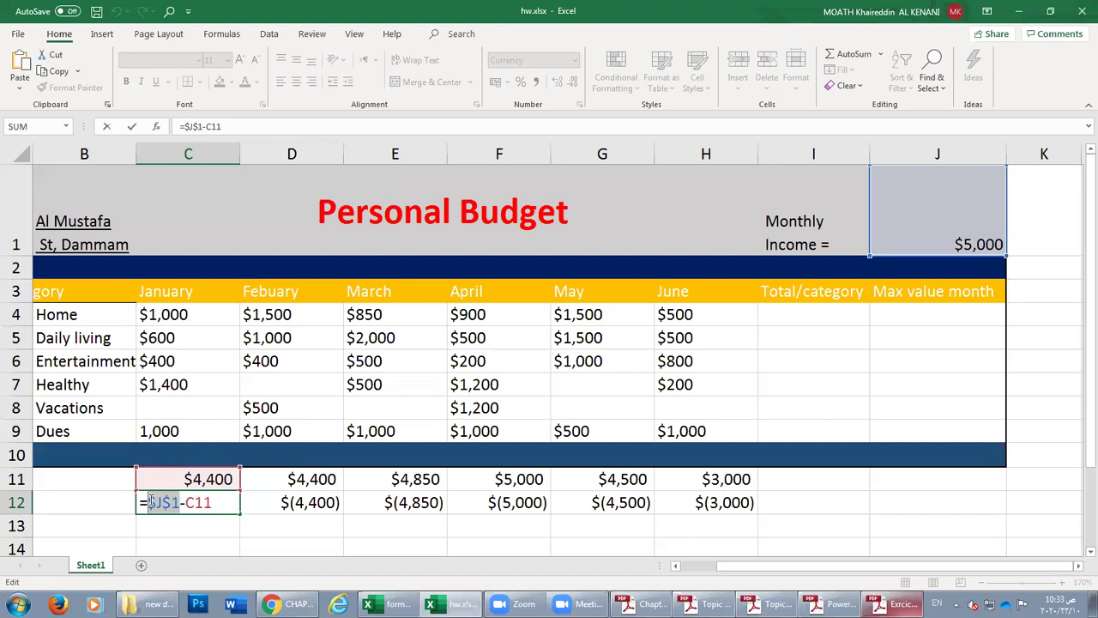
pyautogui.press('Return')
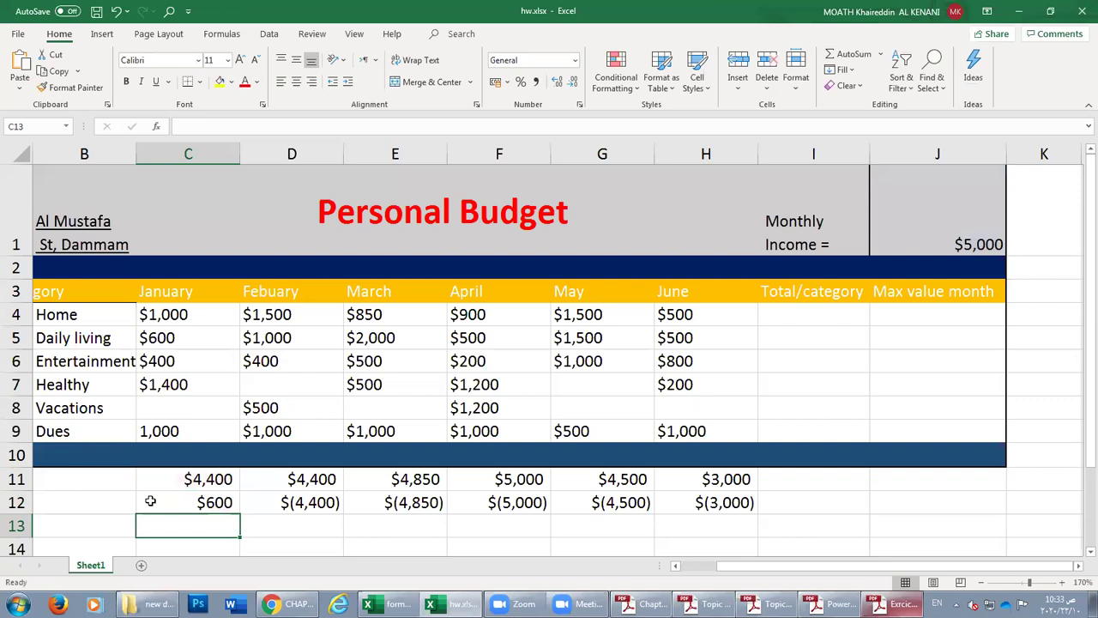
pyautogui.click(142, 502)
pyautogui.moveTo(240, 515); pyautogui.dragTo(723, 514)
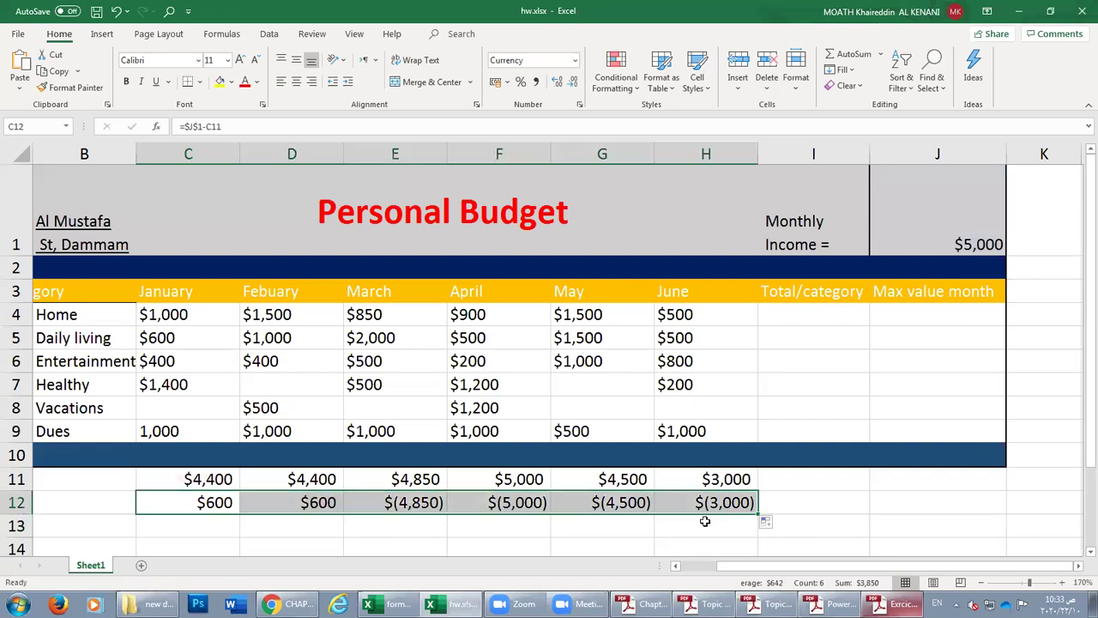
# Examine the filled formulas in D12 and E12, comparing the absolute $J$1 reference with the relative E11 reference.
pyautogui.click(310, 505)
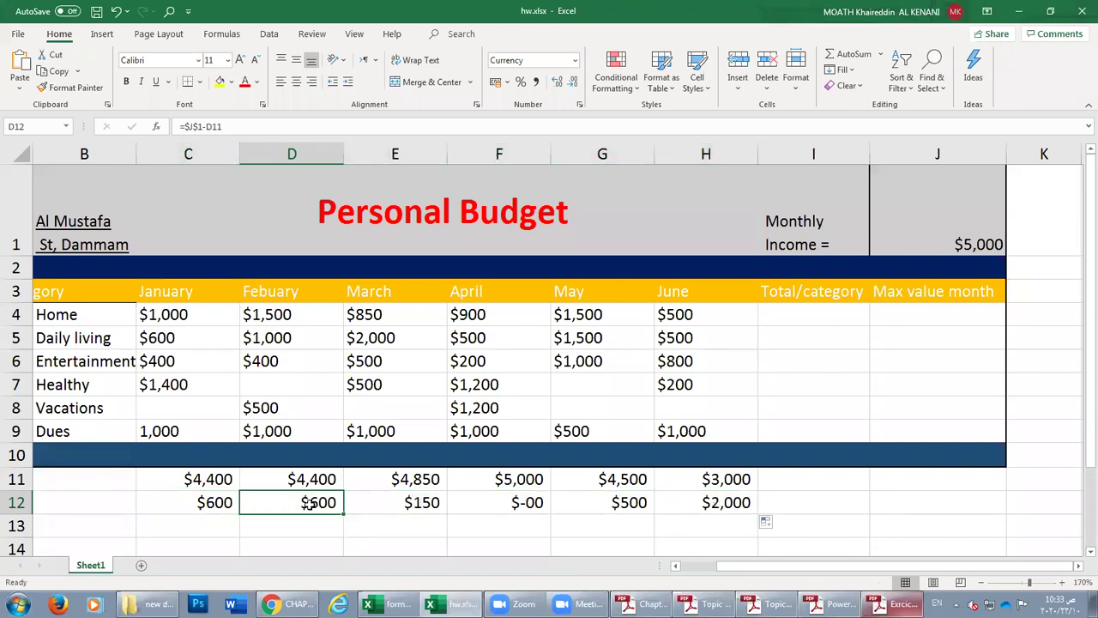
pyautogui.click(407, 505)
pyautogui.doubleClick(408, 504)
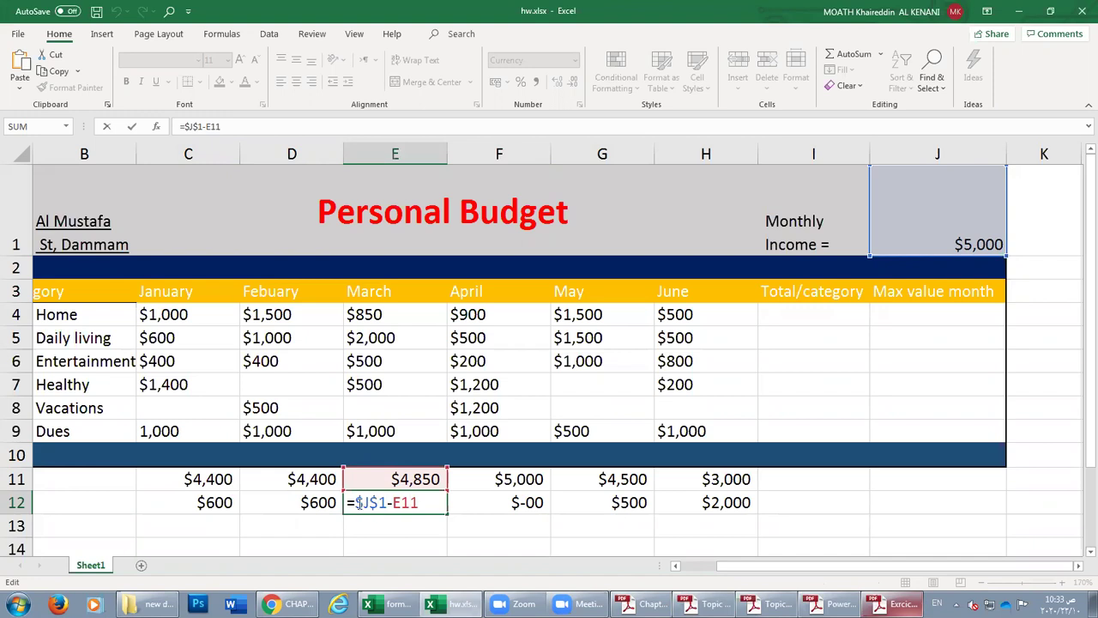
pyautogui.moveTo(353, 502); pyautogui.dragTo(387, 502)
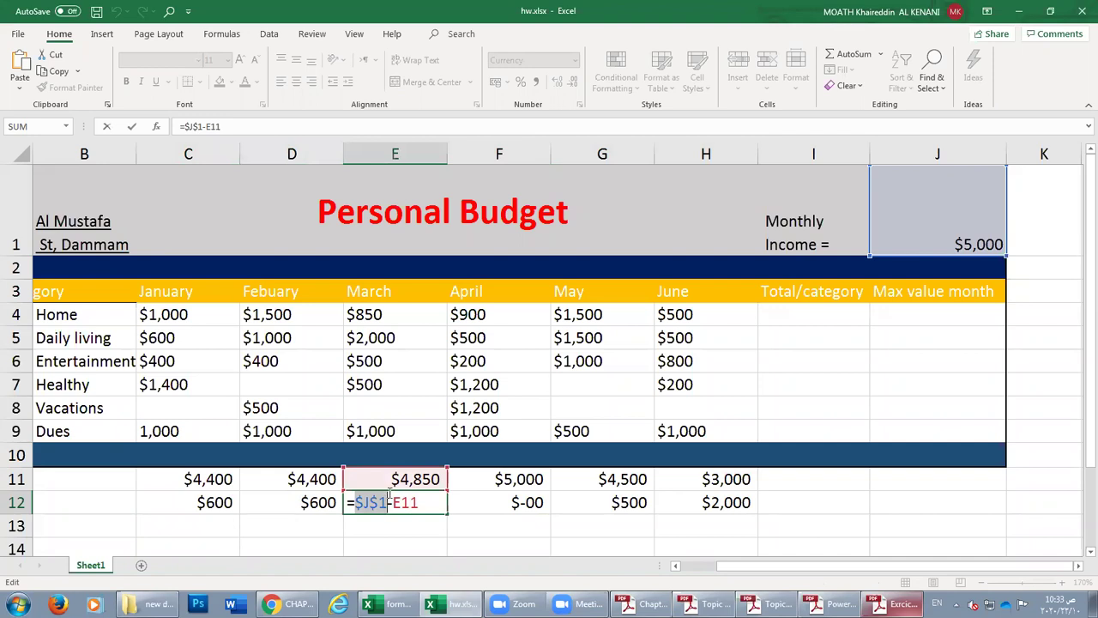
pyautogui.moveTo(392, 502); pyautogui.dragTo(418, 503)
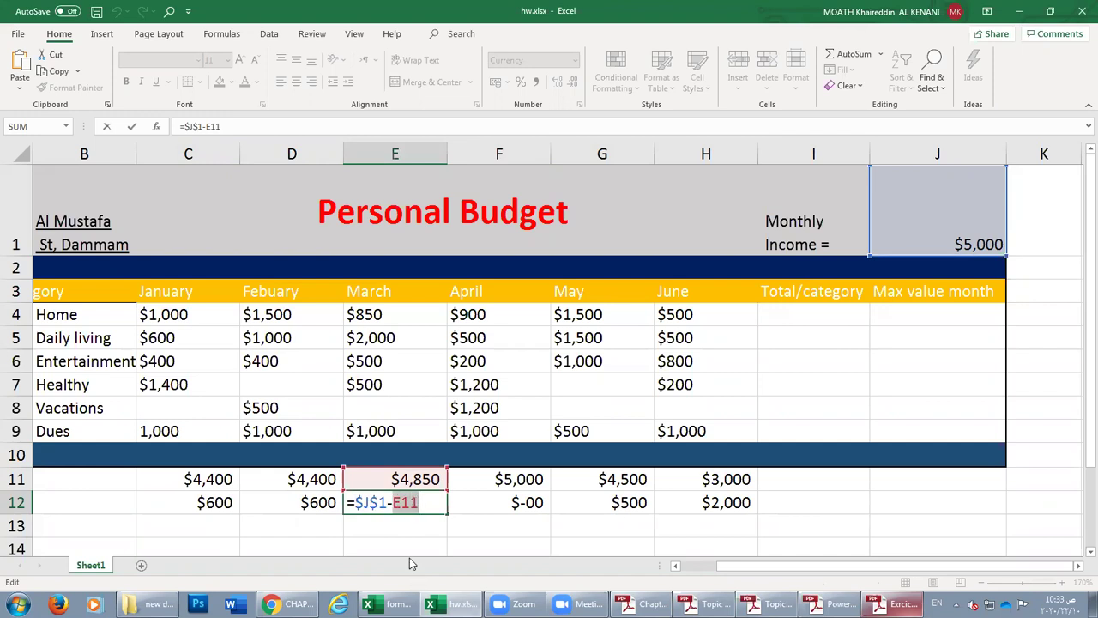
pyautogui.doubleClick(363, 503)
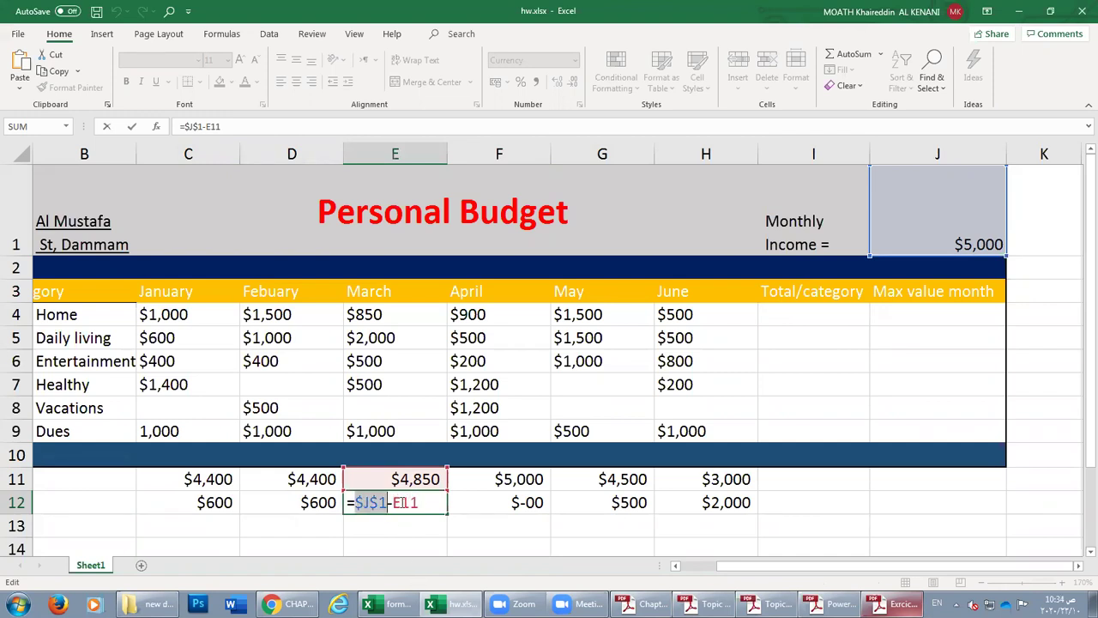
pyautogui.doubleClick(402, 503)
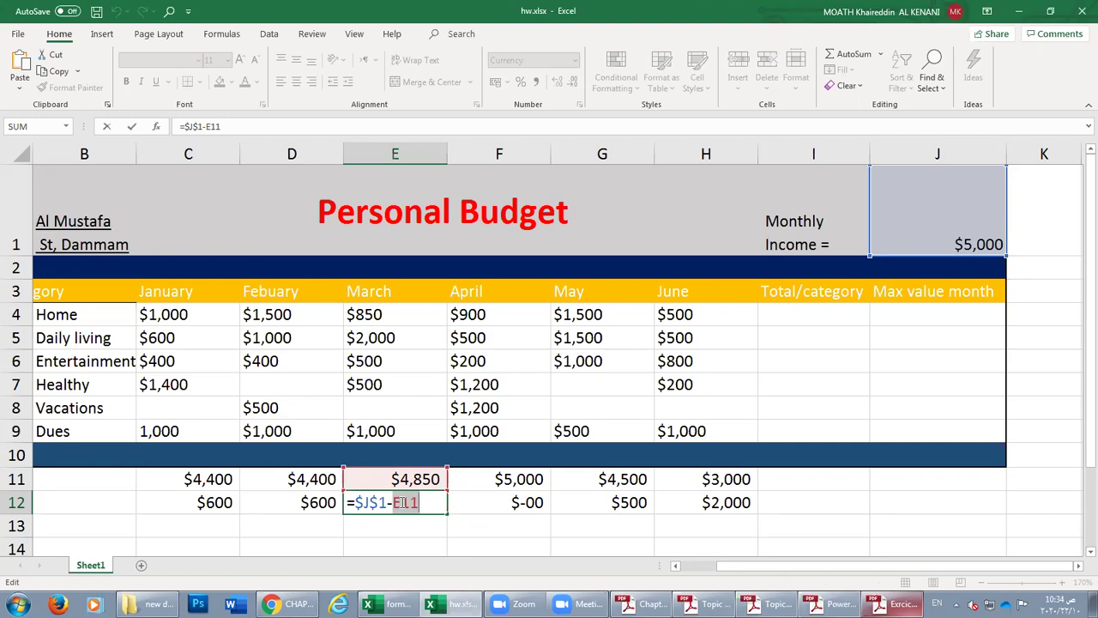
pyautogui.press('Return')
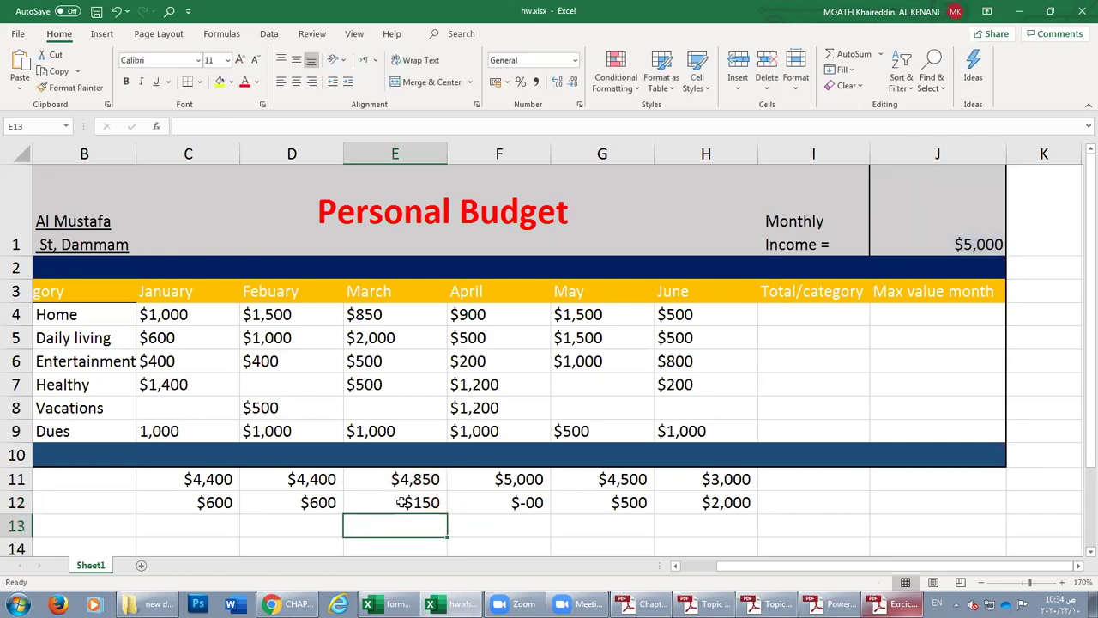
# Clear the remaining-income formulas from C12:H12 and check the monthly income entry in J1.
pyautogui.moveTo(216, 502); pyautogui.dragTo(728, 504)
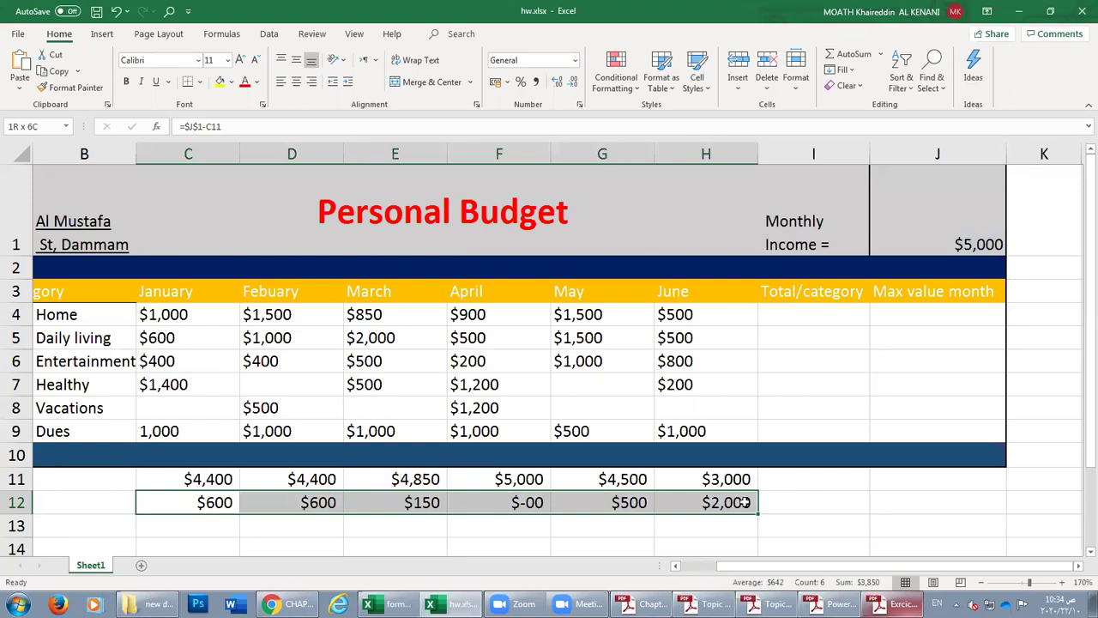
pyautogui.press('Delete')
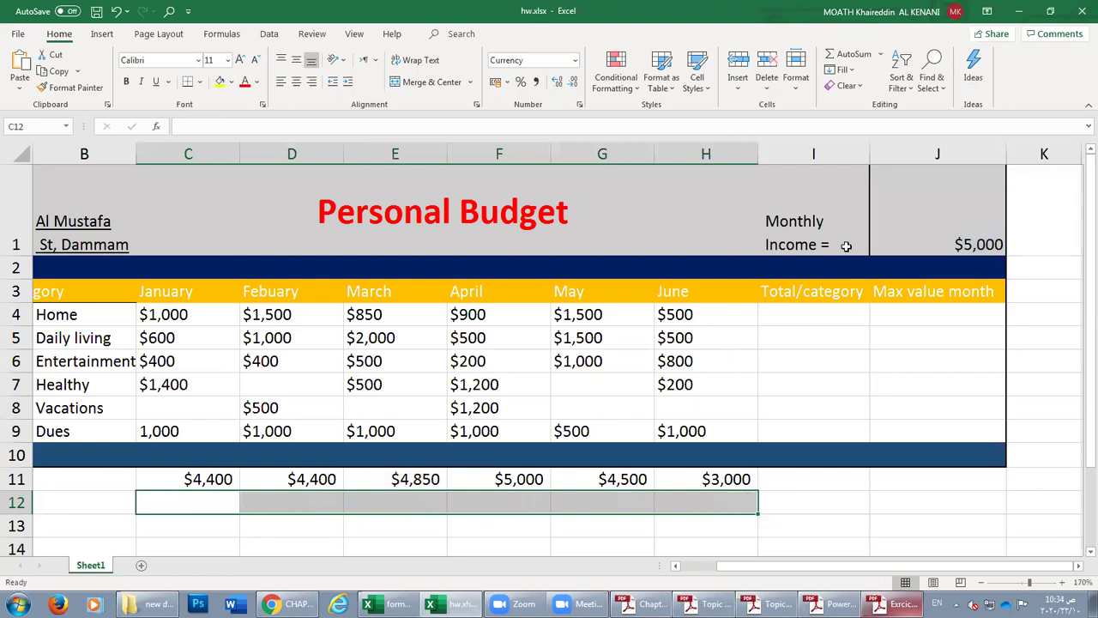
pyautogui.click(777, 246)
pyautogui.click(940, 220)
pyautogui.doubleClick(940, 220)
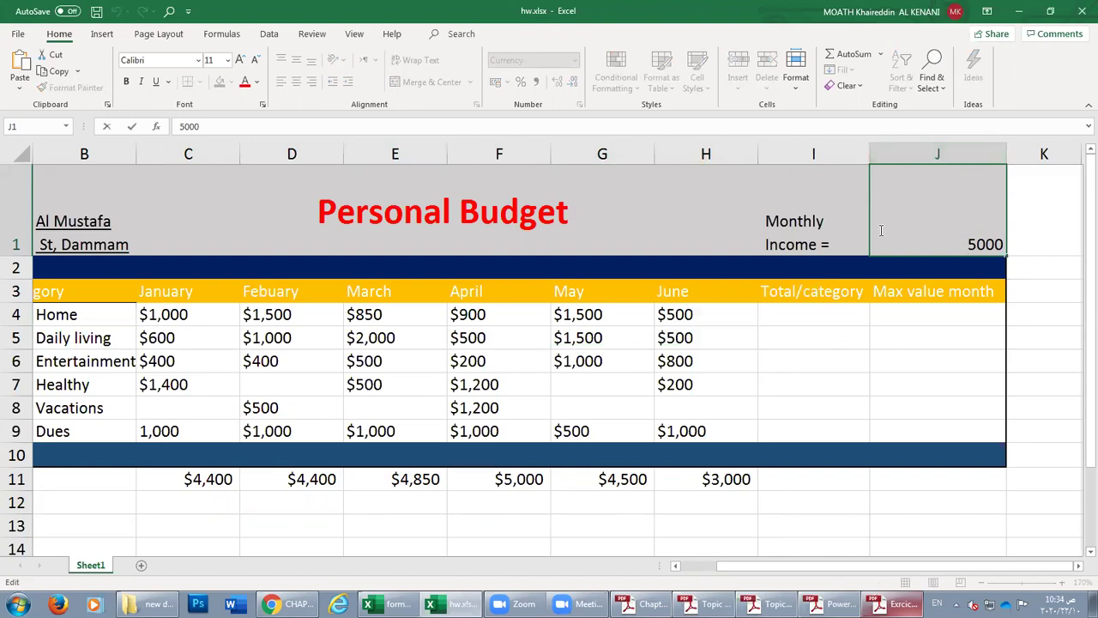
pyautogui.press('Return')
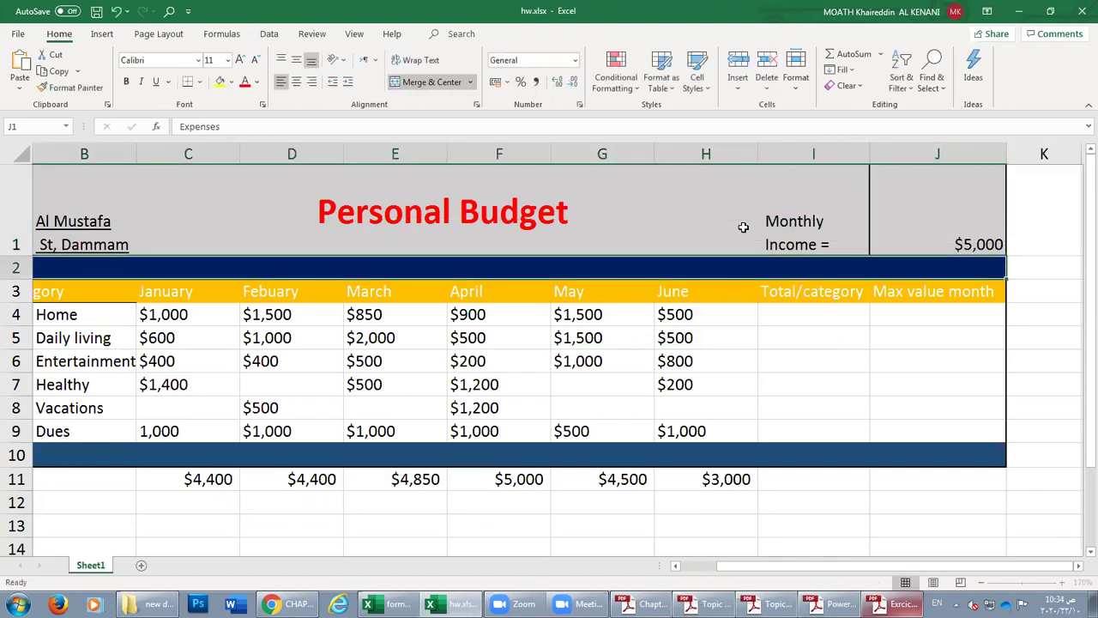
# Enter the formula =J1-C11 in C12 to subtract January's total from the monthly income.
pyautogui.click(199, 504)
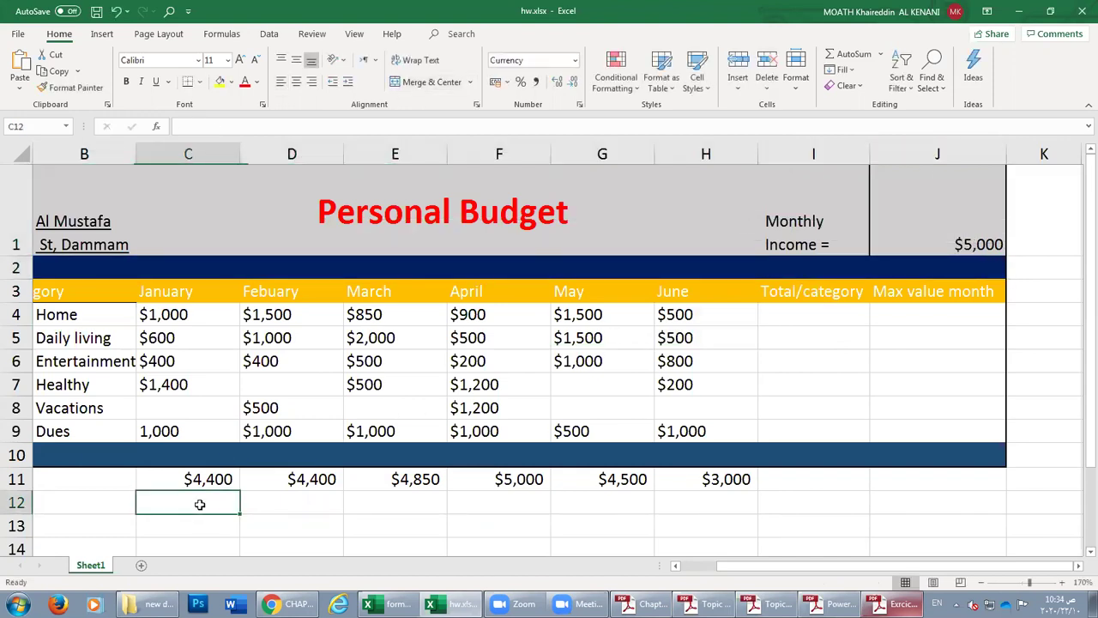
pyautogui.write('=')
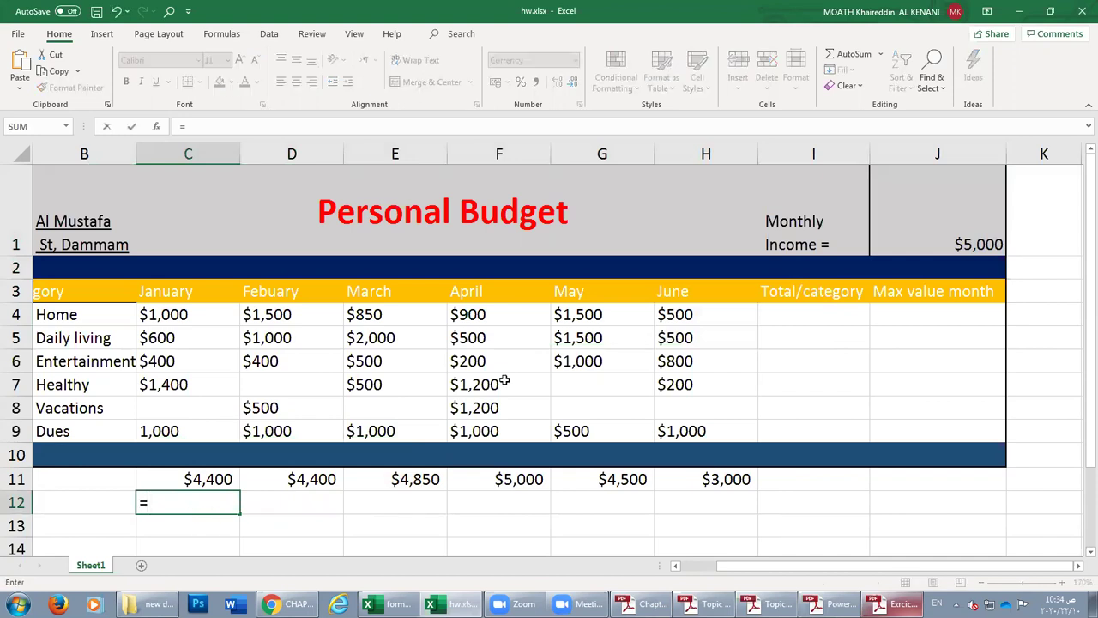
pyautogui.click(936, 209)
pyautogui.write('-')
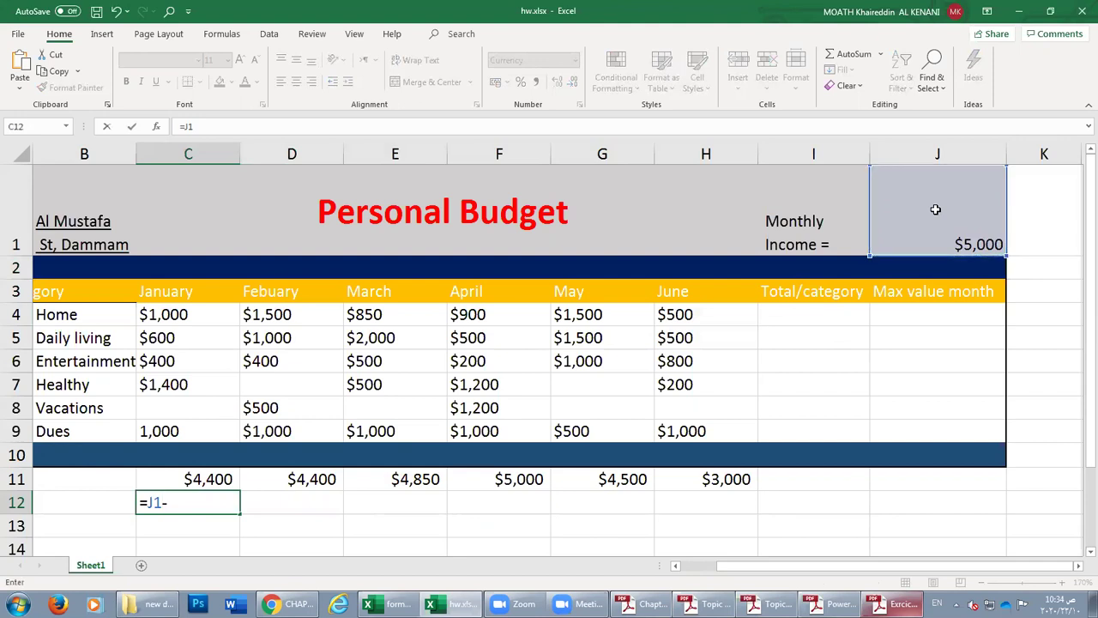
pyautogui.click(191, 479)
pyautogui.press('Return')
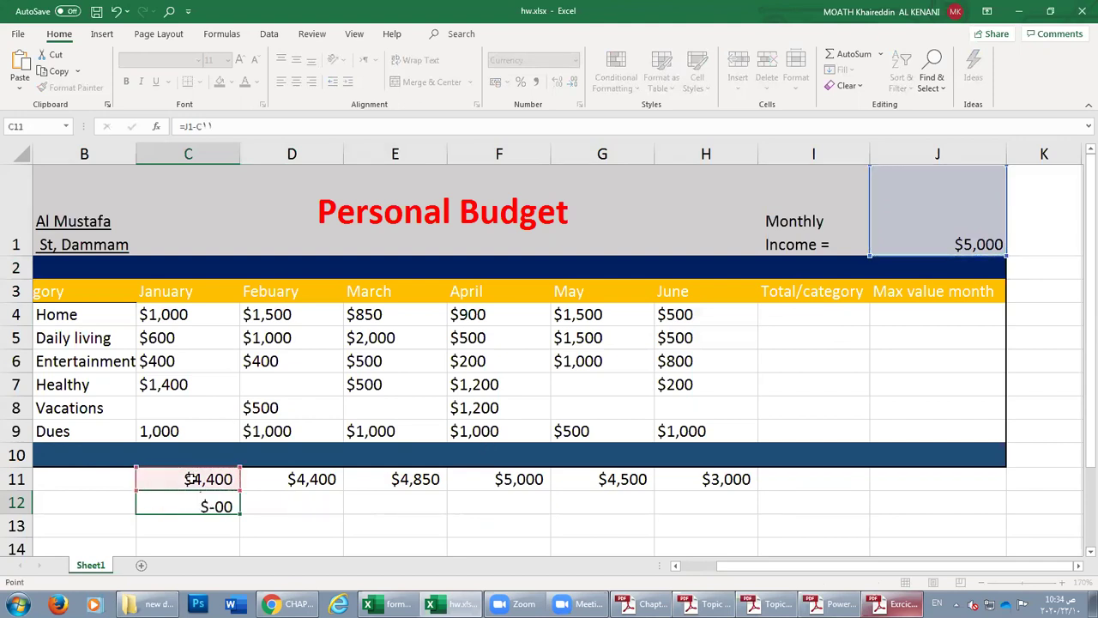
# Review the references in C12 and fill its relative-reference formula across D12:H12.
pyautogui.doubleClick(208, 502)
pyautogui.moveTo(148, 502); pyautogui.dragTo(170, 502)
pyautogui.click(171, 502)
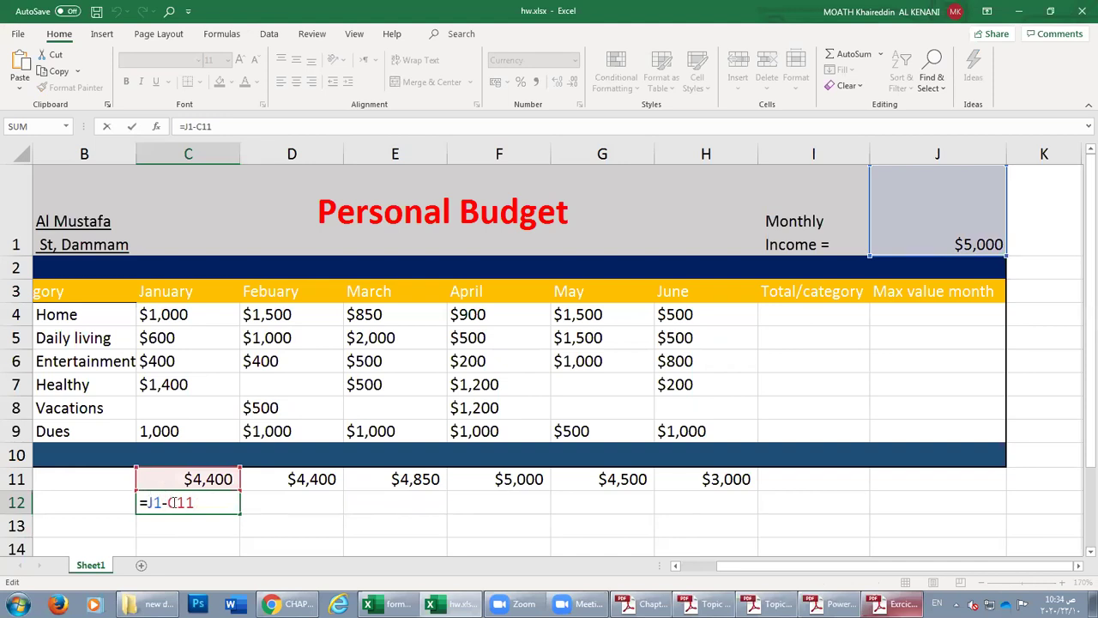
pyautogui.press('Return')
pyautogui.click(172, 502)
pyautogui.moveTo(242, 513); pyautogui.dragTo(713, 509)
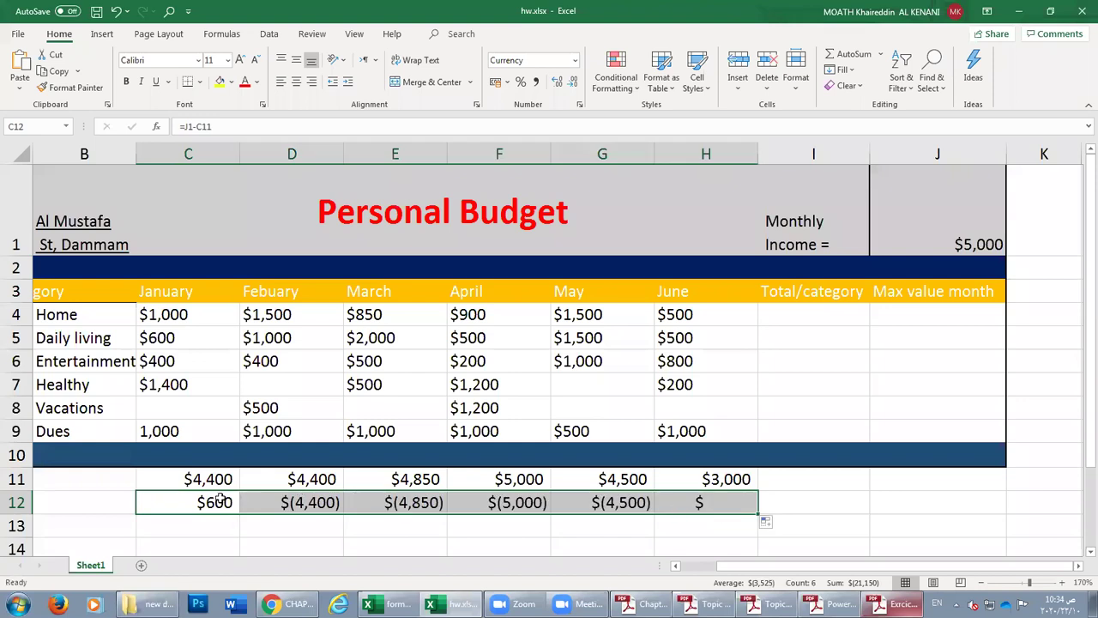
# Examine how the references shift in the copied formula in D12, compared with the monthly total formulas in C11 and D11.
pyautogui.click(290, 502)
pyautogui.doubleClick(290, 502)
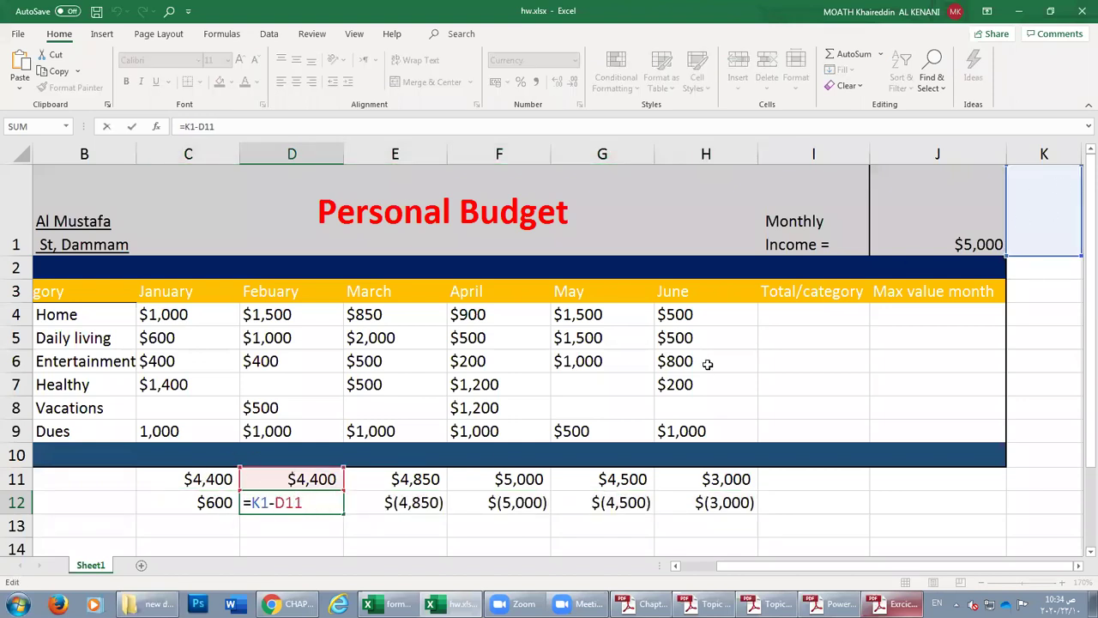
pyautogui.press('Return')
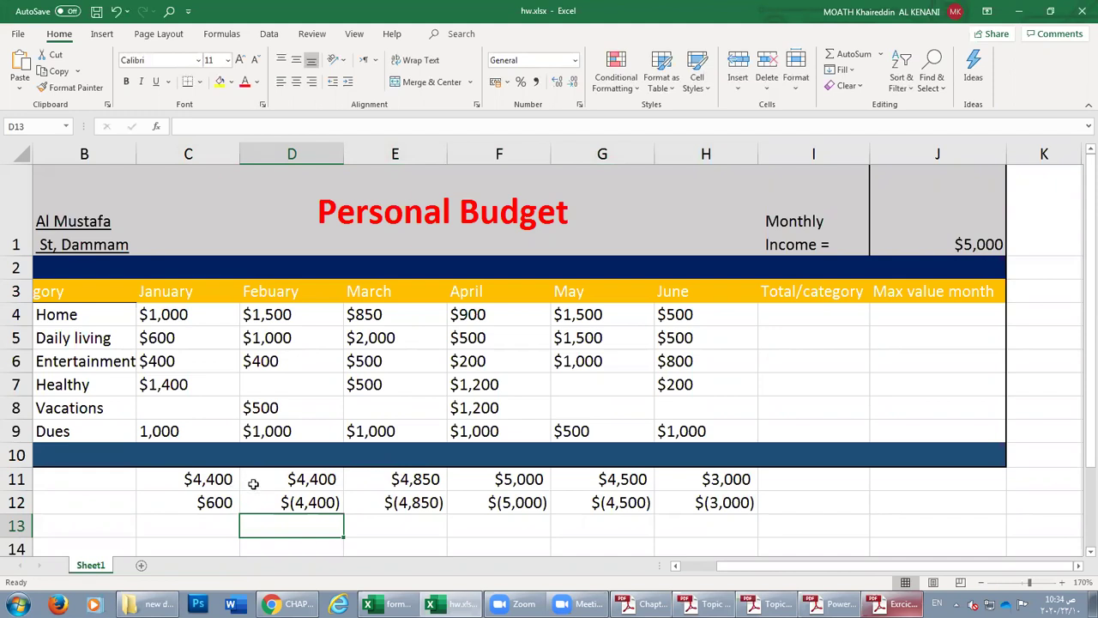
pyautogui.click(215, 481)
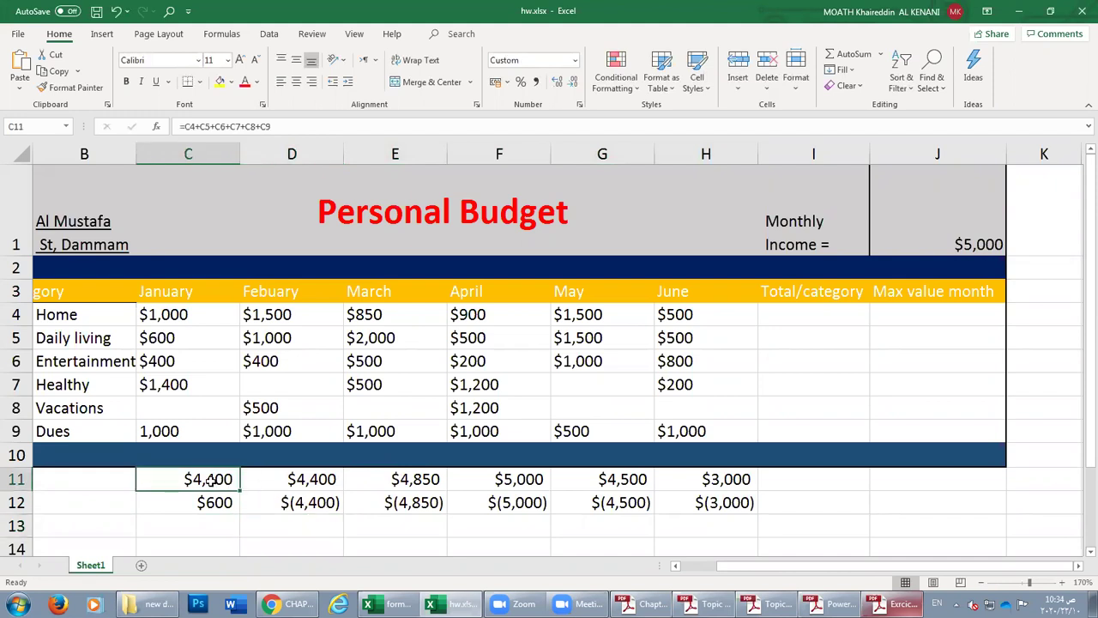
pyautogui.doubleClick(213, 481)
pyautogui.press('Return')
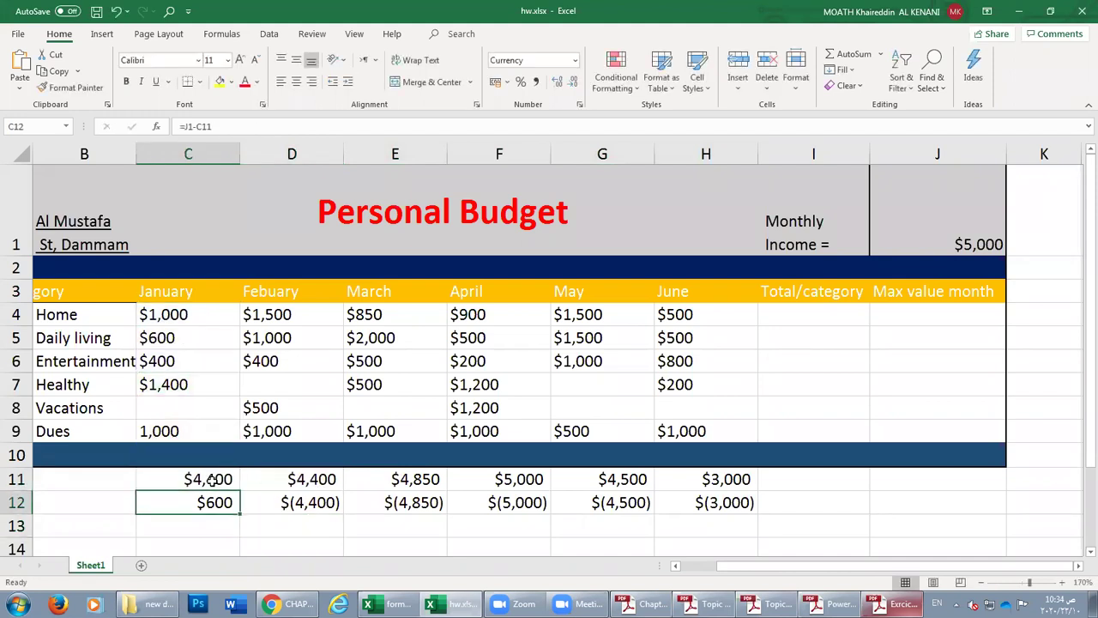
pyautogui.click(288, 479)
pyautogui.doubleClick(290, 479)
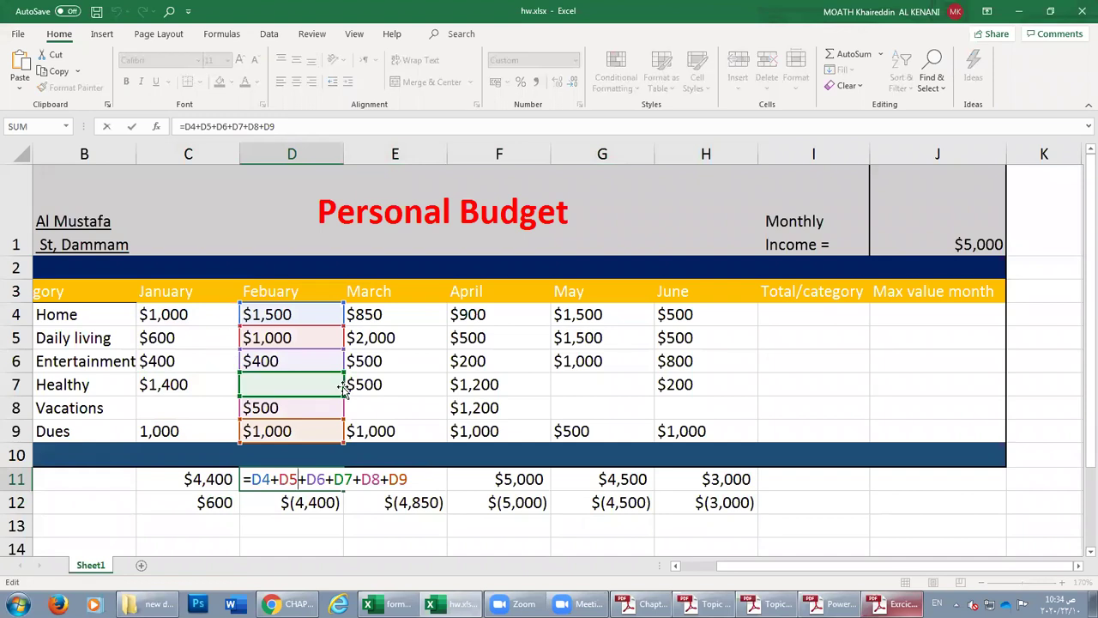
pyautogui.press('Return')
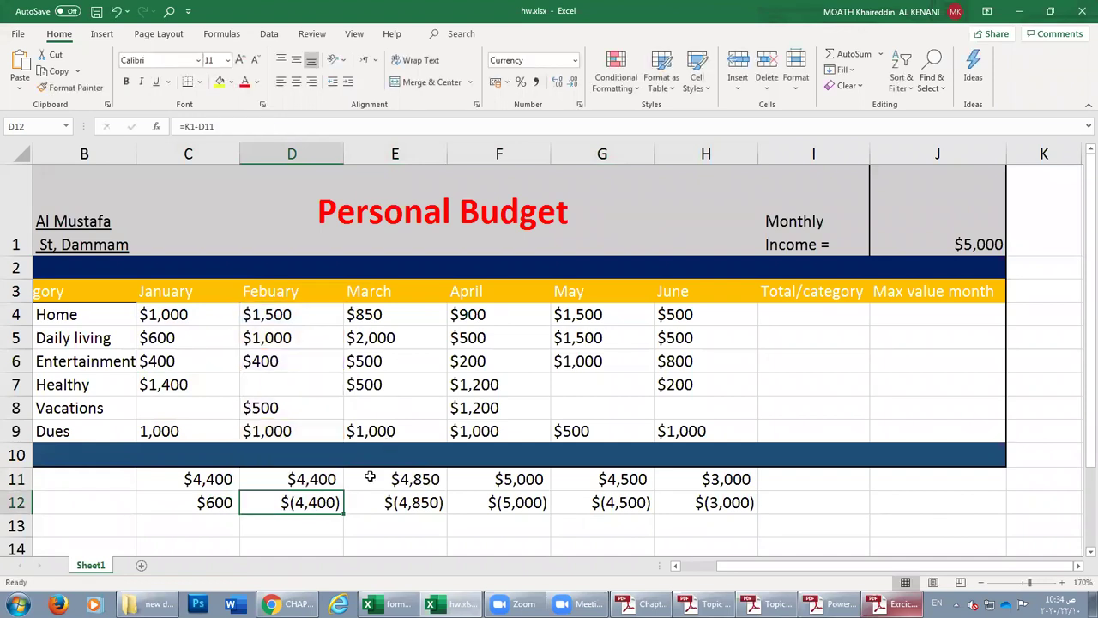
pyautogui.doubleClick(314, 502)
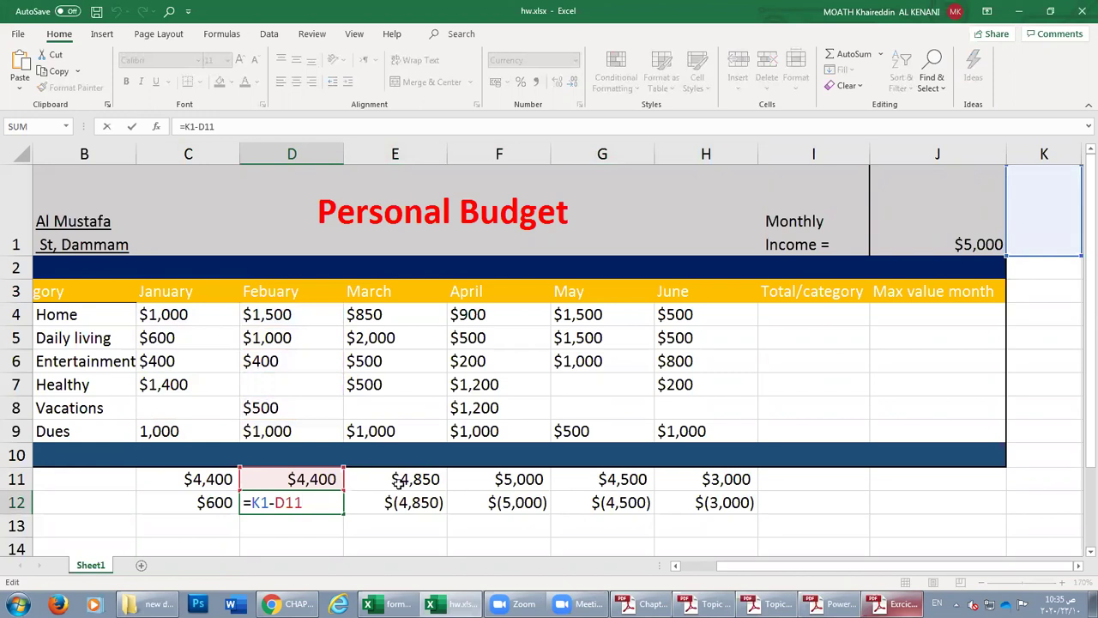
pyautogui.press('Return')
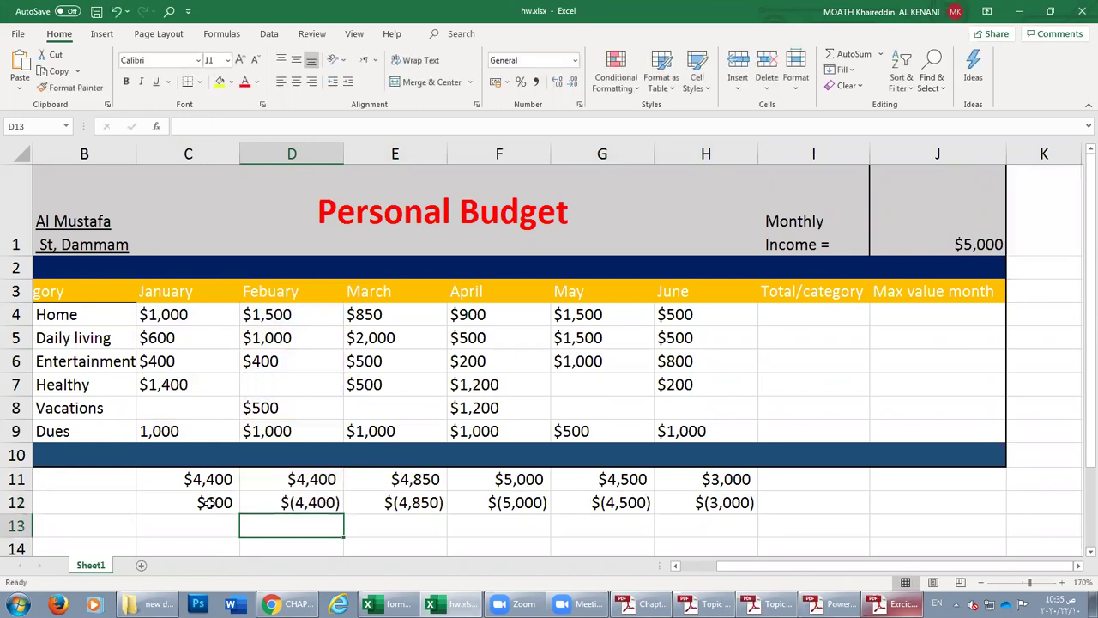
# Make the monthly income reference in C12 absolute so that the formula reads =$J$1-C11.
pyautogui.doubleClick(210, 504)
pyautogui.press('Left')
pyautogui.press('Left')
pyautogui.press('Left')
pyautogui.press('Left')
pyautogui.press('Left')
pyautogui.press('Left')
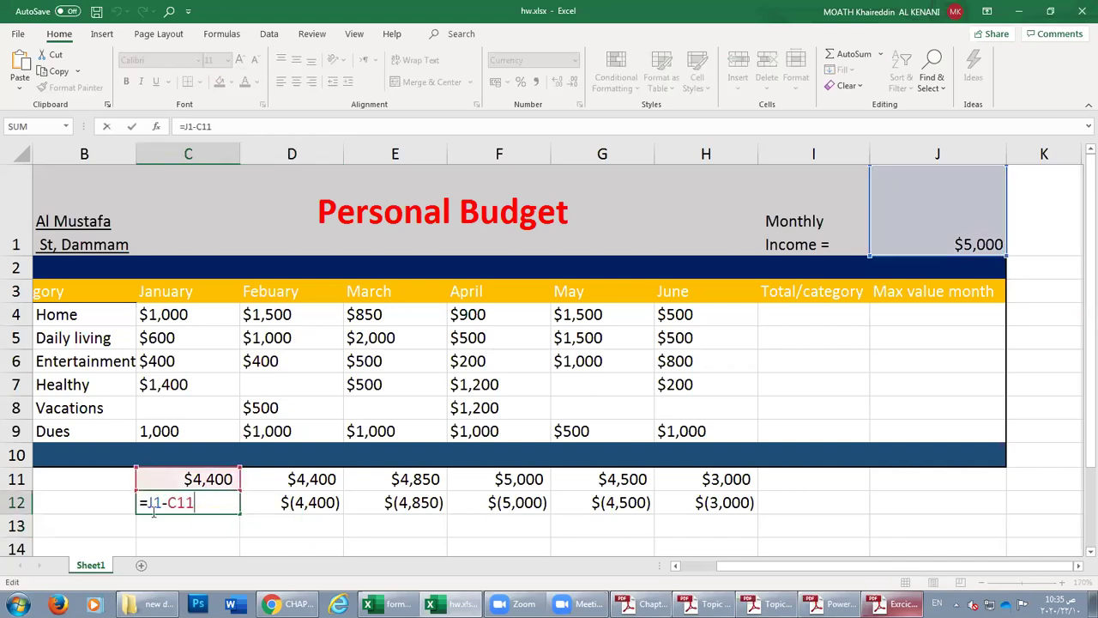
pyautogui.click(937, 237)
pyautogui.moveTo(147, 502); pyautogui.dragTo(159, 502)
pyautogui.press('F4')
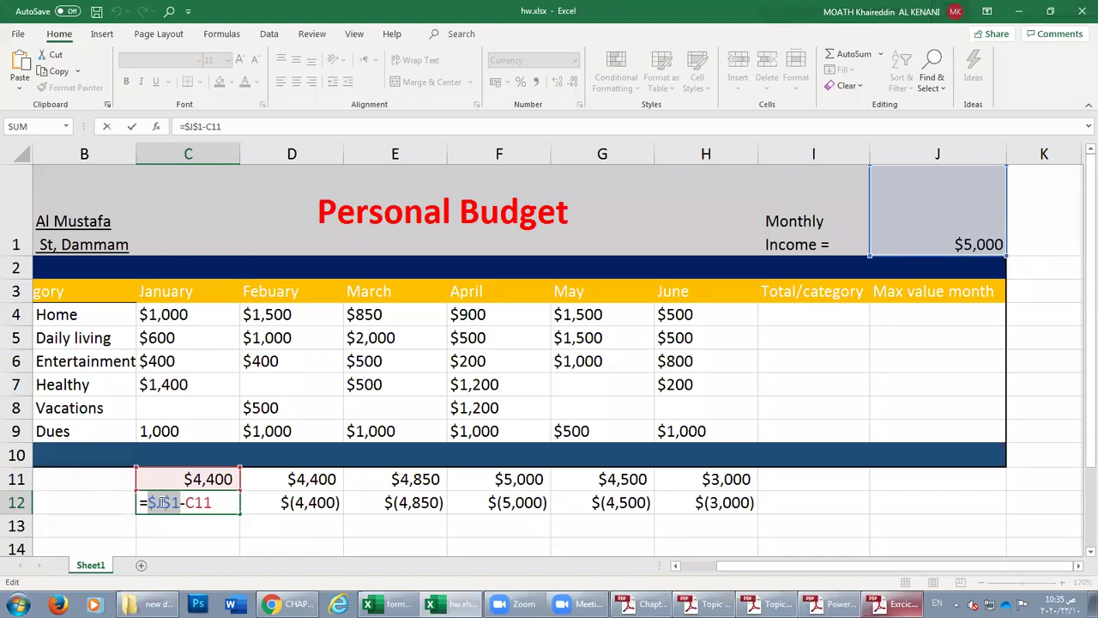
pyautogui.press('Return')
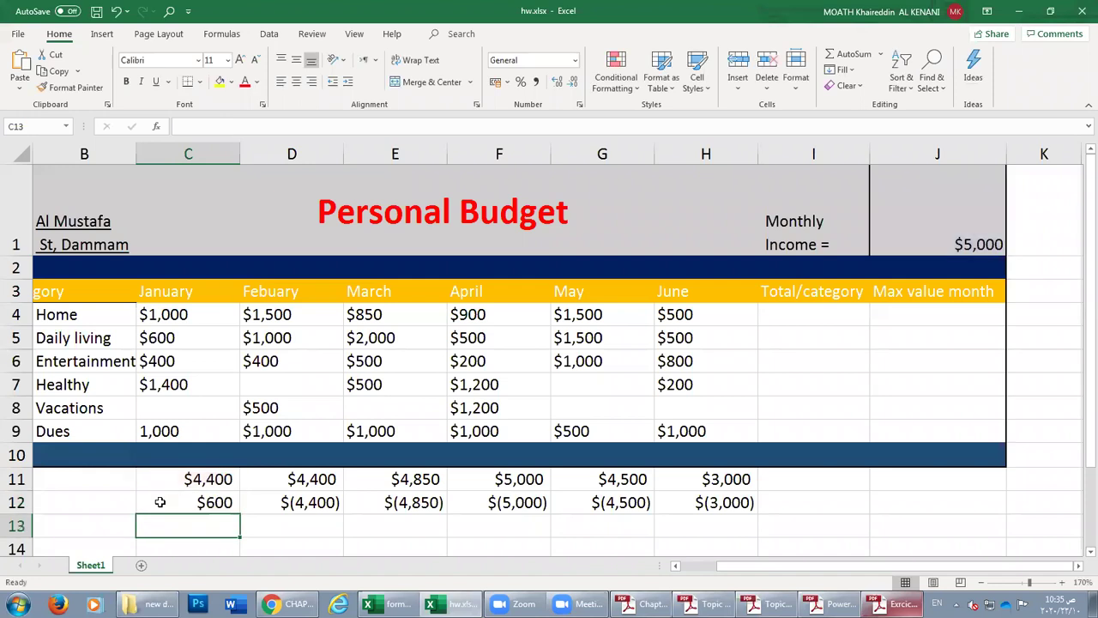
# Fill the absolute-reference formula from C12 across D12:H12 and check the formulas in C12 and G12.
pyautogui.click(196, 500)
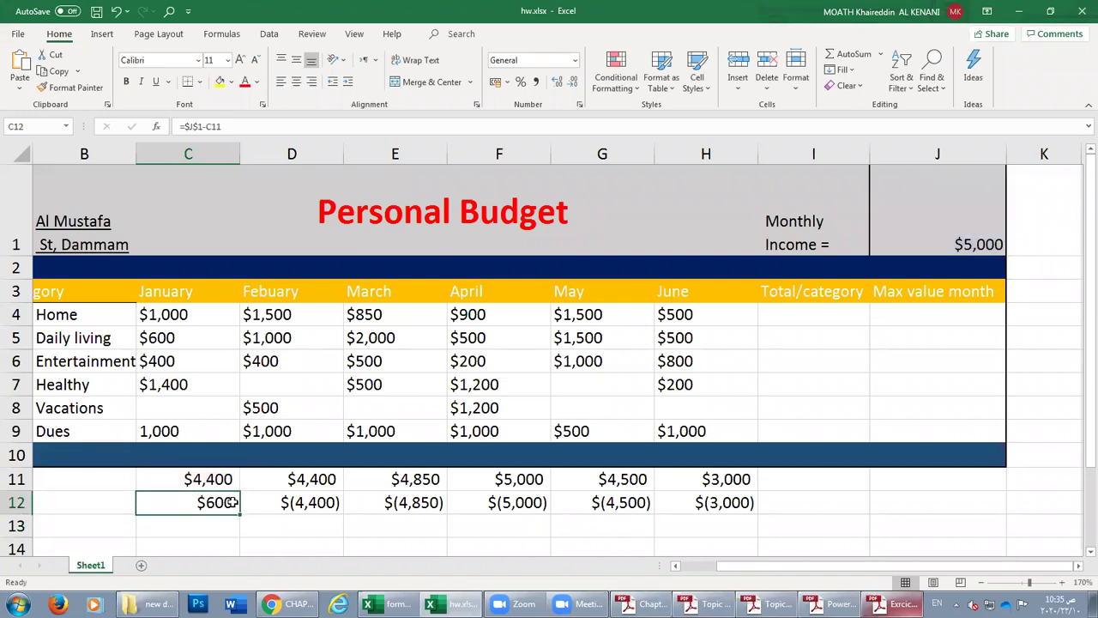
pyautogui.moveTo(241, 514); pyautogui.dragTo(738, 514)
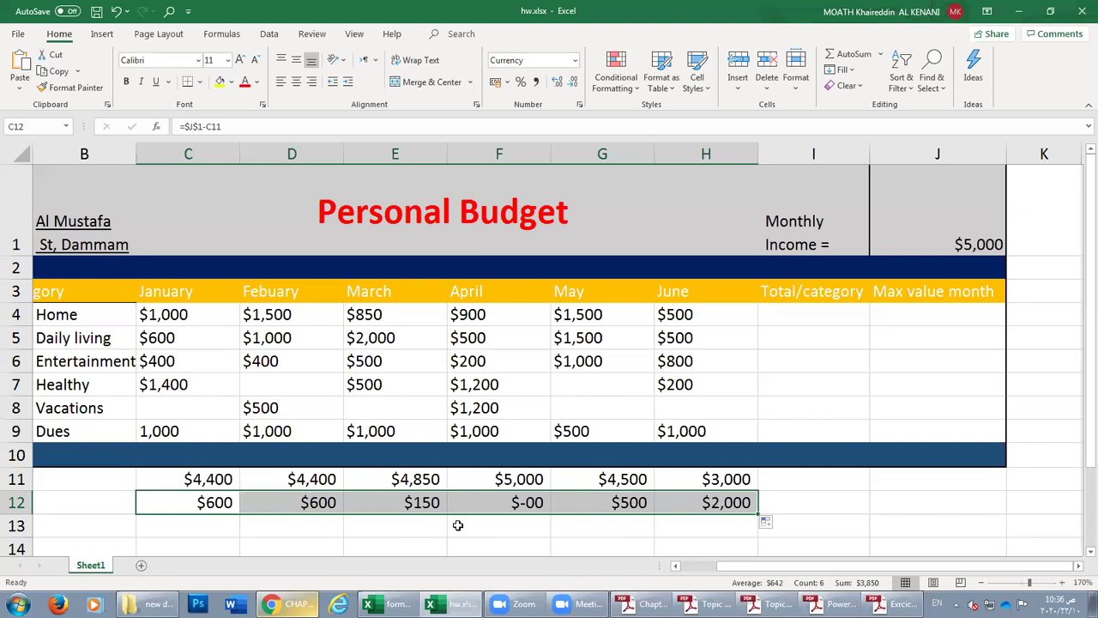
pyautogui.doubleClick(197, 506)
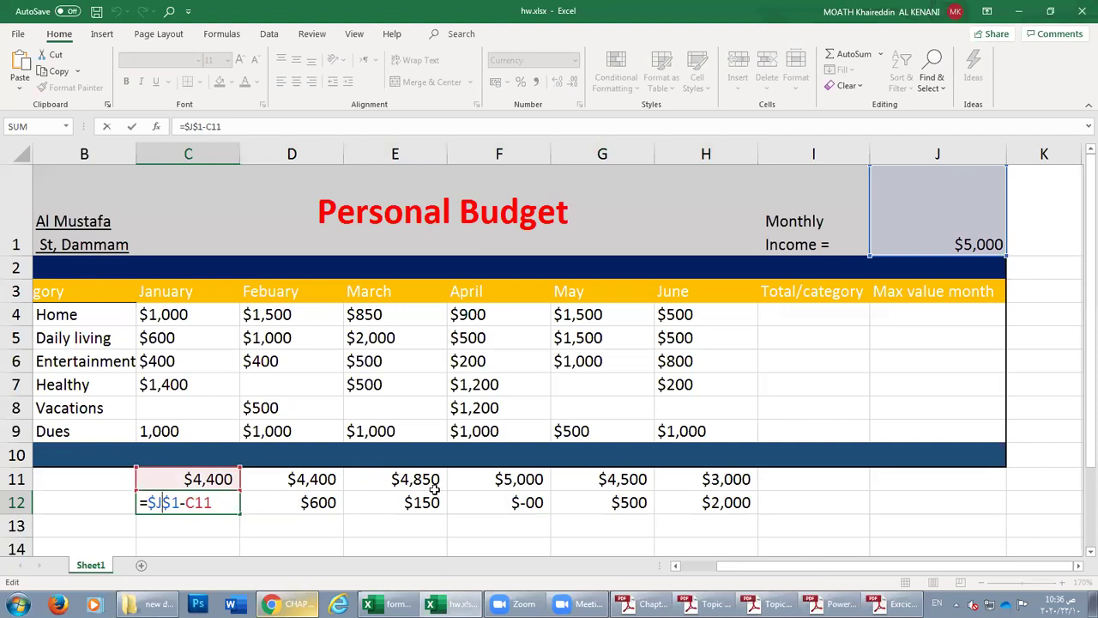
pyautogui.press('Tab')
pyautogui.click(589, 498)
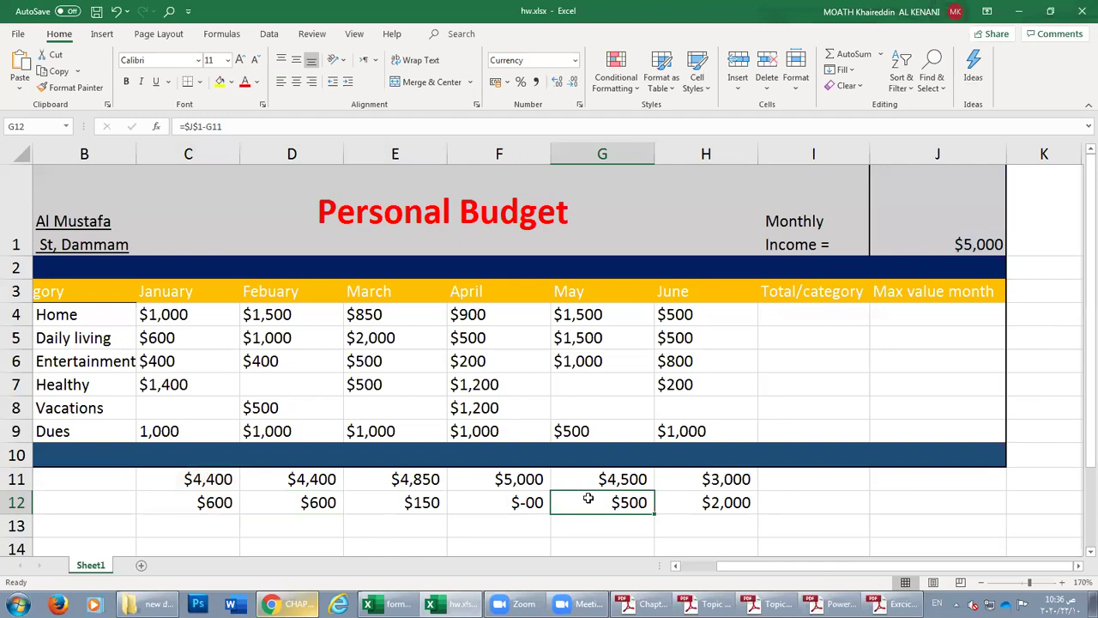
# Switch to the Chapter 3: Microsoft Excel PDF in Adobe Reader and go to section 11, Functions.
pyautogui.click(650, 604)
pyautogui.scroll(-1, 613, 516)
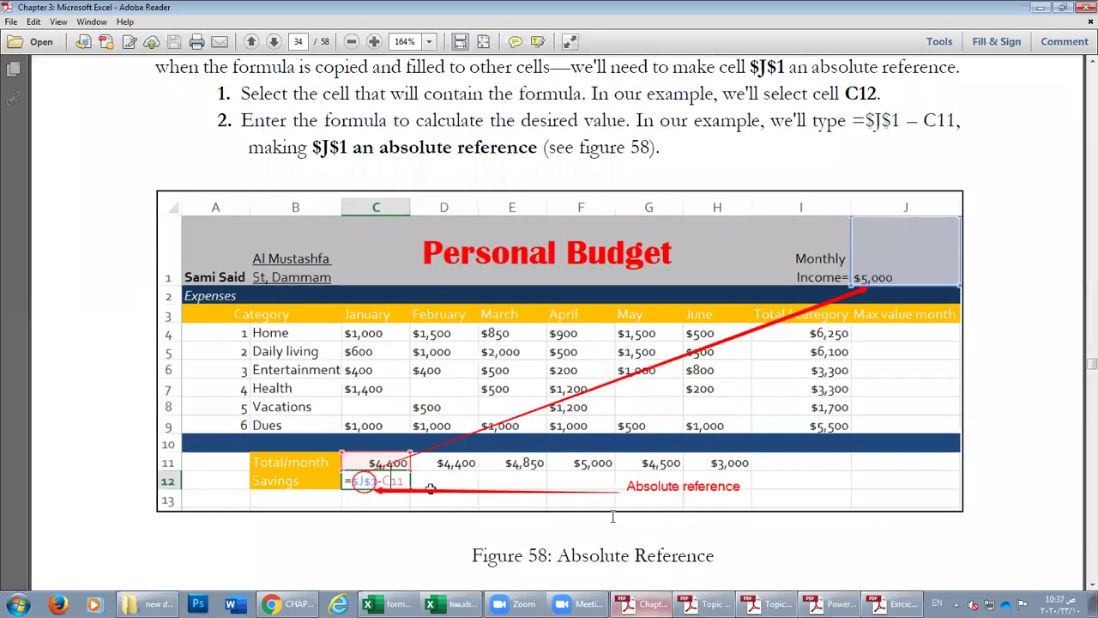
pyautogui.scroll(-8, 613, 516)
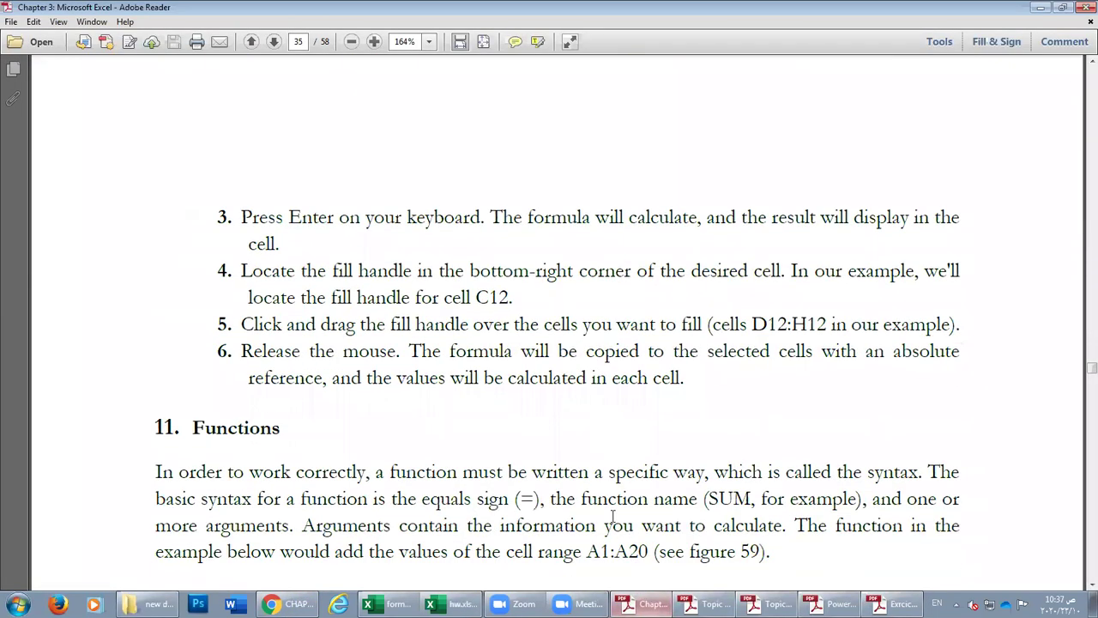
pyautogui.scroll(-2, 612, 515)
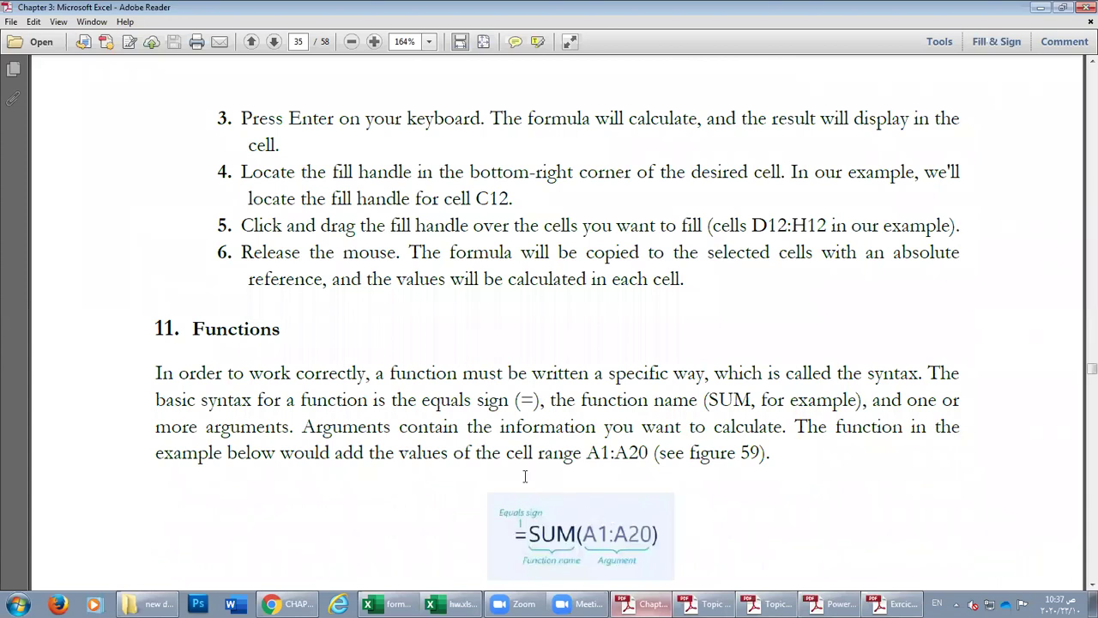
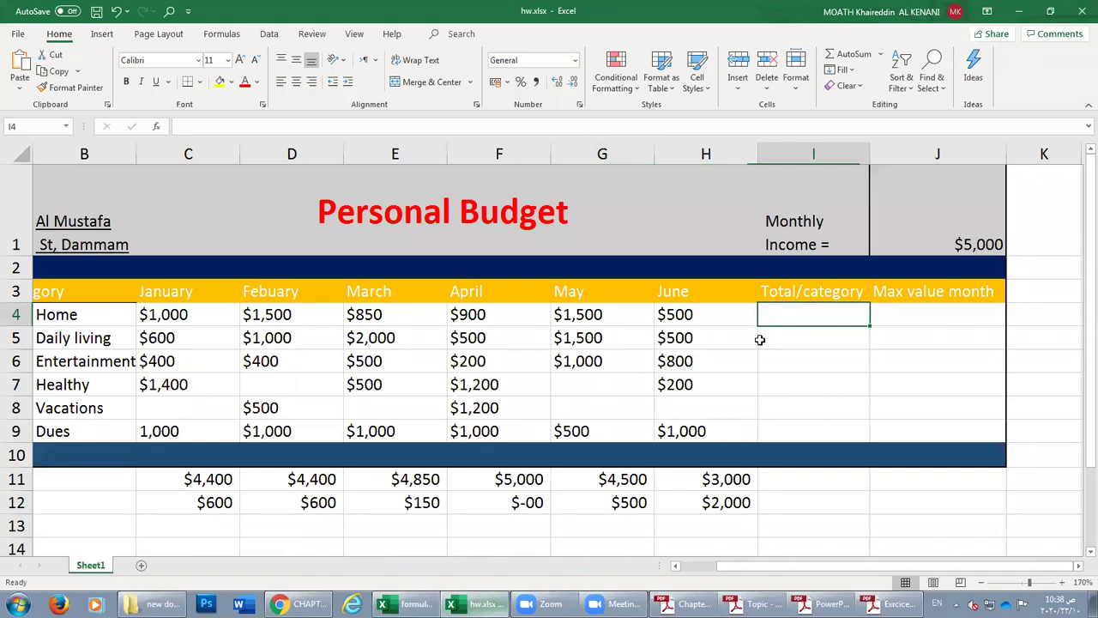
# Switch to the hw.xlsx workbook and begin a SUM function in I4, the Home row's Total/category cell.
pyautogui.click(478, 605)
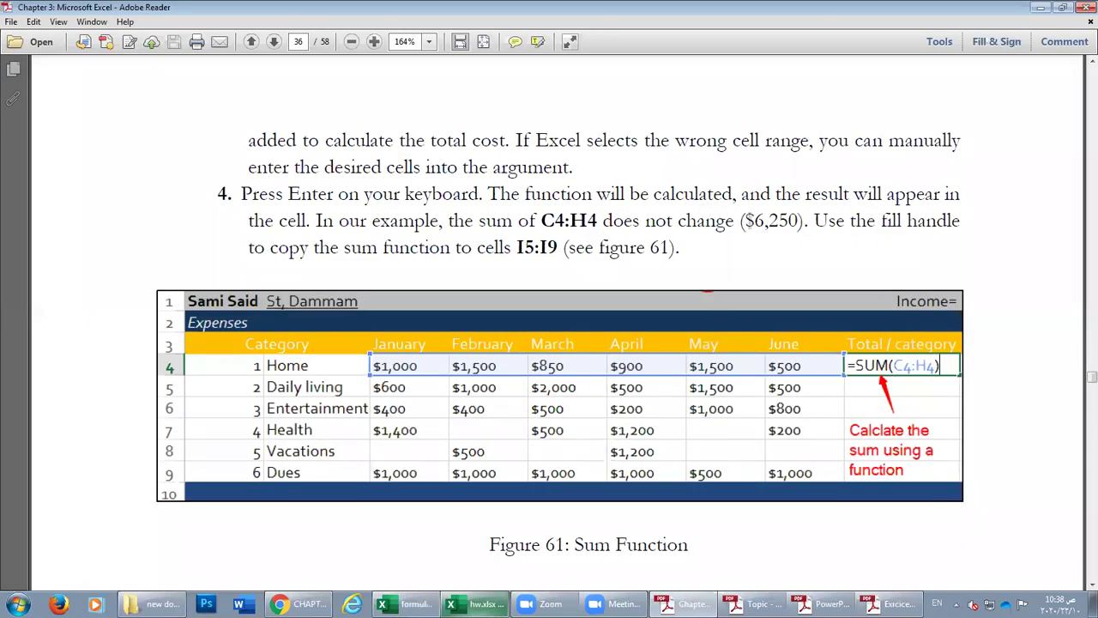
pyautogui.click(478, 605)
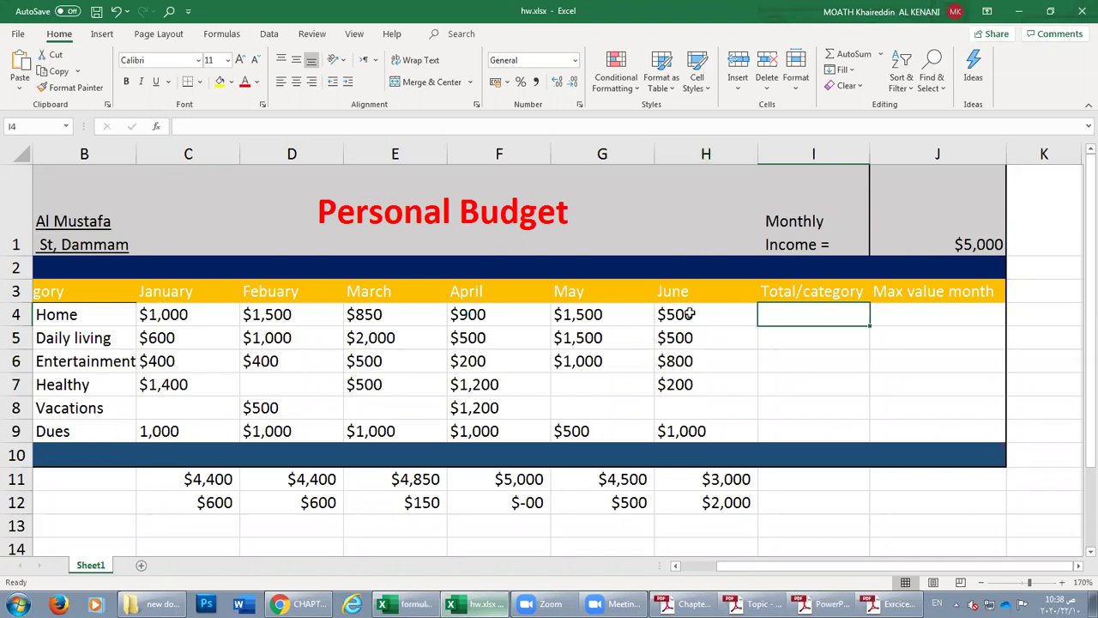
pyautogui.write('su')
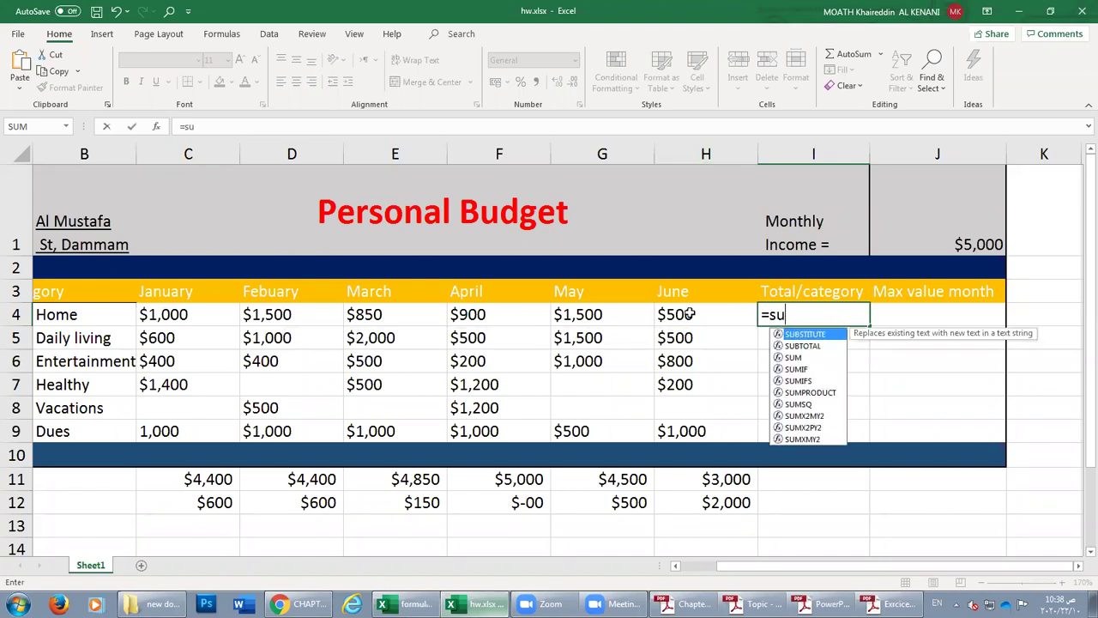
pyautogui.write('m')
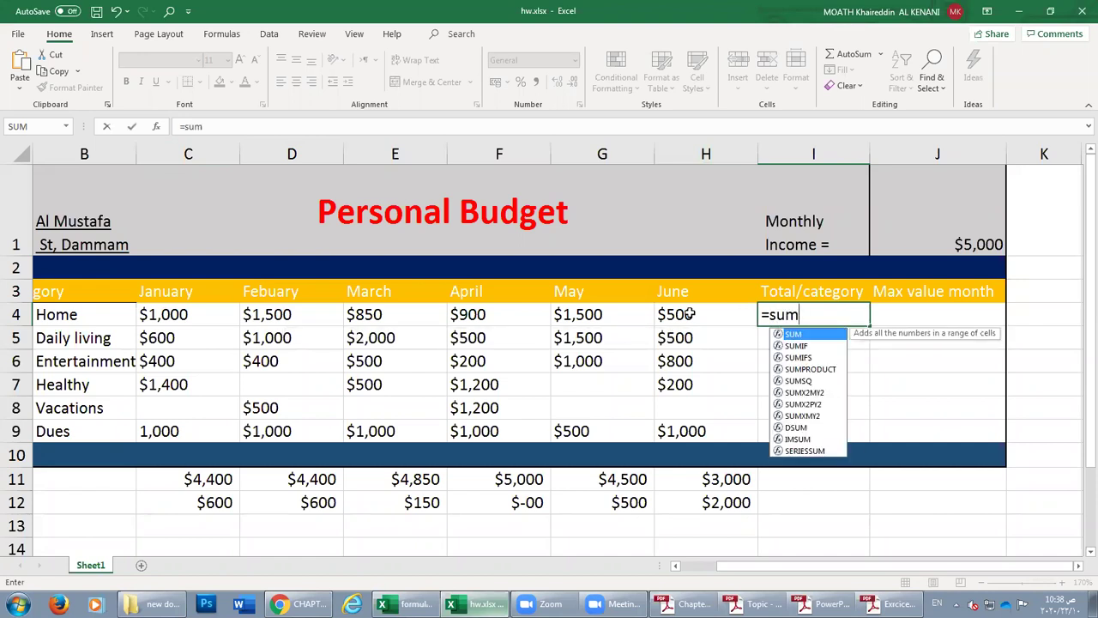
pyautogui.write('(')
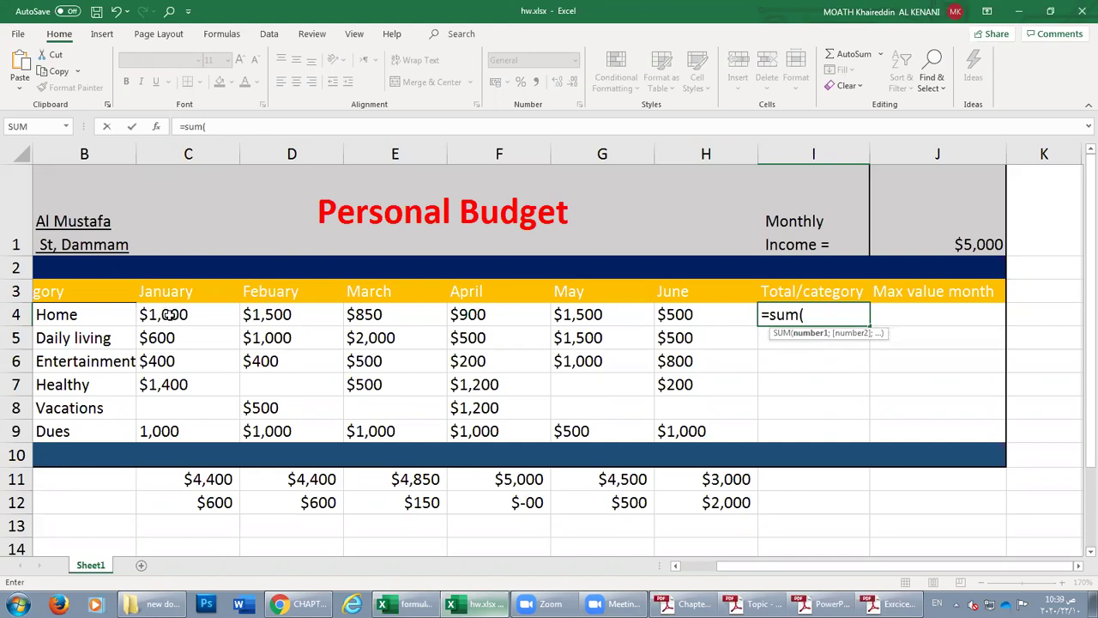
pyautogui.click(170, 315)
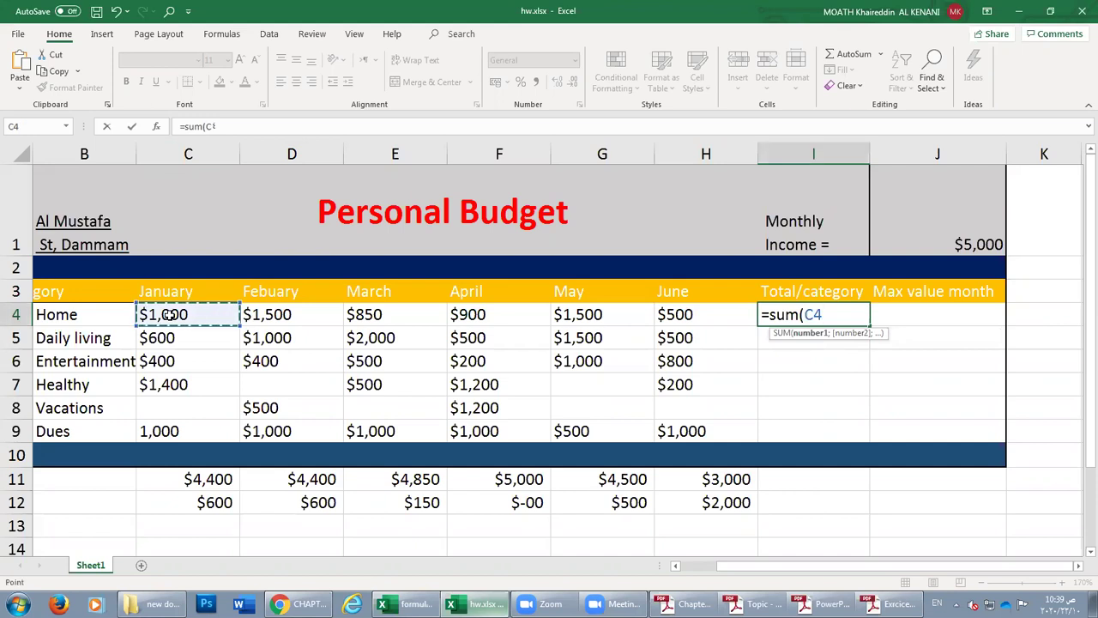
pyautogui.press('F8')
pyautogui.press('BackSpace')
pyautogui.press('BackSpace')
pyautogui.click(699, 315)
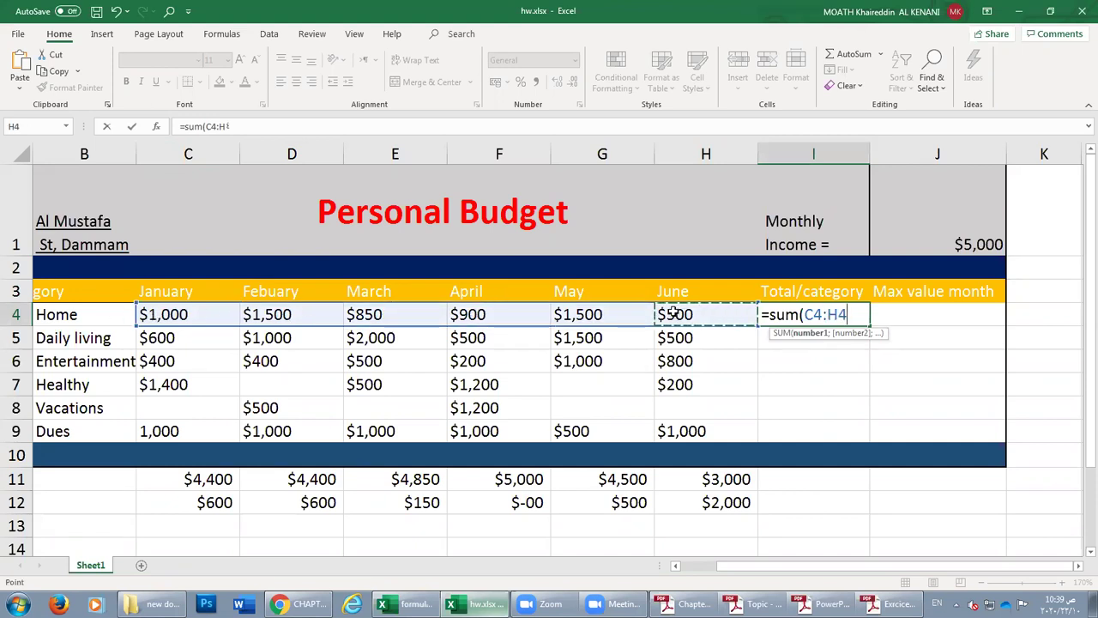
pyautogui.press('BackSpace')
pyautogui.press('BackSpace')
pyautogui.press('BackSpace')
pyautogui.press('BackSpace')
pyautogui.press('BackSpace')
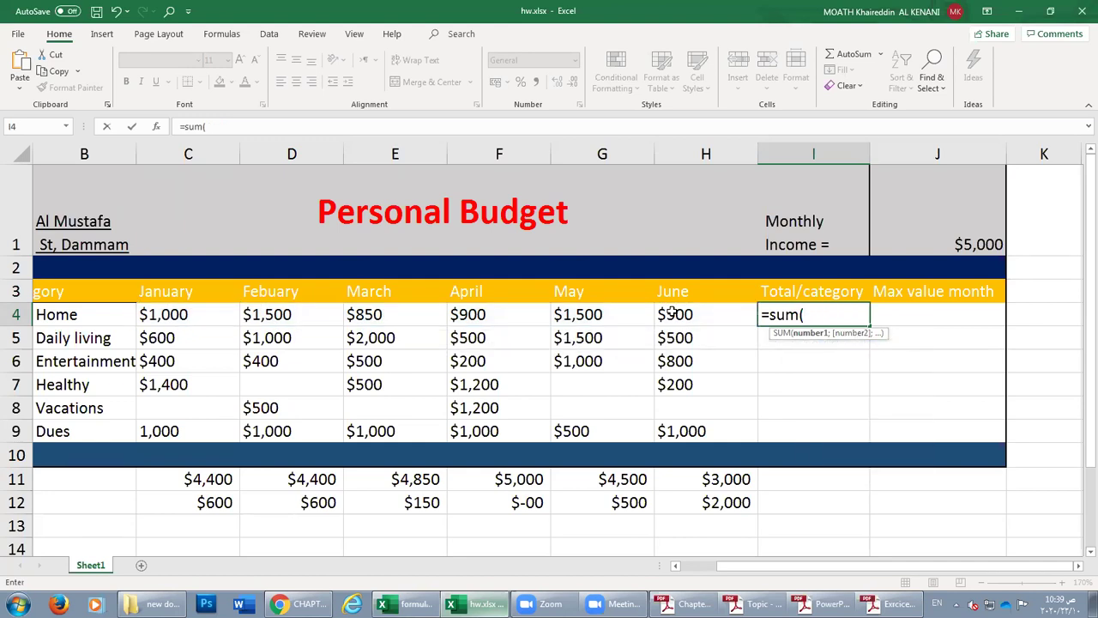
# Complete the Home total in I4 with the January to June range so that the formula reads =SUM(C4:H4).
pyautogui.moveTo(171, 315); pyautogui.dragTo(674, 314)
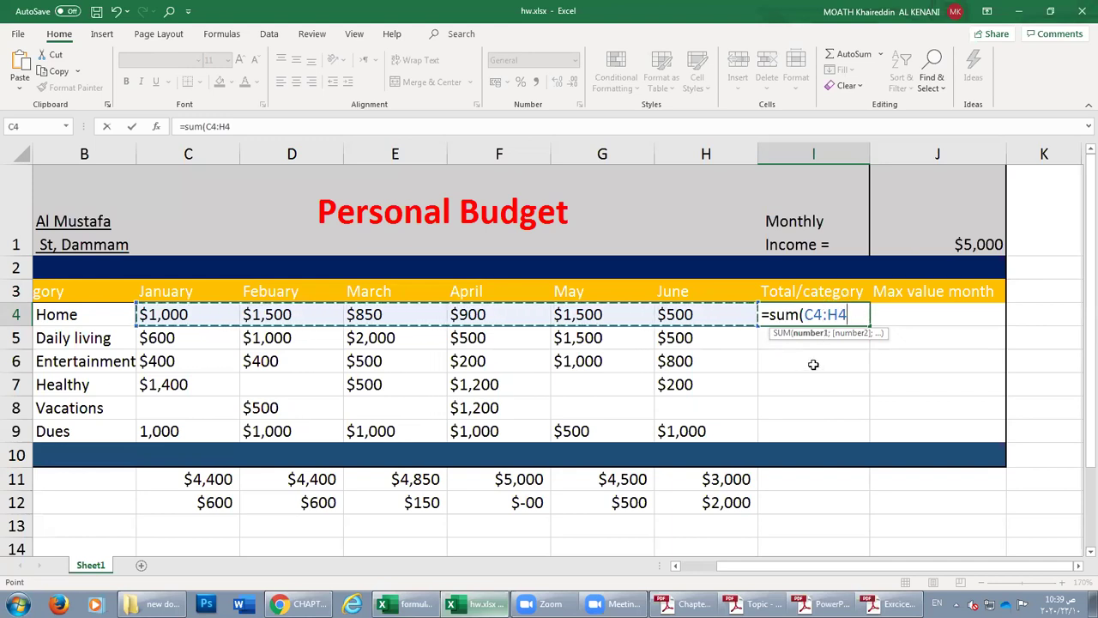
pyautogui.write(')')
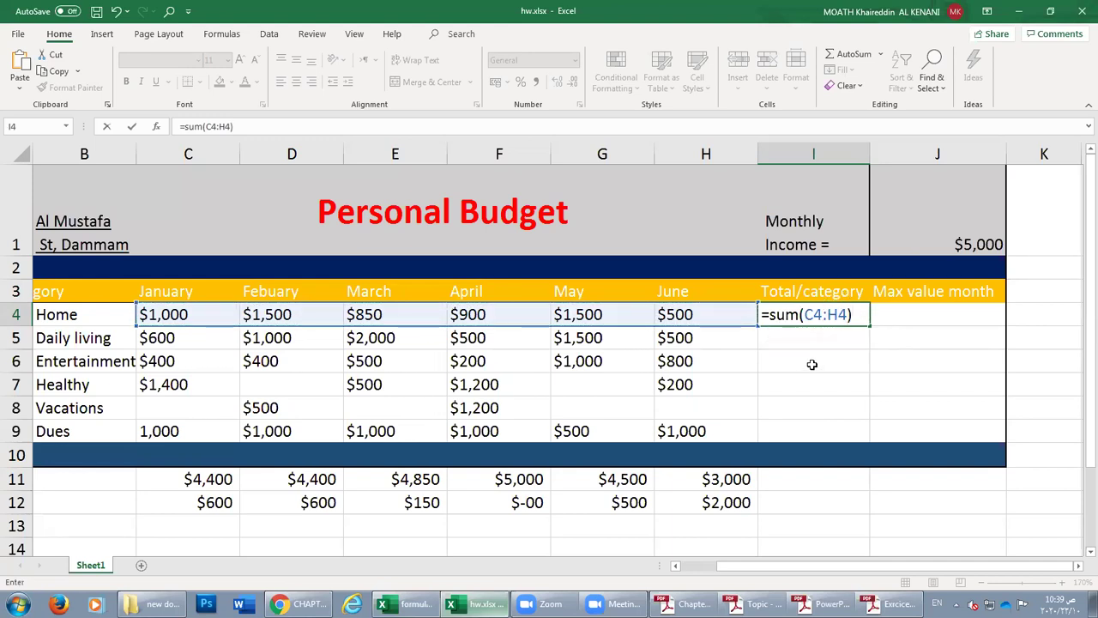
pyautogui.press('Return')
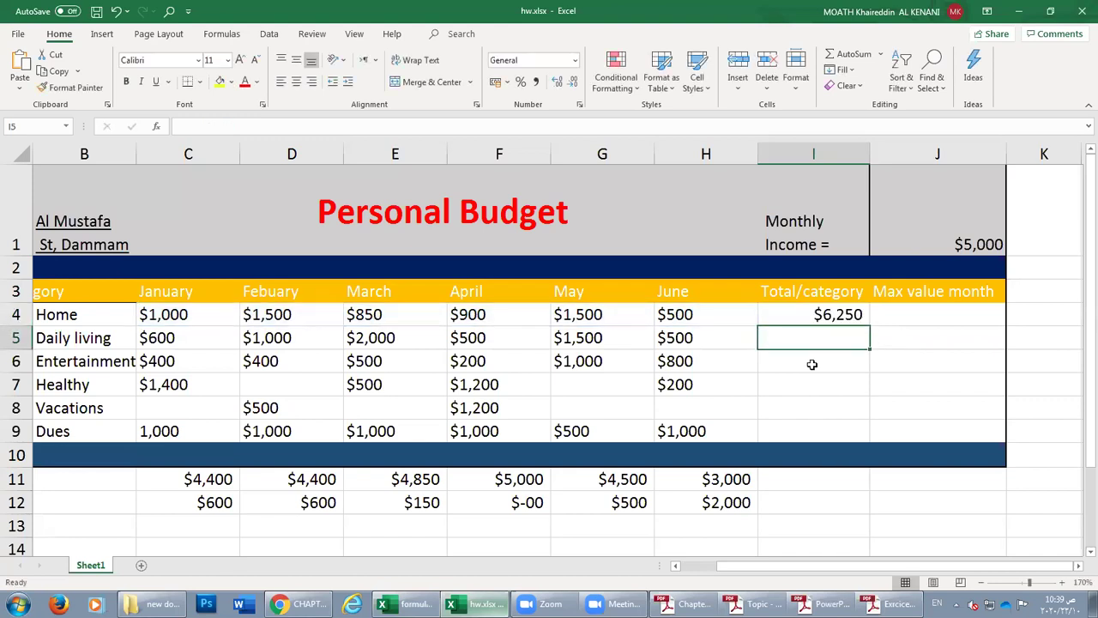
# Total the Daily living expenses in I5 with the formula =SUM(C5:H5).
pyautogui.write('=')
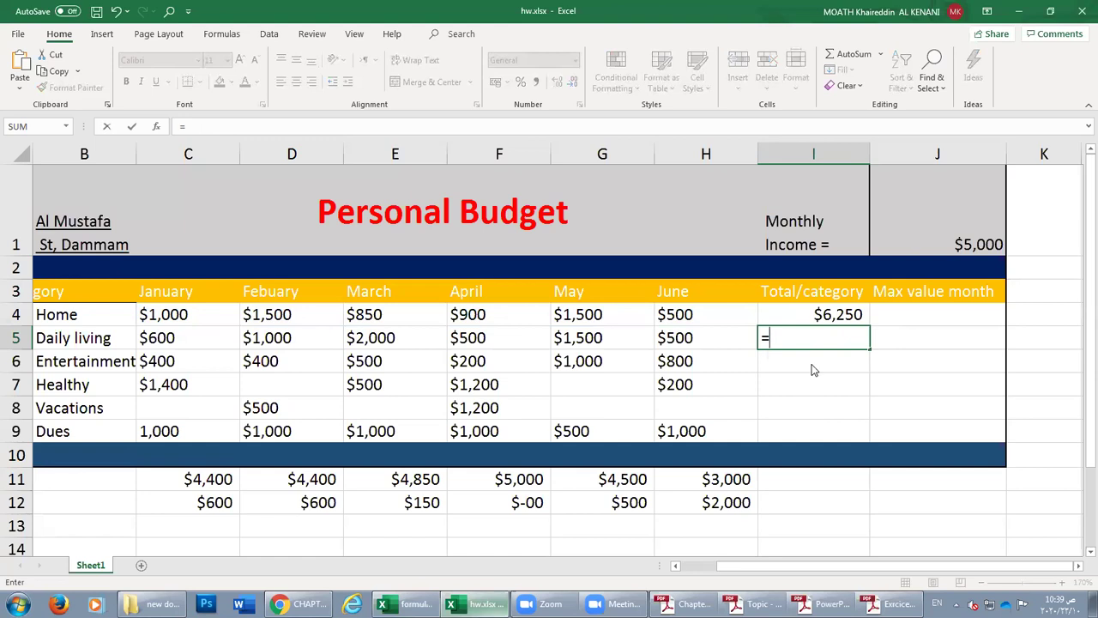
pyautogui.write('sum')
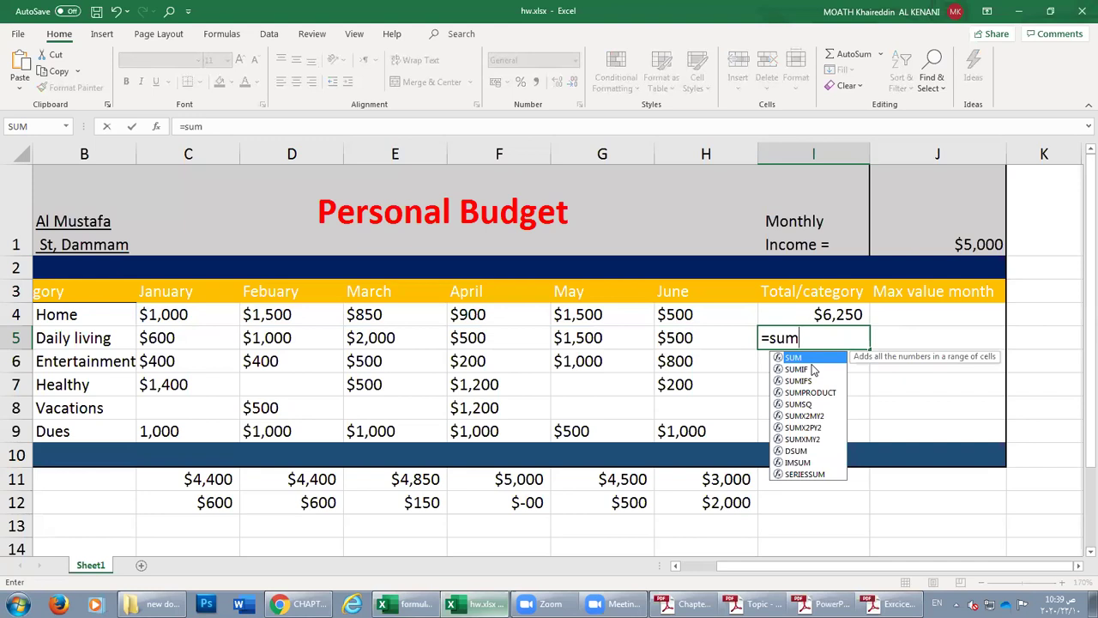
pyautogui.write('(')
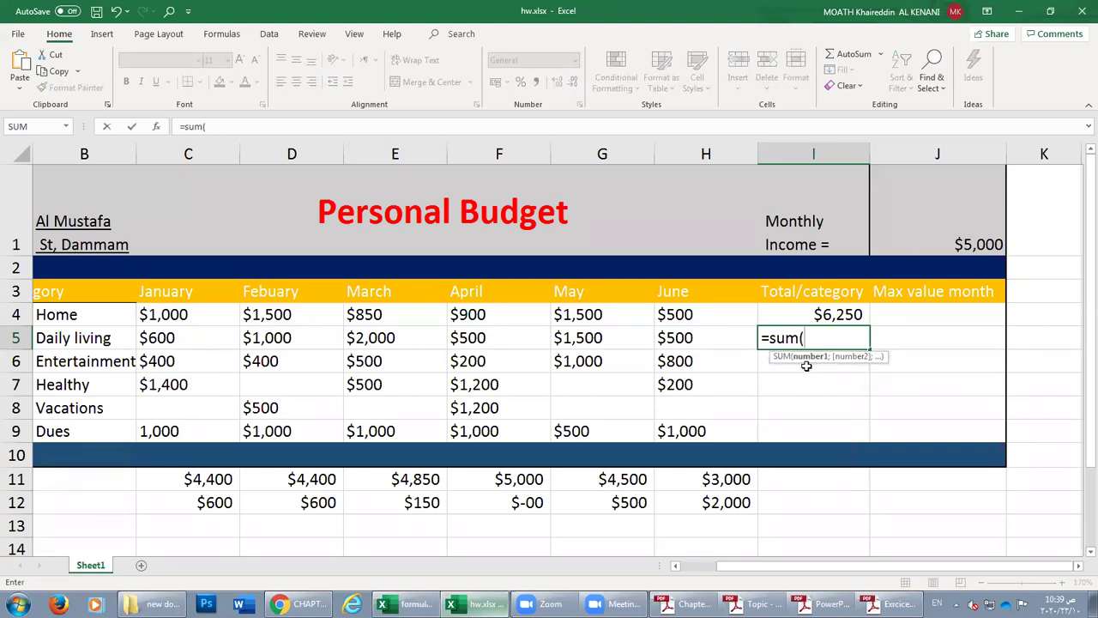
pyautogui.moveTo(166, 333); pyautogui.dragTo(678, 330)
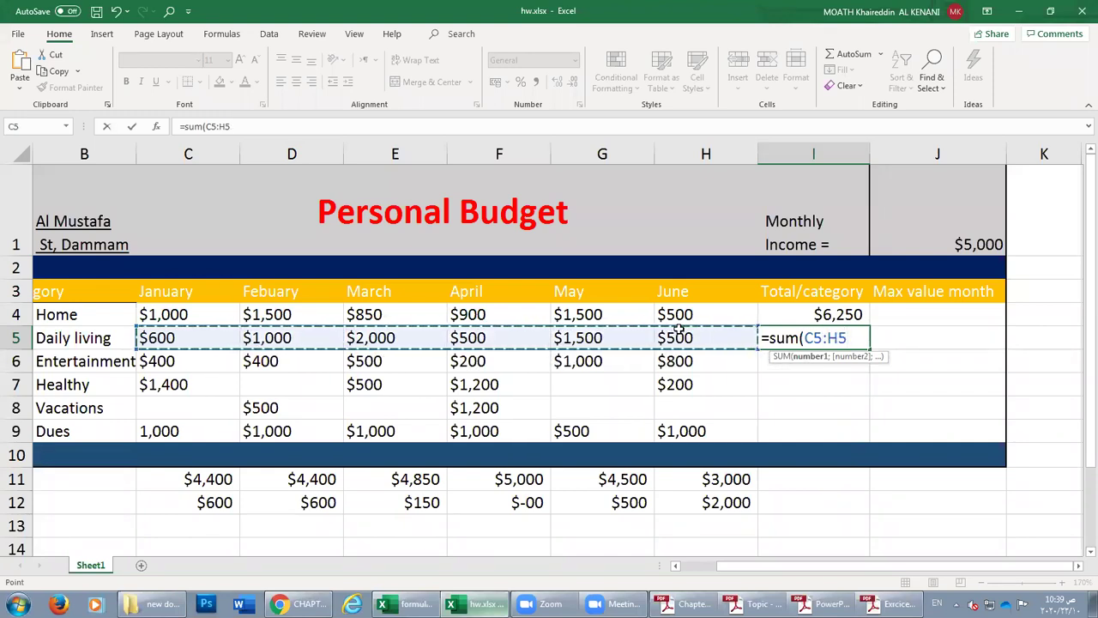
pyautogui.write(')')
pyautogui.press('Return')
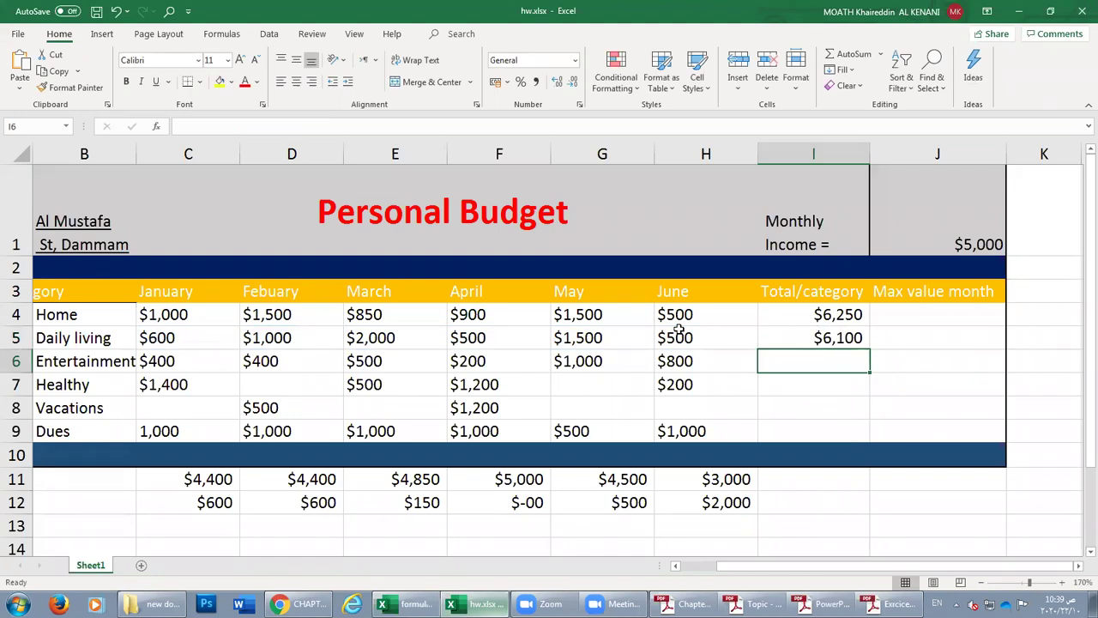
# Check the SUM formulas in I4 and I5, and fill the I5 formula down through I6:I9.
pyautogui.click(791, 318)
pyautogui.click(790, 338)
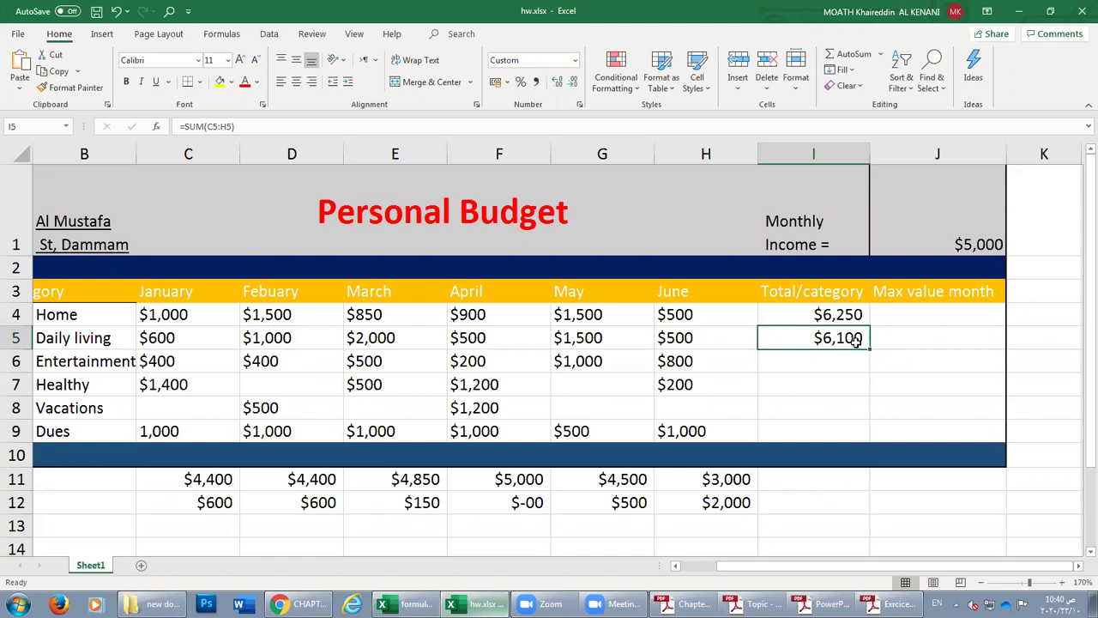
pyautogui.doubleClick(856, 340)
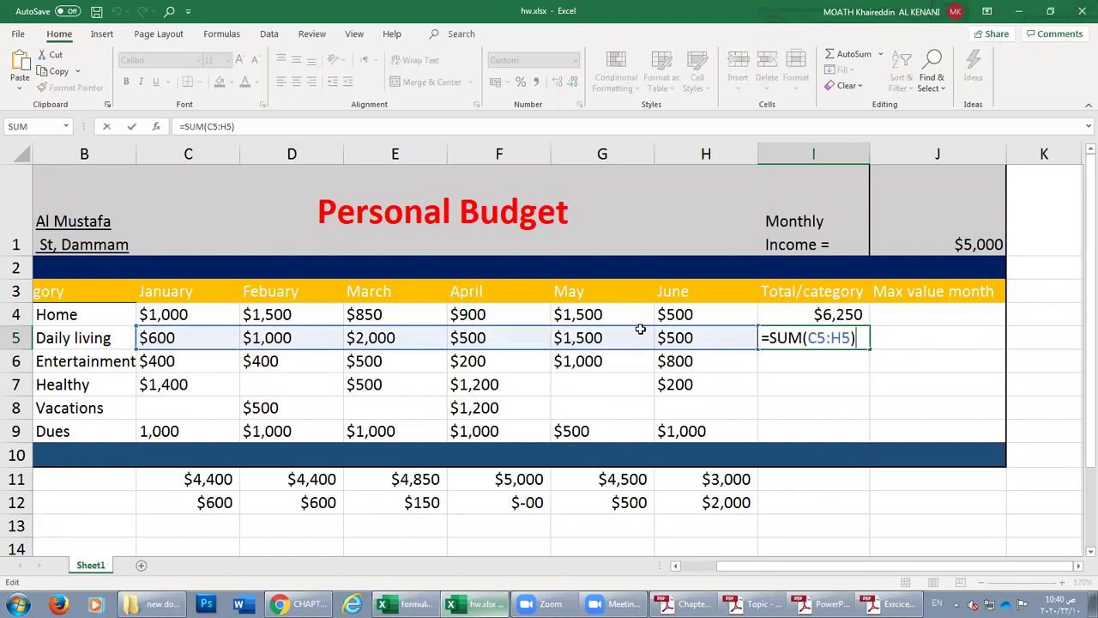
pyautogui.press('Return')
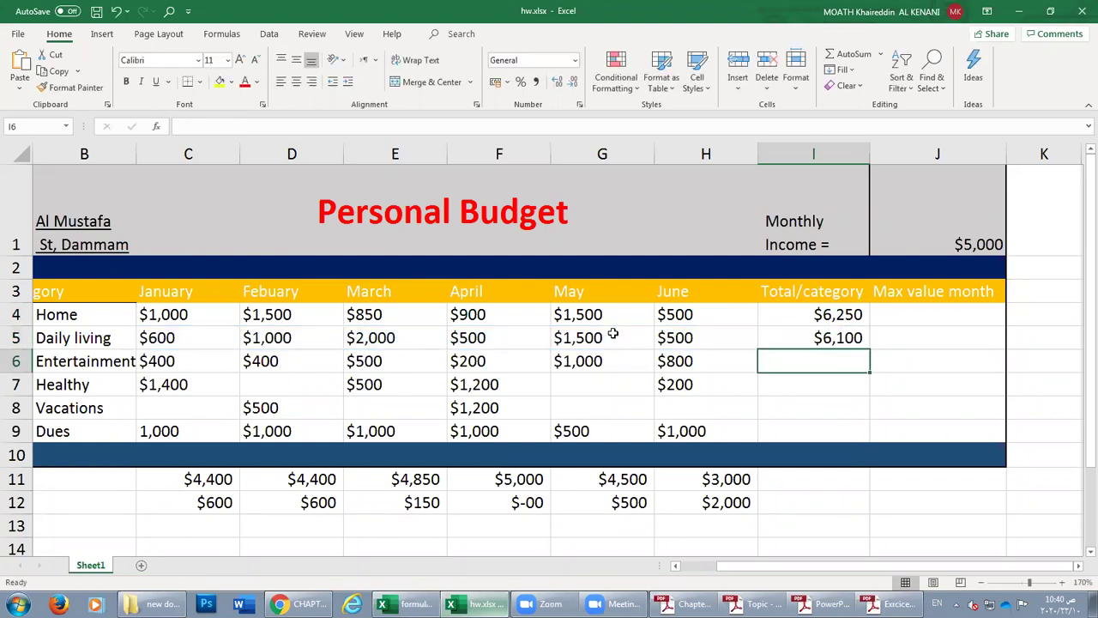
pyautogui.click(781, 338)
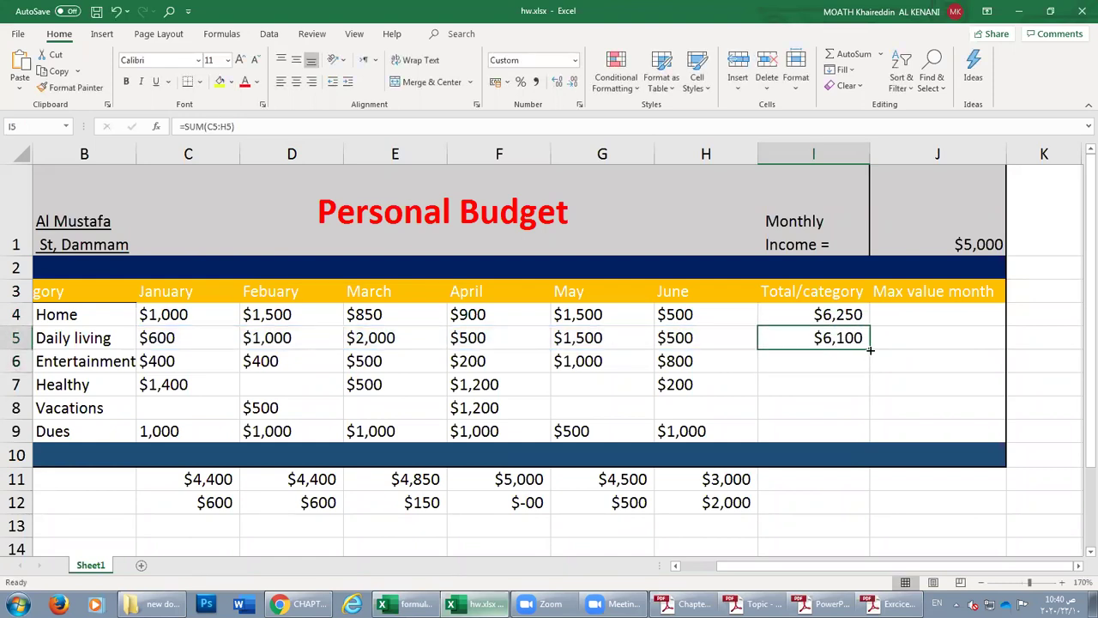
pyautogui.moveTo(869, 350); pyautogui.dragTo(862, 438)
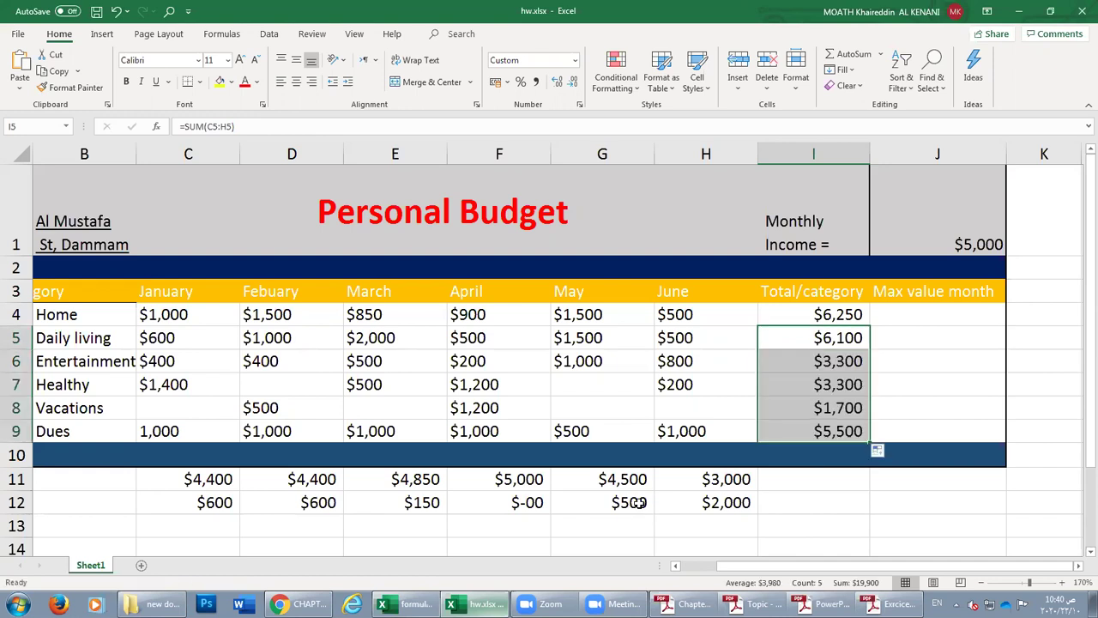
# Check the cell ranges used by the copied SUM formulas in I9, I8 and I7.
pyautogui.click(829, 436)
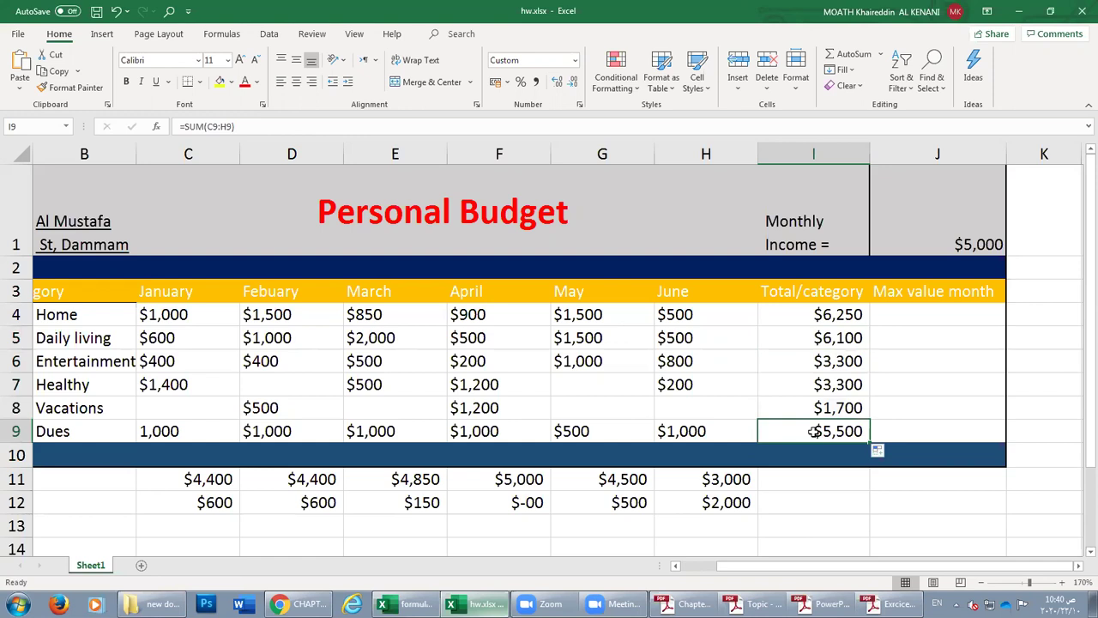
pyautogui.doubleClick(813, 432)
pyautogui.press('Return')
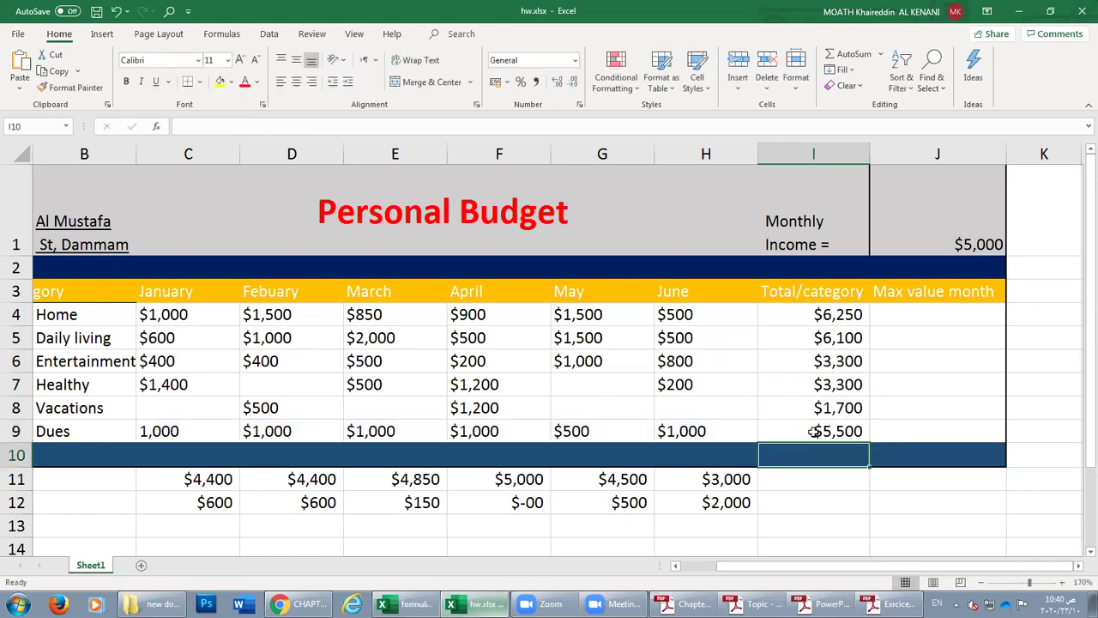
pyautogui.doubleClick(838, 405)
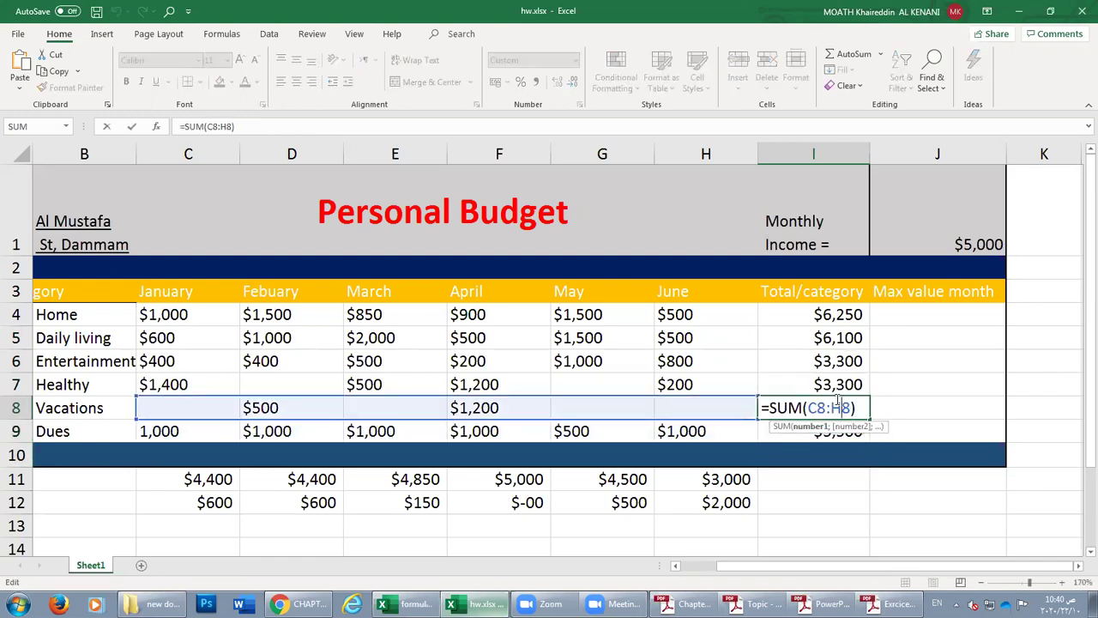
pyautogui.press('Return')
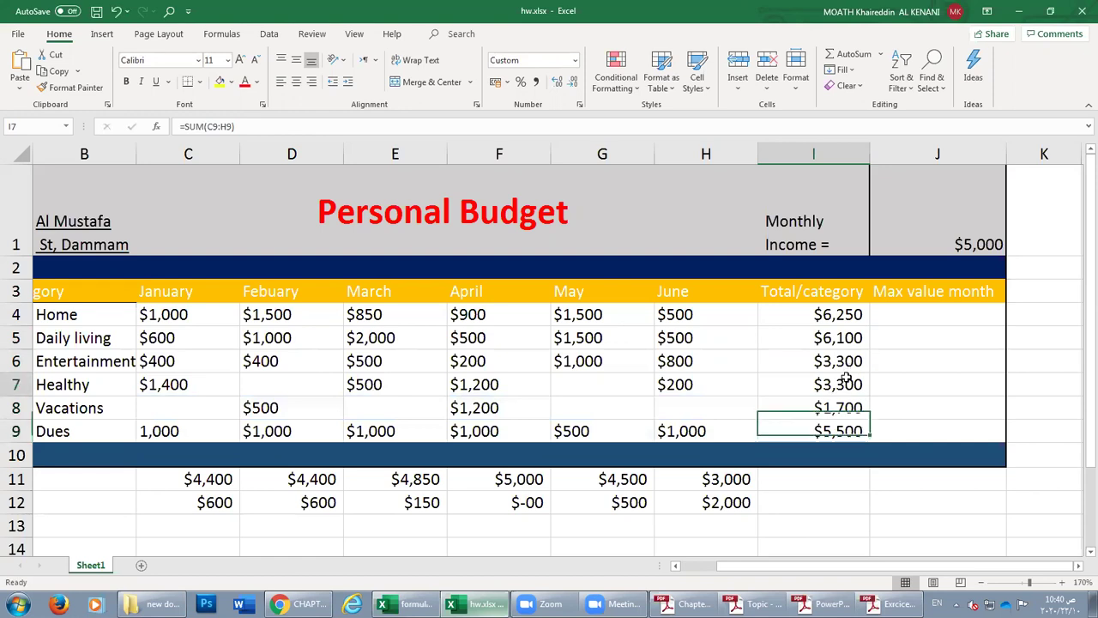
pyautogui.doubleClick(845, 384)
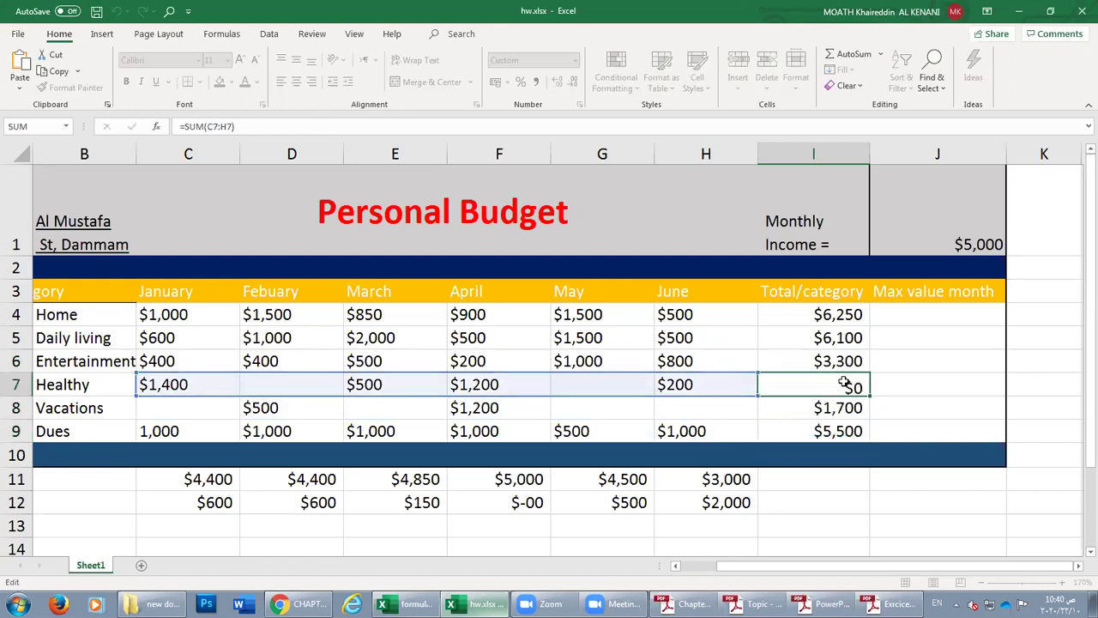
pyautogui.press('Return')
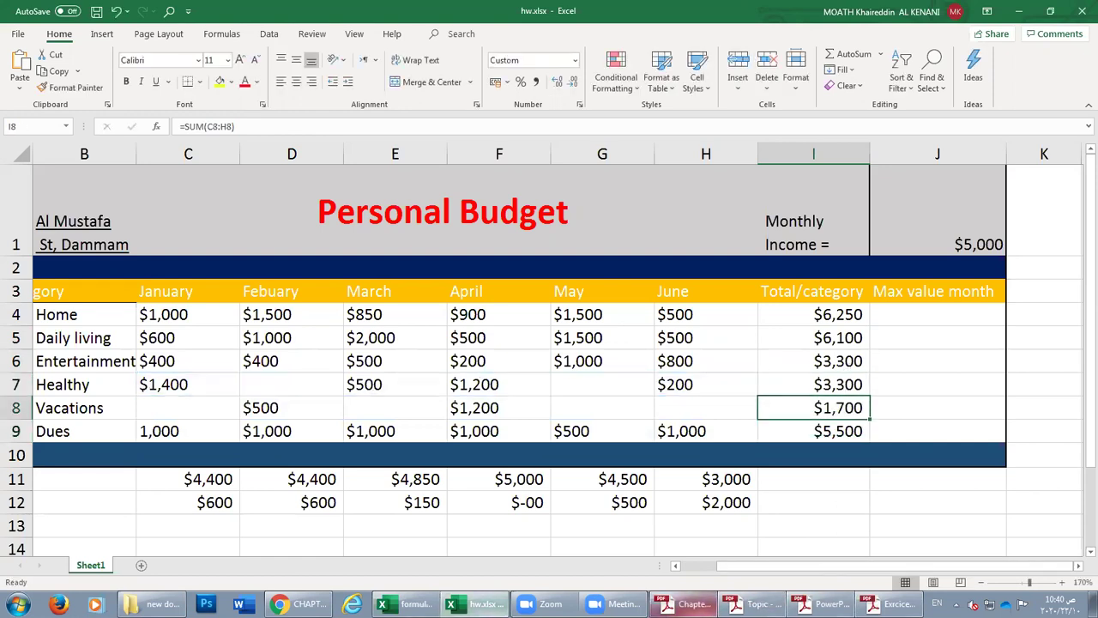
# Switch to the Chapter 3: Microsoft Excel PDF in Adobe Reader and go to Figure 64, The Average Function.
pyautogui.click(686, 604)
pyautogui.scroll(-10, 493, 361)
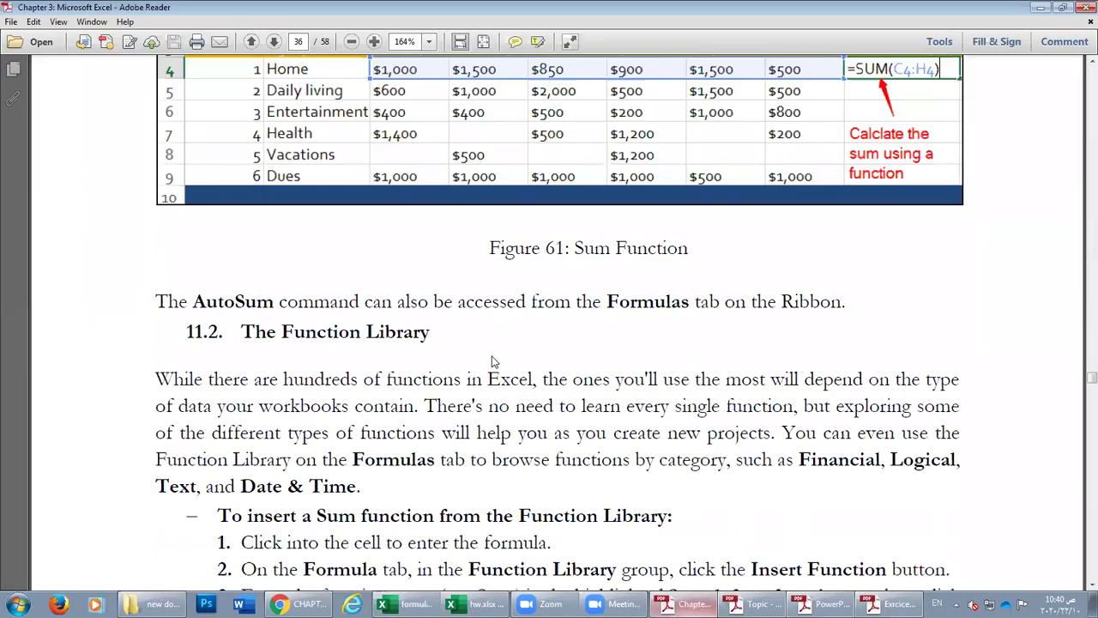
pyautogui.scroll(-10, 494, 361)
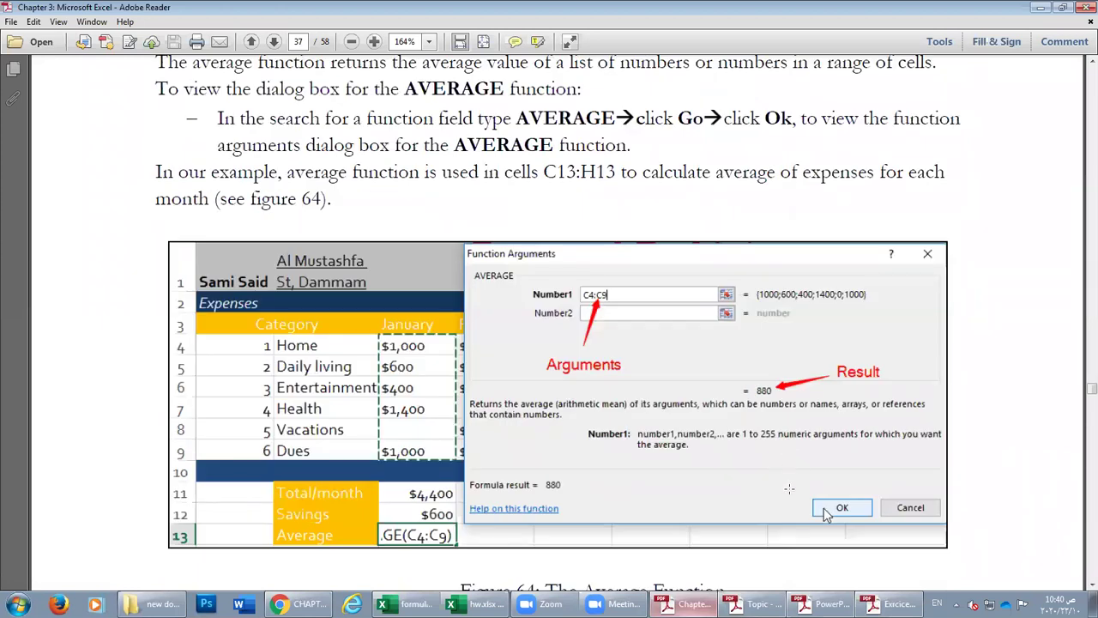
pyautogui.scroll(-1, 826, 514)
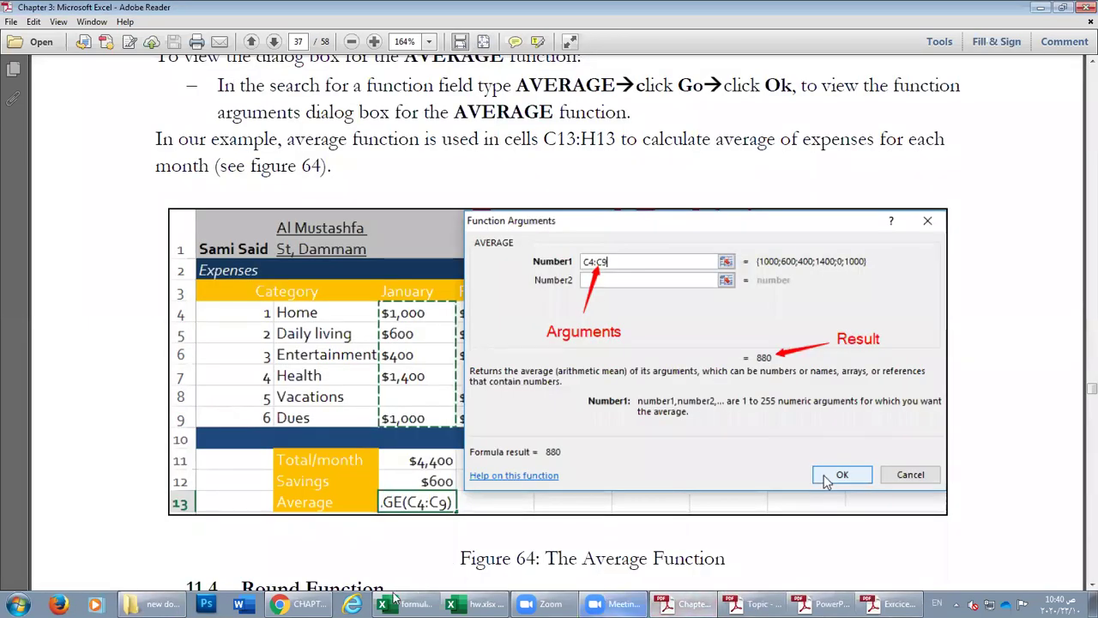
# Switch to the hw.xlsx workbook in Excel and enter the label average in cell B13.
pyautogui.click(396, 602)
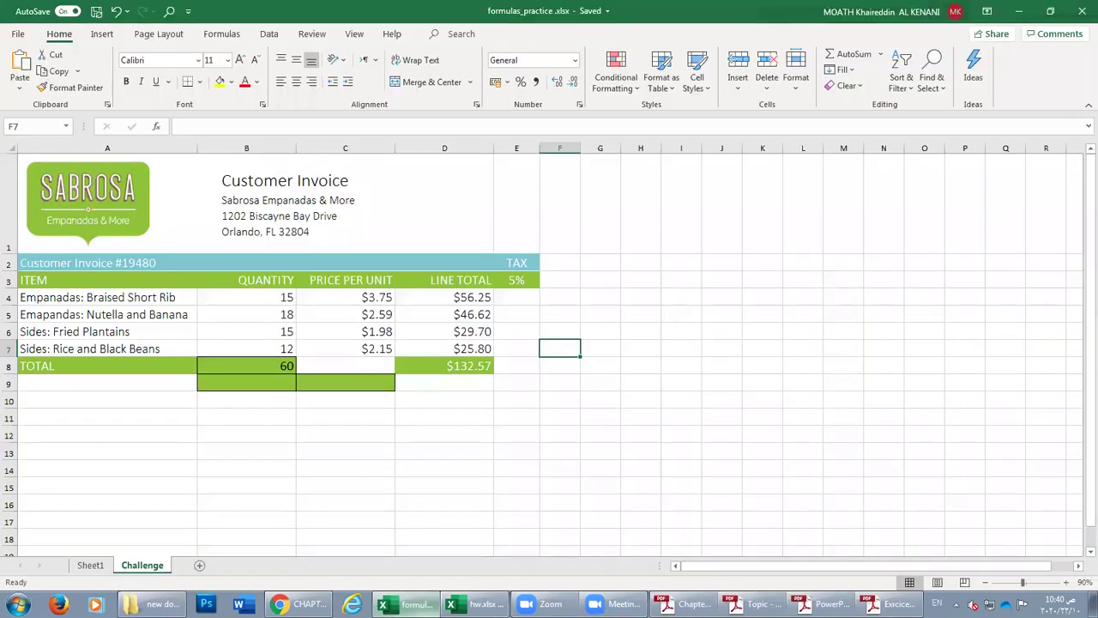
pyautogui.click(478, 603)
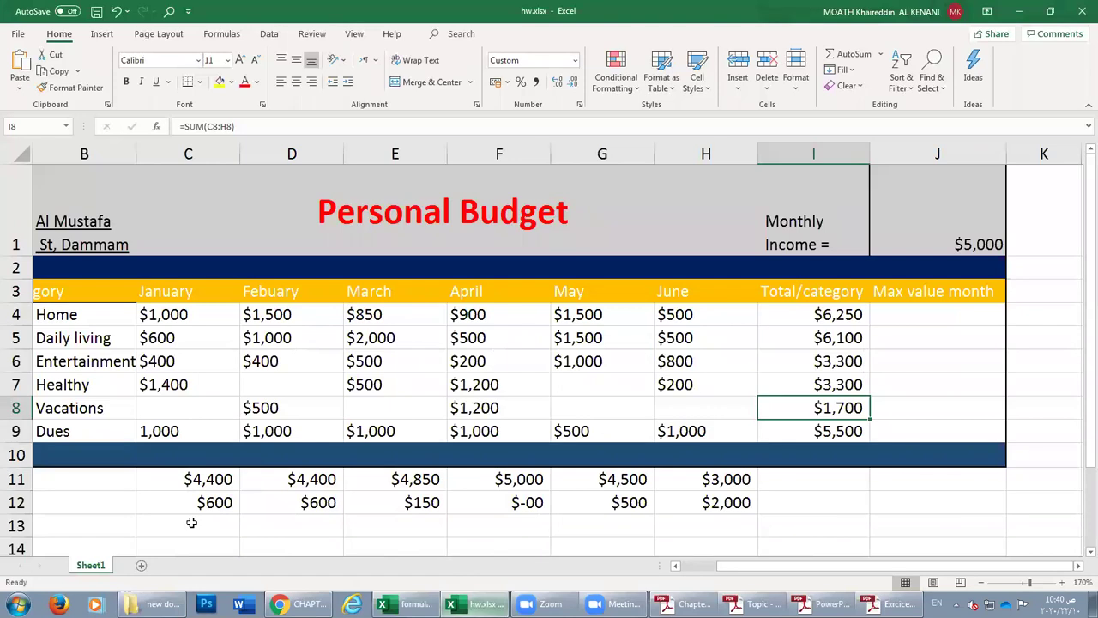
pyautogui.scroll(-1, 191, 523)
pyautogui.click(105, 388)
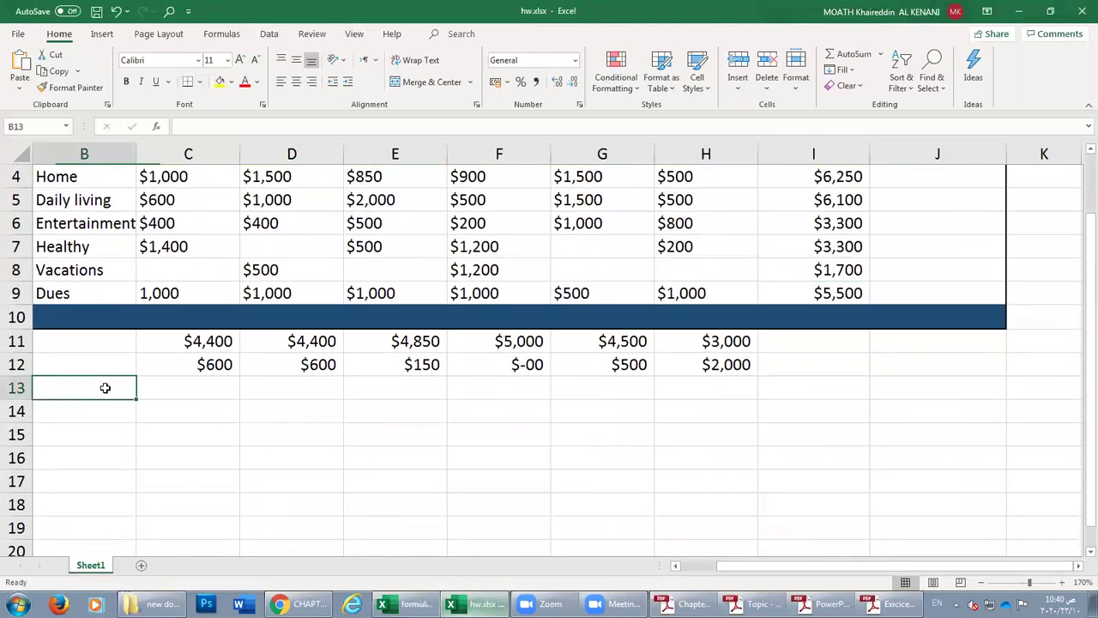
pyautogui.write('aver')
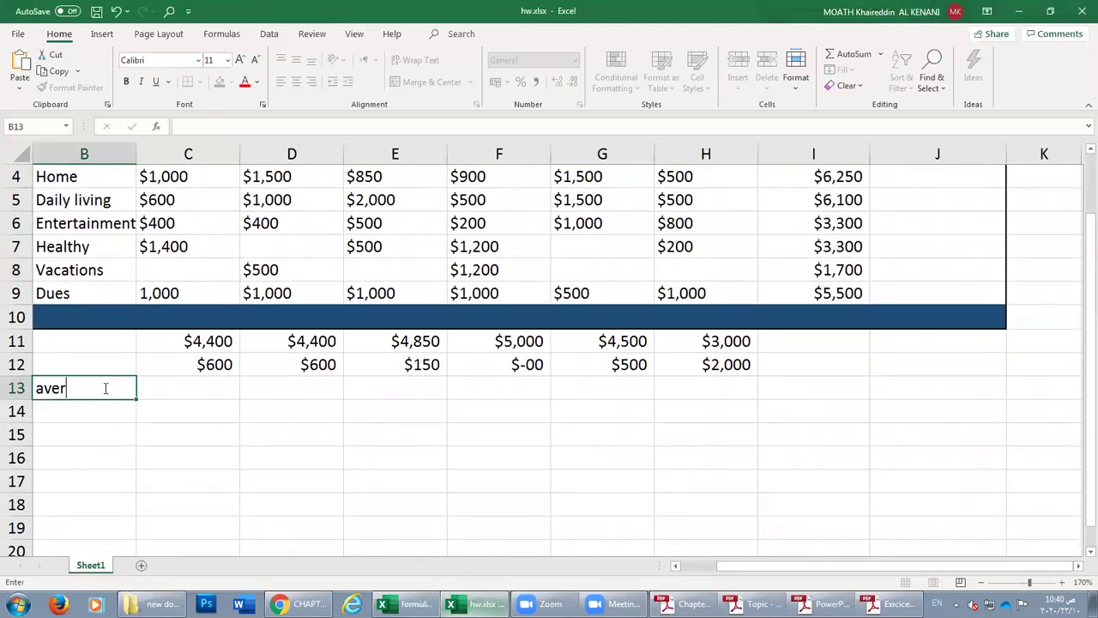
pyautogui.write('age')
pyautogui.press('Return')
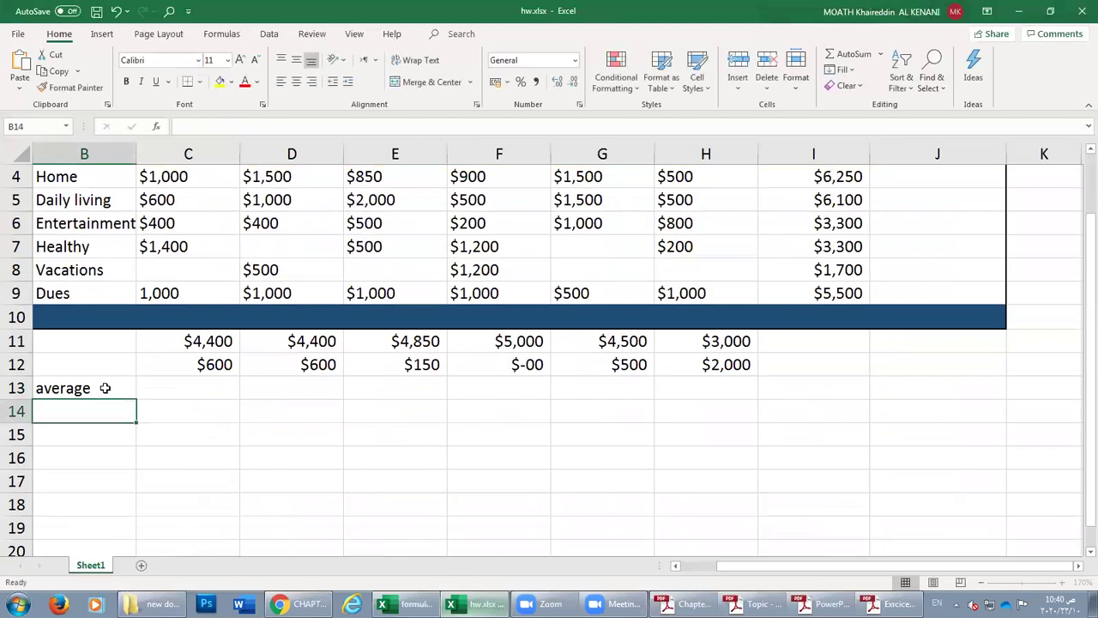
# Clear the category totals in I4:I9.
pyautogui.click(194, 383)
pyautogui.scroll(1, 915, 338)
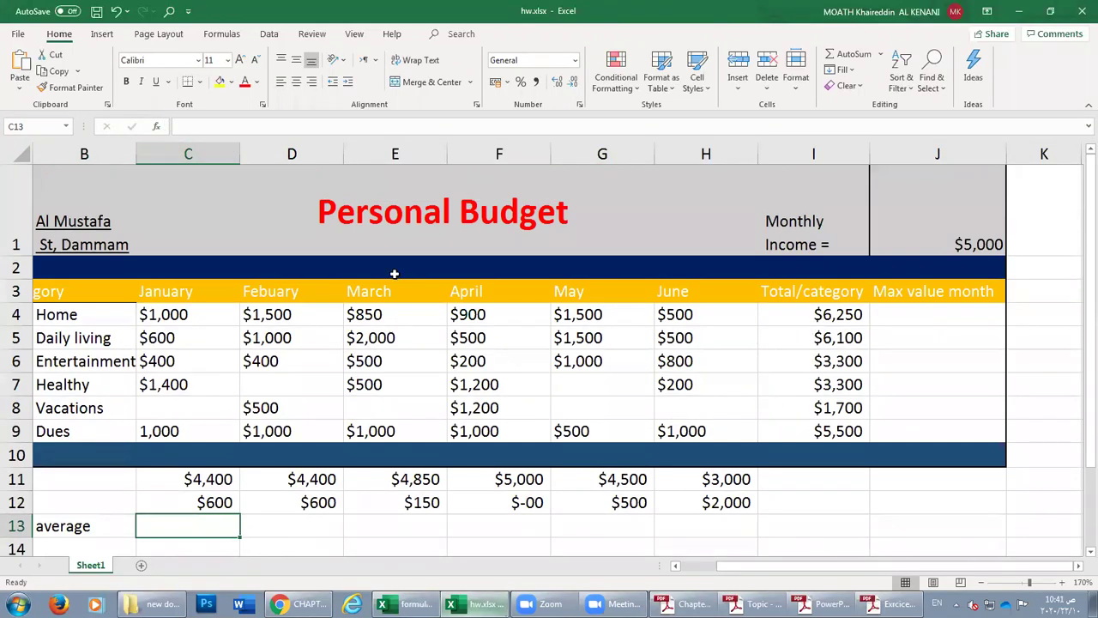
pyautogui.click(810, 337)
pyautogui.click(832, 316)
pyautogui.moveTo(831, 317); pyautogui.dragTo(821, 430)
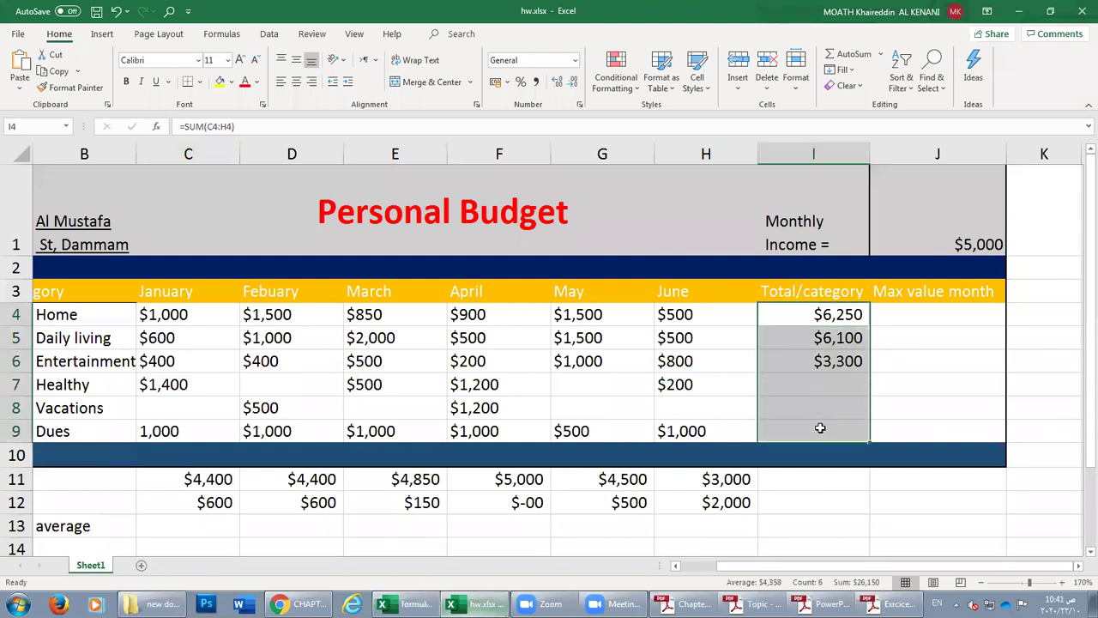
pyautogui.press('Delete')
# Total the Home expenses in I4 with the formula =SUM(C4:H4).
pyautogui.click(825, 322)
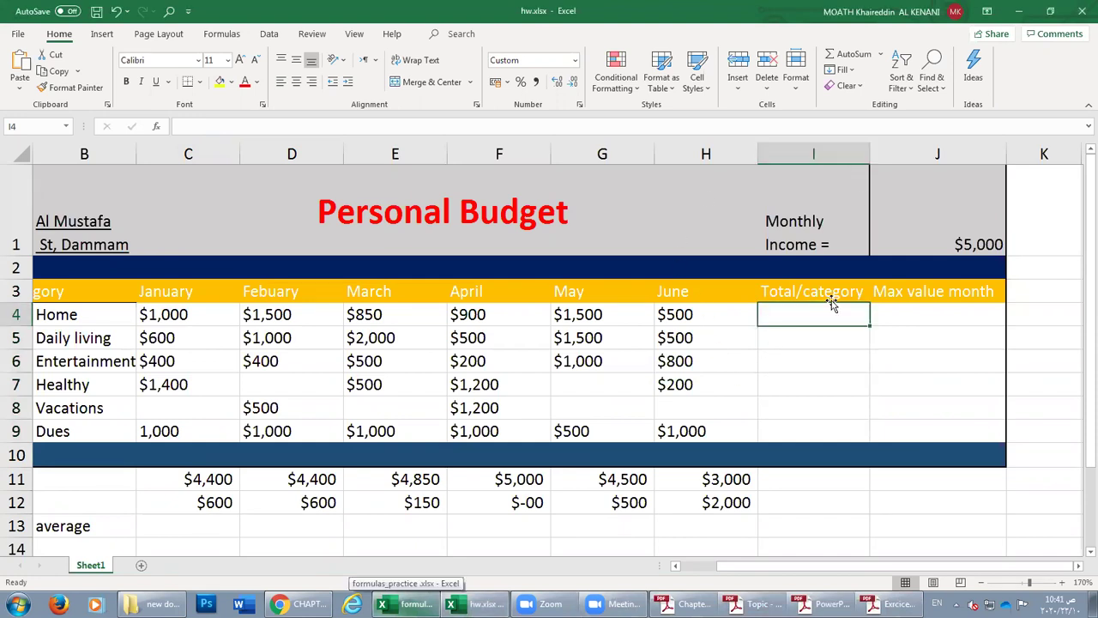
pyautogui.click(810, 322)
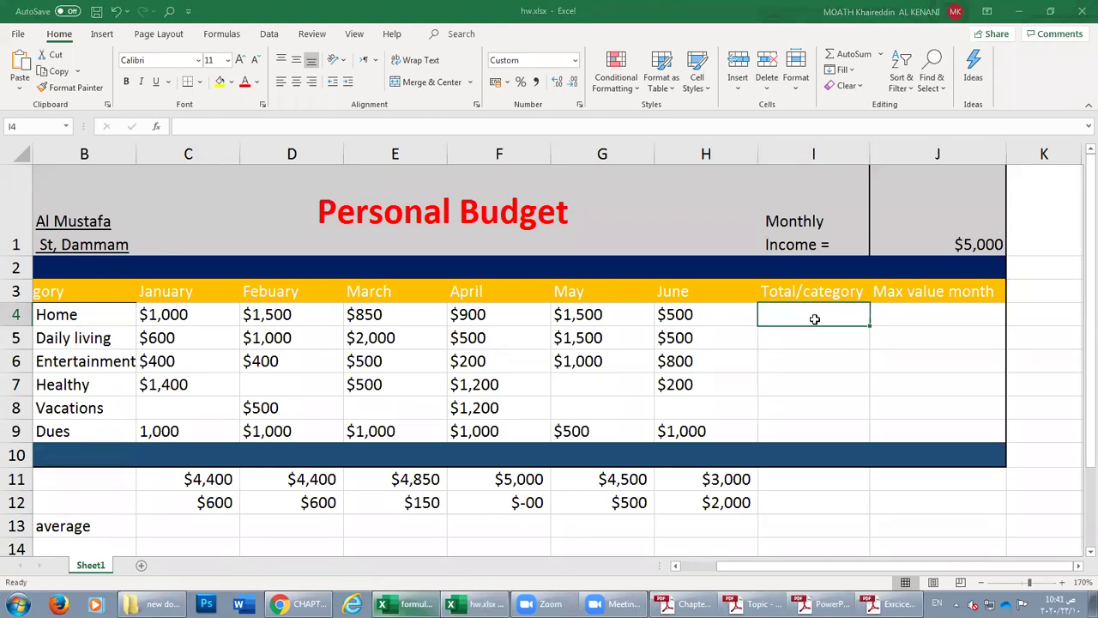
pyautogui.write('=sum(')
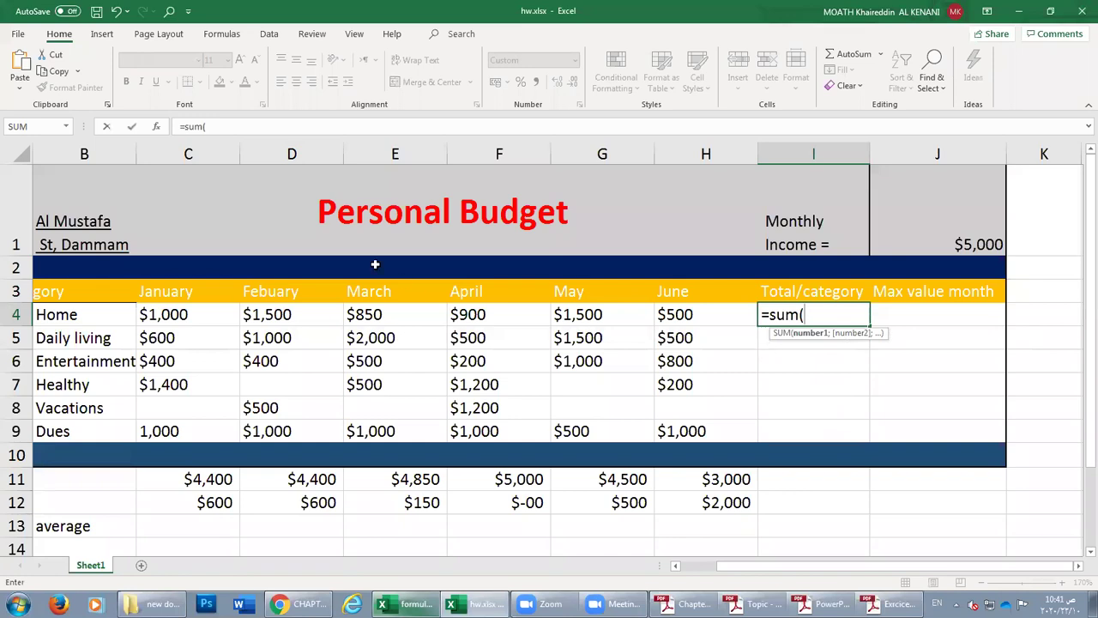
pyautogui.moveTo(170, 314); pyautogui.dragTo(719, 315)
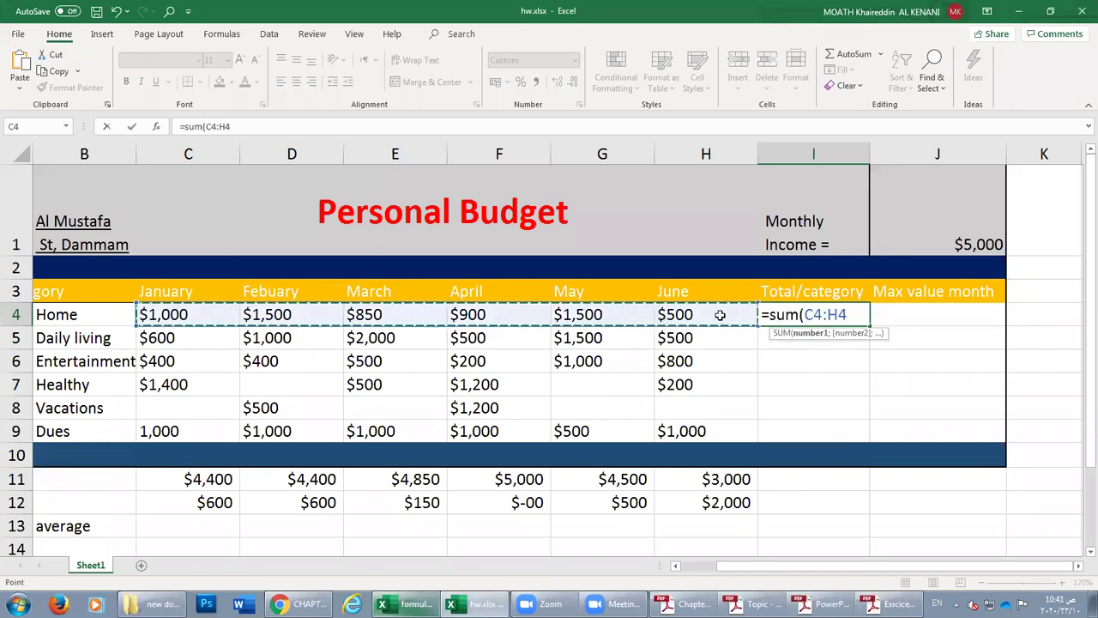
pyautogui.write(')')
pyautogui.press('Return')
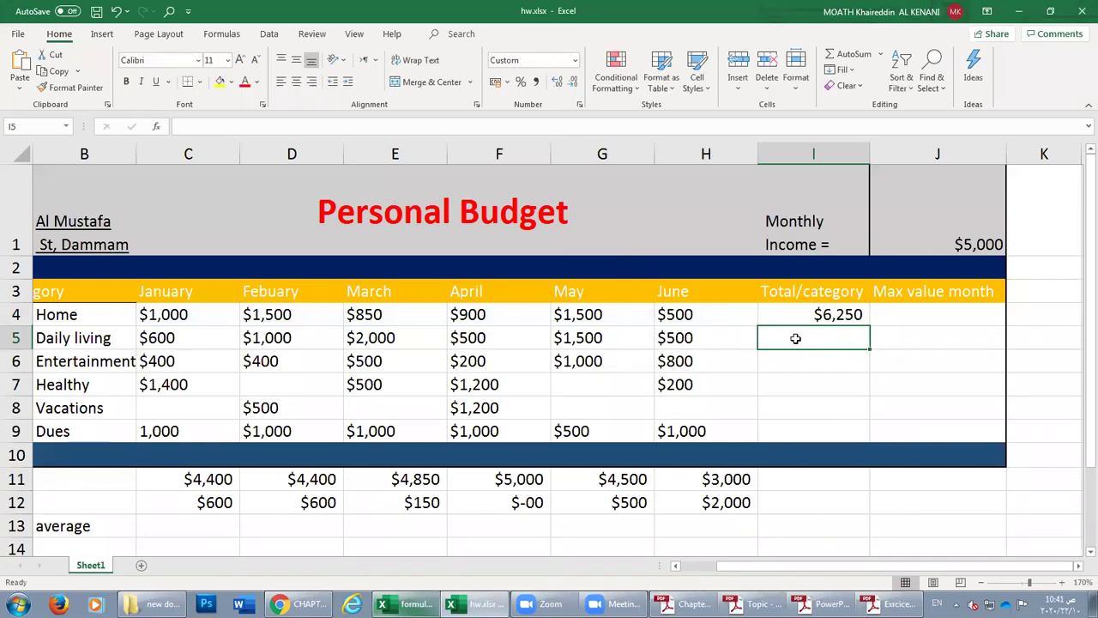
# Use Insert Function to find SUM and total the Daily living expenses C5:H5 in I5, and check the resulting formula.
pyautogui.click(157, 129)
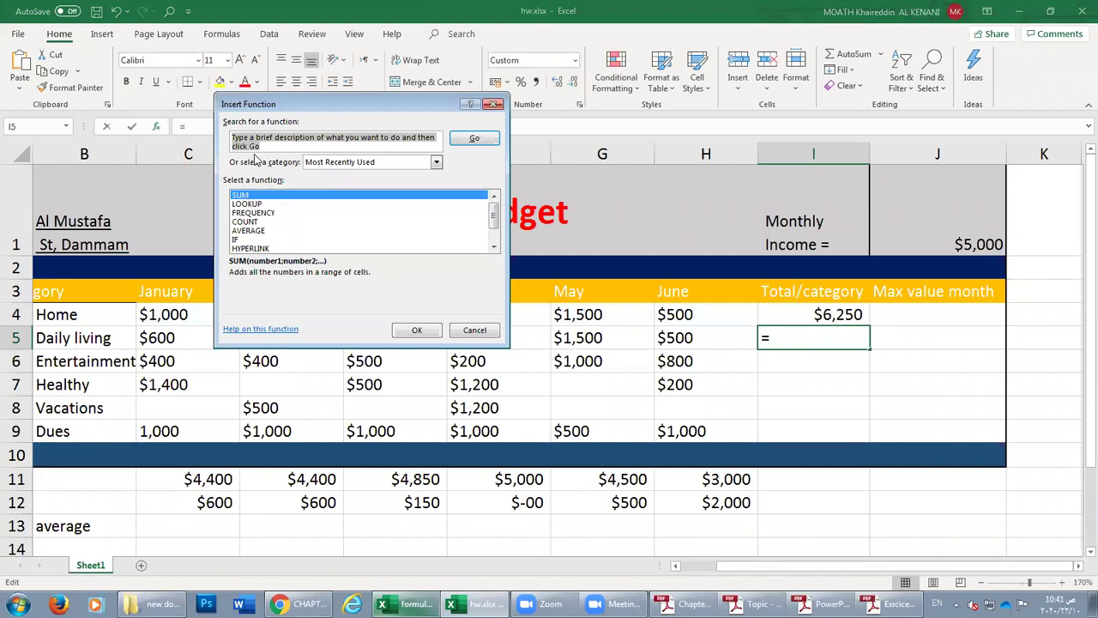
pyautogui.click(232, 137)
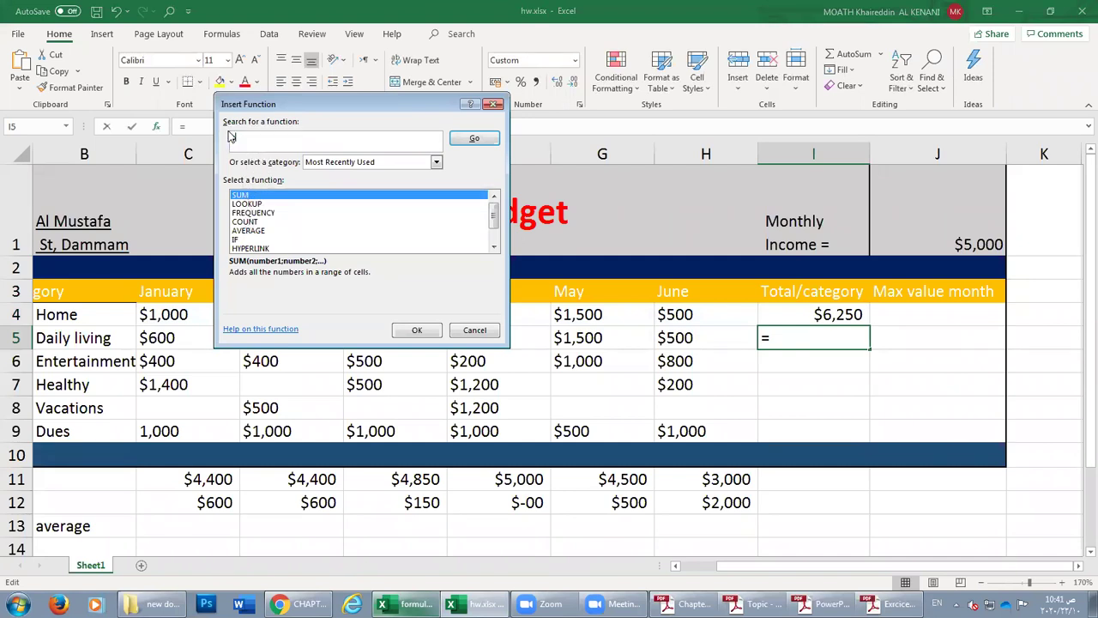
pyautogui.click(477, 138)
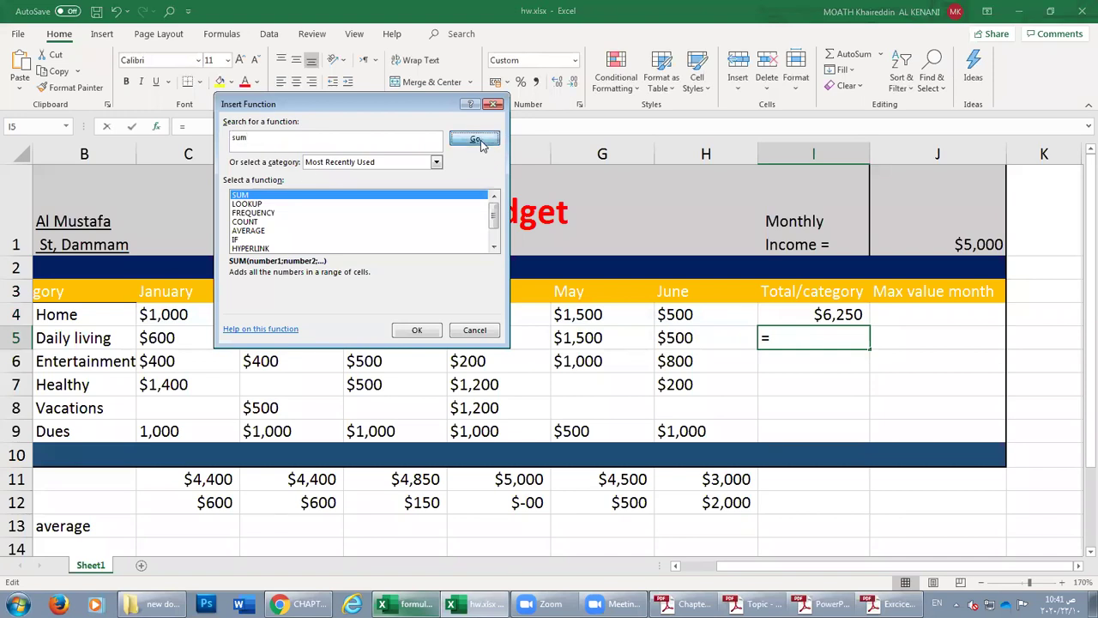
pyautogui.click(419, 330)
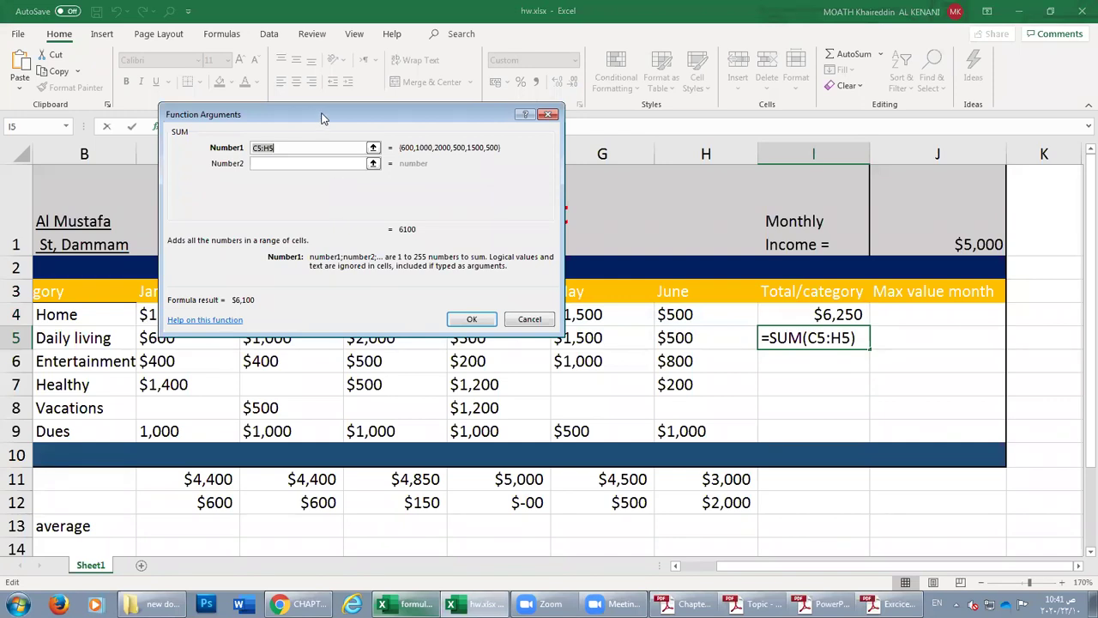
pyautogui.moveTo(323, 118); pyautogui.dragTo(649, 394)
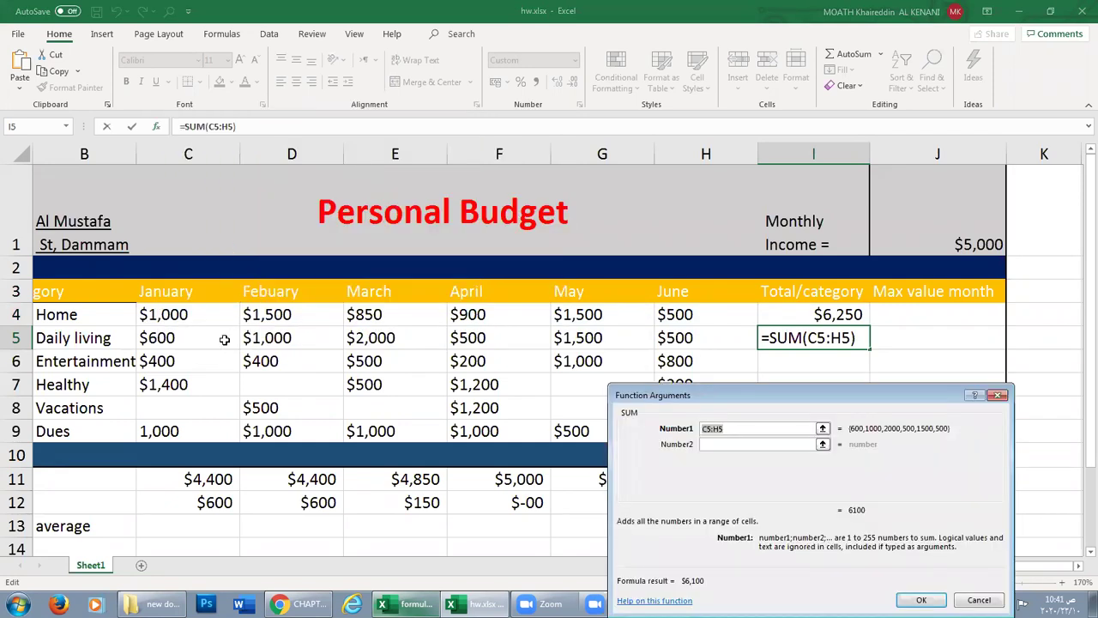
pyautogui.moveTo(166, 338); pyautogui.dragTo(668, 346)
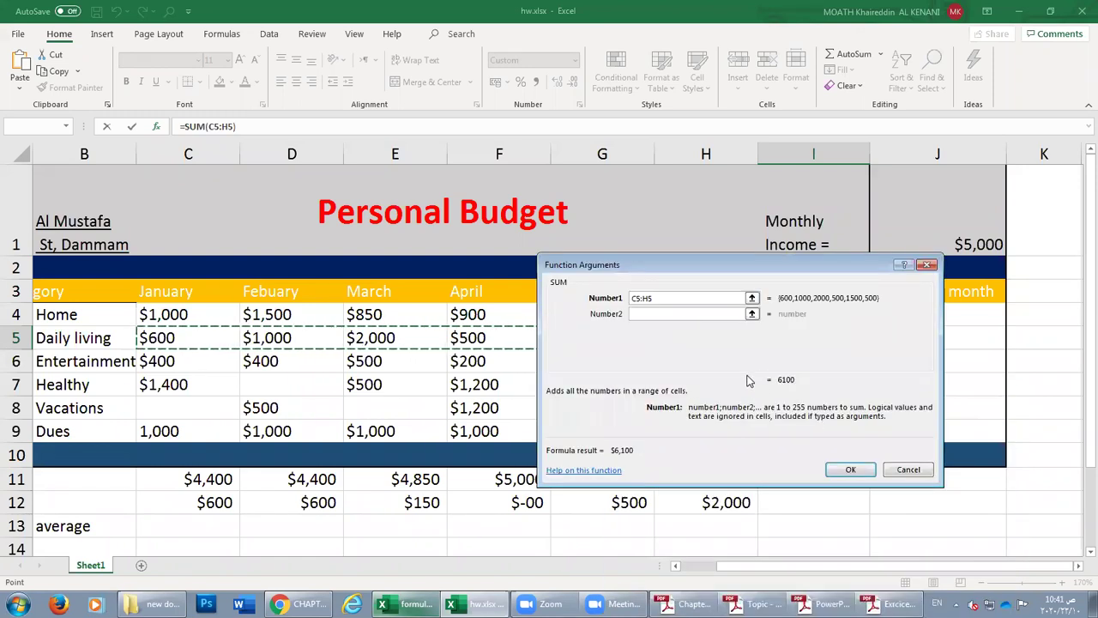
pyautogui.click(850, 469)
pyautogui.click(792, 360)
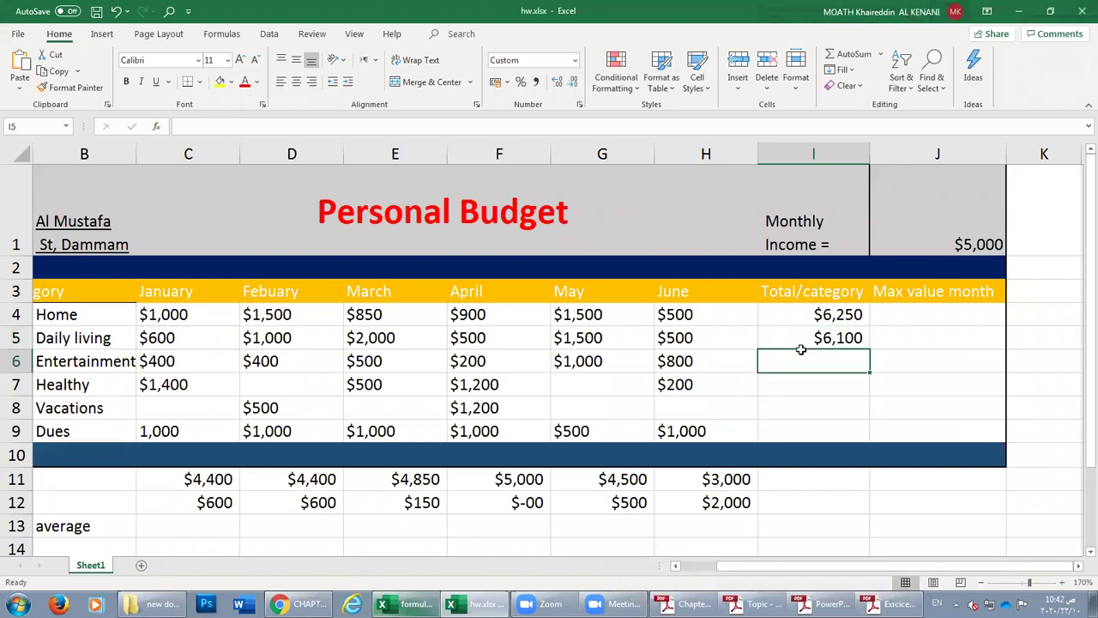
pyautogui.click(822, 338)
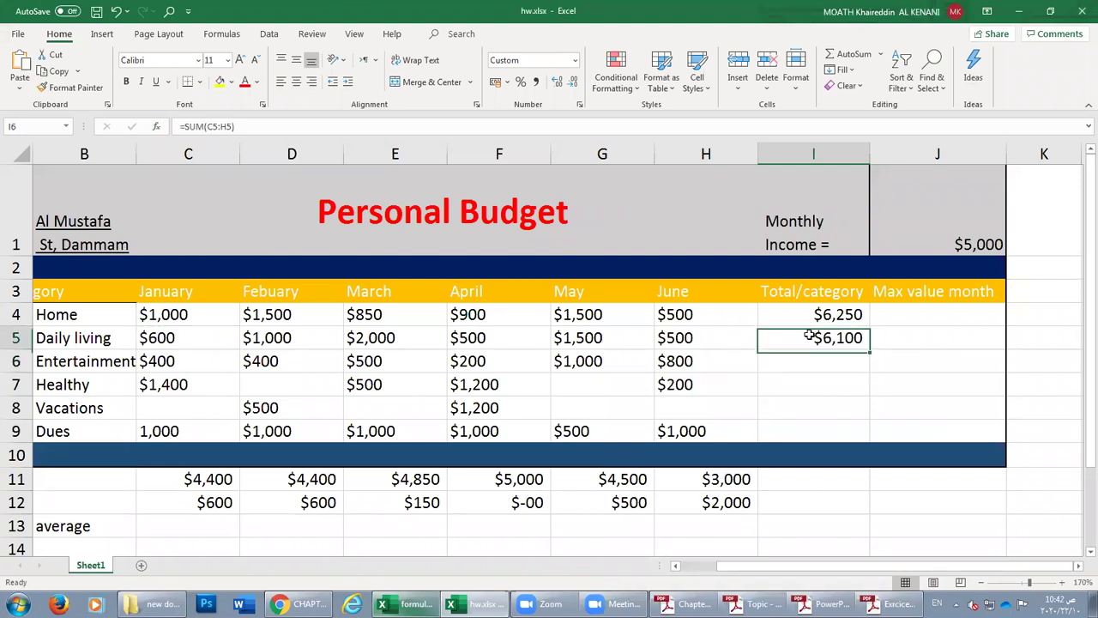
# Examine the other ways of inserting a function for I6, including the AutoSum choices and the recently used functions.
pyautogui.click(799, 360)
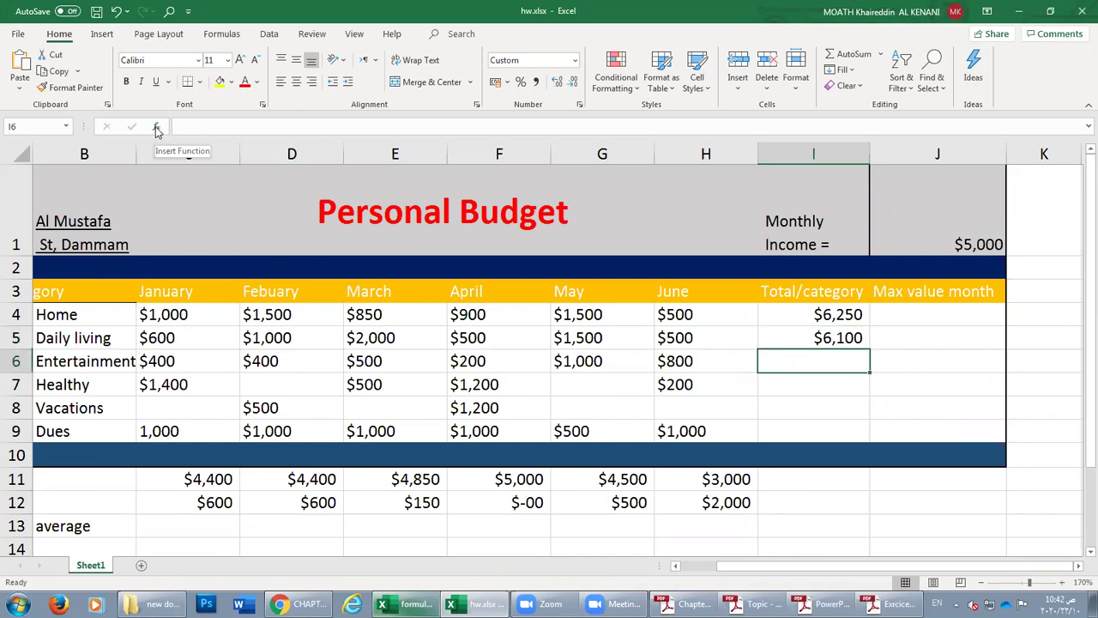
pyautogui.click(880, 54)
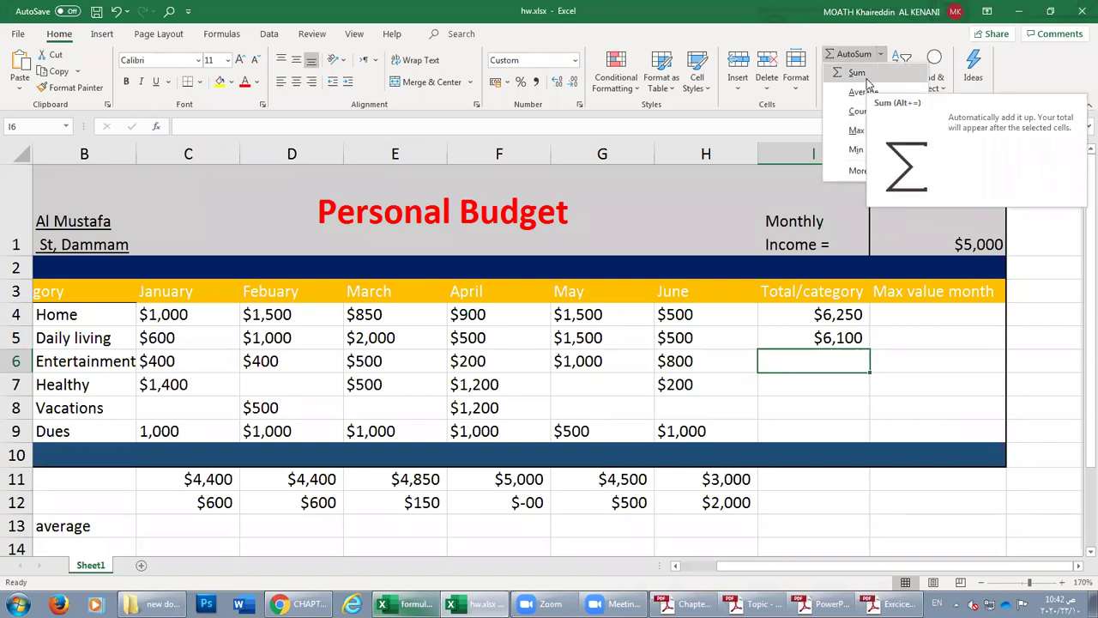
pyautogui.press('Escape')
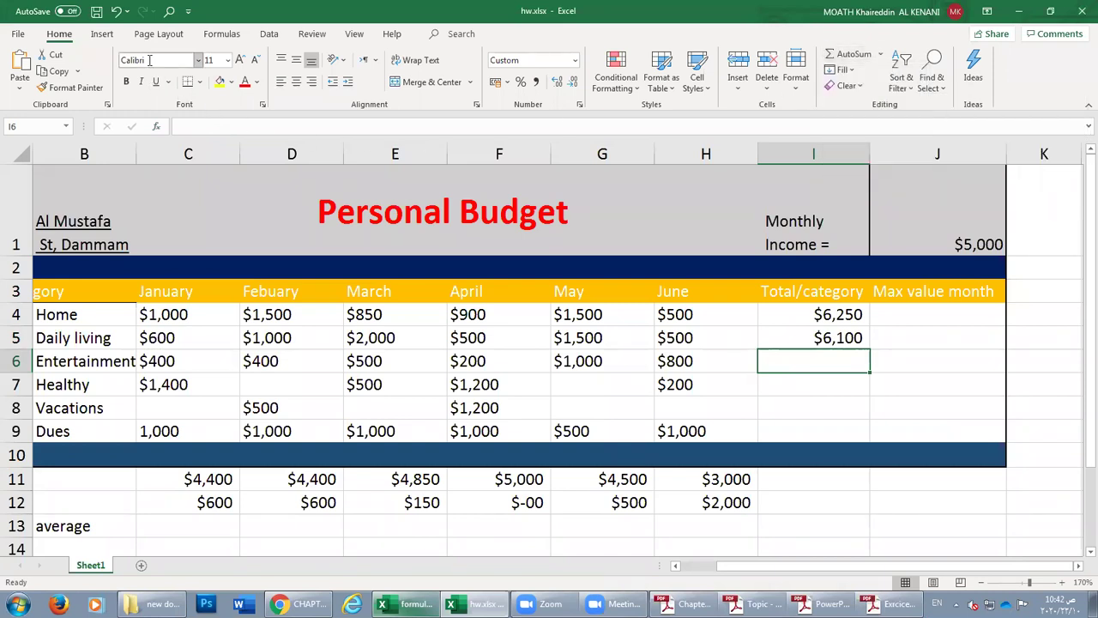
pyautogui.click(235, 39)
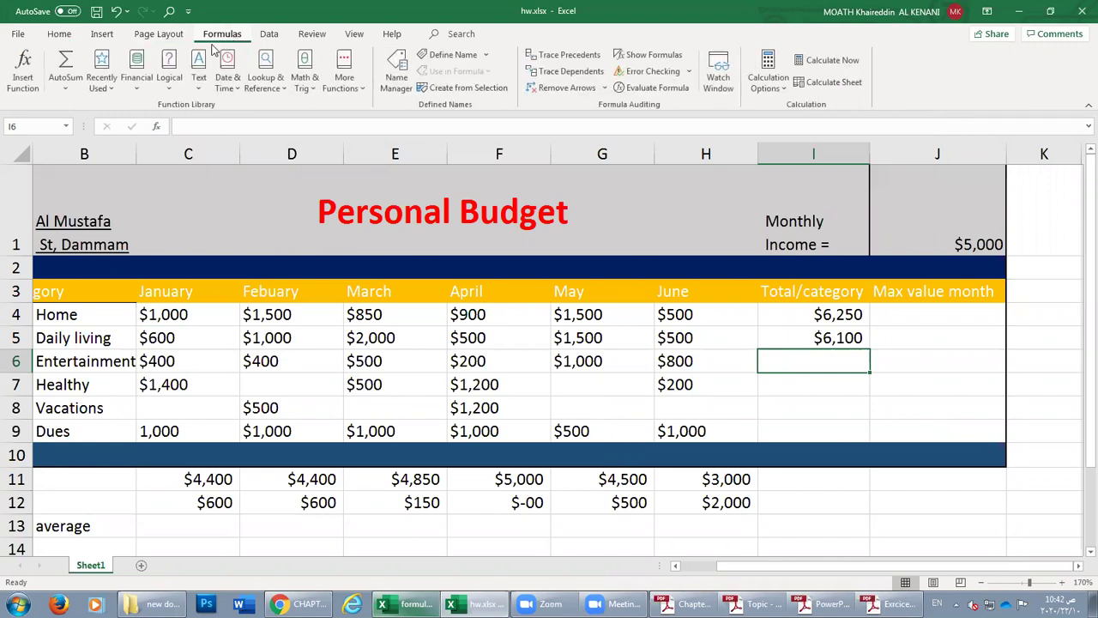
pyautogui.click(65, 89)
pyautogui.click(99, 88)
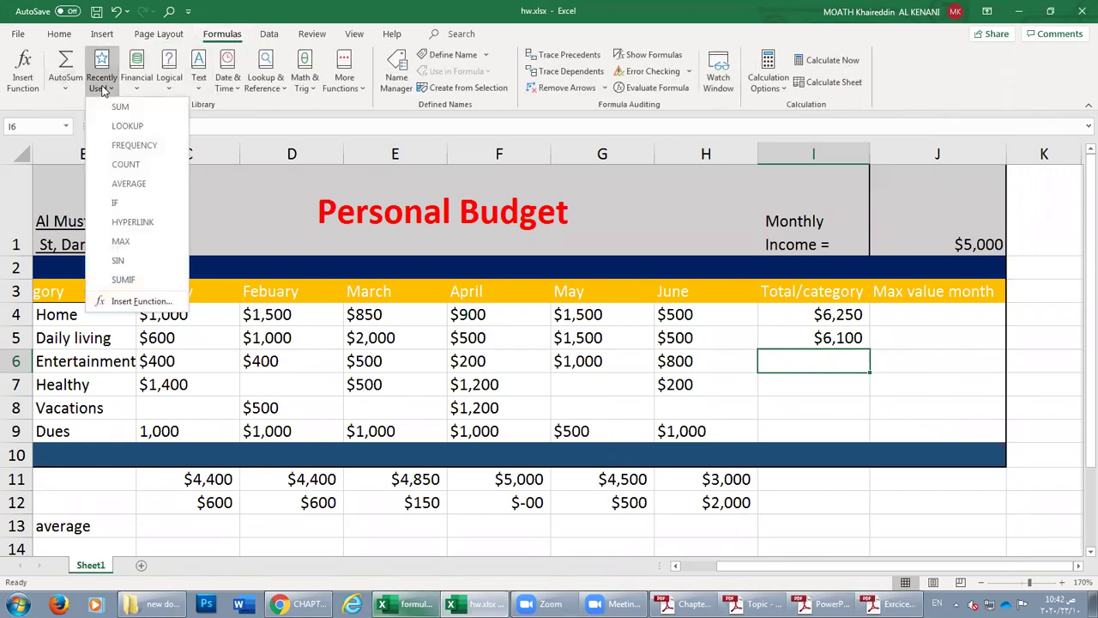
pyautogui.click(107, 94)
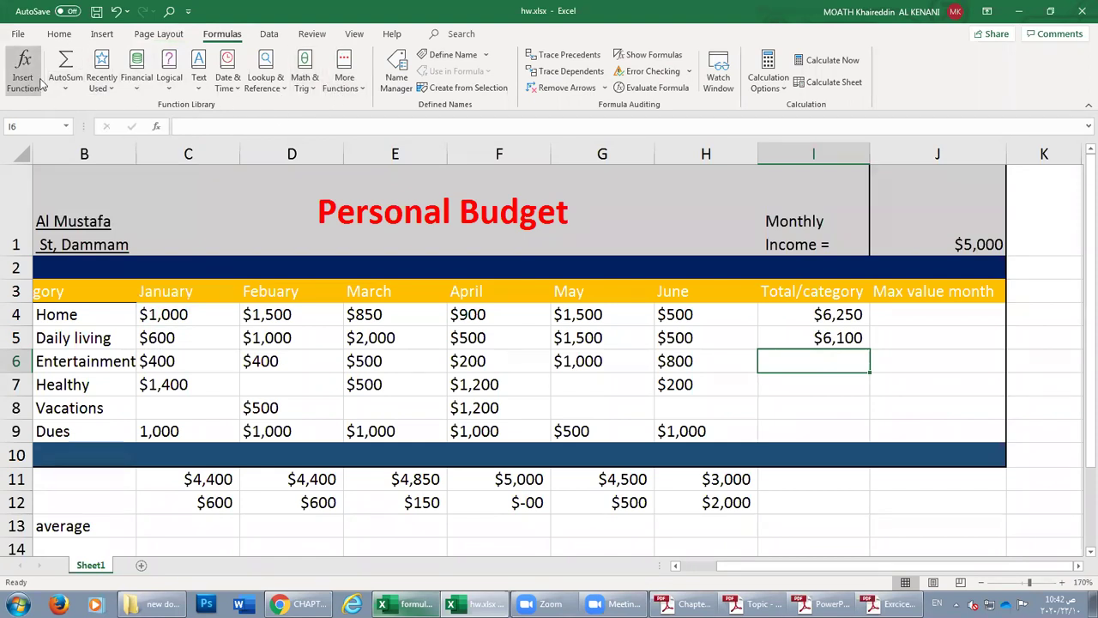
pyautogui.click(60, 35)
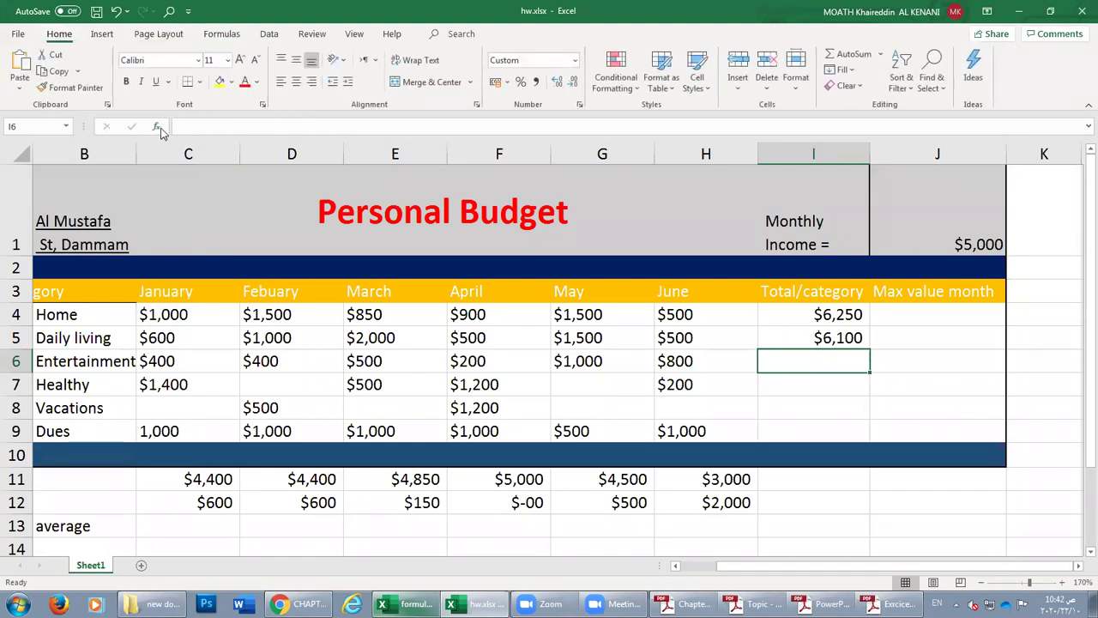
# Total the Entertainment expenses C6:H6 in I6 using Insert Function with SUM, and fill the formula down through I9.
pyautogui.click(157, 127)
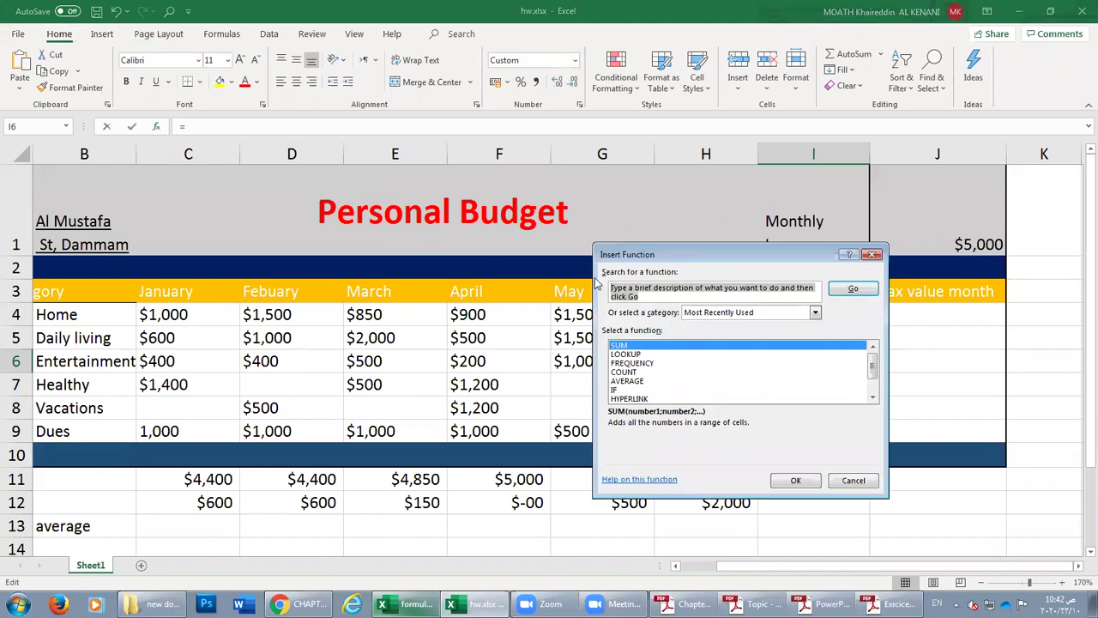
pyautogui.write('sum')
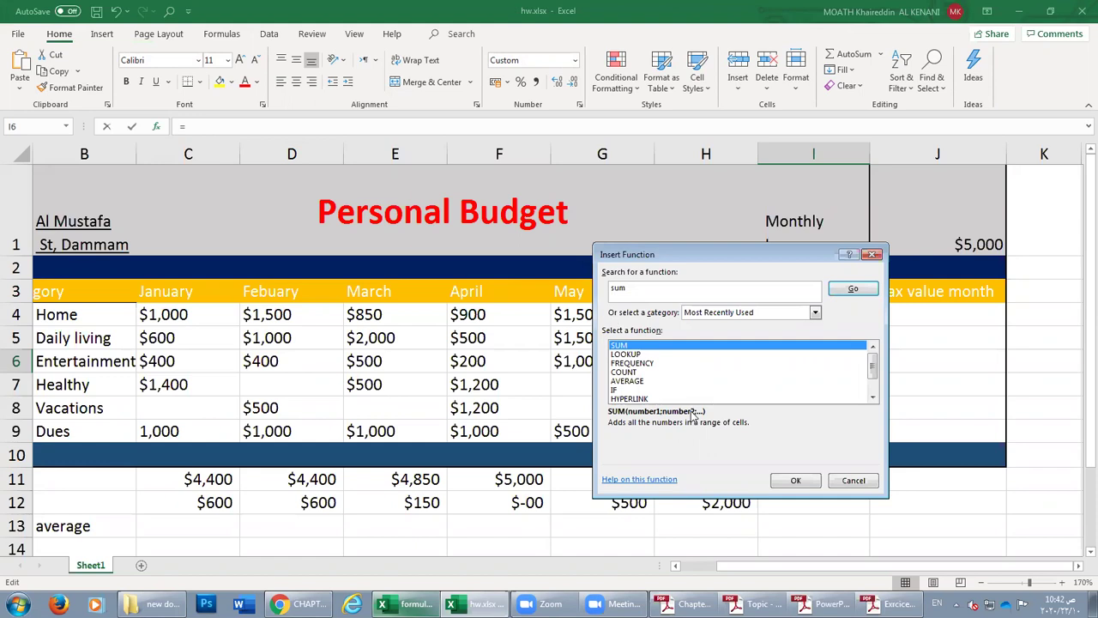
pyautogui.click(795, 480)
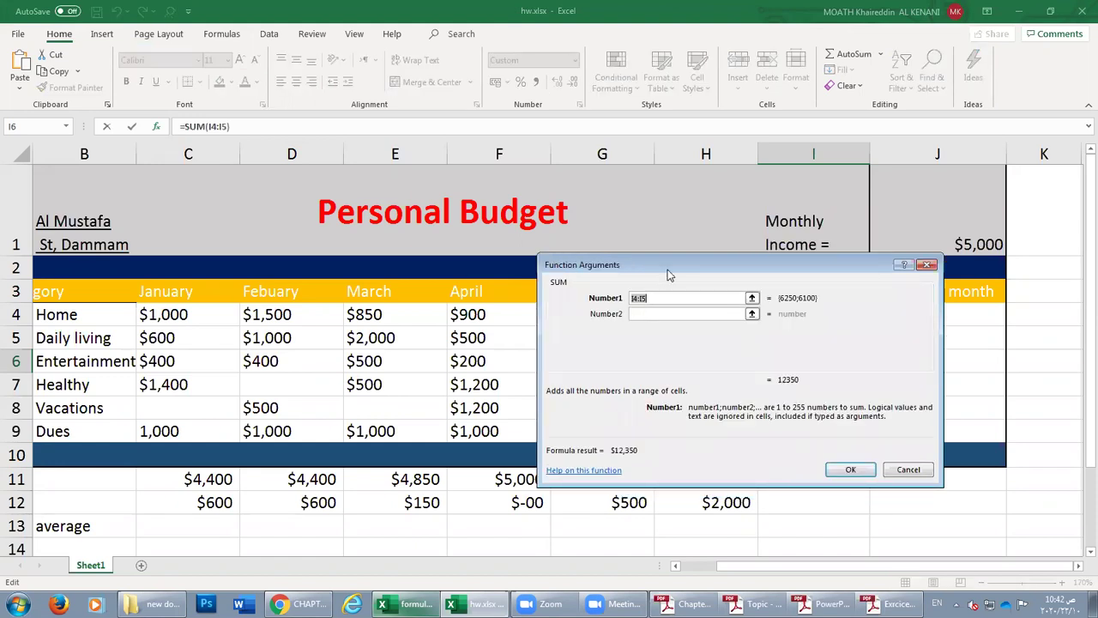
pyautogui.moveTo(671, 274); pyautogui.dragTo(708, 459)
pyautogui.moveTo(167, 358); pyautogui.dragTo(682, 364)
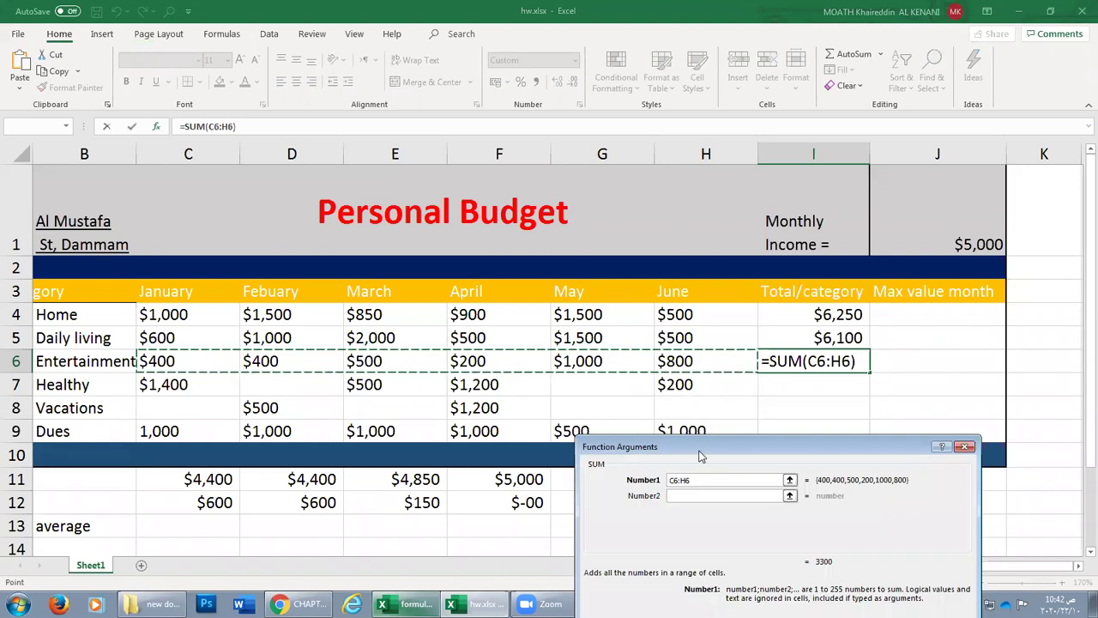
pyautogui.click(870, 544)
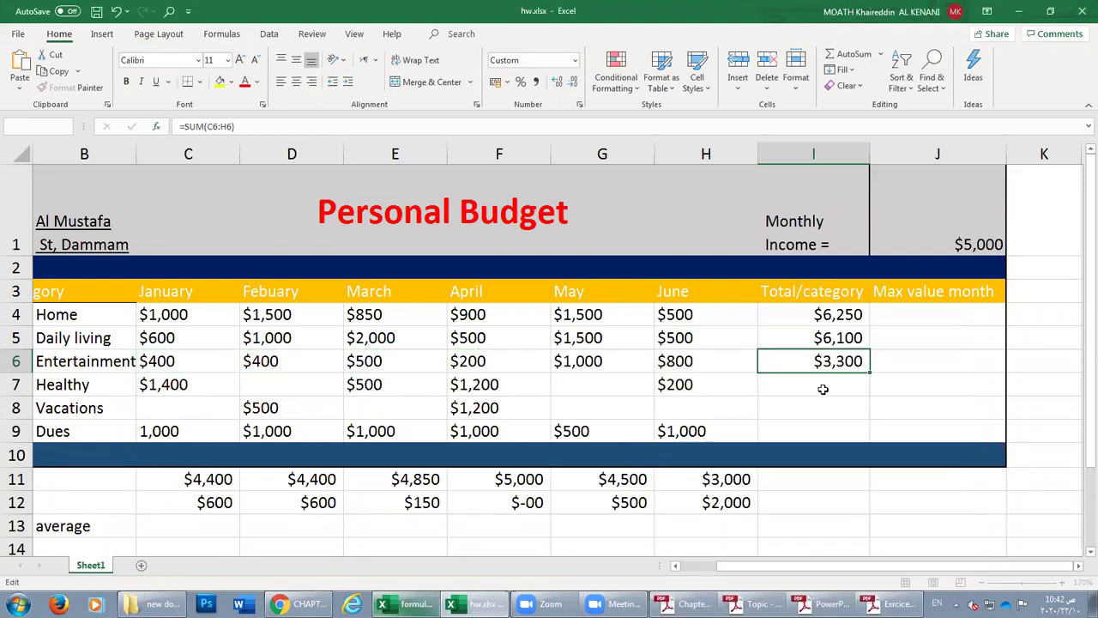
pyautogui.moveTo(870, 373); pyautogui.dragTo(865, 448)
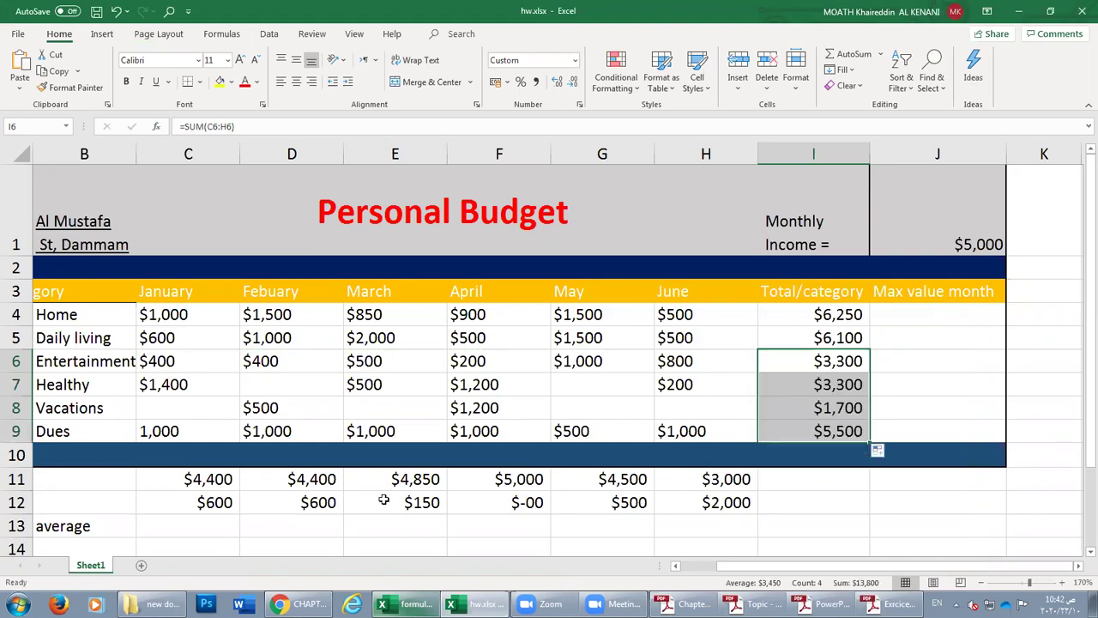
# Search Insert Function for "ave" and choose AVERAGE for the January average in C13.
pyautogui.click(172, 525)
pyautogui.scroll(-1, 338, 514)
pyautogui.scroll(1, 243, 466)
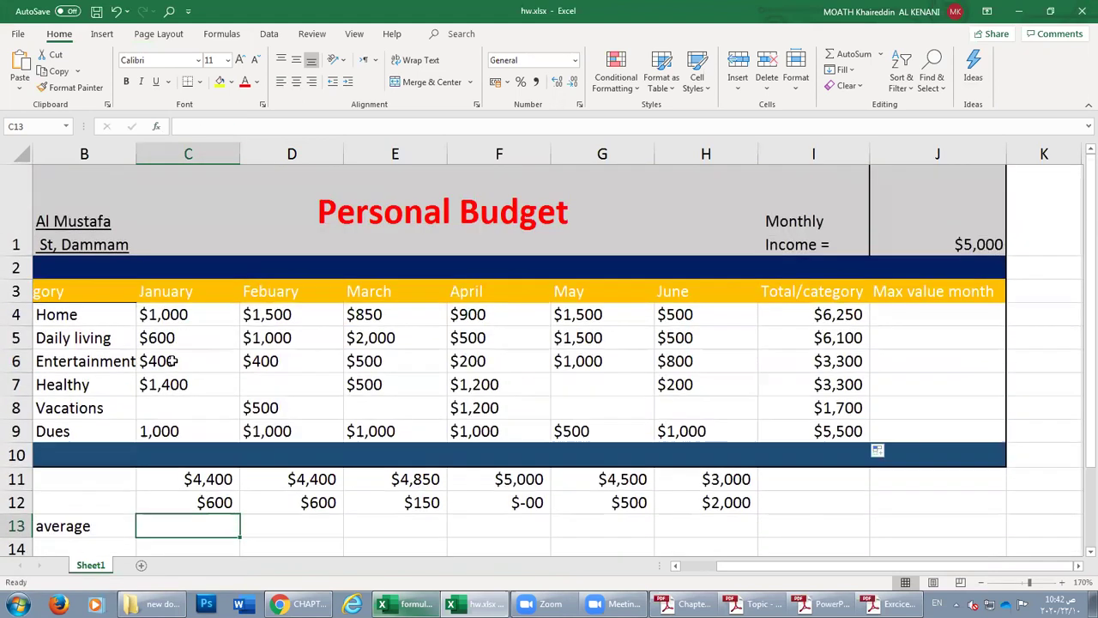
pyautogui.moveTo(192, 314); pyautogui.dragTo(183, 429)
pyautogui.click(187, 526)
pyautogui.click(157, 127)
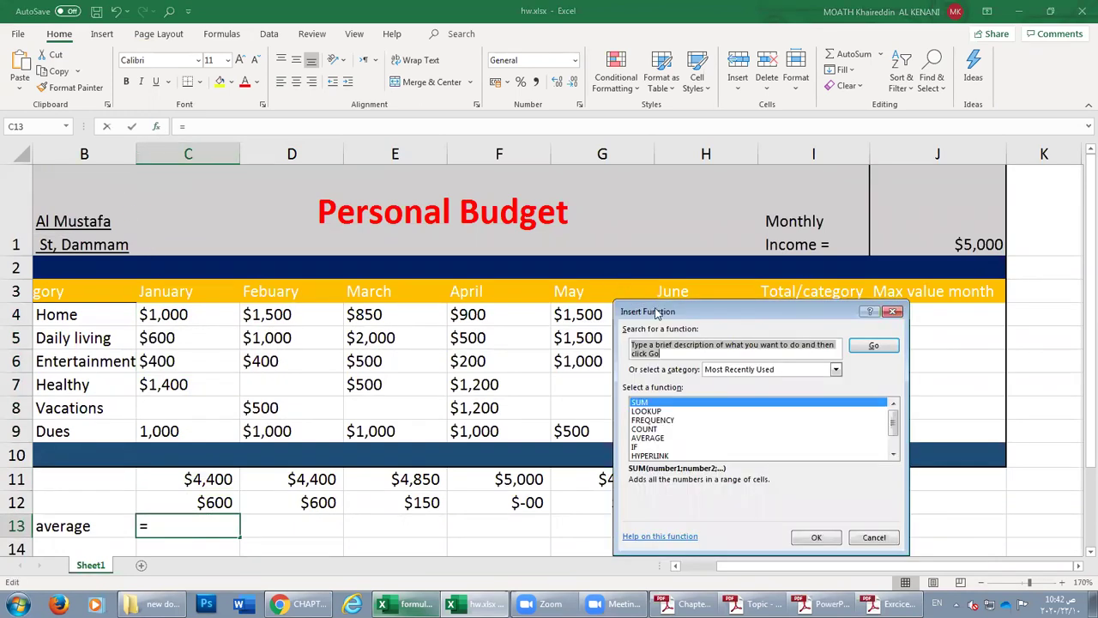
pyautogui.moveTo(658, 314); pyautogui.dragTo(535, 184)
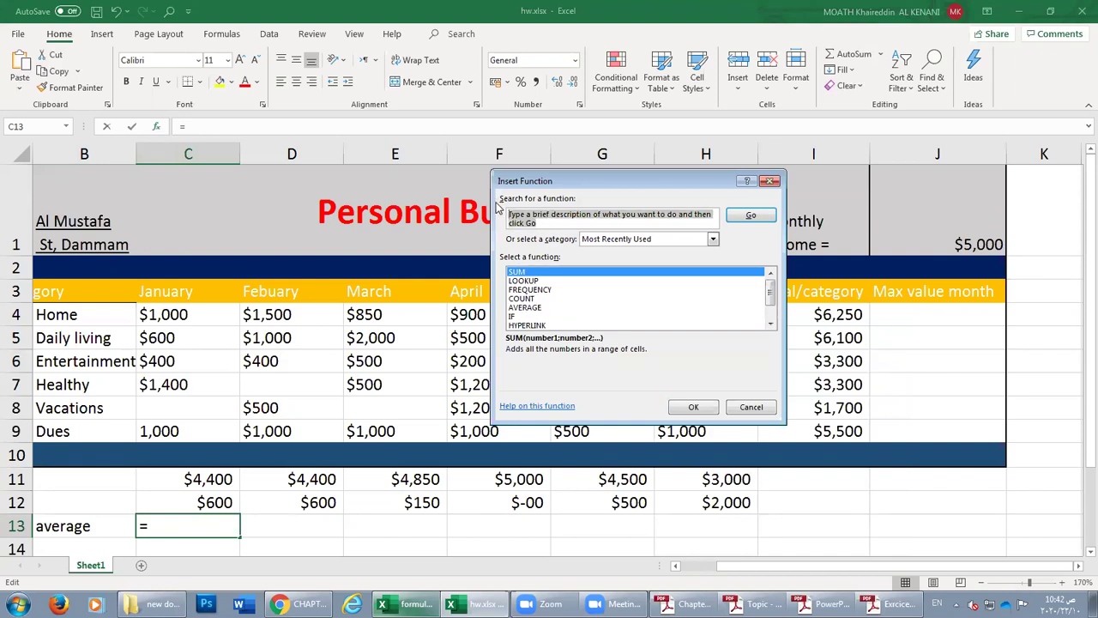
pyautogui.write('ave')
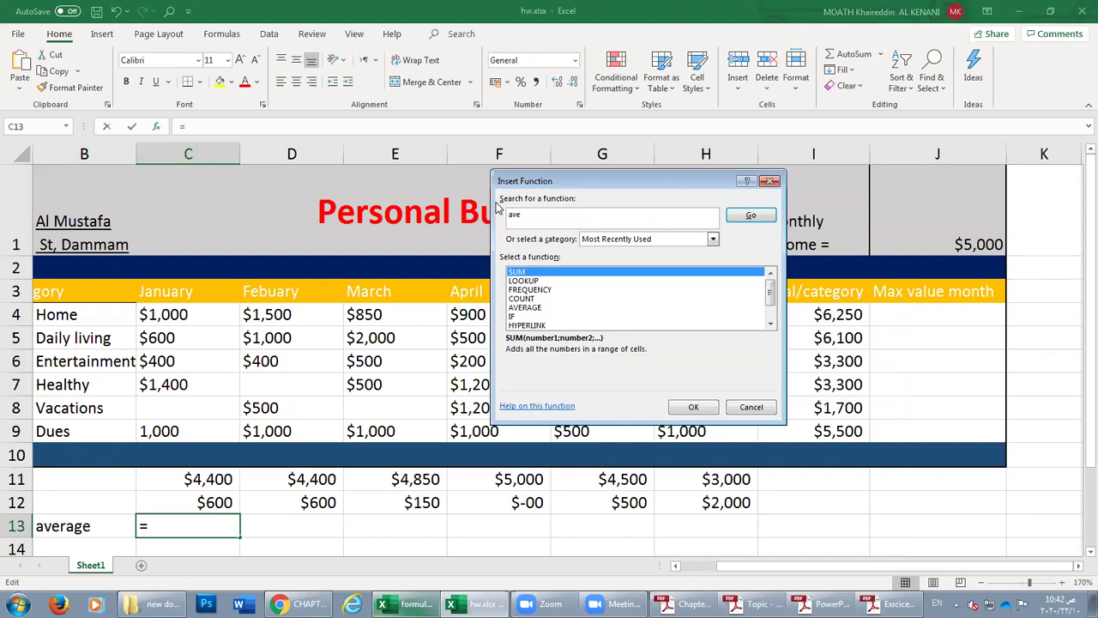
pyautogui.click(751, 216)
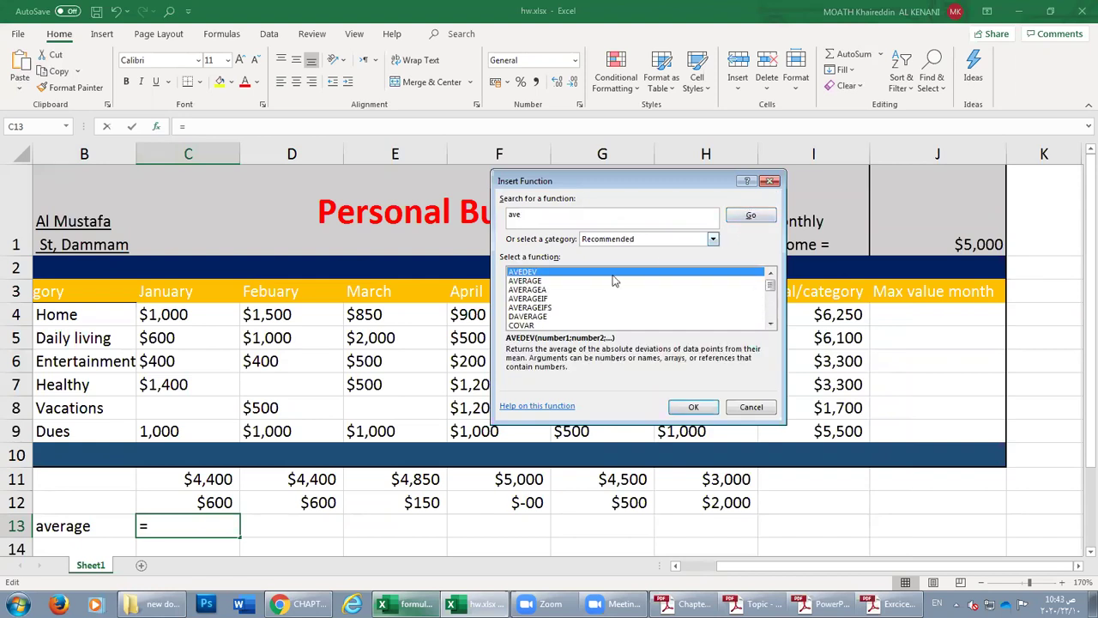
pyautogui.click(525, 280)
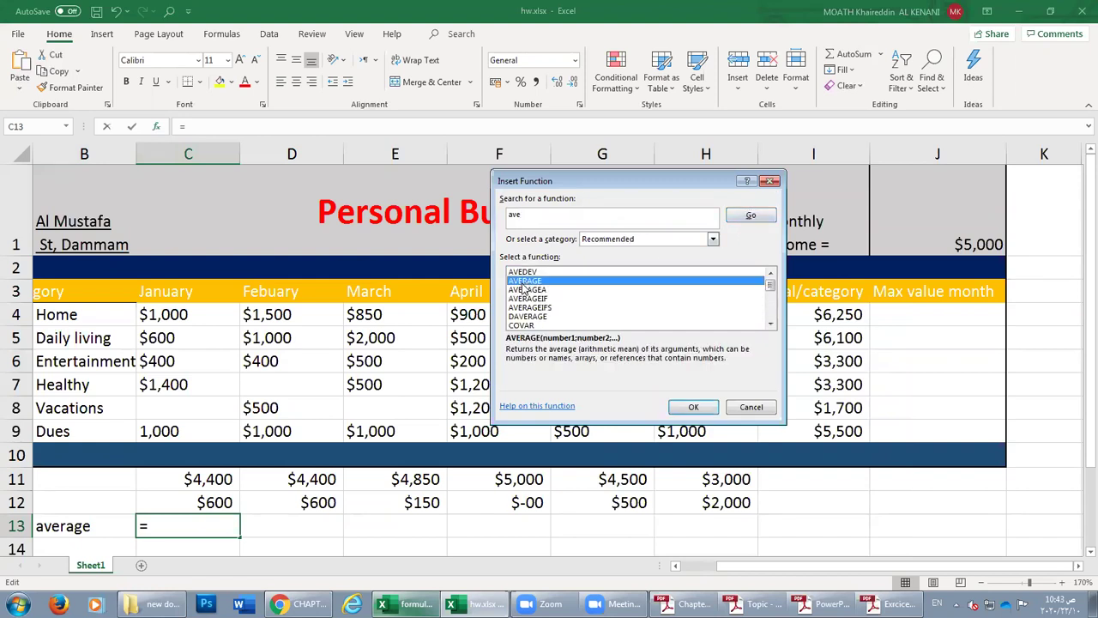
pyautogui.click(693, 407)
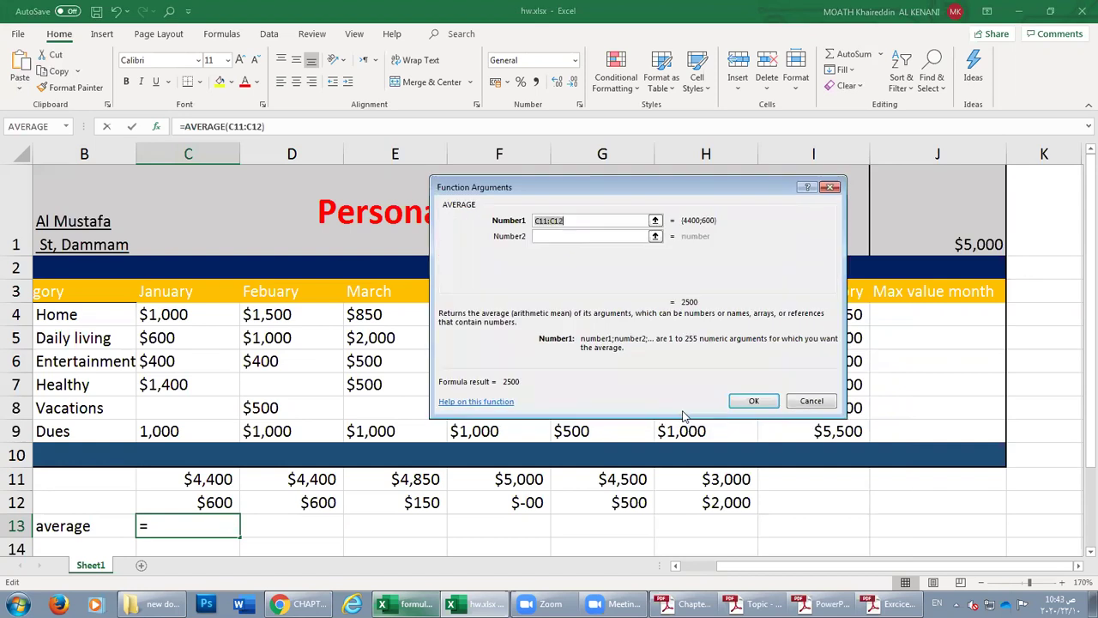
# Set the AVERAGE range to C4:C9 in C13, and fill the formula across through H13.
pyautogui.moveTo(588, 186); pyautogui.dragTo(653, 180)
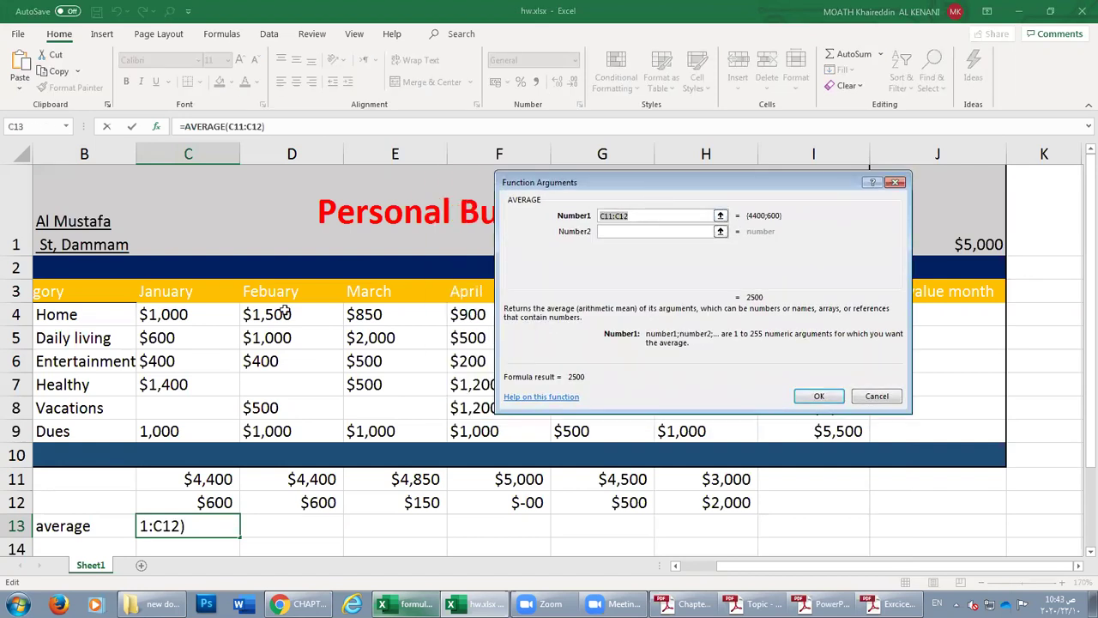
pyautogui.moveTo(179, 315); pyautogui.dragTo(182, 431)
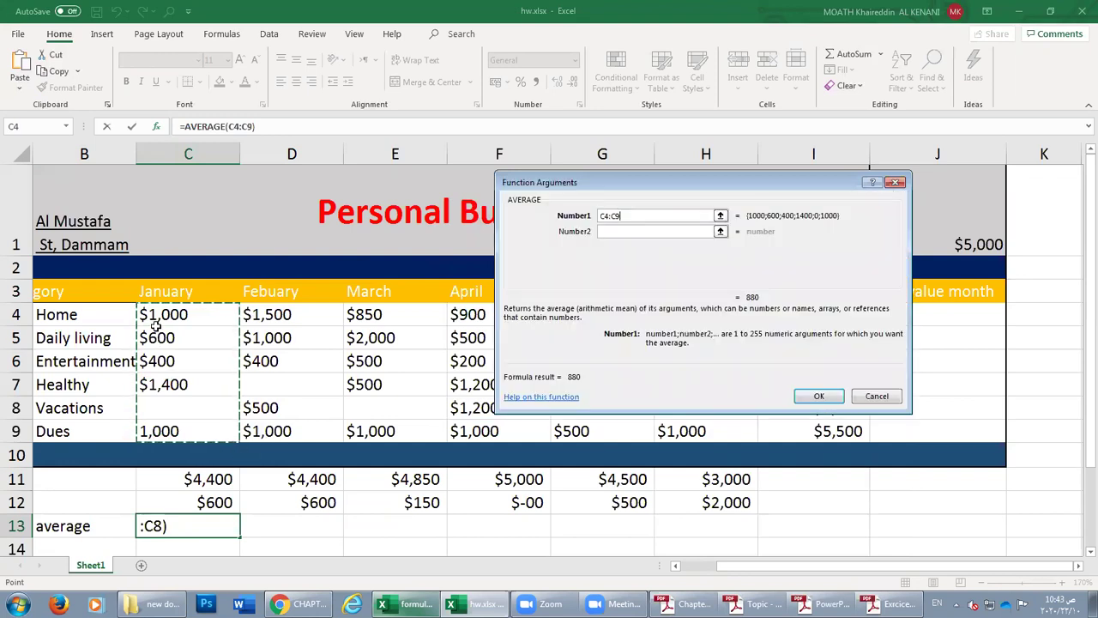
pyautogui.moveTo(625, 216); pyautogui.dragTo(577, 214)
pyautogui.write('c')
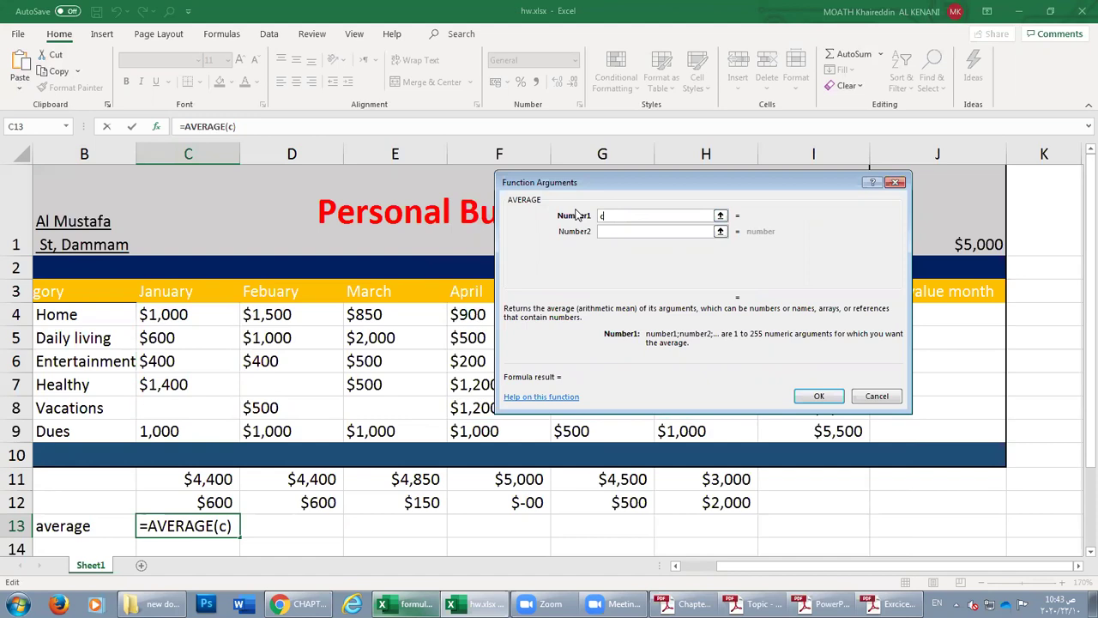
pyautogui.write('4:c9')
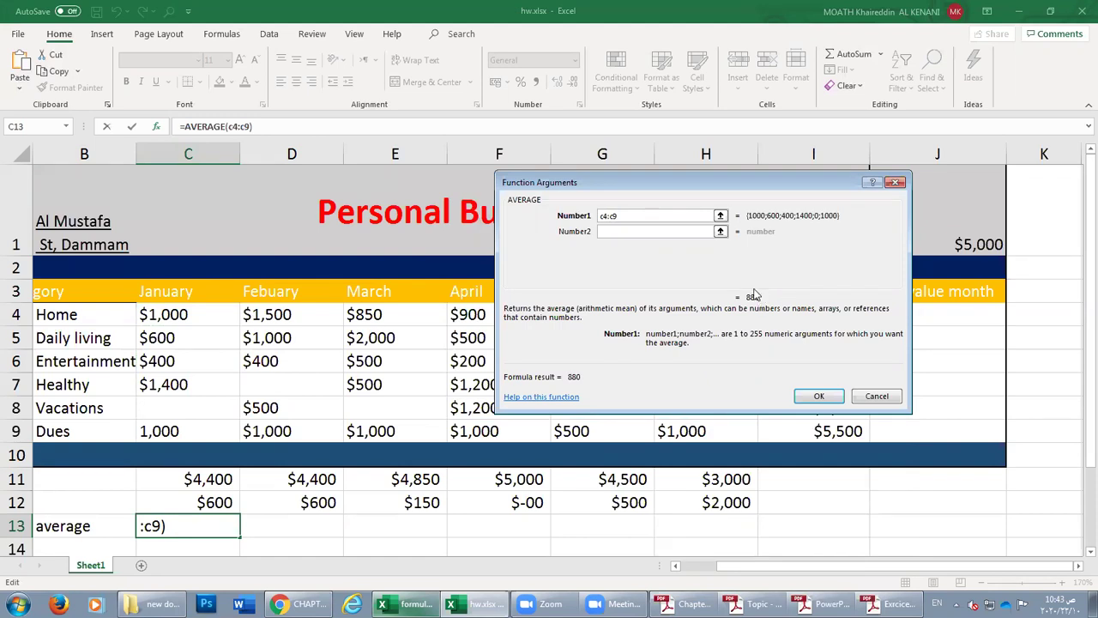
pyautogui.click(815, 396)
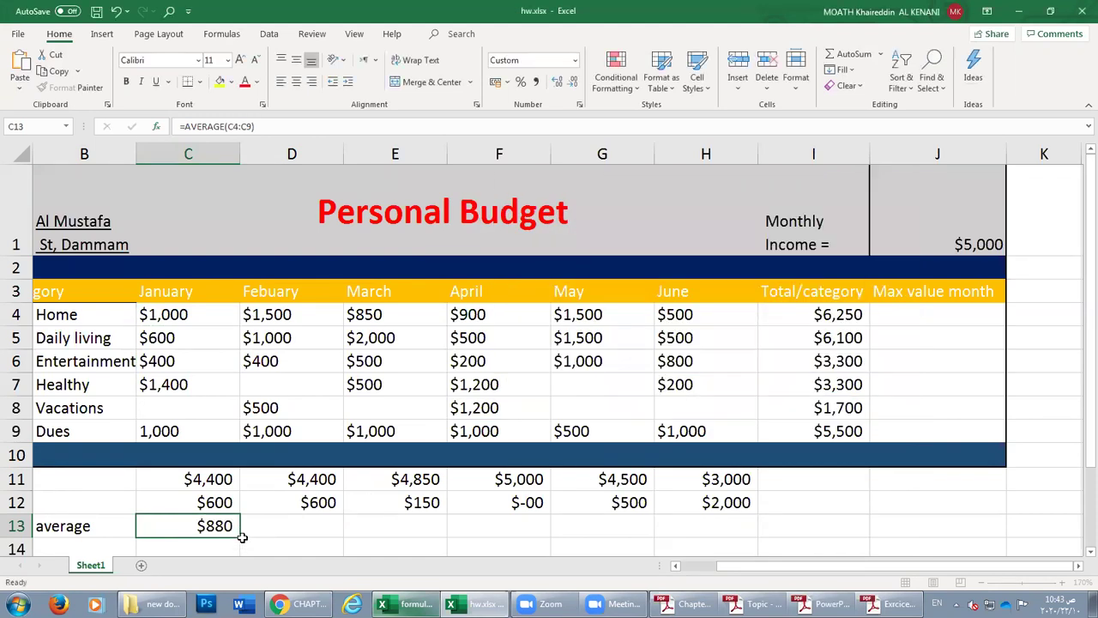
pyautogui.moveTo(243, 537); pyautogui.dragTo(723, 533)
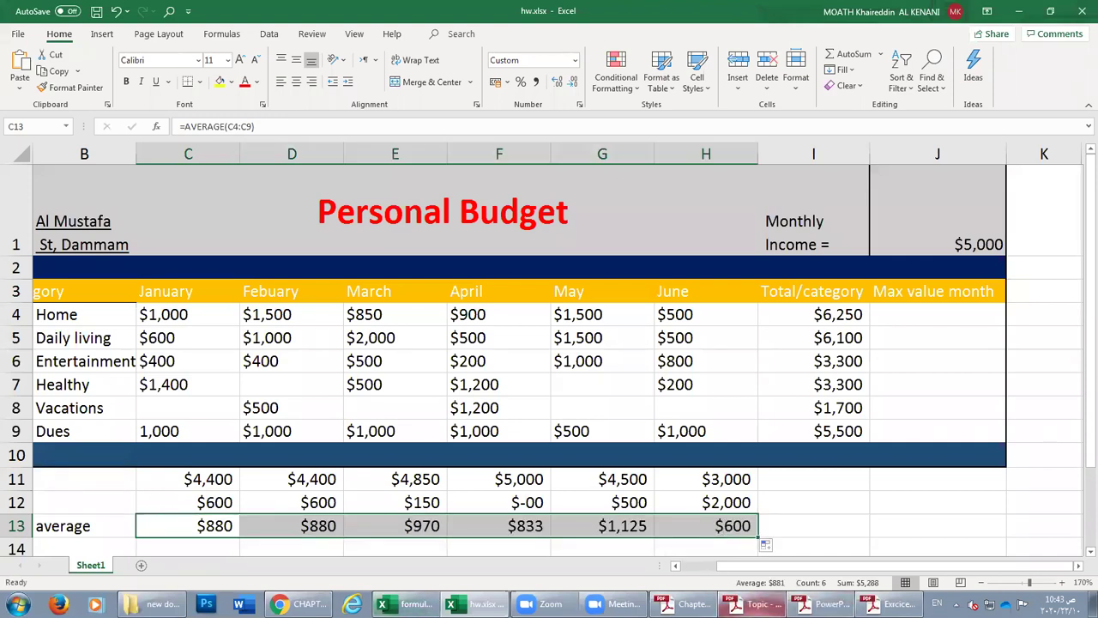
# Switch to the Chapter 3 PDF and read the Average function figure and the Round function's syntax rules.
pyautogui.click(682, 604)
pyautogui.scroll(-10, 680, 507)
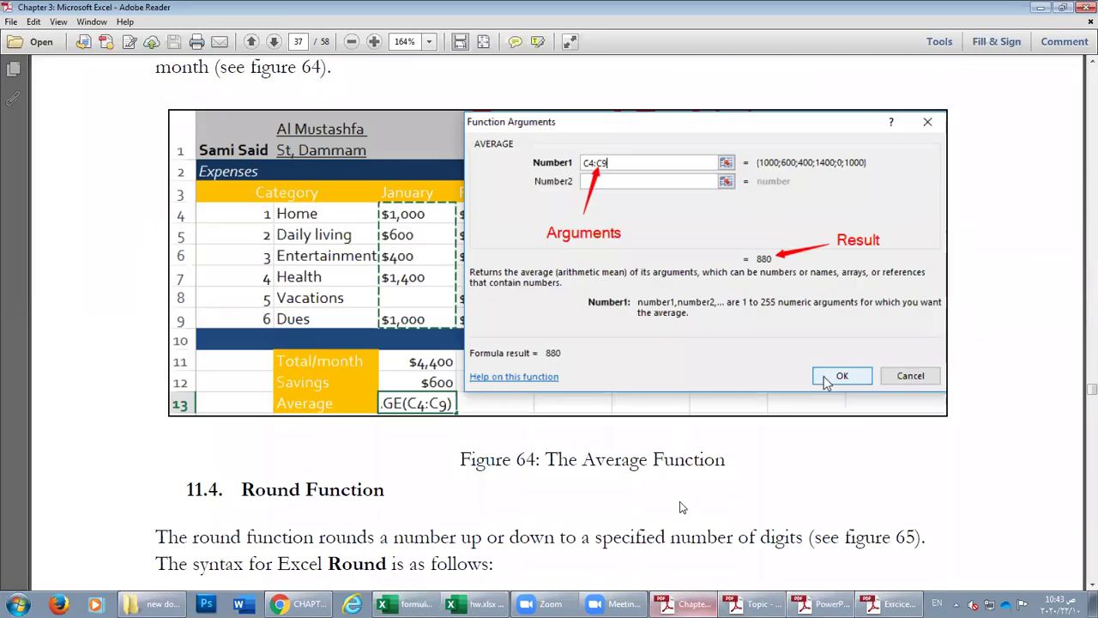
pyautogui.scroll(-1, 679, 506)
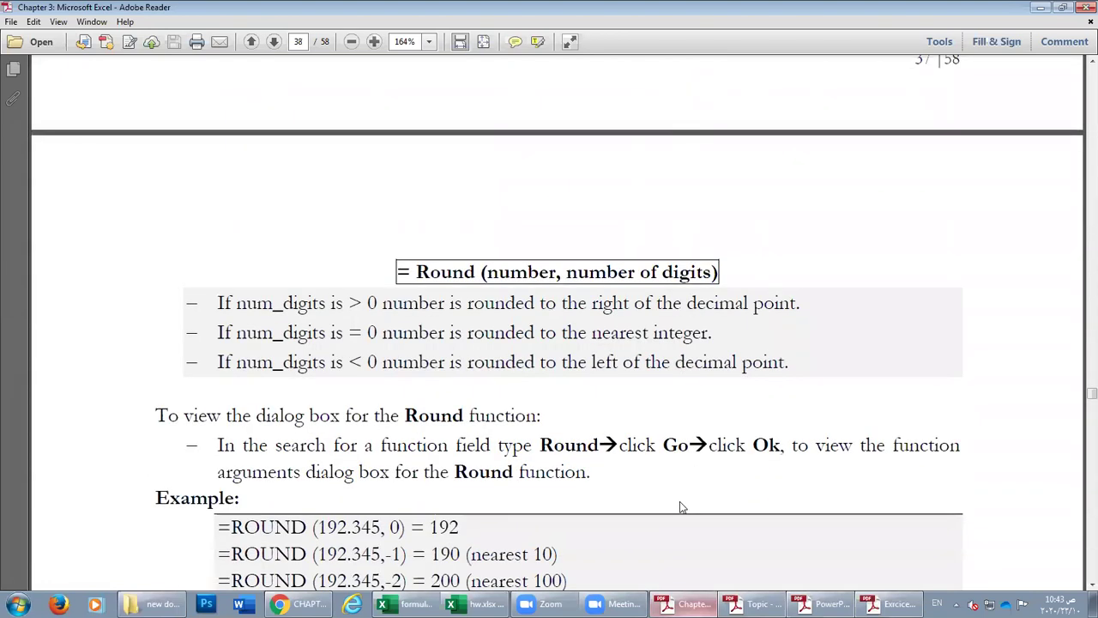
pyautogui.scroll(3, 680, 503)
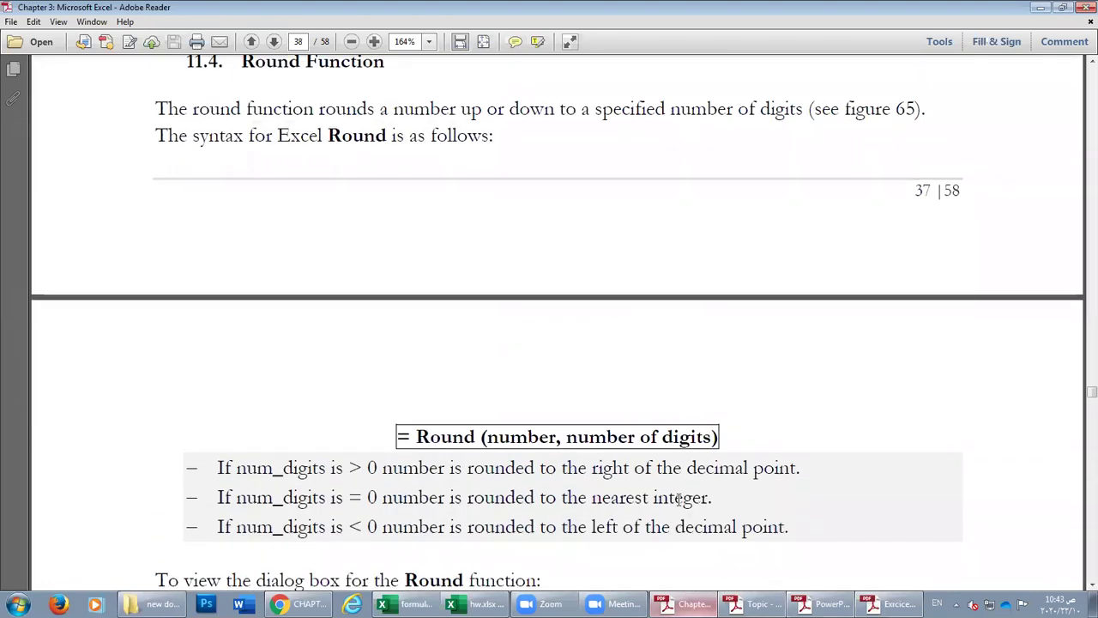
pyautogui.scroll(-1, 680, 501)
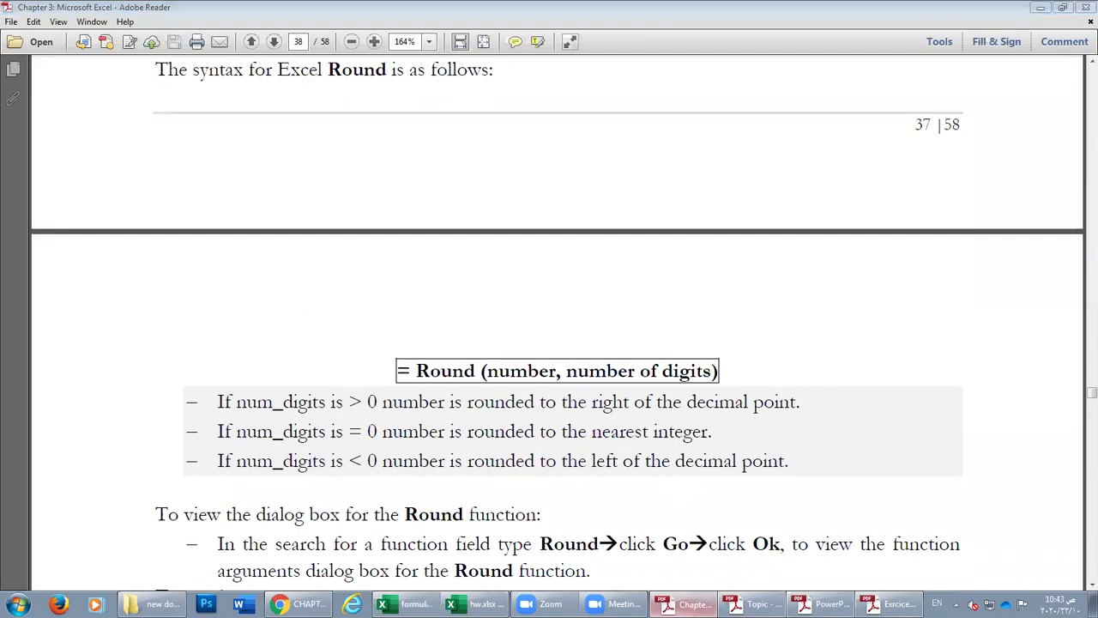
# Switch back to the hw.xlsx workbook, re-enter the February average in D13 as =AVERAGE(D4:D9), and check the resulting formula.
pyautogui.hotkey('alt', 'Tab')
pyautogui.click(309, 528)
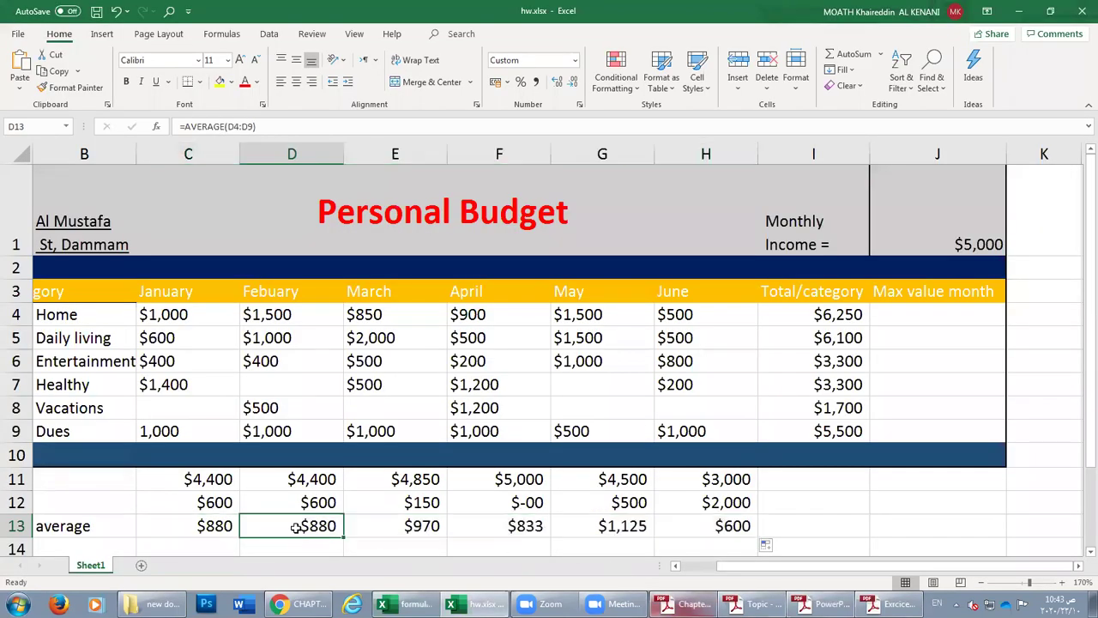
pyautogui.write('=av')
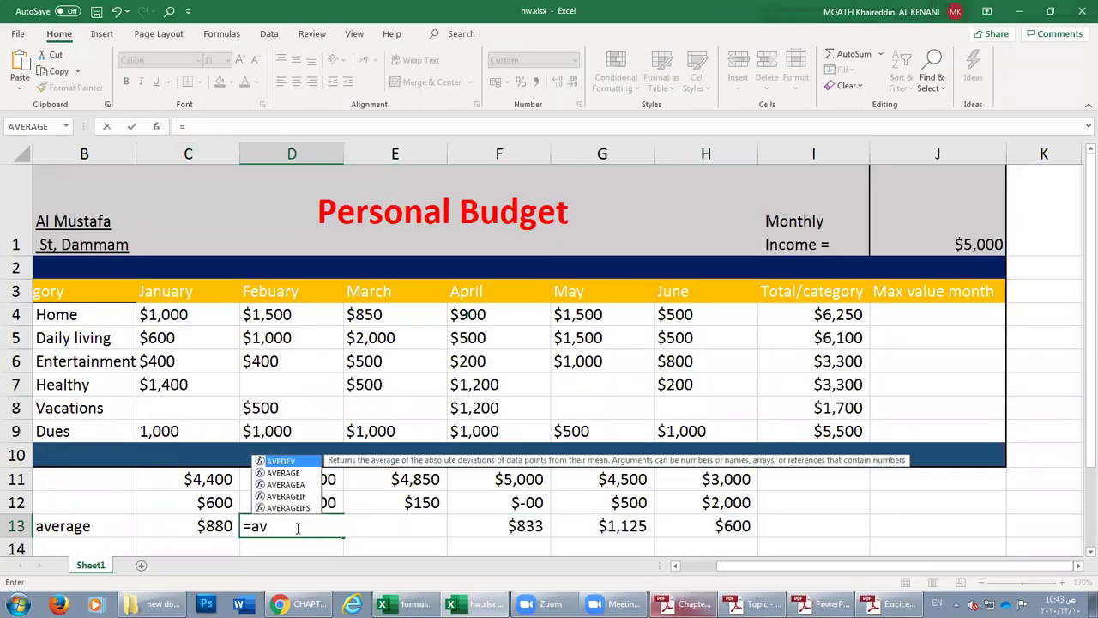
pyautogui.write('erage')
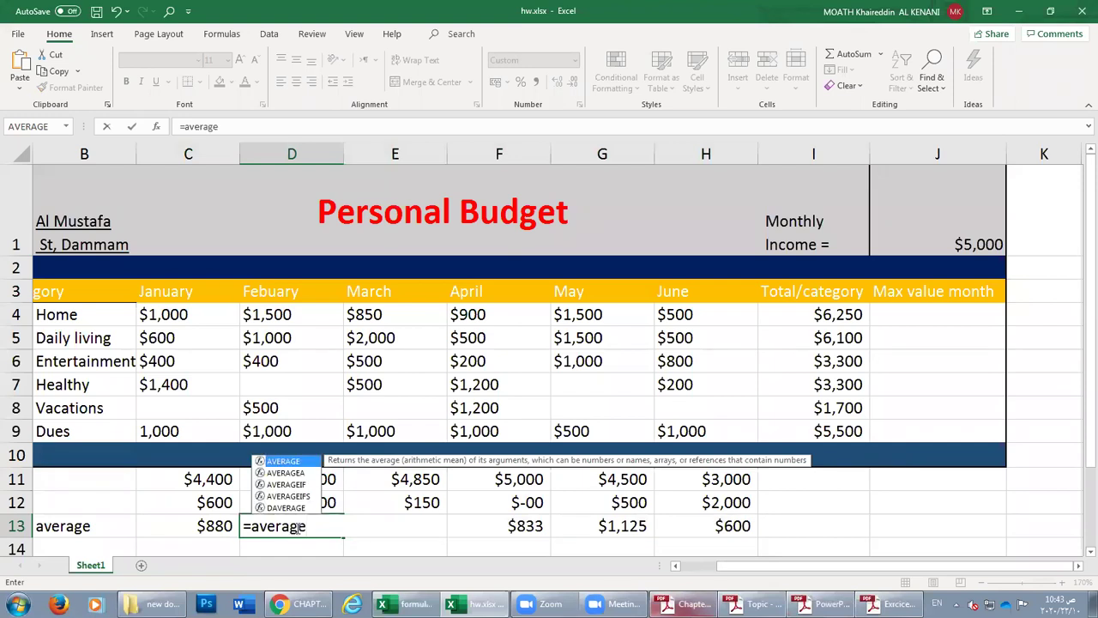
pyautogui.doubleClick(283, 462)
pyautogui.click(283, 455)
pyautogui.moveTo(347, 525); pyautogui.dragTo(322, 526)
pyautogui.press('BackSpace')
pyautogui.moveTo(273, 314); pyautogui.dragTo(283, 431)
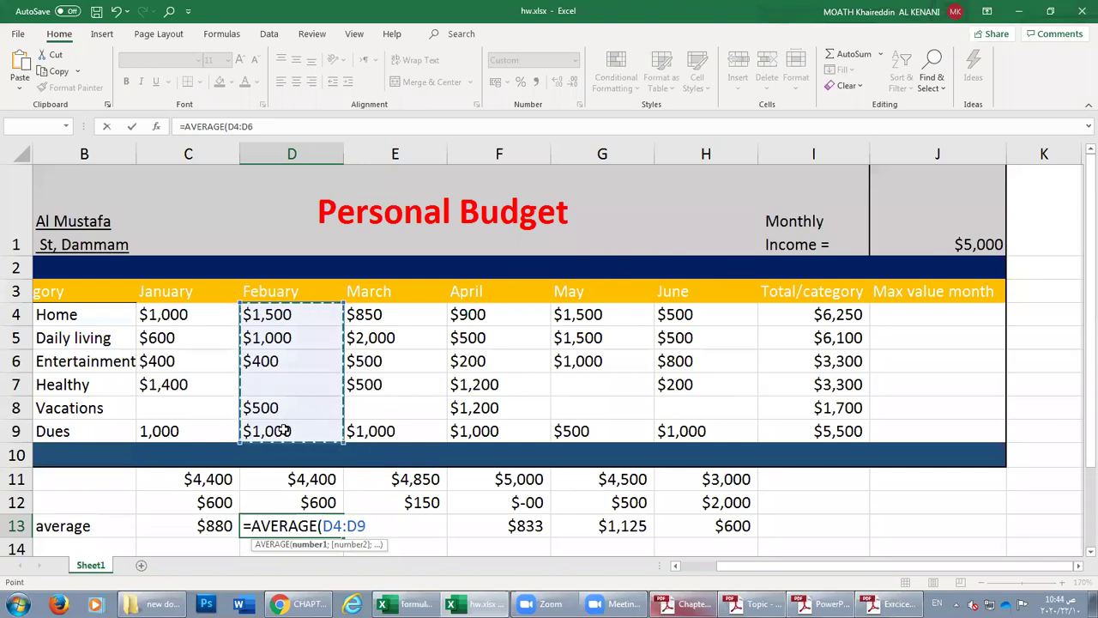
pyautogui.write(')')
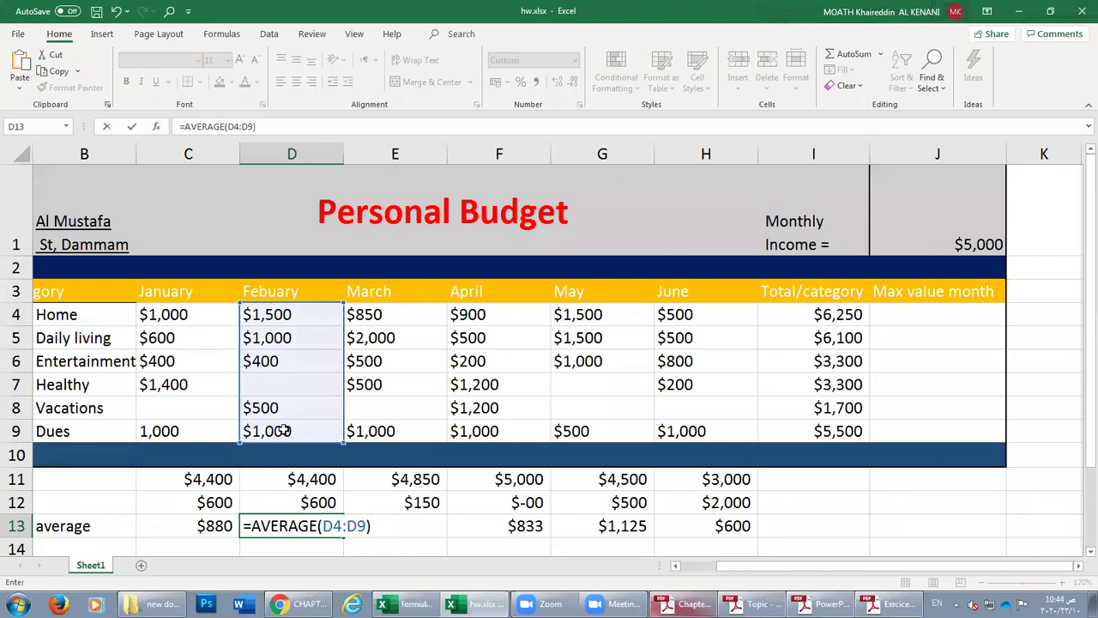
pyautogui.press('Return')
pyautogui.click(314, 433)
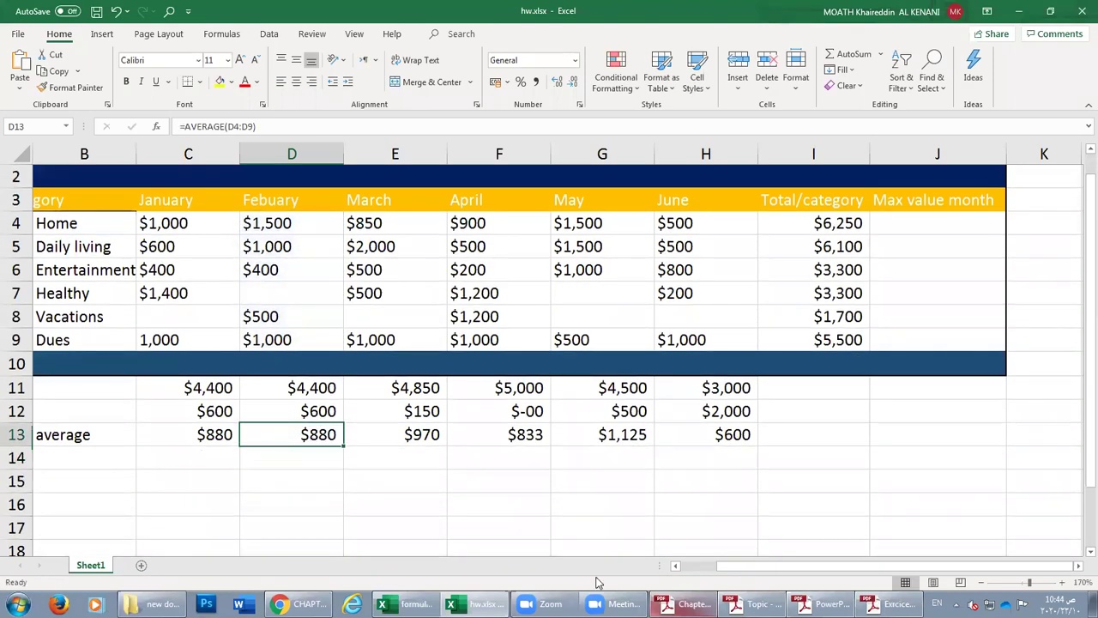
pyautogui.moveTo(797, 573); pyautogui.dragTo(751, 570)
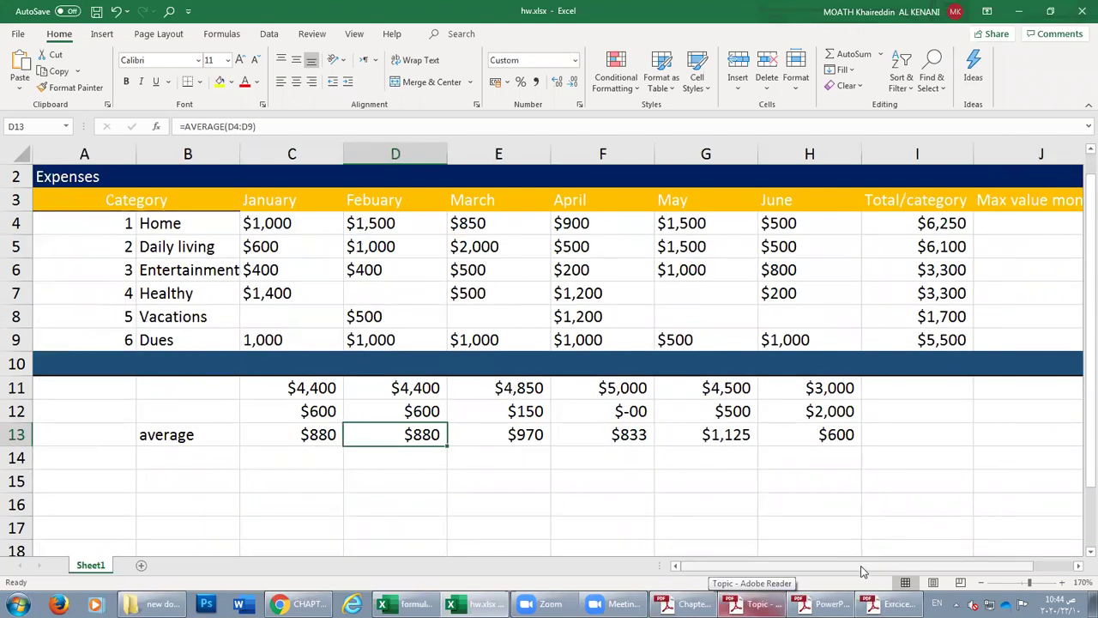
# Look at the Round Function section in the Chapter 3 PDF and the task list in Exrcice2-formulas_practice.pdf.
pyautogui.click(687, 604)
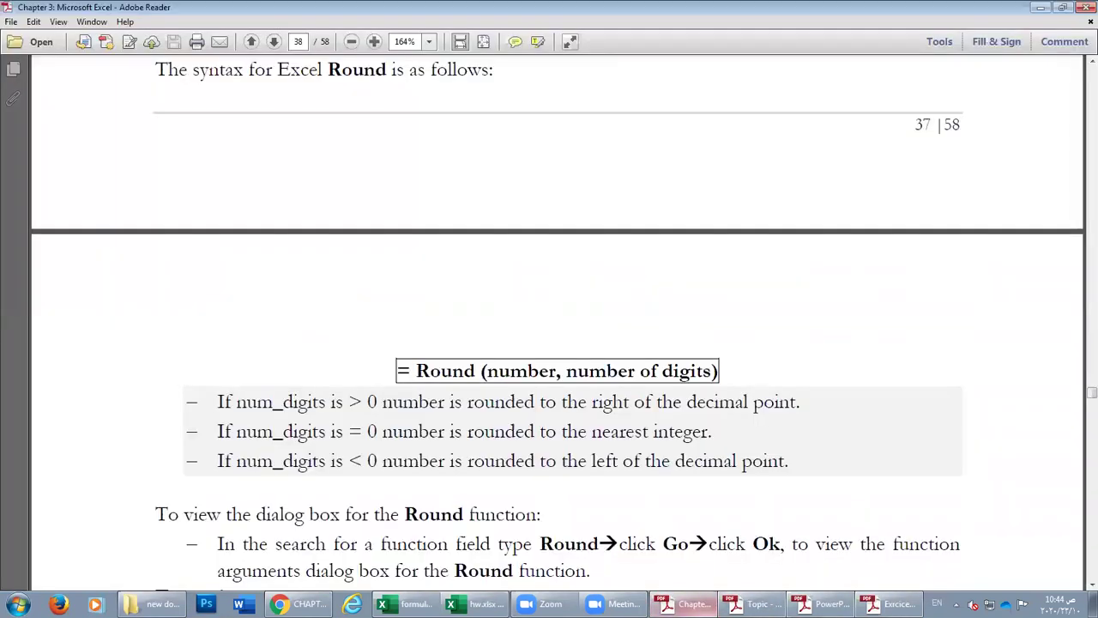
pyautogui.scroll(3, 633, 404)
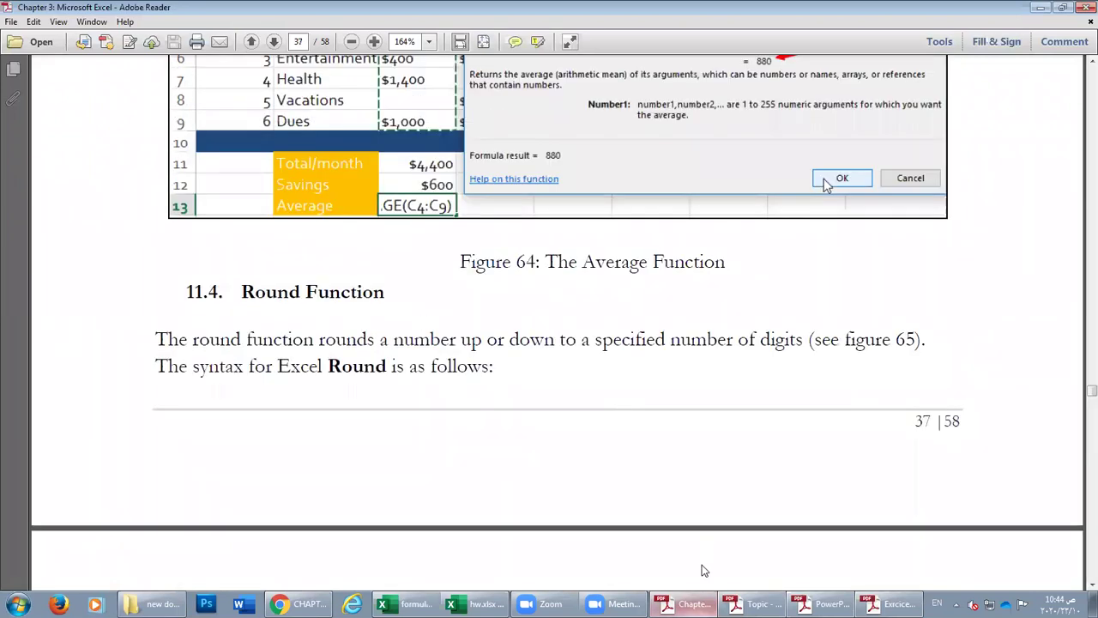
pyautogui.click(897, 604)
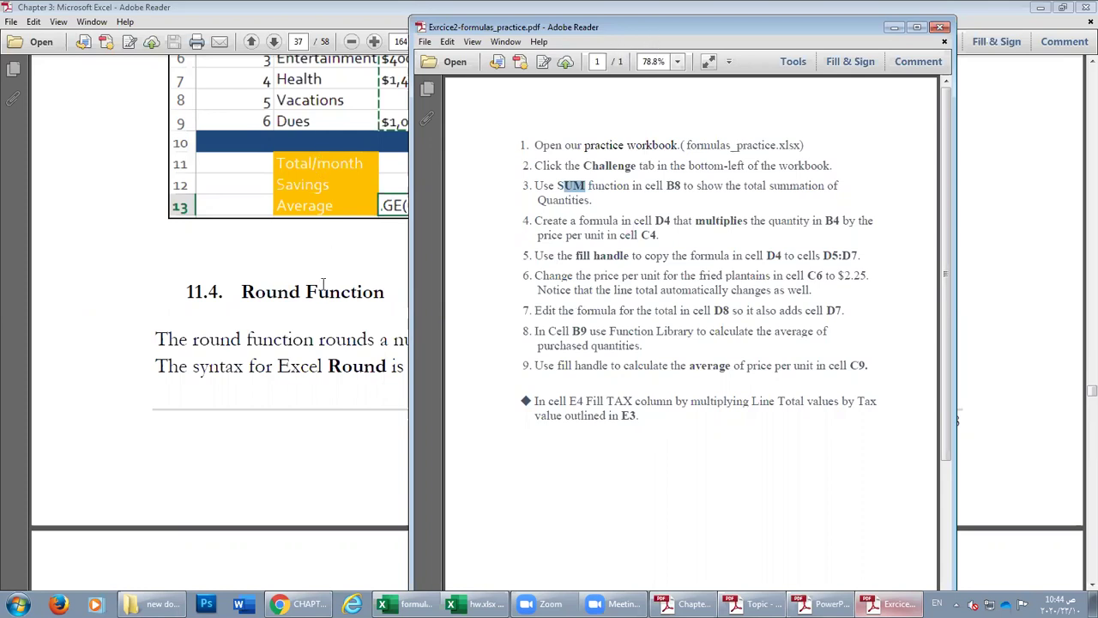
pyautogui.click(246, 291)
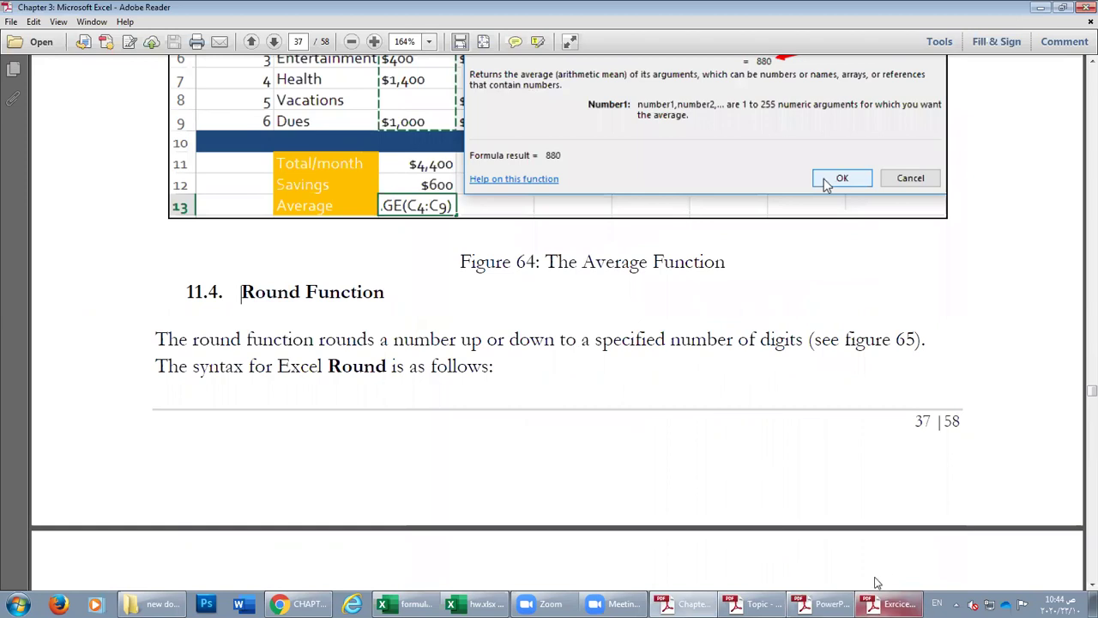
# View the Exrcice2-formulas_practice.pdf tasks beside the chapter, docked and widened at 125% zoom, and return to the chapter PDF.
pyautogui.click(896, 604)
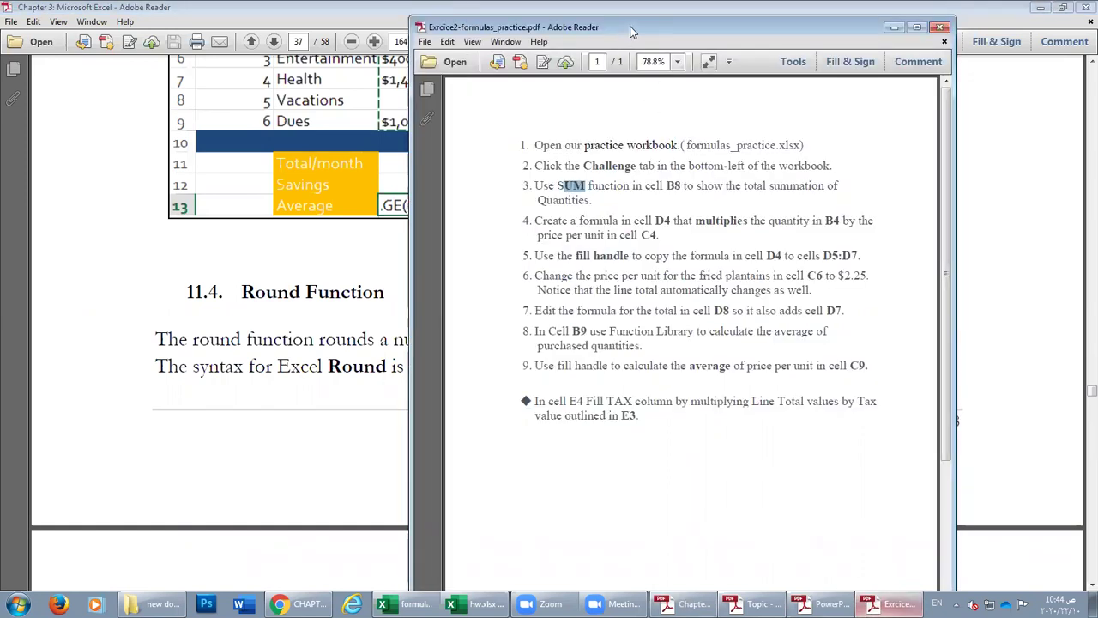
pyautogui.press('super+Right')
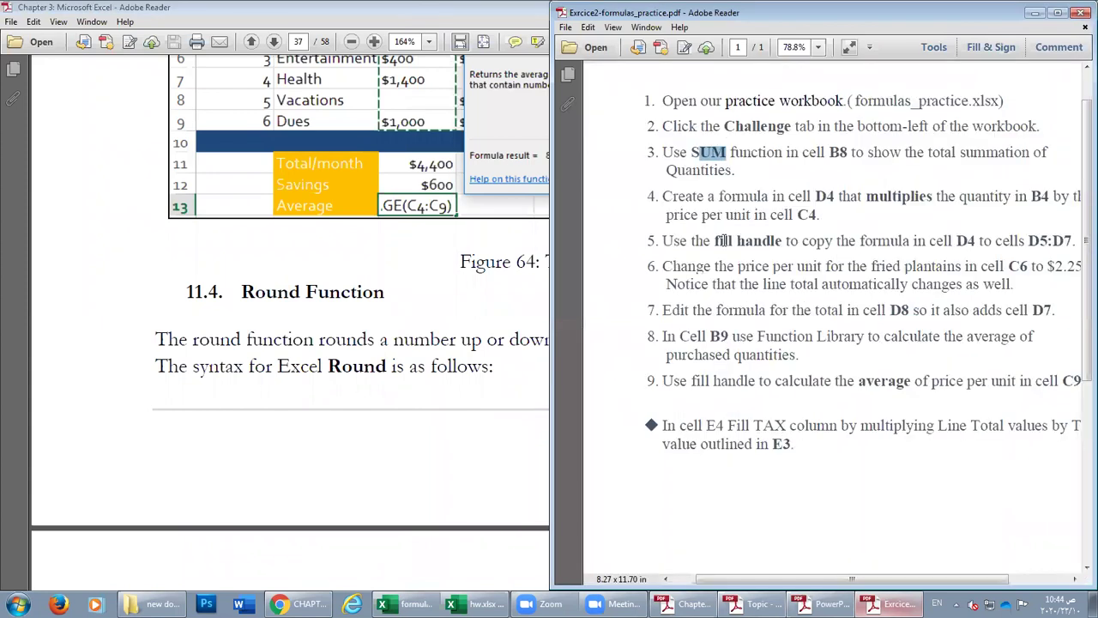
pyautogui.scroll(1, 723, 241)
pyautogui.scroll(1, 725, 241)
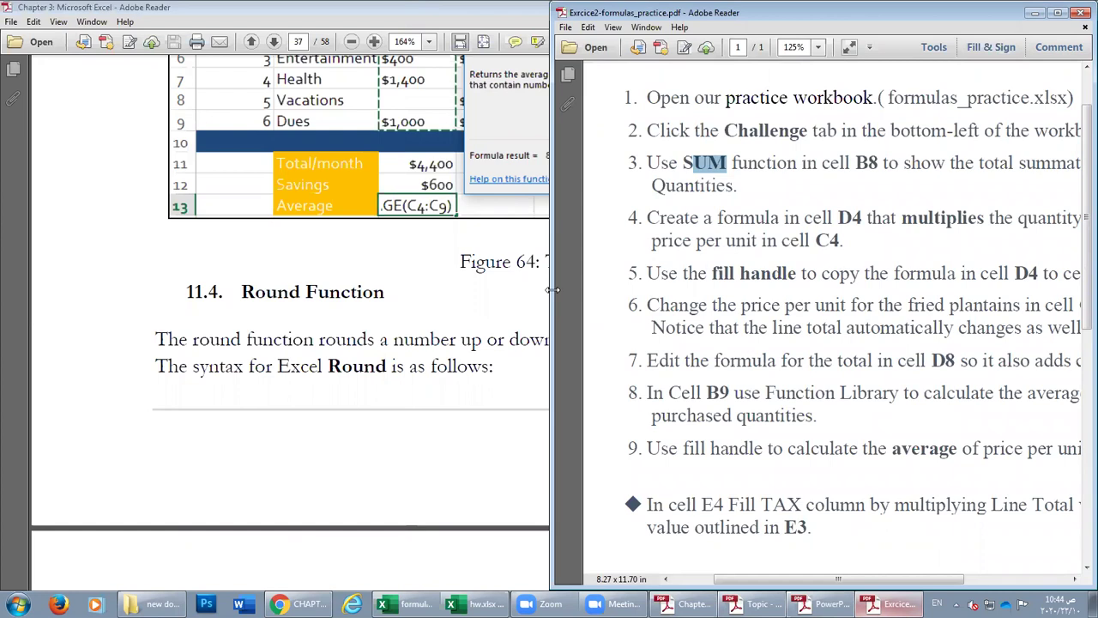
pyautogui.moveTo(554, 290); pyautogui.dragTo(470, 290)
pyautogui.click(823, 180)
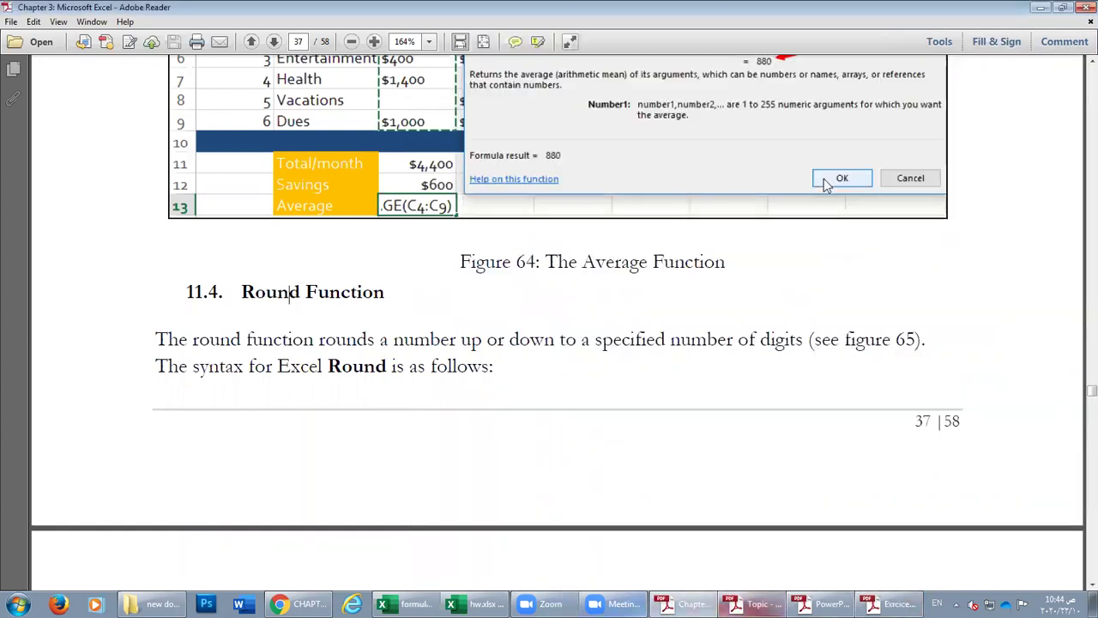
# Switch to the hw.xlsx workbook and save it under its existing name.
pyautogui.click(482, 606)
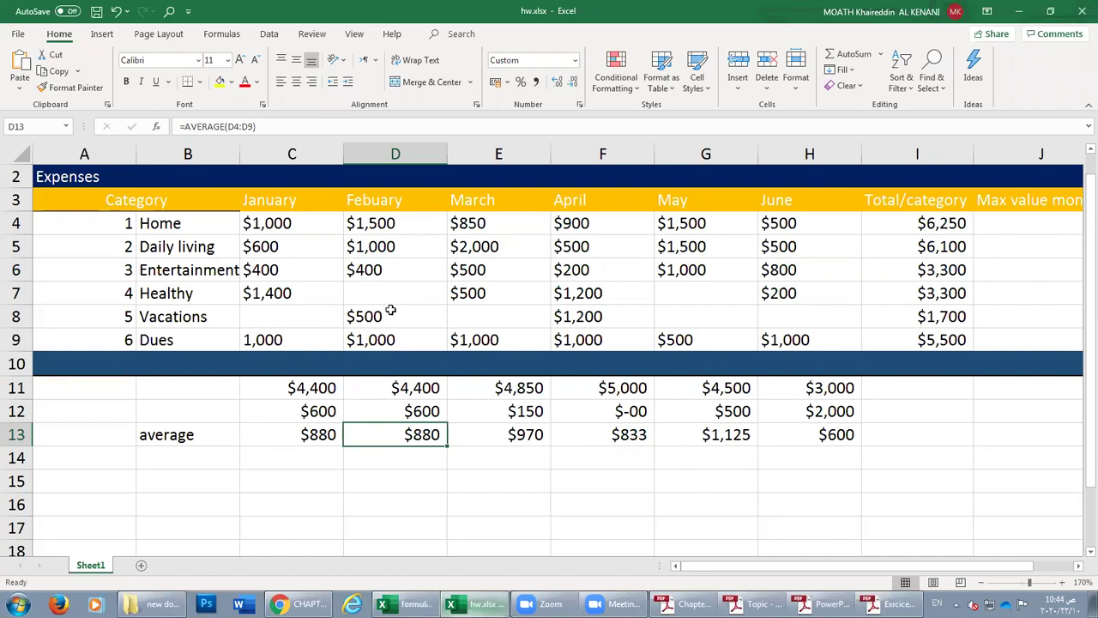
pyautogui.click(19, 39)
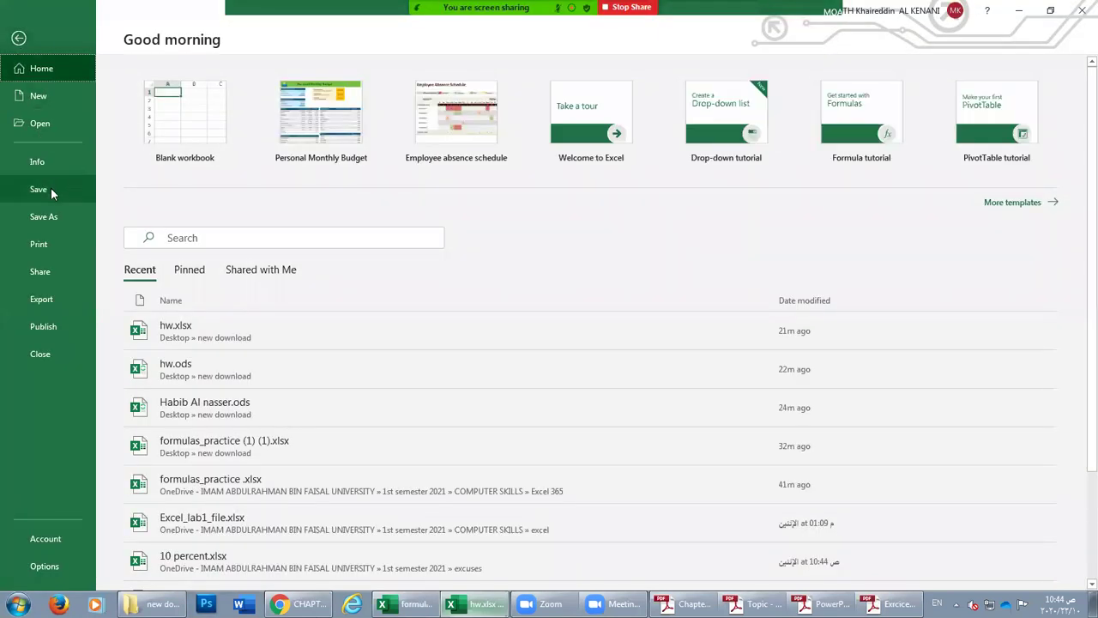
pyautogui.click(49, 190)
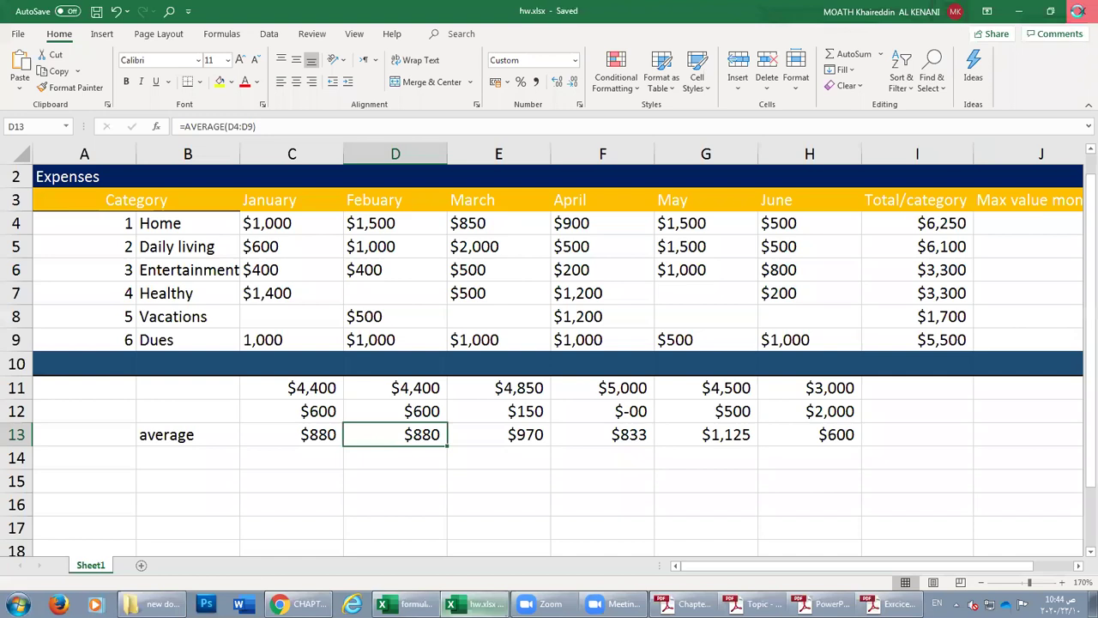
# Close the hw.xlsx workbook and switch to the course page in Chrome to show the Exercise 2 attachments.
pyautogui.click(1082, 10)
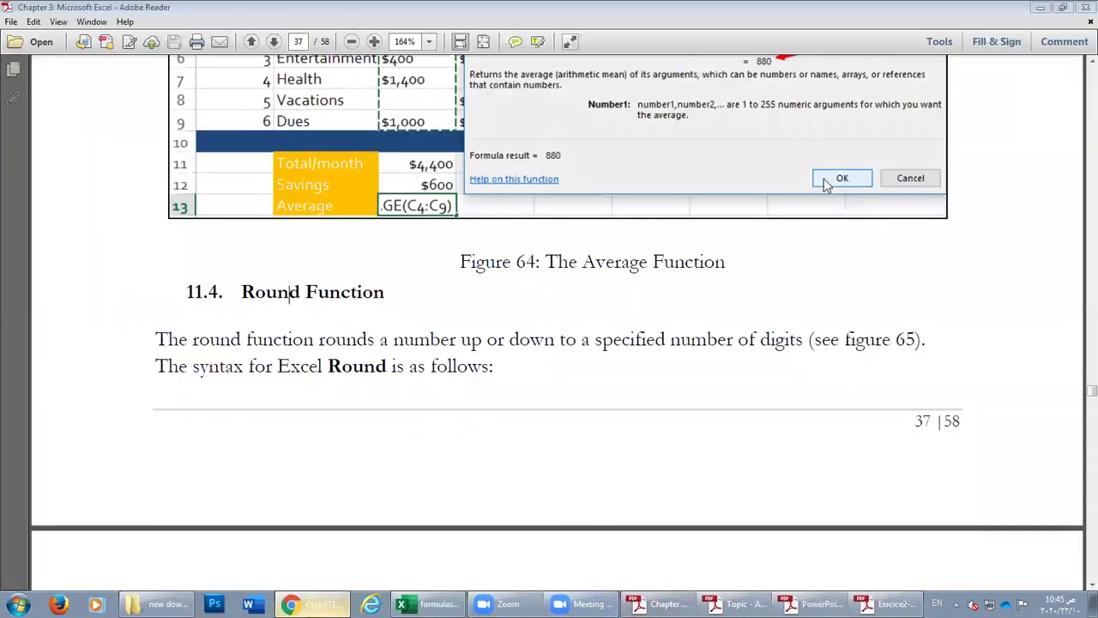
pyautogui.click(318, 604)
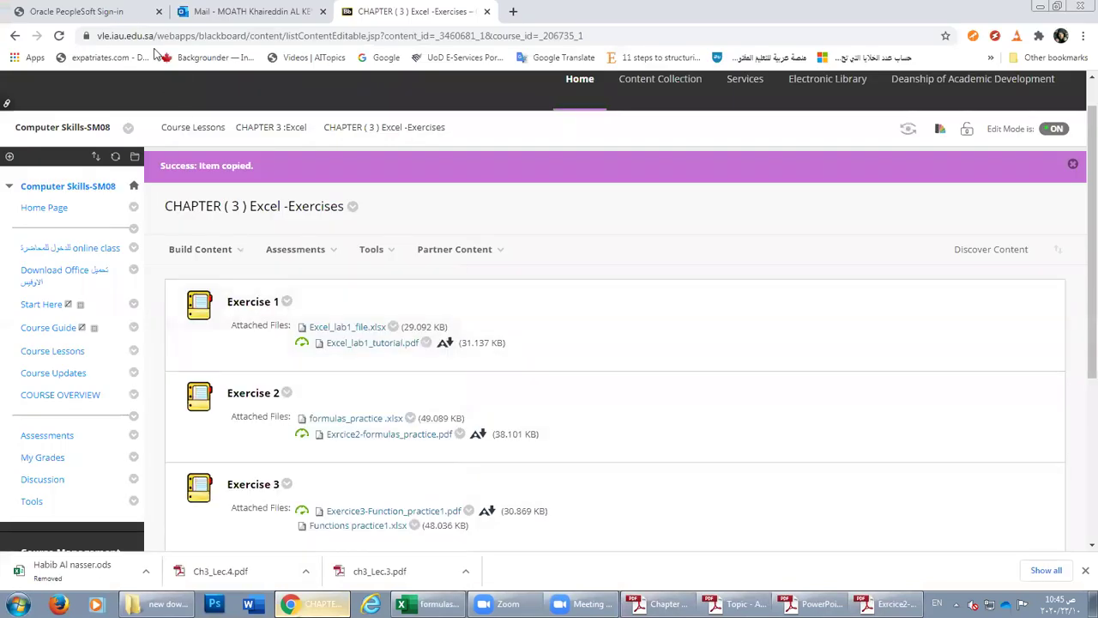
pyautogui.click(296, 249)
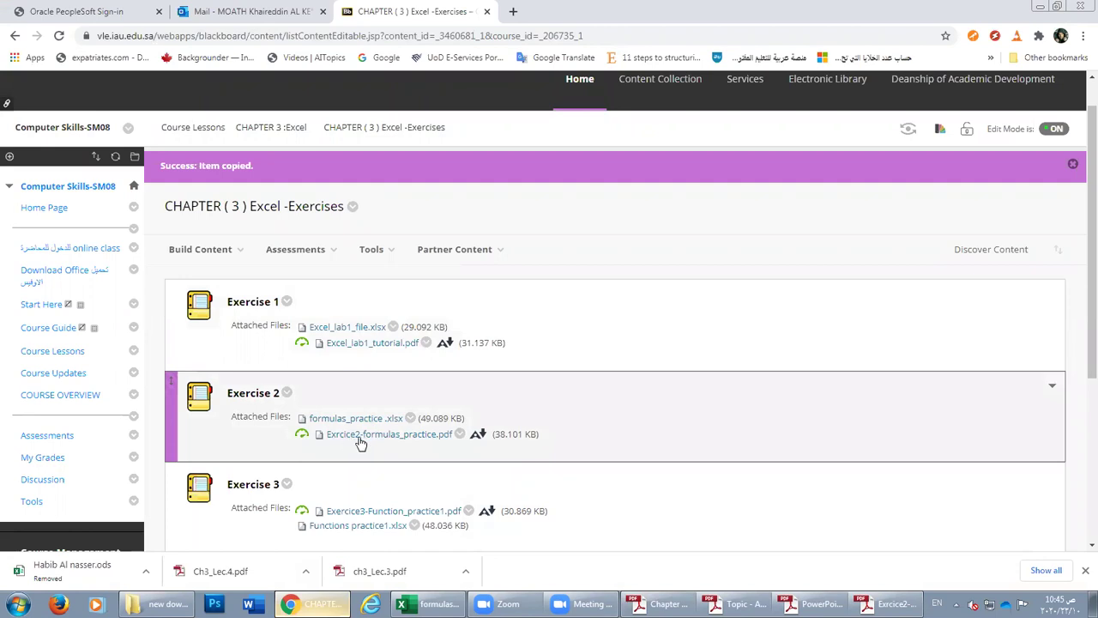
# Bring up Exrcice2-formulas_practice.pdf and size the formulas_practice workbook window to sit beside it.
pyautogui.click(893, 603)
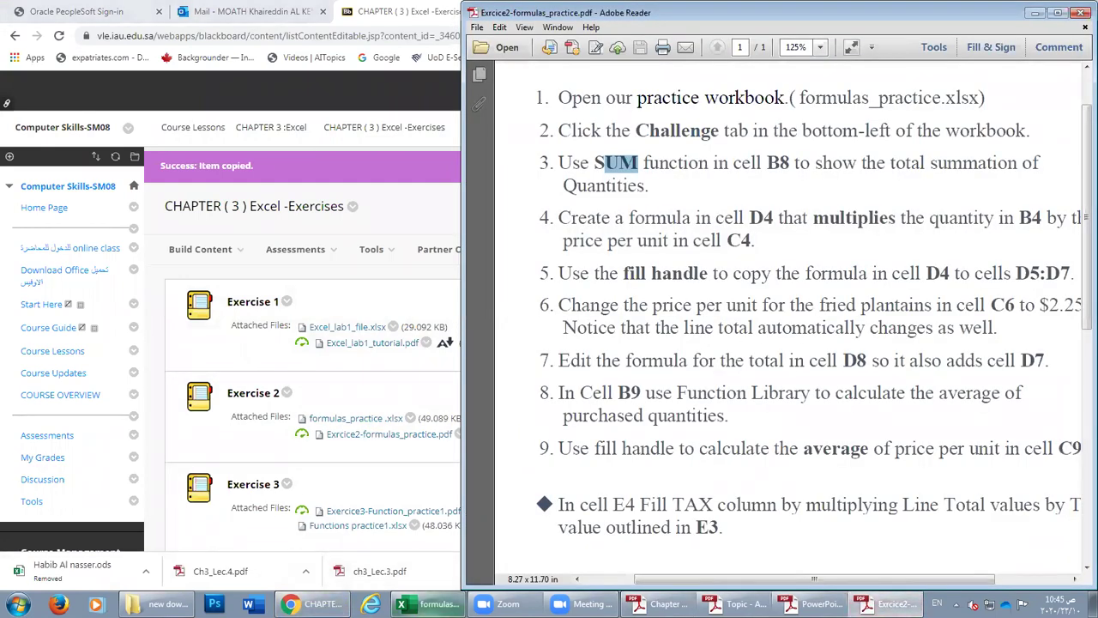
pyautogui.click(433, 603)
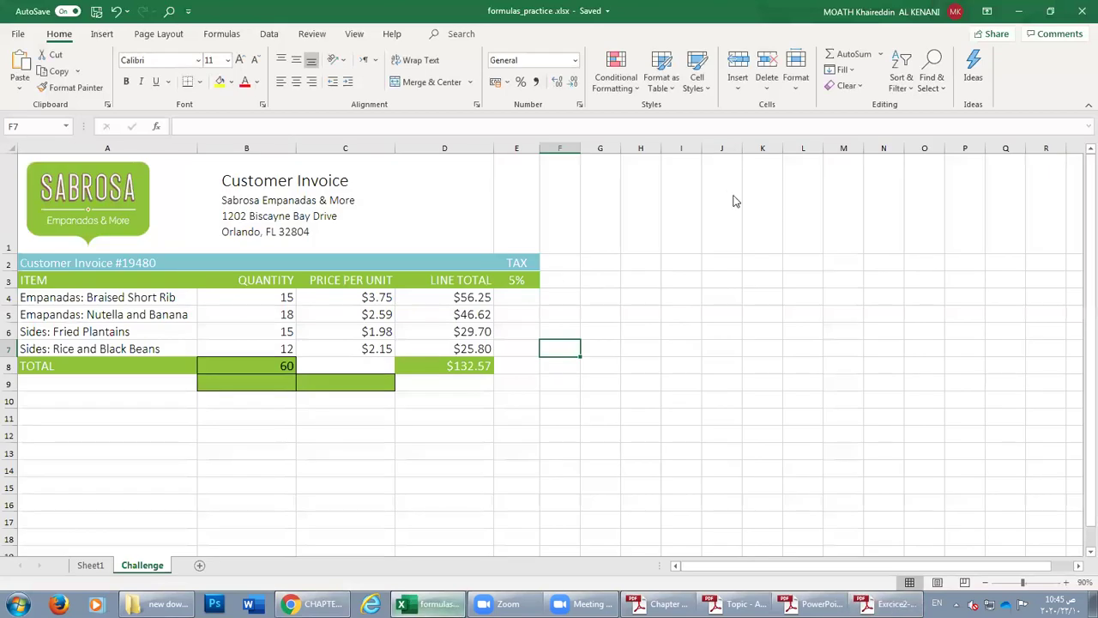
pyautogui.doubleClick(845, 23)
pyautogui.moveTo(537, 291); pyautogui.dragTo(541, 239)
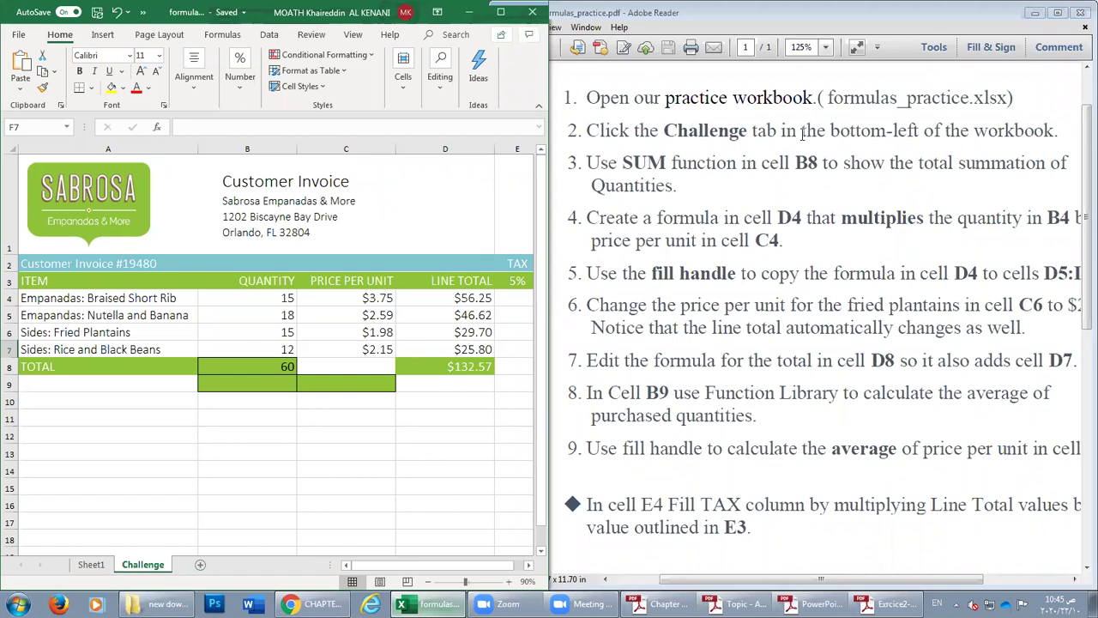
# Clear the existing addition formula from cell B8 on the Challenge sheet, following task 3 of the exercise.
pyautogui.doubleClick(800, 163)
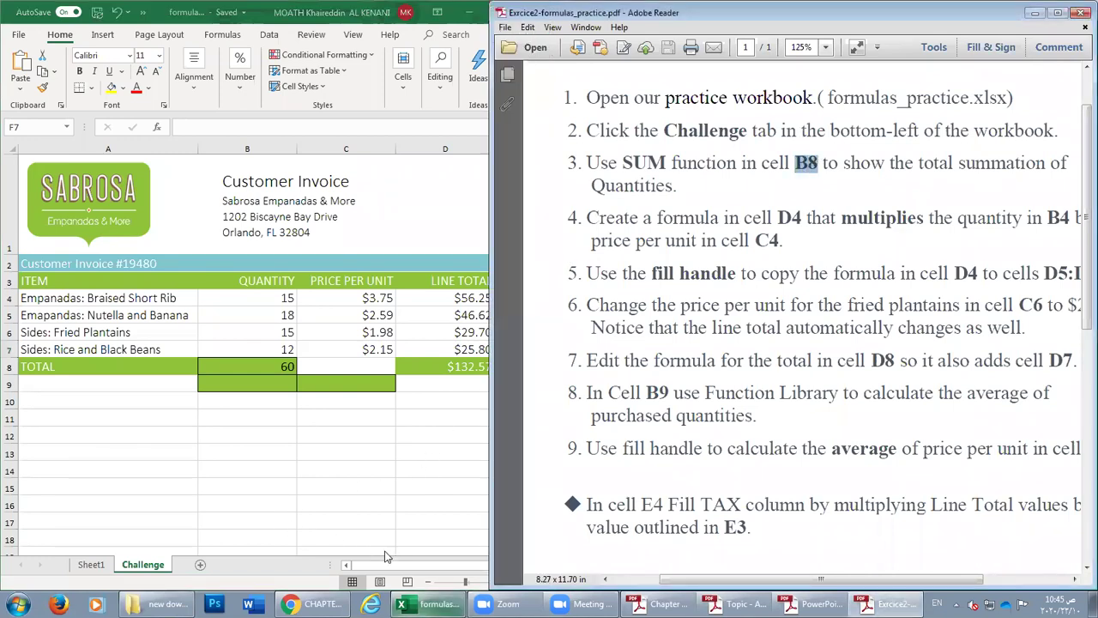
pyautogui.click(789, 170)
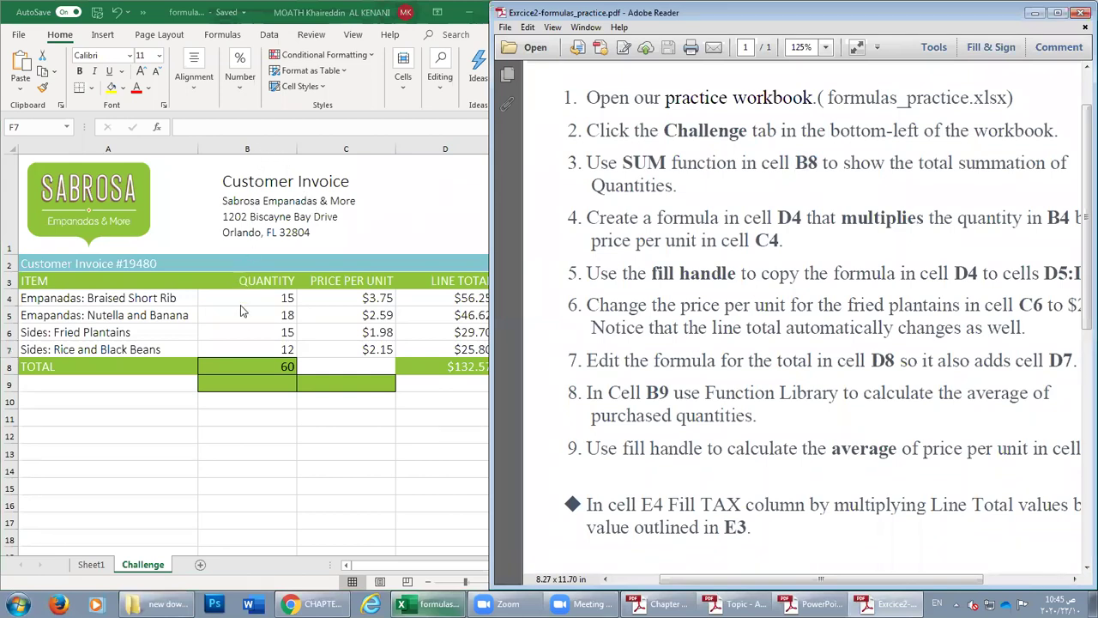
pyautogui.click(249, 364)
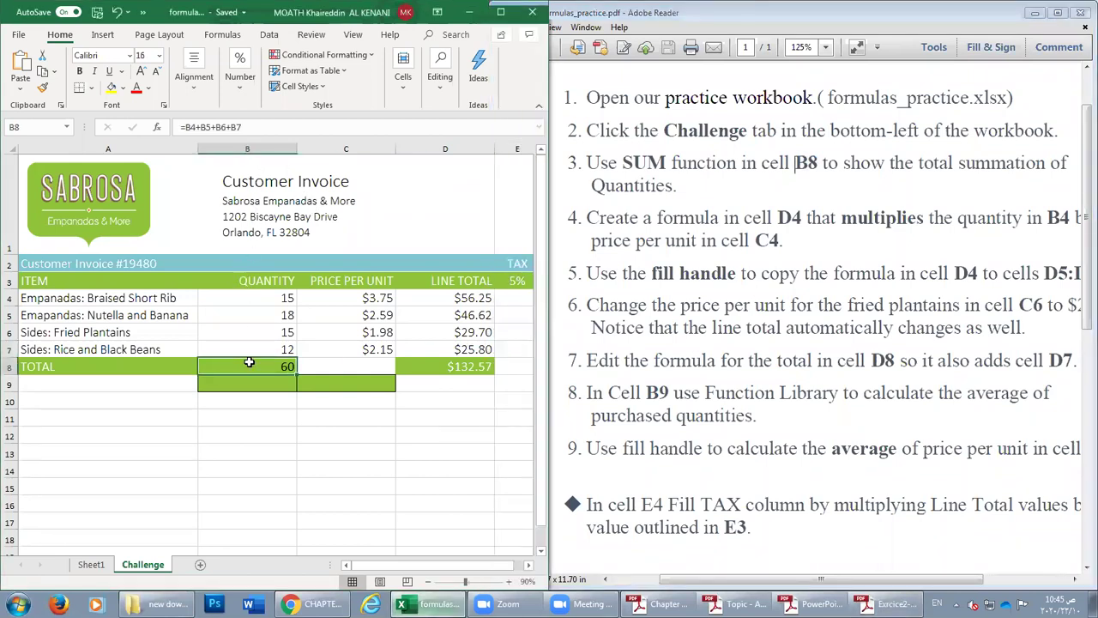
pyautogui.press('Delete')
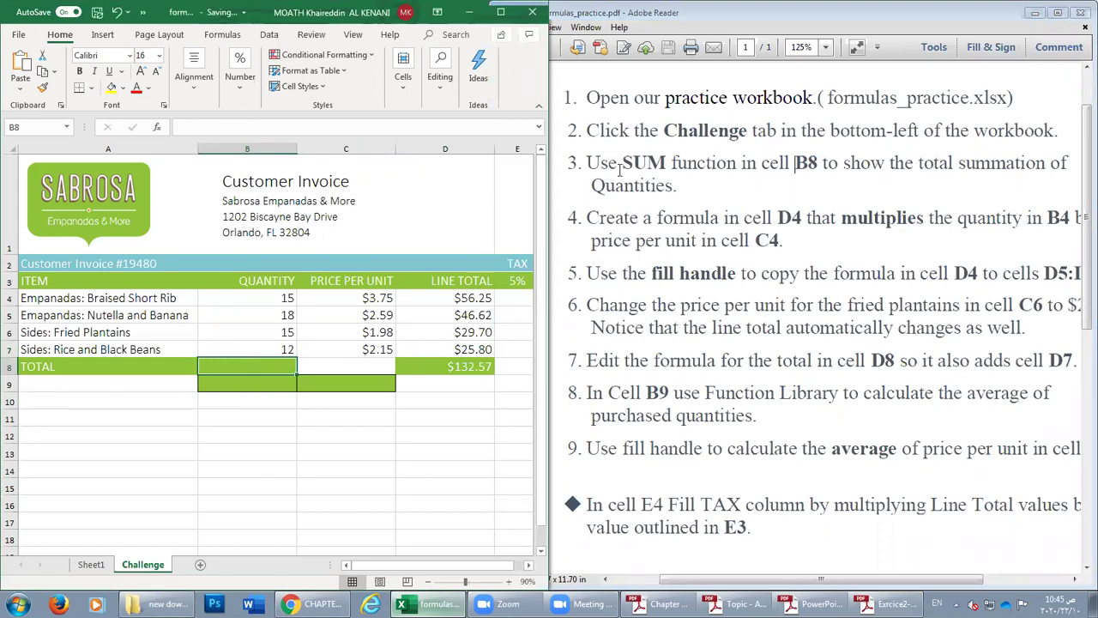
pyautogui.click(620, 163)
pyautogui.doubleClick(645, 162)
pyautogui.click(608, 162)
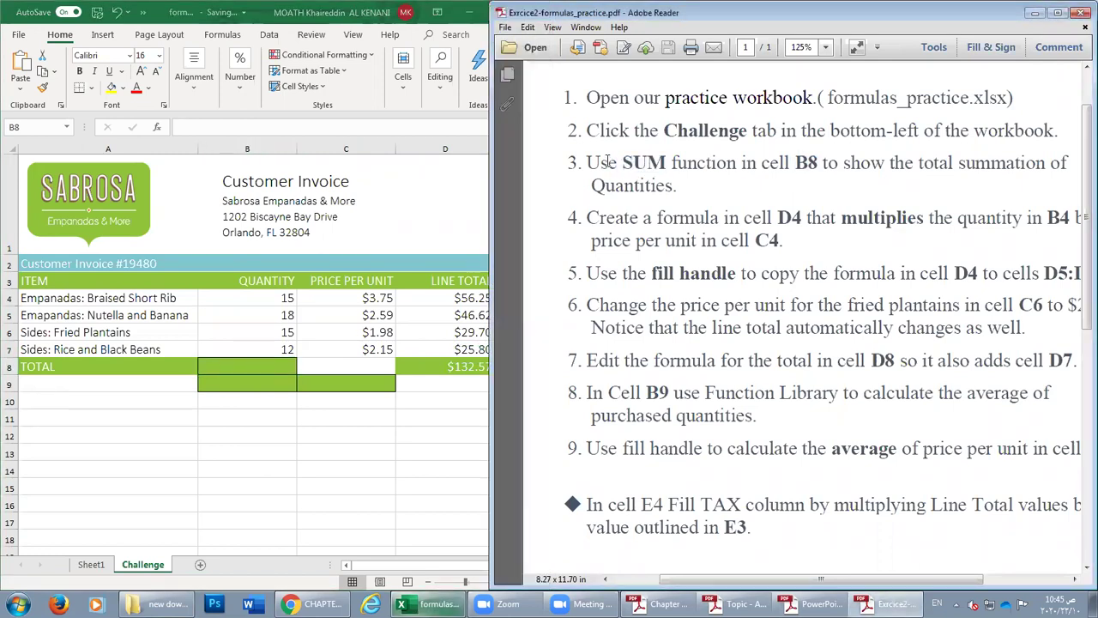
# Total the quantities in cell B8 with =SUM(B4:B7) and check the entered formula.
pyautogui.click(242, 372)
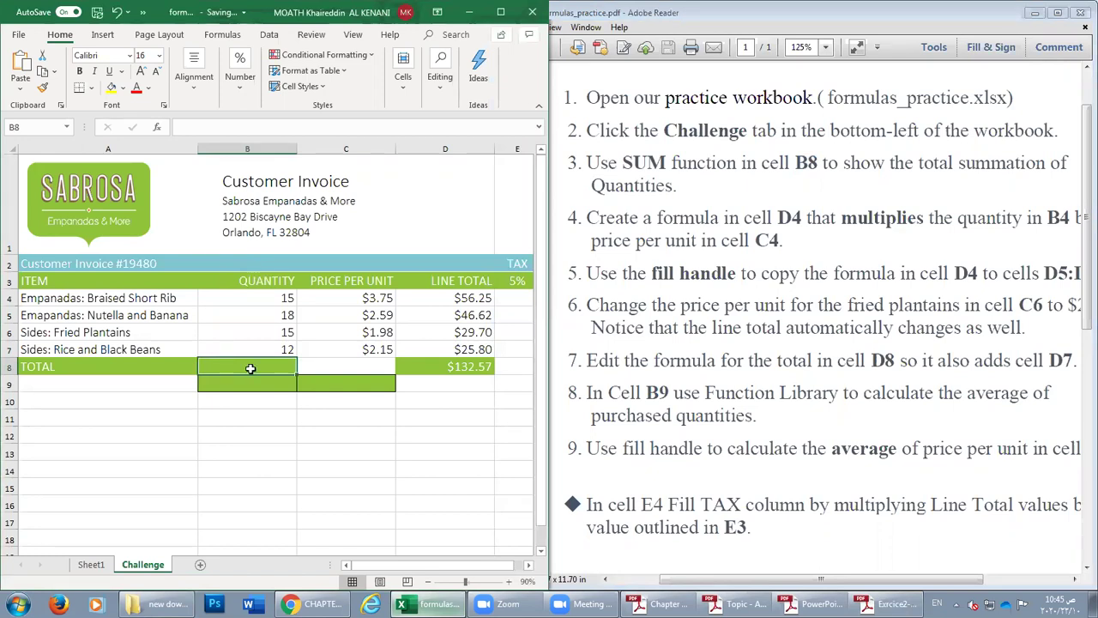
pyautogui.write('=su')
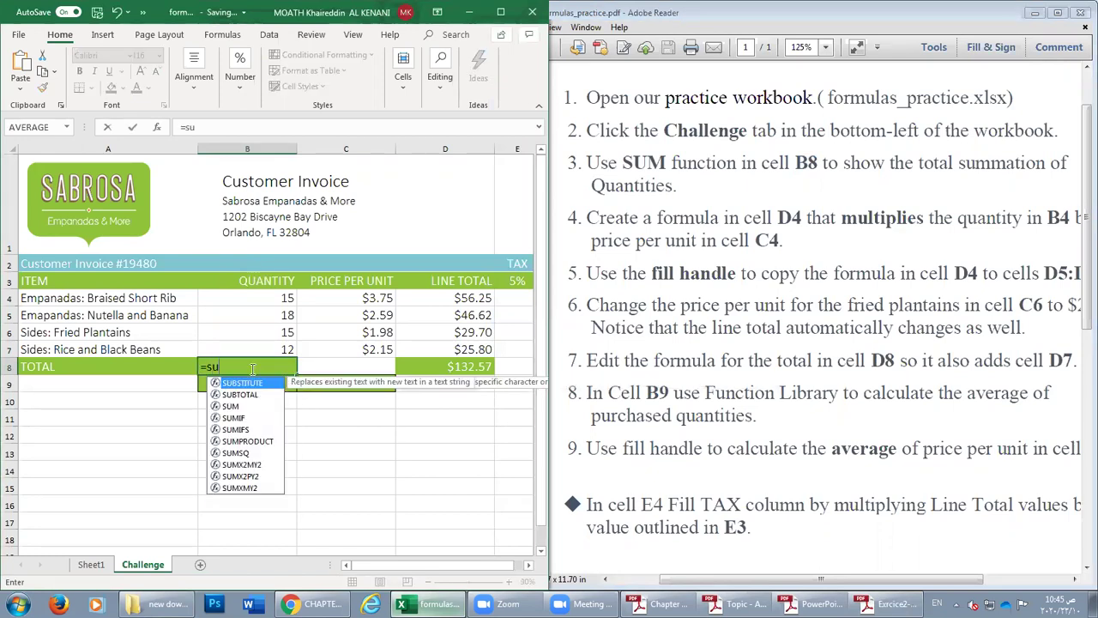
pyautogui.write('m(')
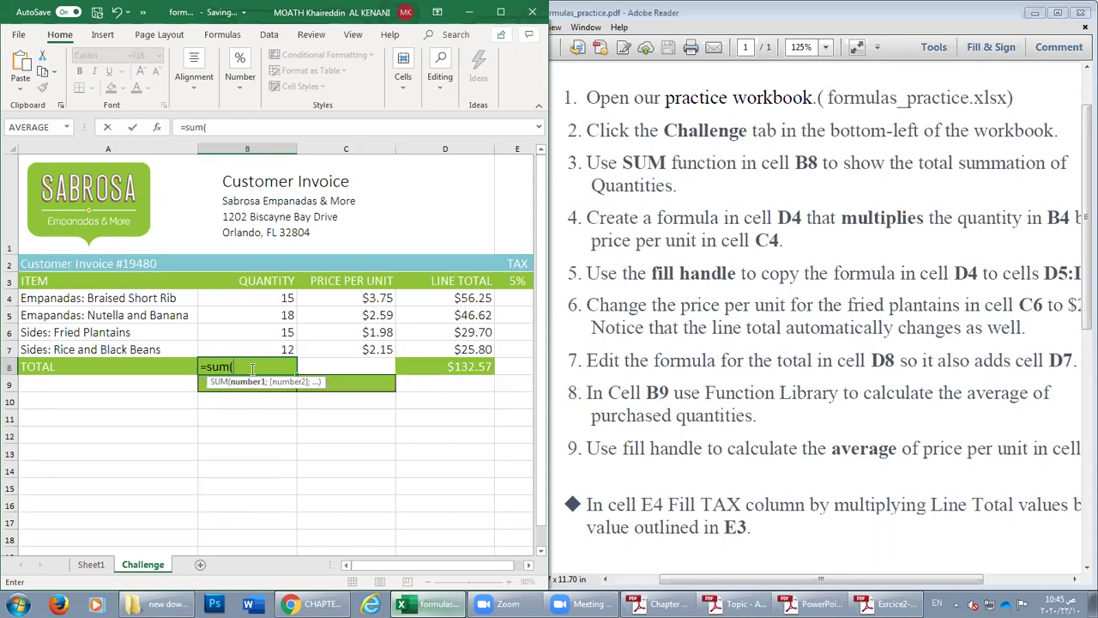
pyautogui.moveTo(237, 300); pyautogui.dragTo(245, 347)
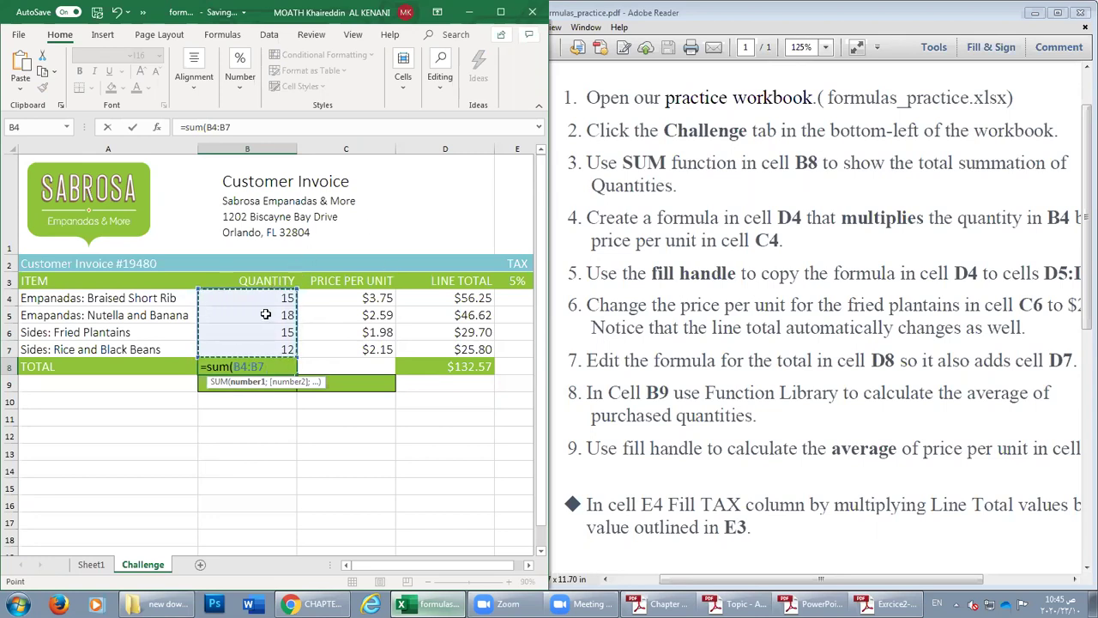
pyautogui.press('Return')
pyautogui.click(274, 362)
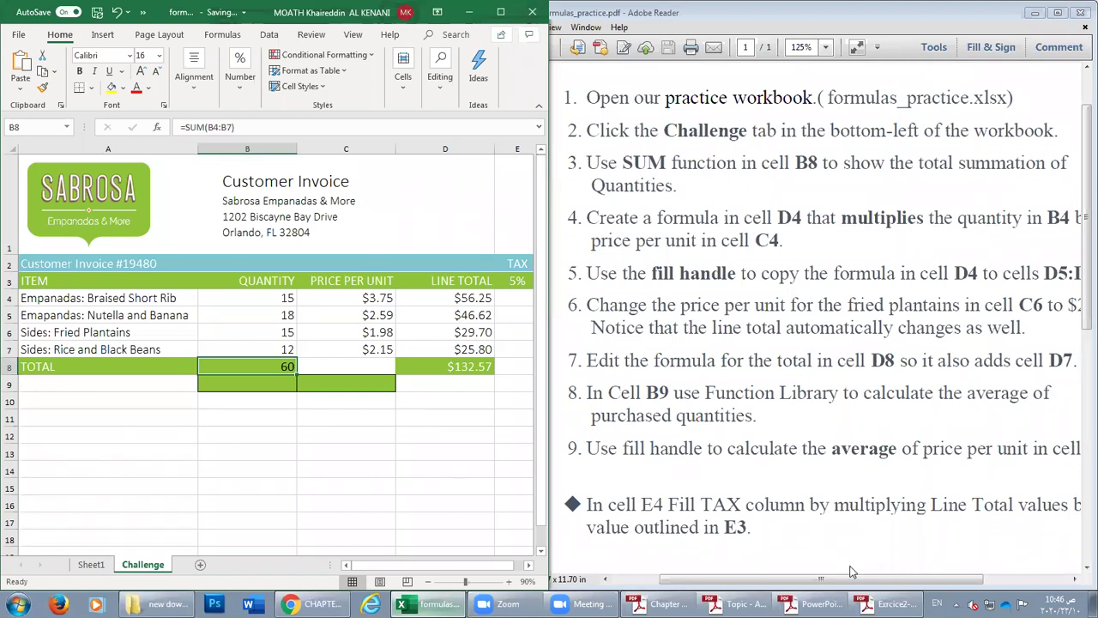
# Compare the line total formula in cell D4 with task 4, which multiplies B4 by C4.
pyautogui.doubleClick(785, 218)
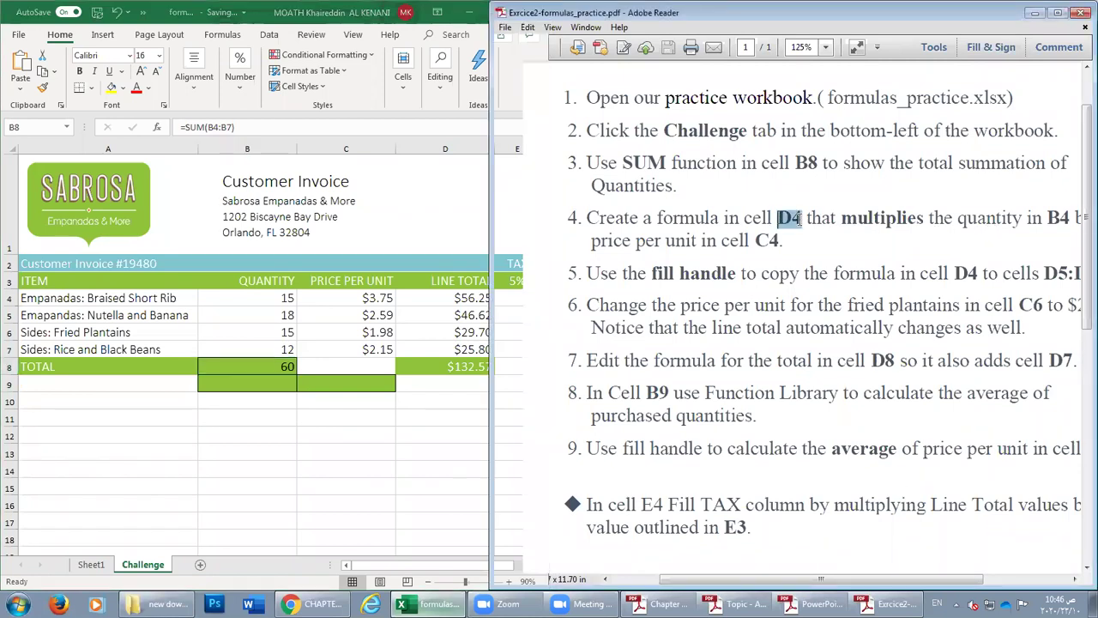
pyautogui.click(453, 296)
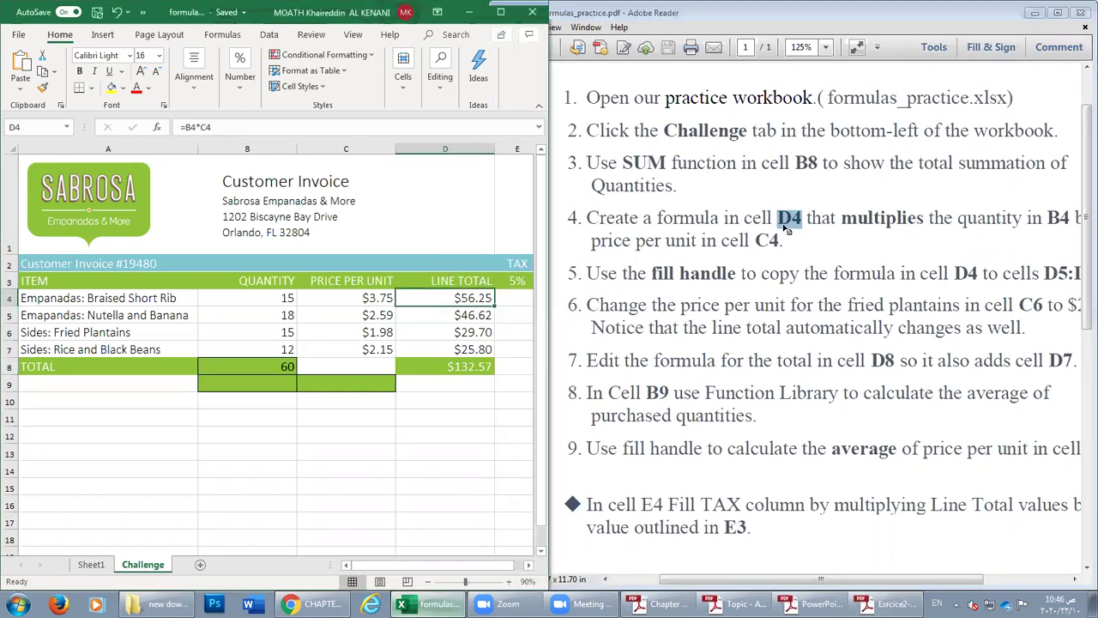
pyautogui.moveTo(897, 579); pyautogui.dragTo(931, 580)
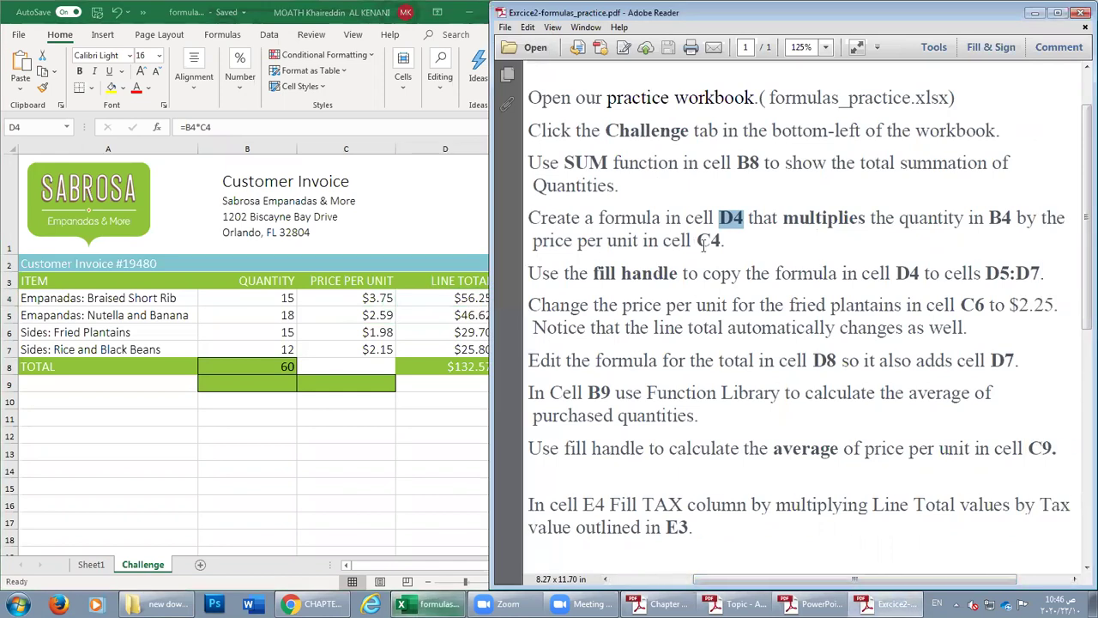
pyautogui.click(446, 300)
pyautogui.doubleClick(452, 302)
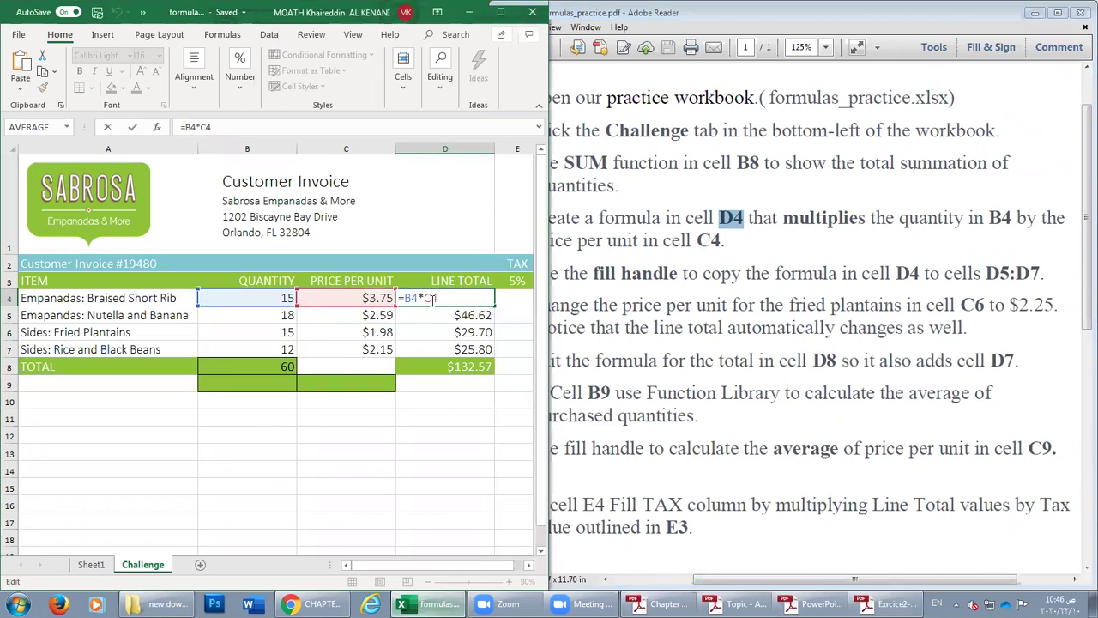
pyautogui.press('Return')
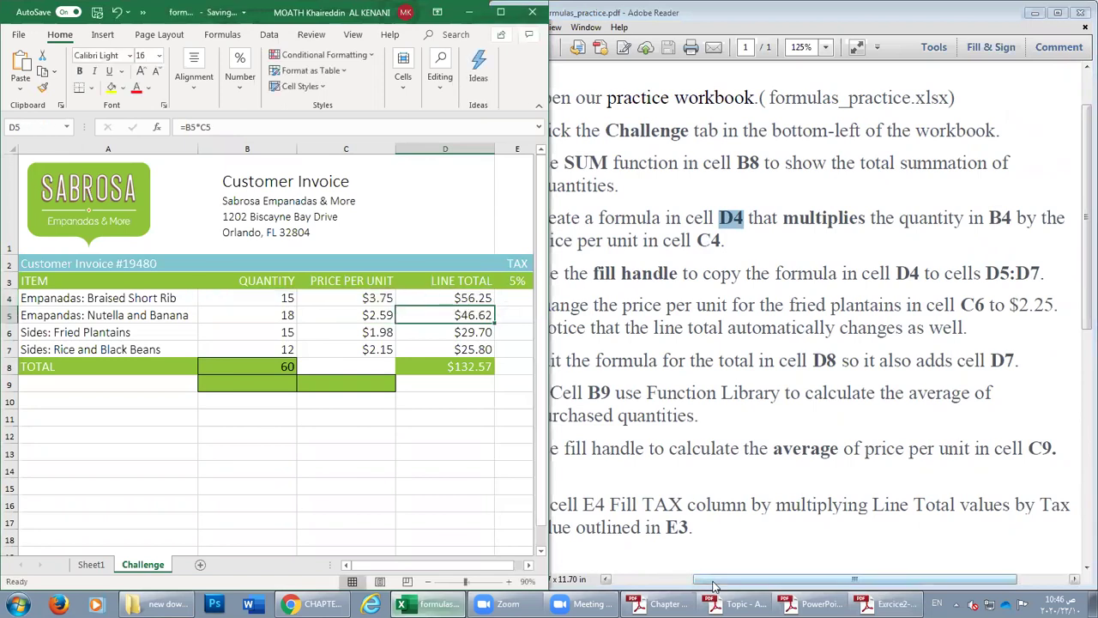
# Copy the D4 line total formula down to D5:D7 with the fill handle, as task 5 asks.
pyautogui.click(567, 286)
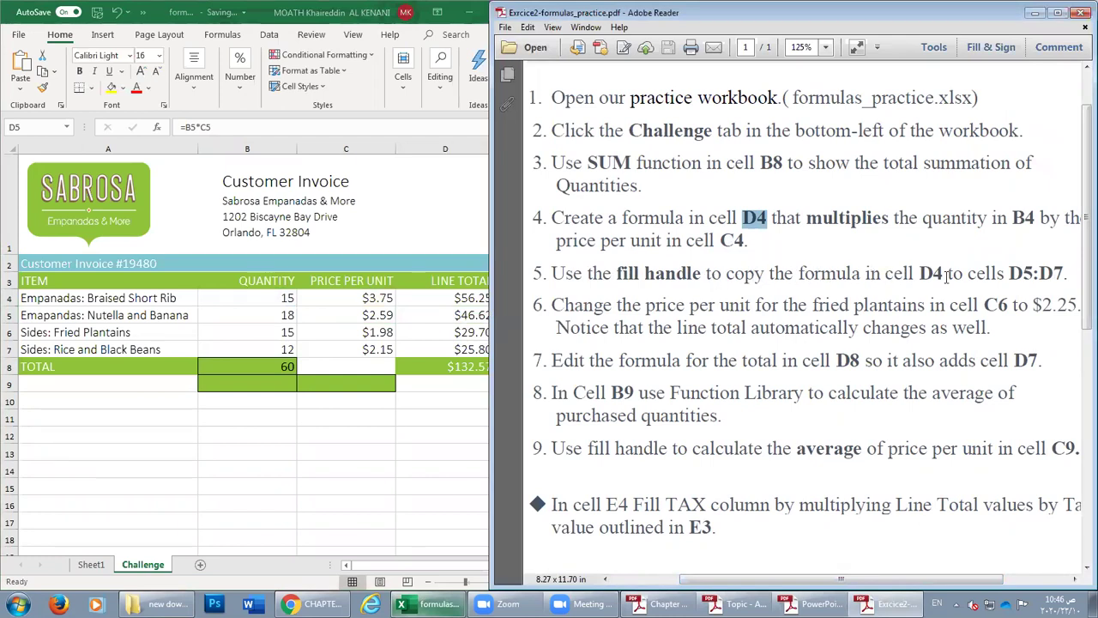
pyautogui.click(471, 315)
pyautogui.click(476, 296)
pyautogui.moveTo(494, 304); pyautogui.dragTo(481, 362)
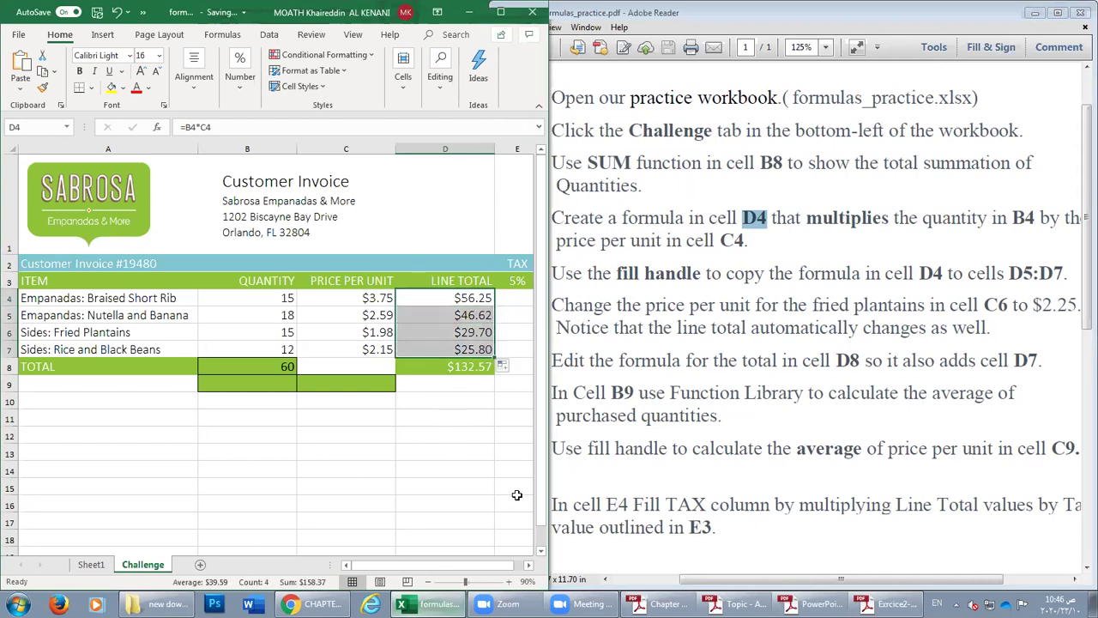
# Reread the exercise tasks and re-examine the cell references in D4's multiplication formula.
pyautogui.click(564, 89)
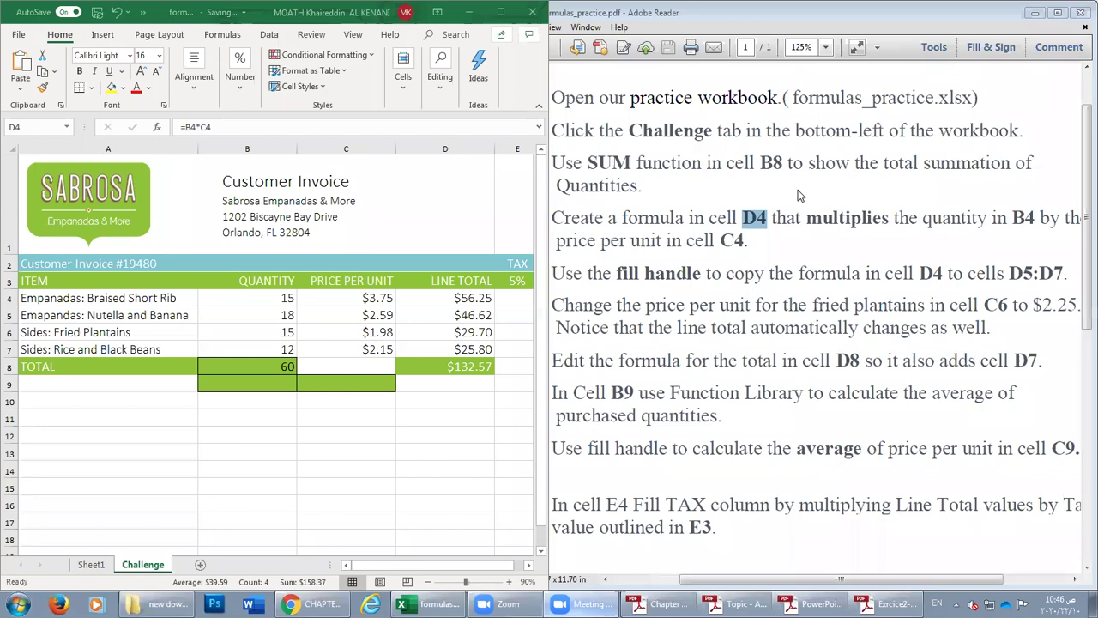
pyautogui.click(757, 168)
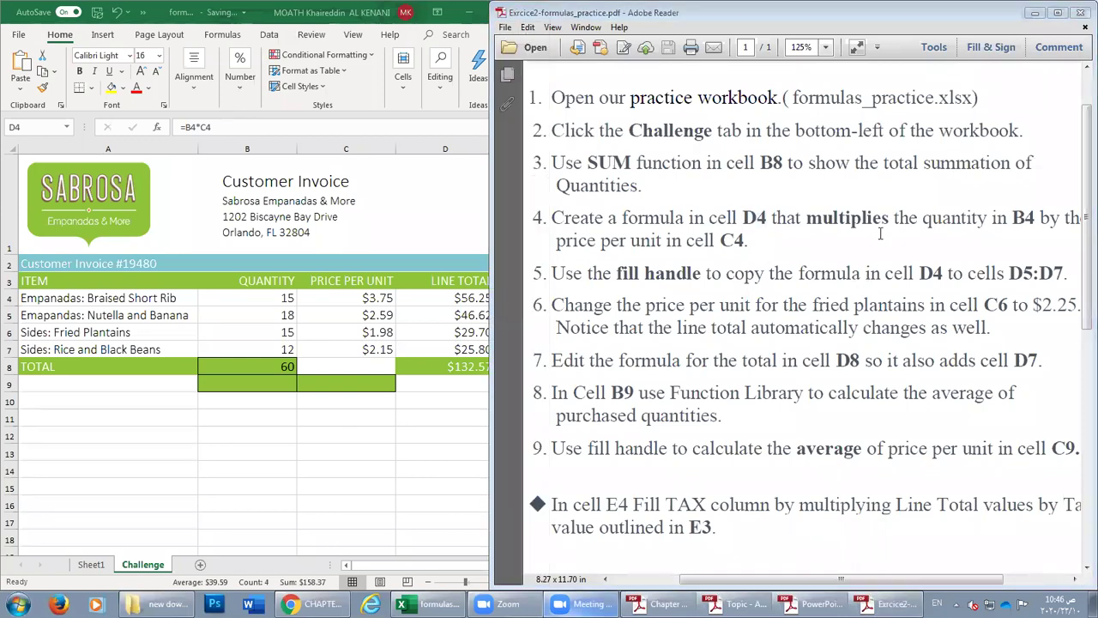
pyautogui.click(655, 307)
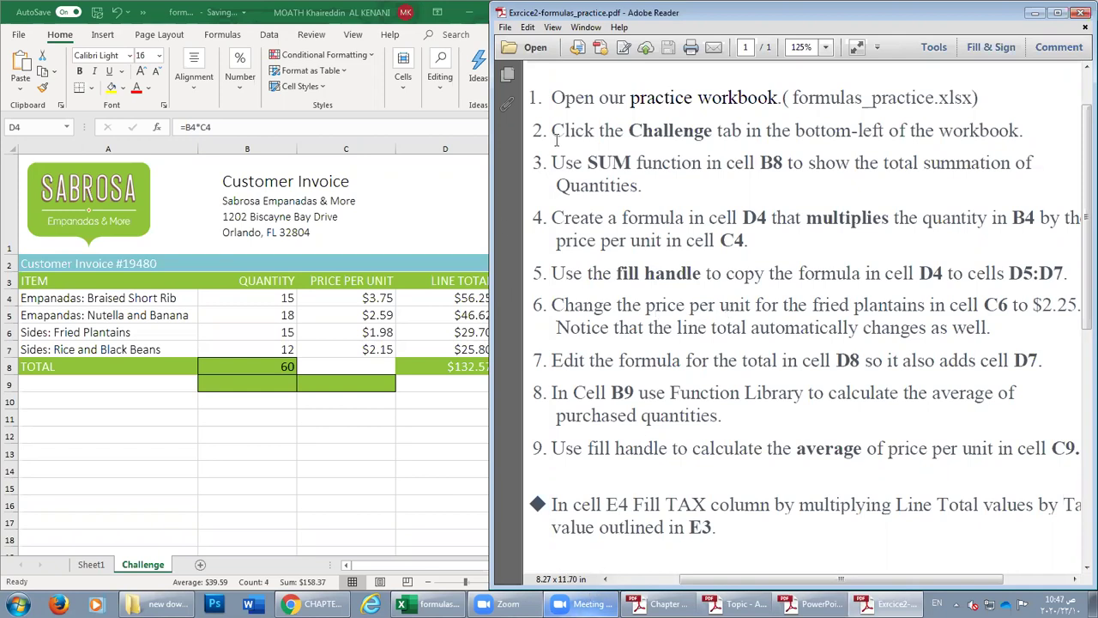
pyautogui.click(478, 297)
pyautogui.click(473, 297)
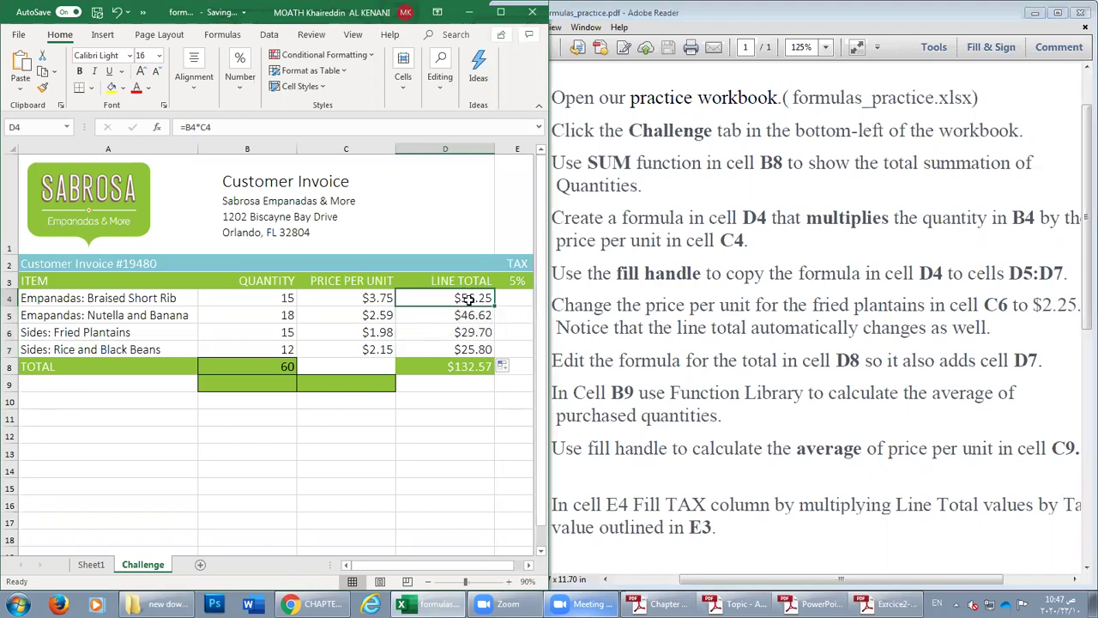
pyautogui.doubleClick(469, 299)
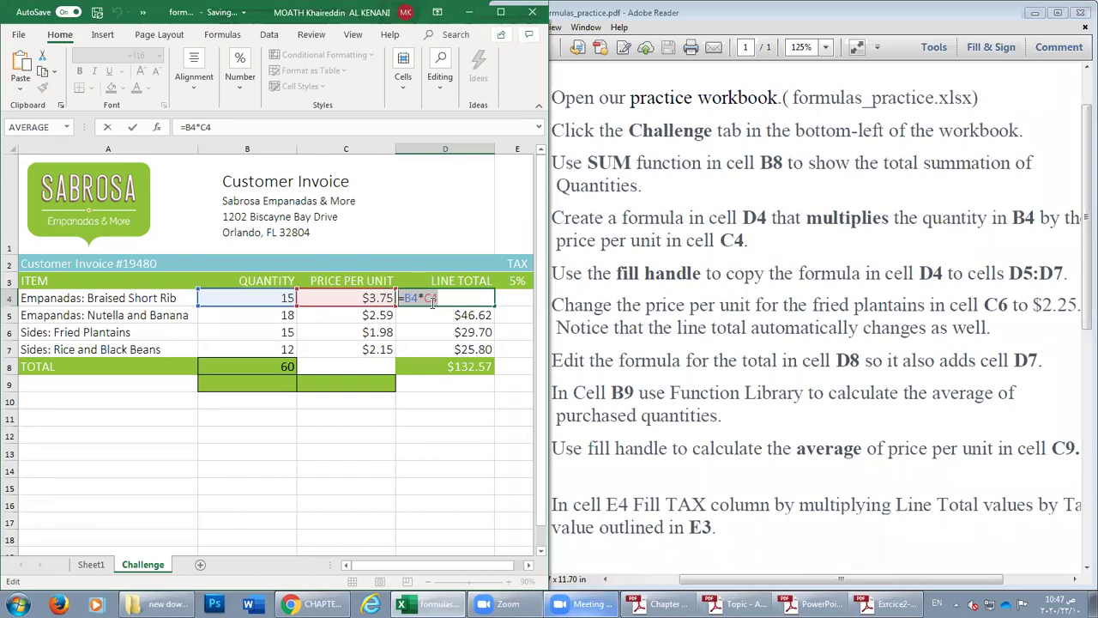
pyautogui.press('Return')
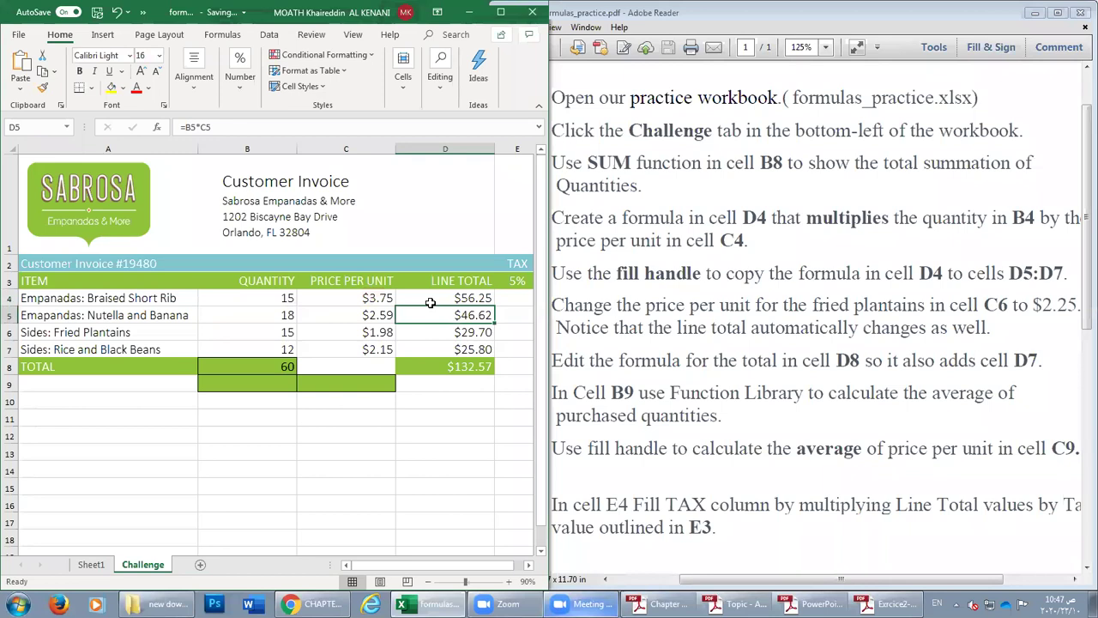
pyautogui.click(685, 304)
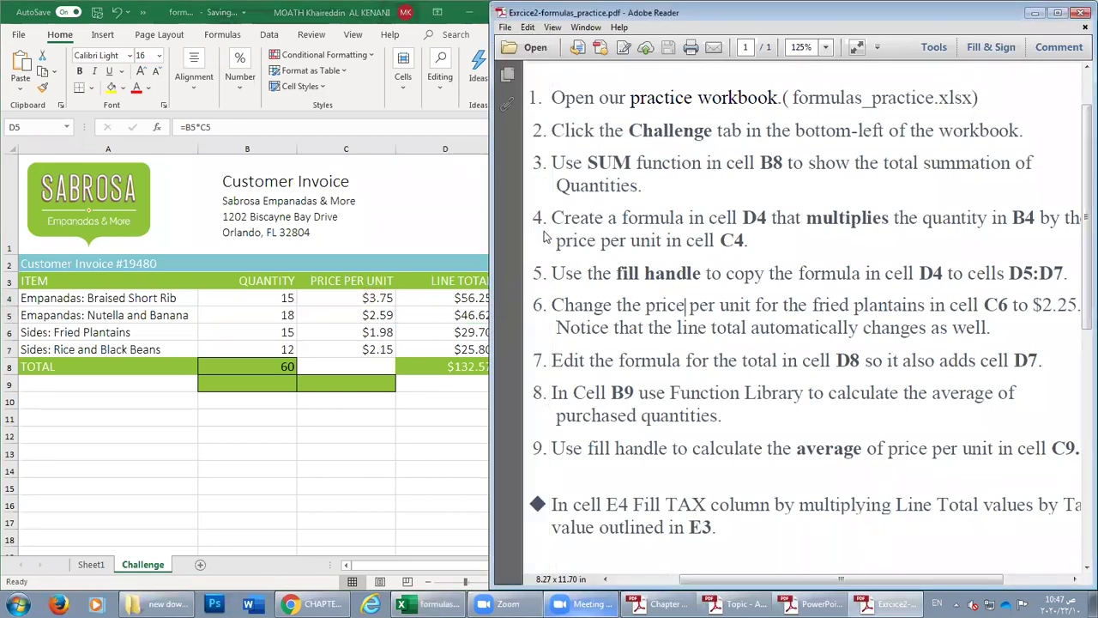
pyautogui.doubleClick(442, 298)
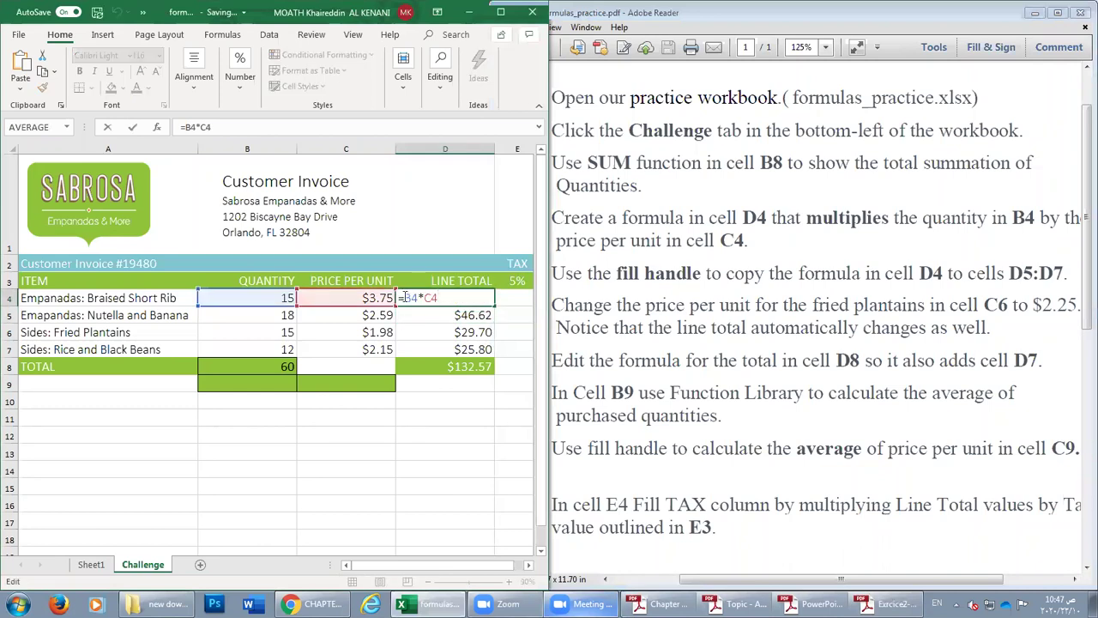
pyautogui.click(469, 321)
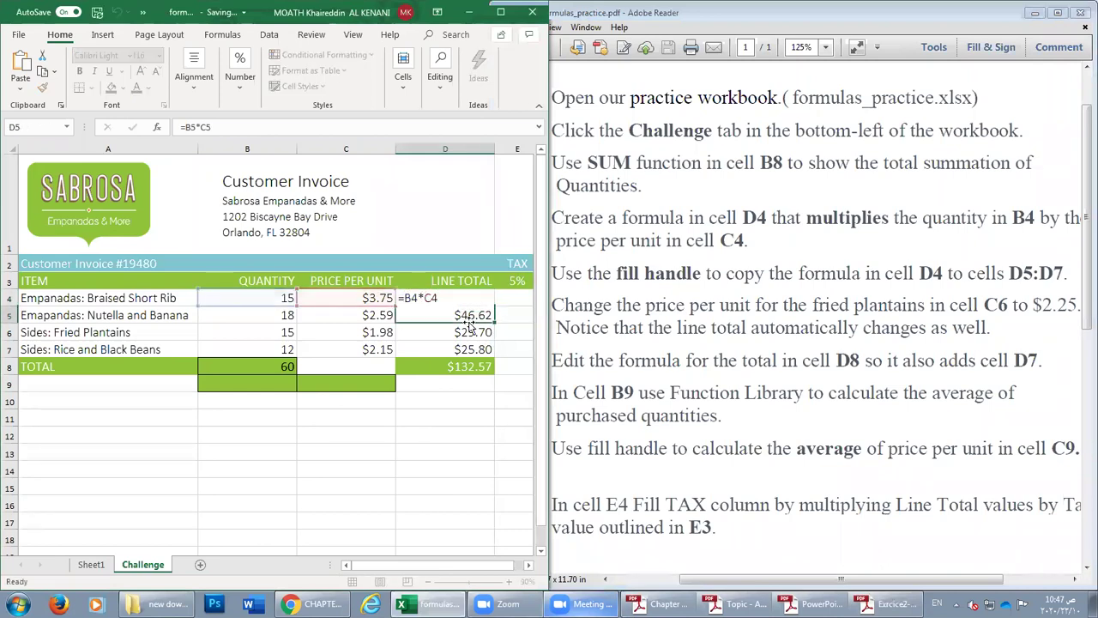
pyautogui.click(476, 300)
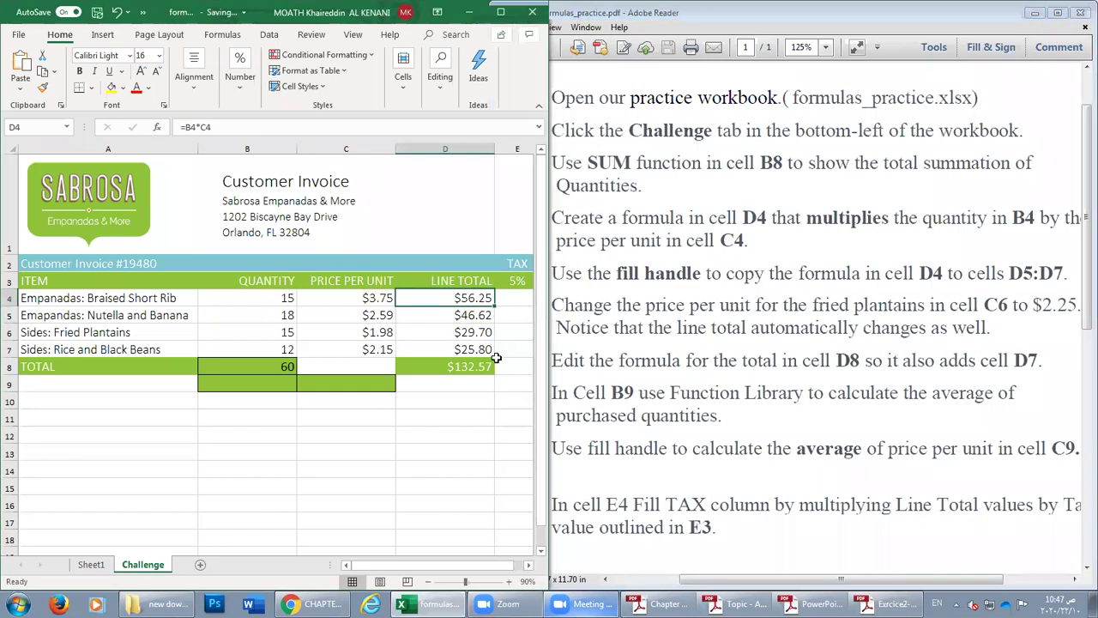
# Change the fried plantains' price per unit in cell C6 to 2.25, as task 6 asks.
pyautogui.click(641, 241)
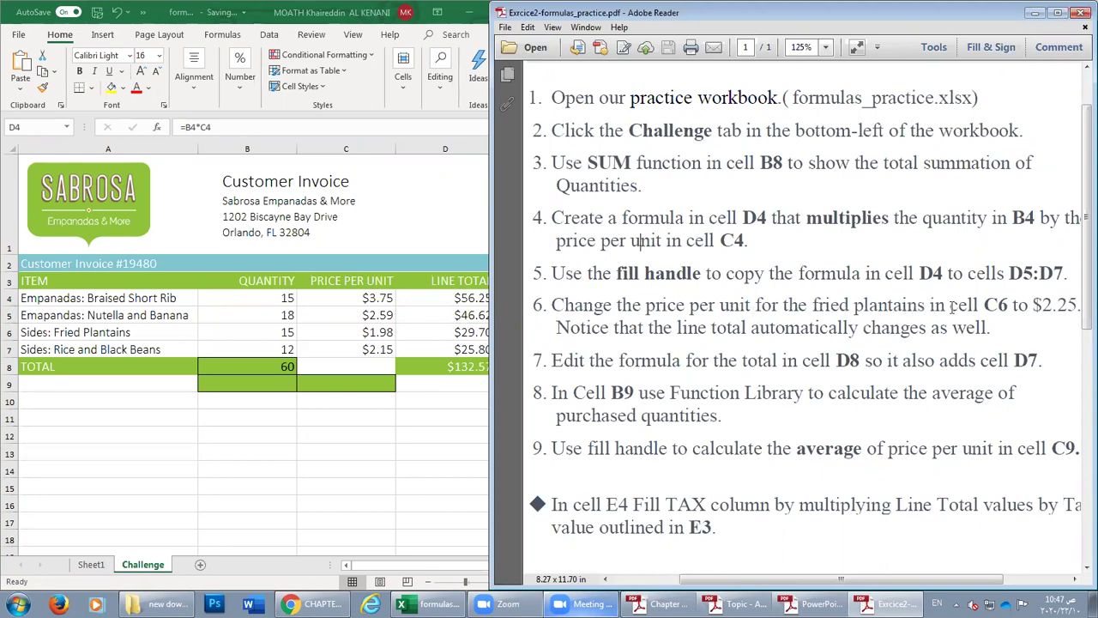
pyautogui.click(81, 336)
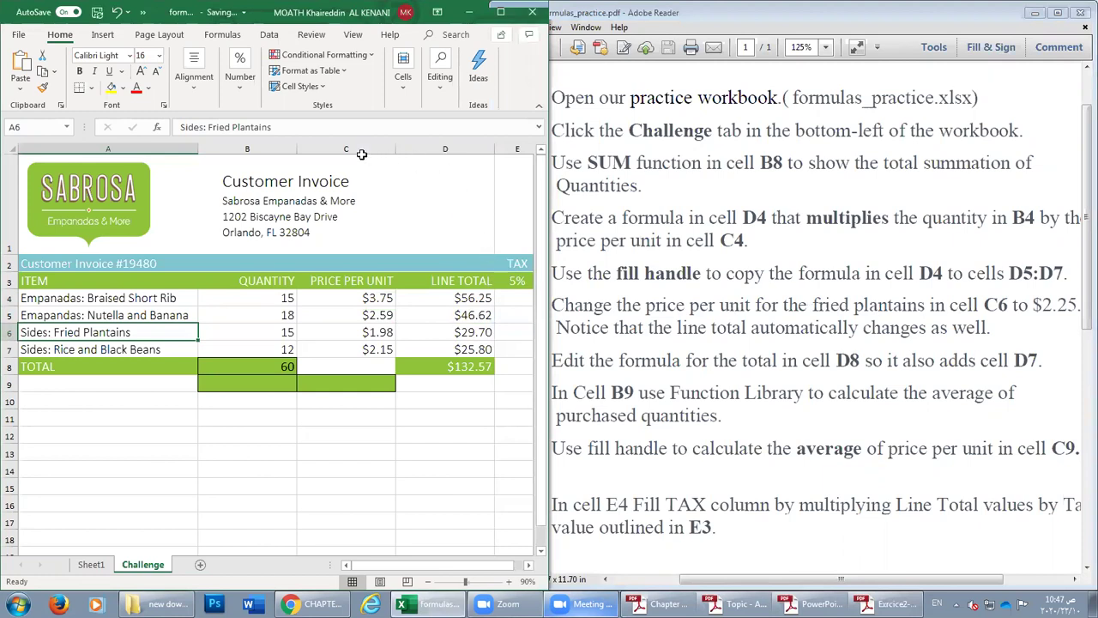
pyautogui.click(352, 333)
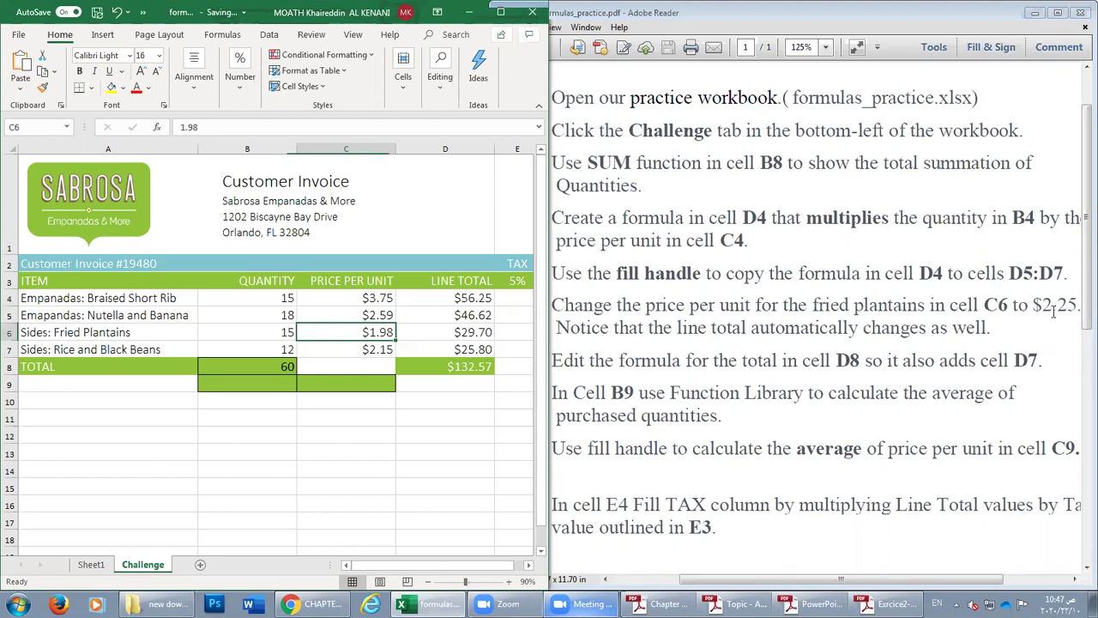
pyautogui.doubleClick(373, 333)
pyautogui.moveTo(373, 333); pyautogui.dragTo(396, 333)
pyautogui.write('2.25')
pyautogui.press('BackSpace')
pyautogui.press('Return')
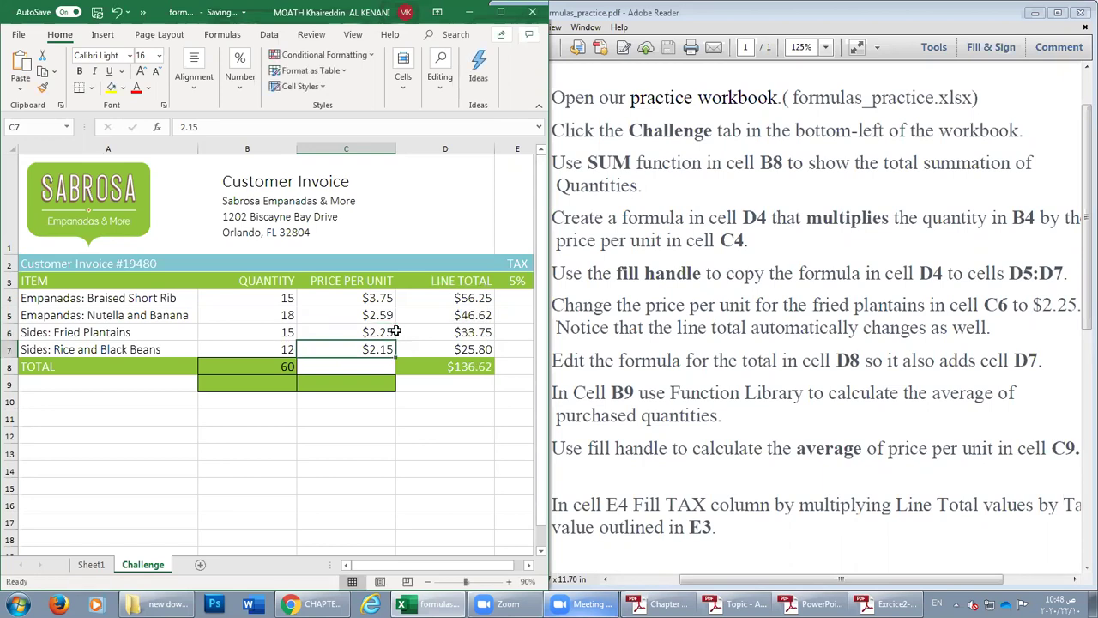
pyautogui.click(377, 333)
pyautogui.click(641, 332)
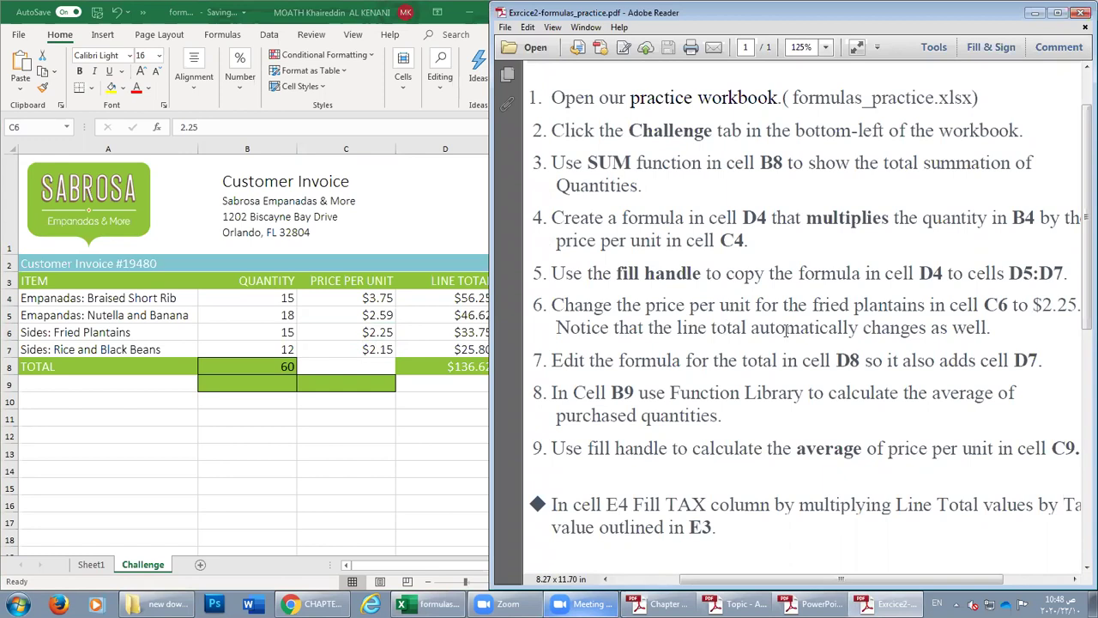
pyautogui.click(369, 338)
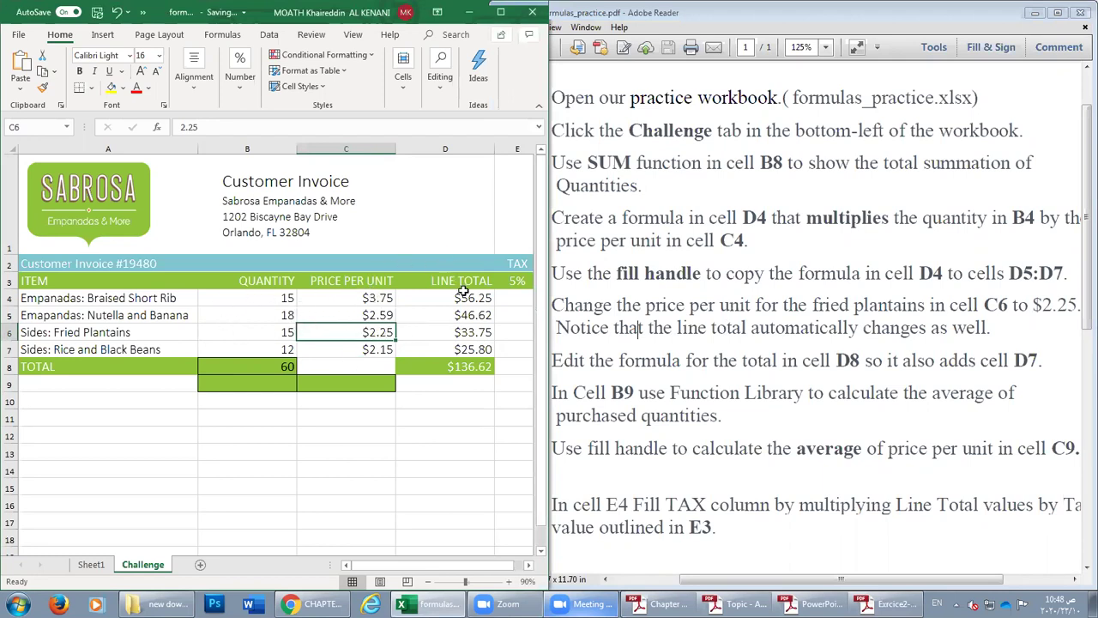
# Edit the total formula in cell D8 to =D4+D5+D6+D7, following task 7.
pyautogui.click(662, 347)
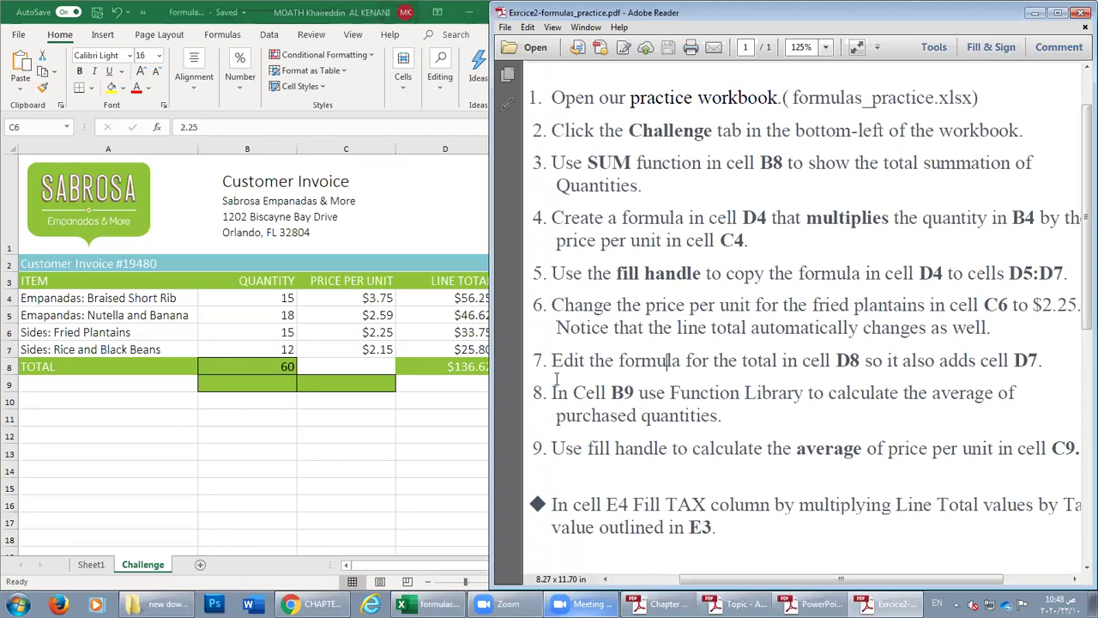
pyautogui.moveTo(557, 365); pyautogui.dragTo(1023, 344)
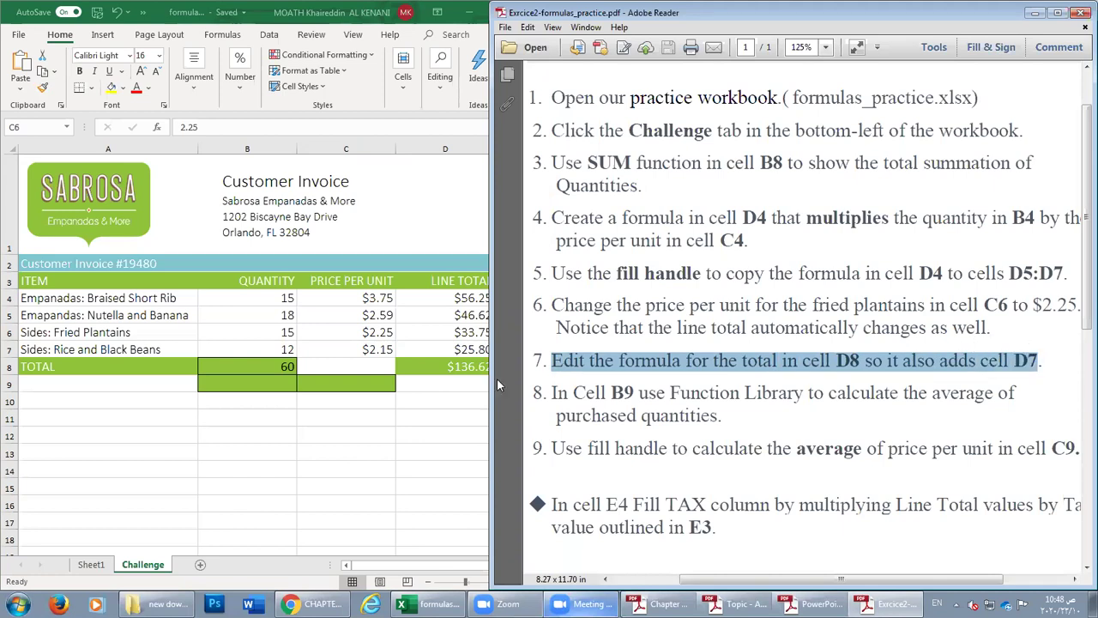
pyautogui.click(834, 361)
pyautogui.click(453, 377)
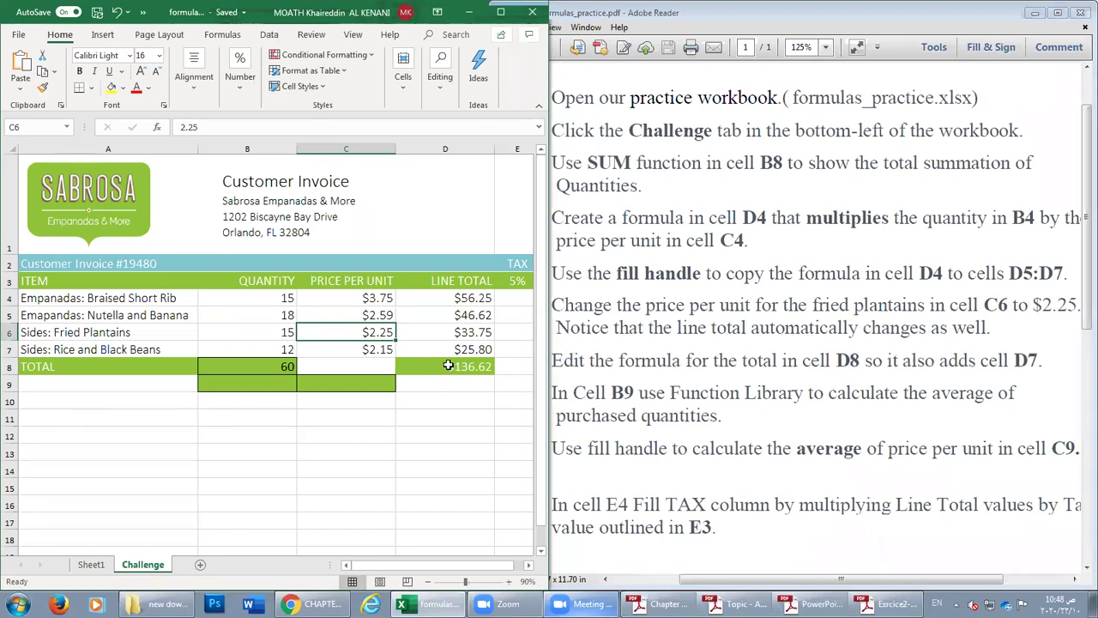
pyautogui.doubleClick(448, 366)
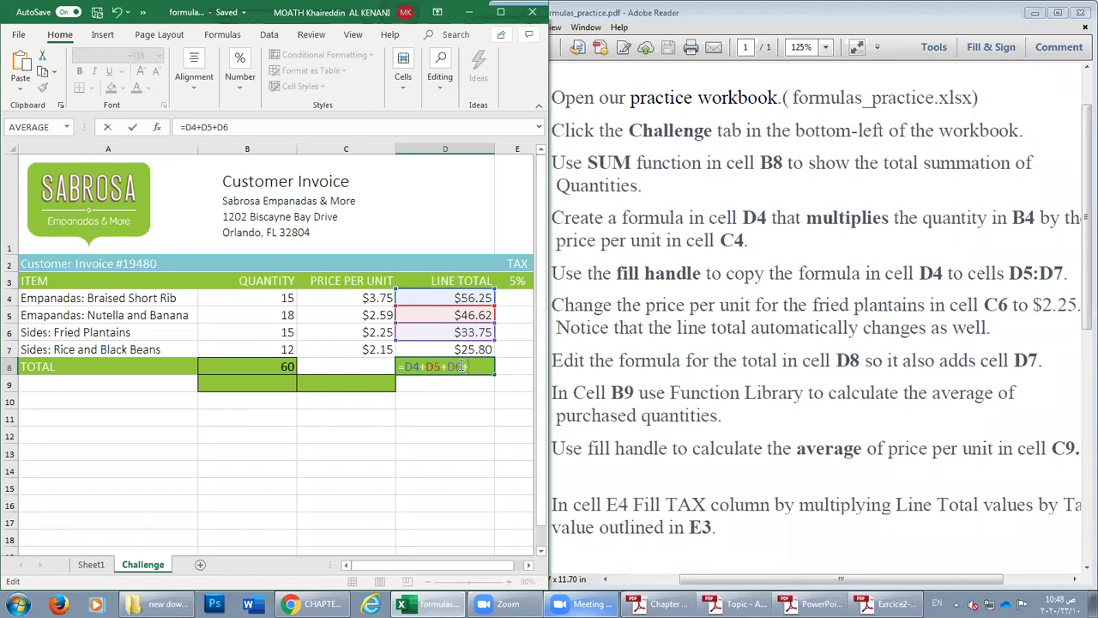
pyautogui.write('D7')
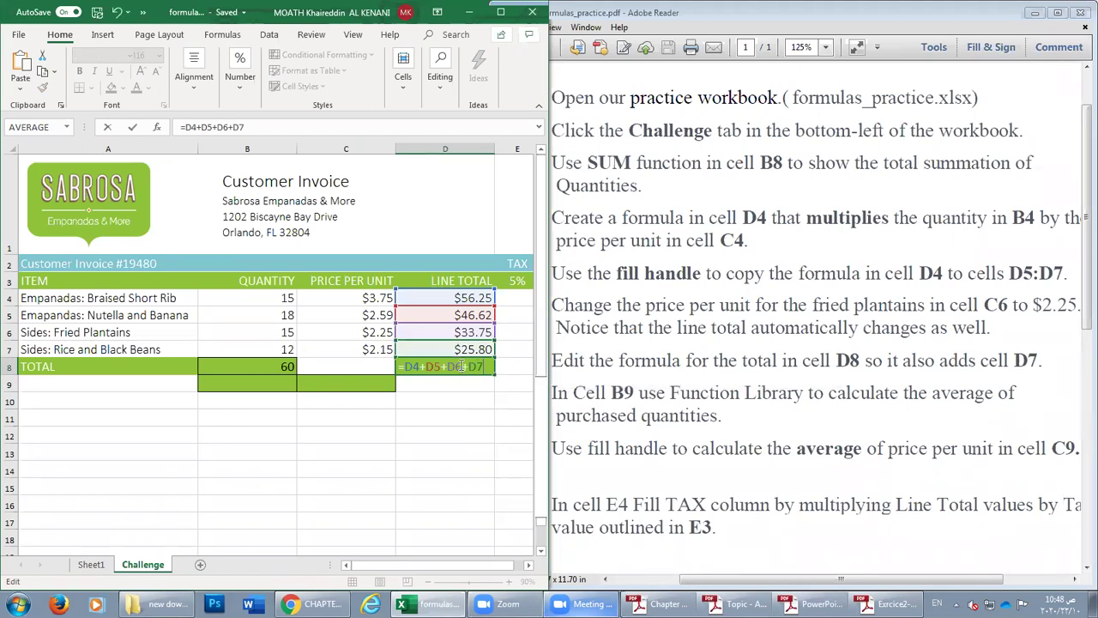
pyautogui.press('Return')
pyautogui.click(456, 366)
# Start an AVERAGE function in cell B9 for task 8, finding it with the function search term "average".
pyautogui.click(704, 346)
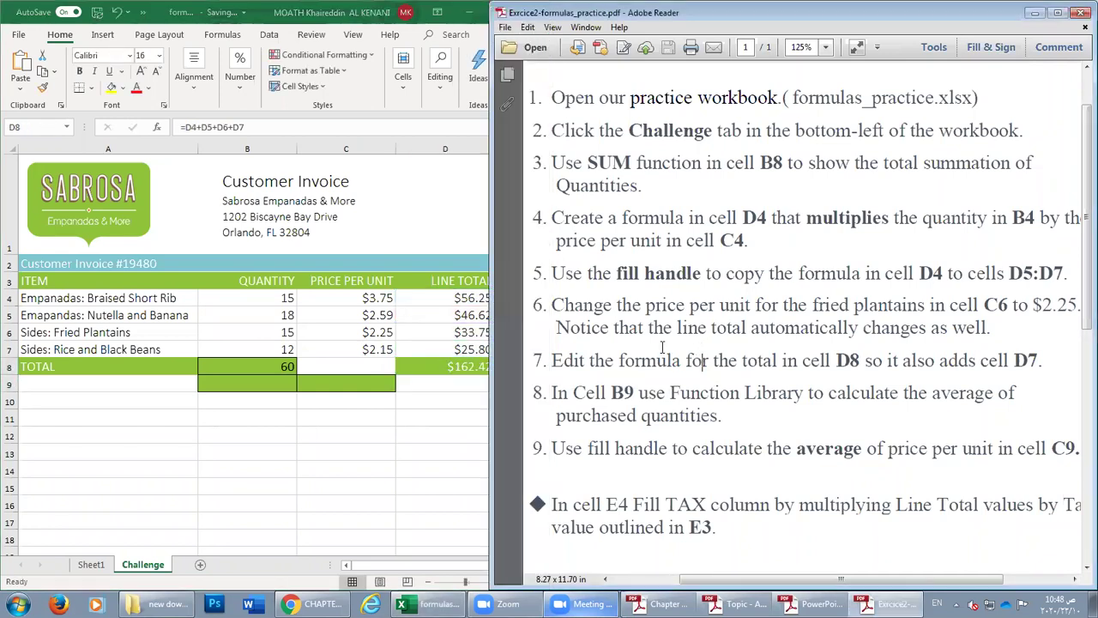
pyautogui.moveTo(533, 393); pyautogui.dragTo(546, 393)
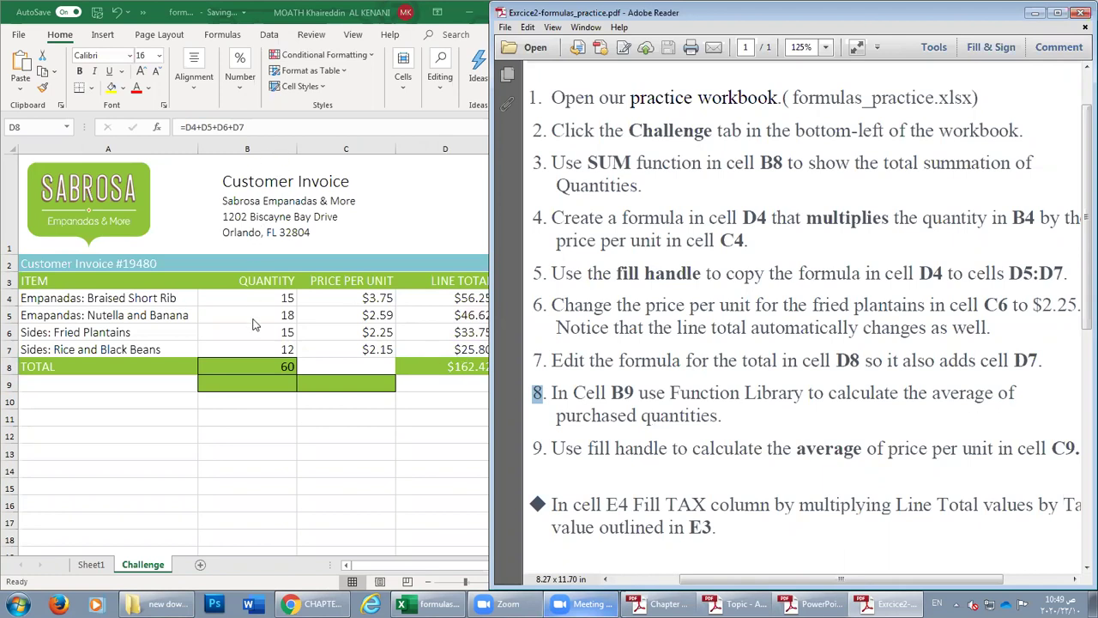
pyautogui.click(206, 384)
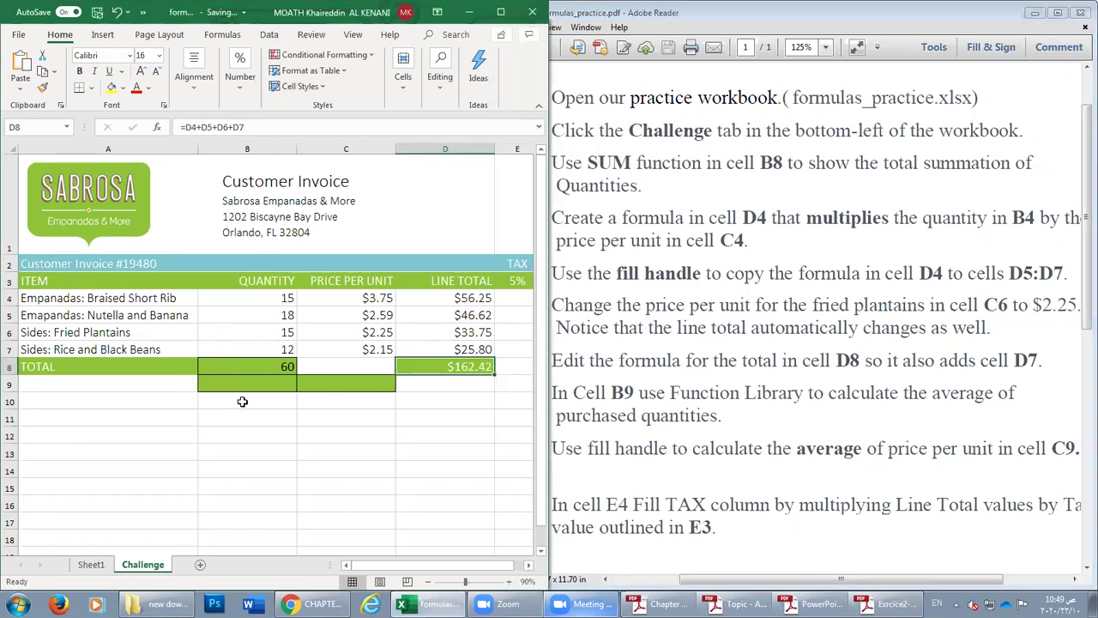
pyautogui.click(640, 399)
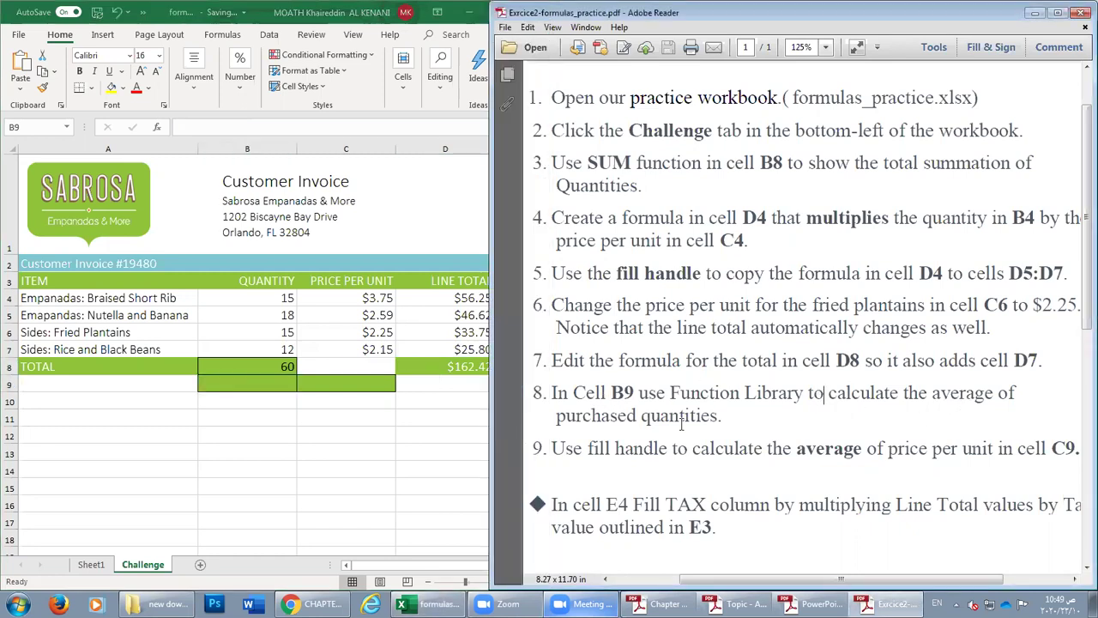
pyautogui.click(251, 381)
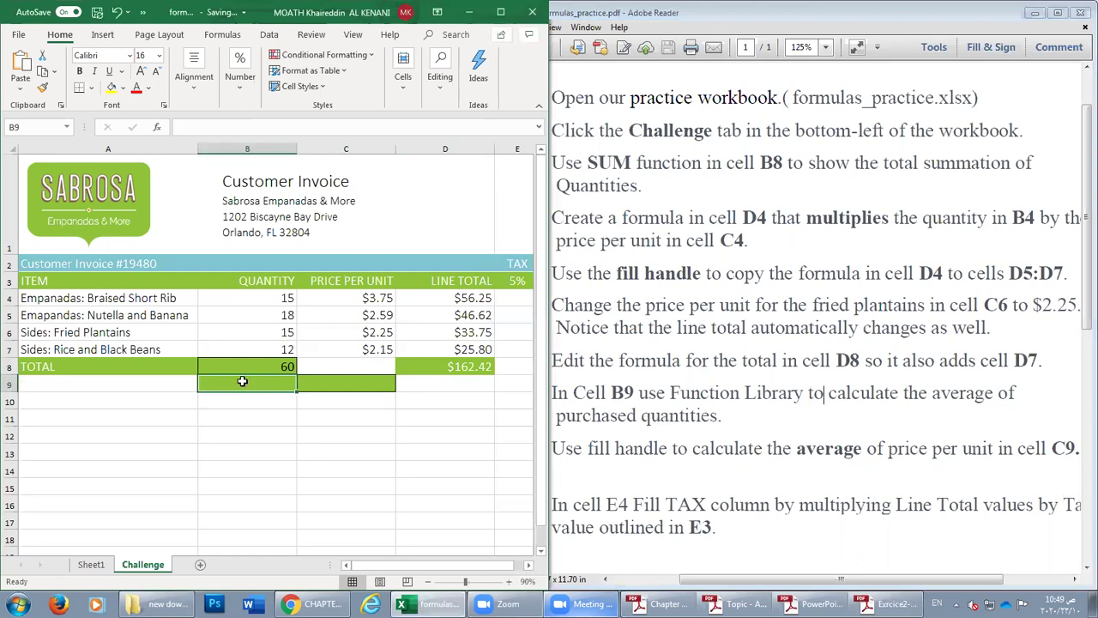
pyautogui.click(158, 128)
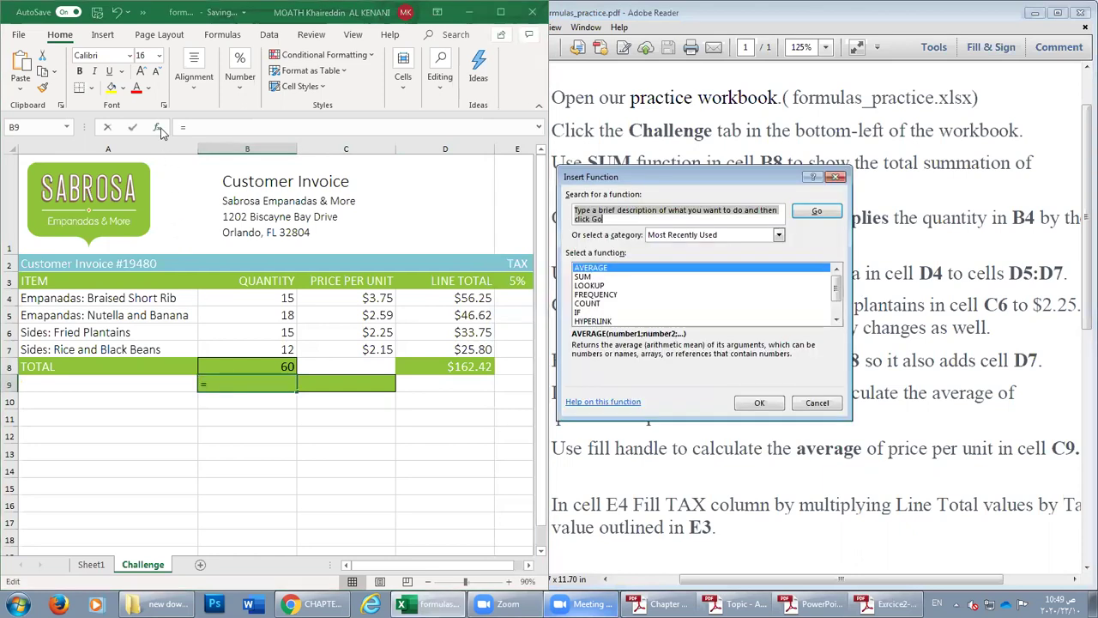
pyautogui.moveTo(582, 172); pyautogui.dragTo(408, 131)
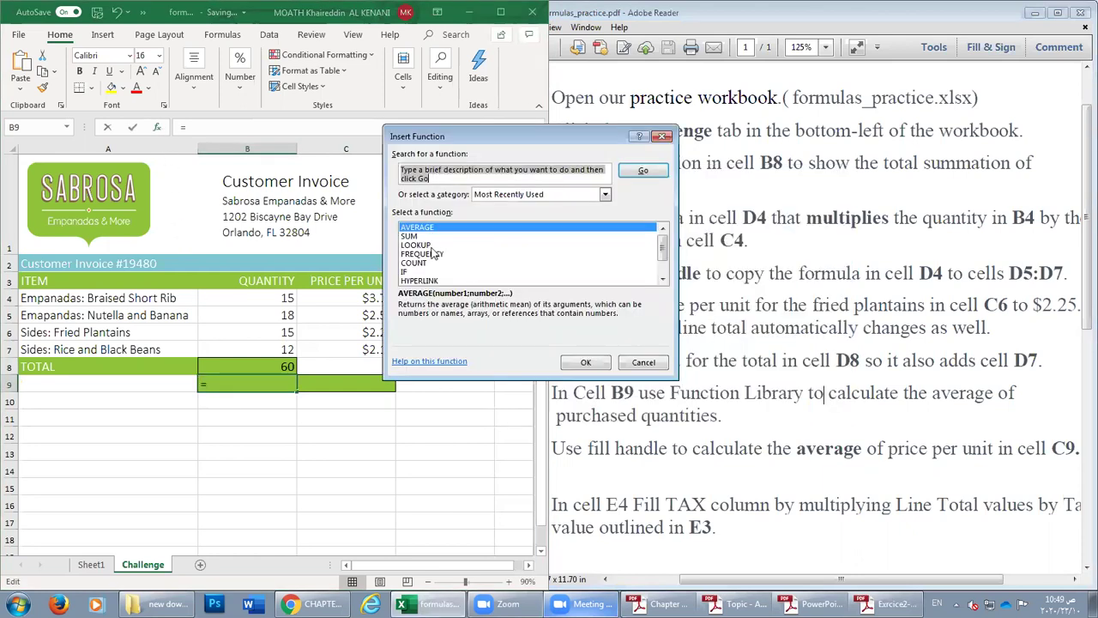
pyautogui.moveTo(435, 176); pyautogui.dragTo(395, 167)
pyautogui.write('average')
pyautogui.click(645, 170)
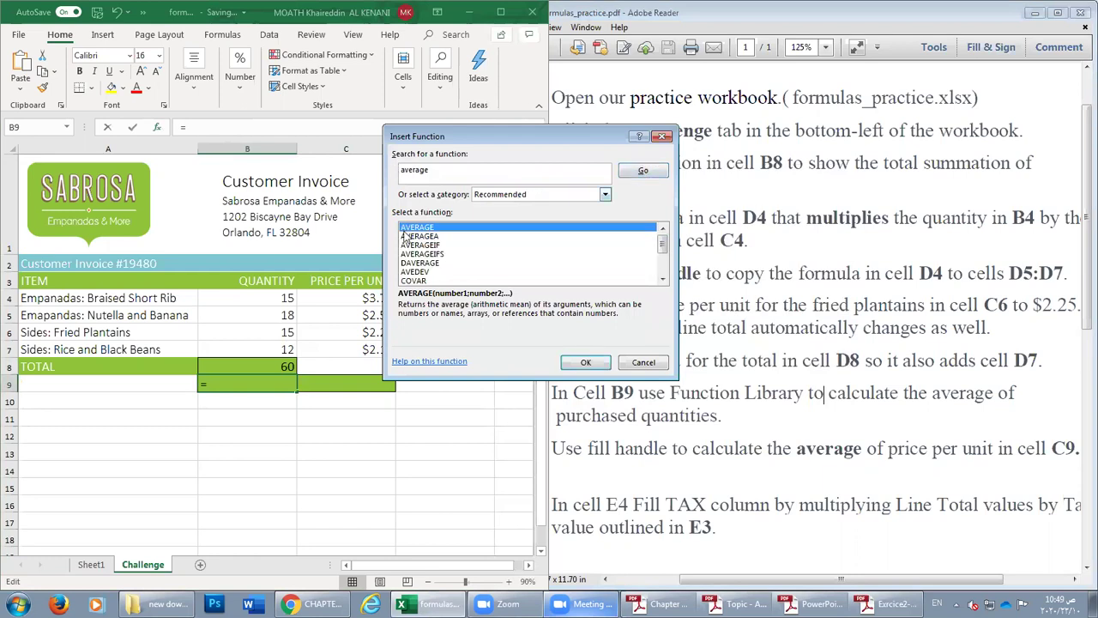
pyautogui.click(584, 363)
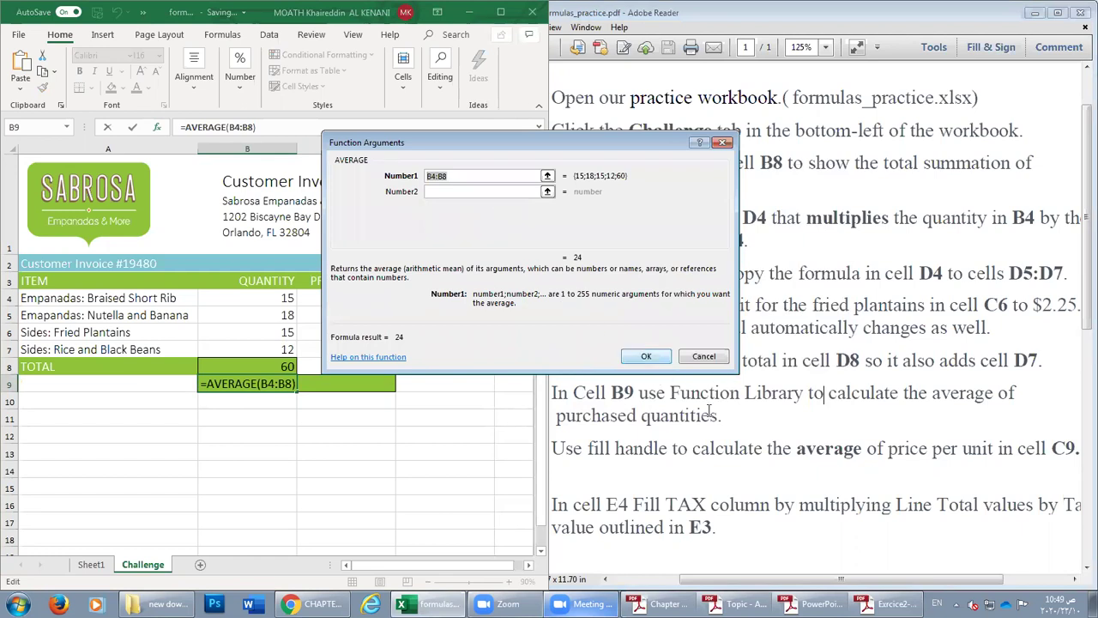
# Set the range averaged in B9 to the purchased quantities B4:B7 and accept the function.
pyautogui.click(641, 435)
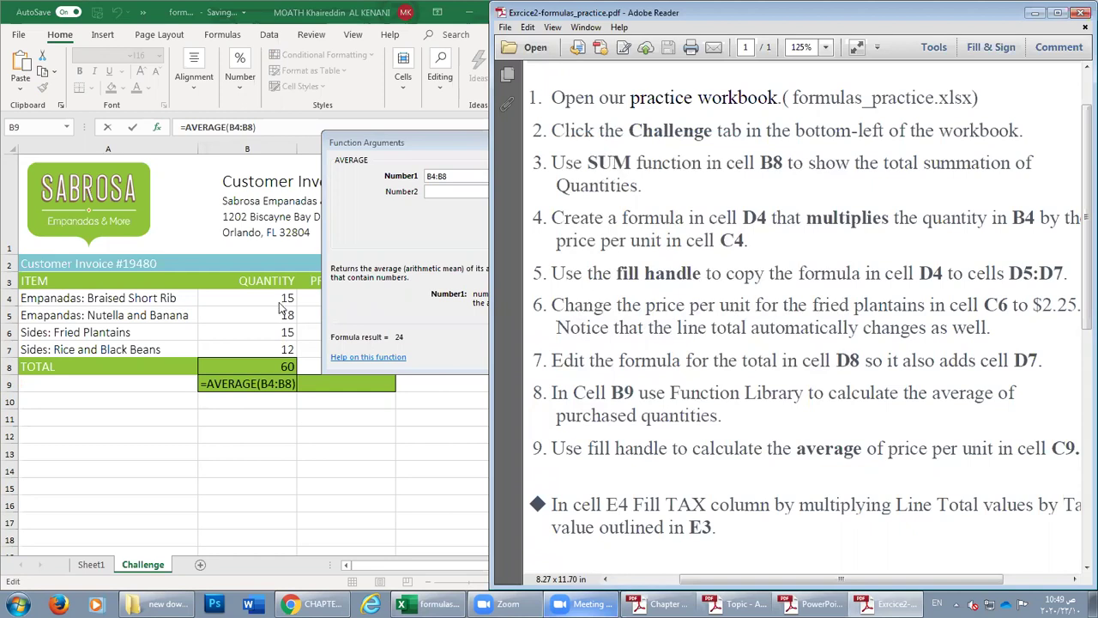
pyautogui.click(374, 142)
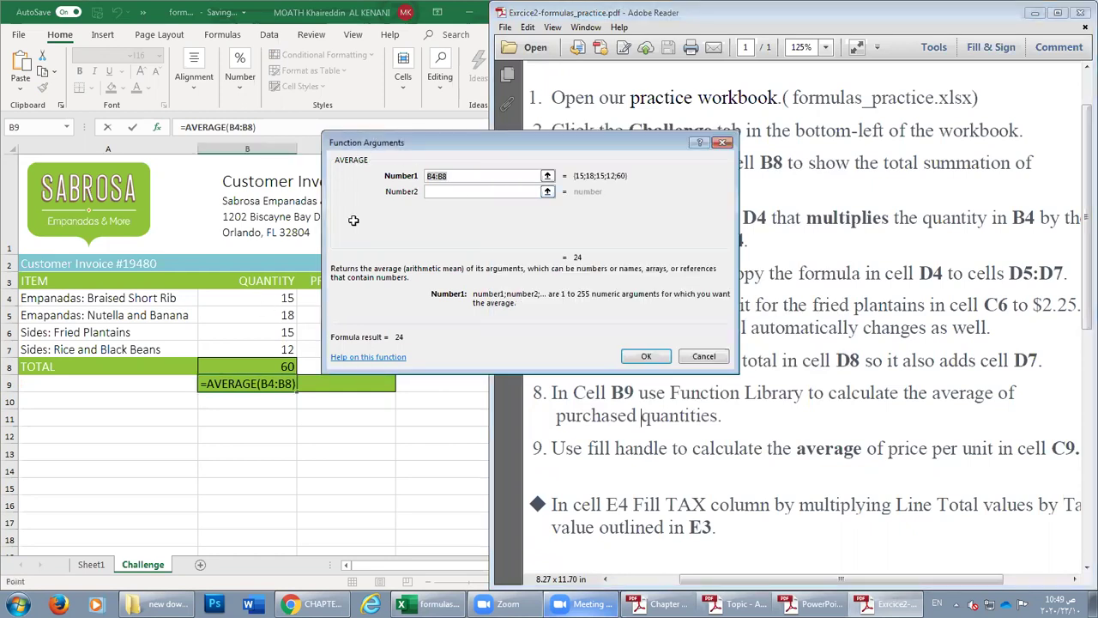
pyautogui.click(270, 296)
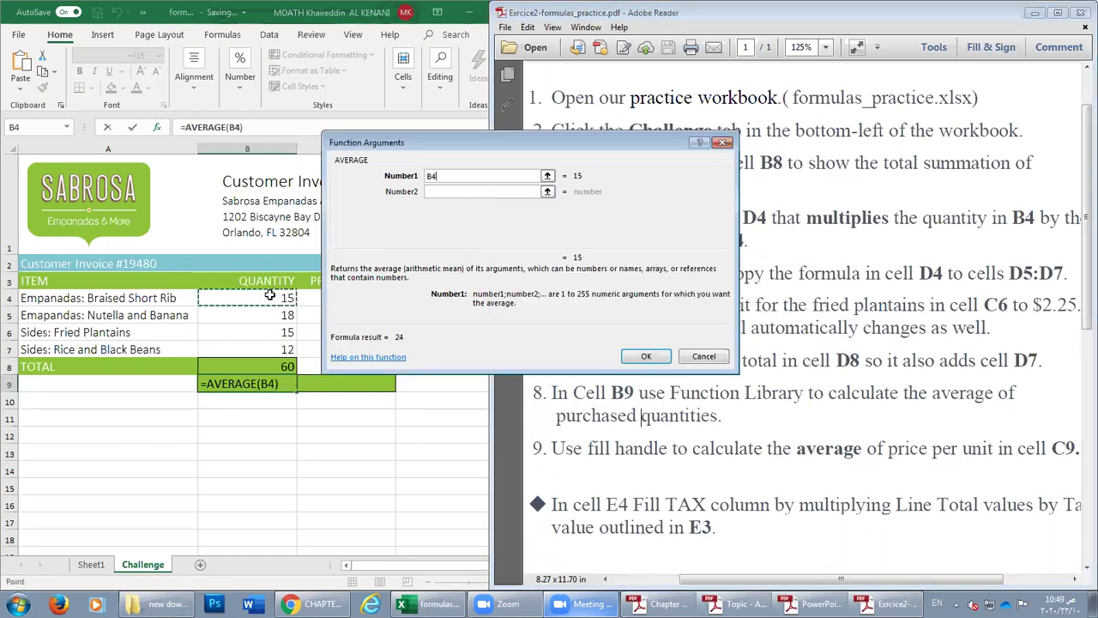
pyautogui.moveTo(270, 296); pyautogui.dragTo(268, 344)
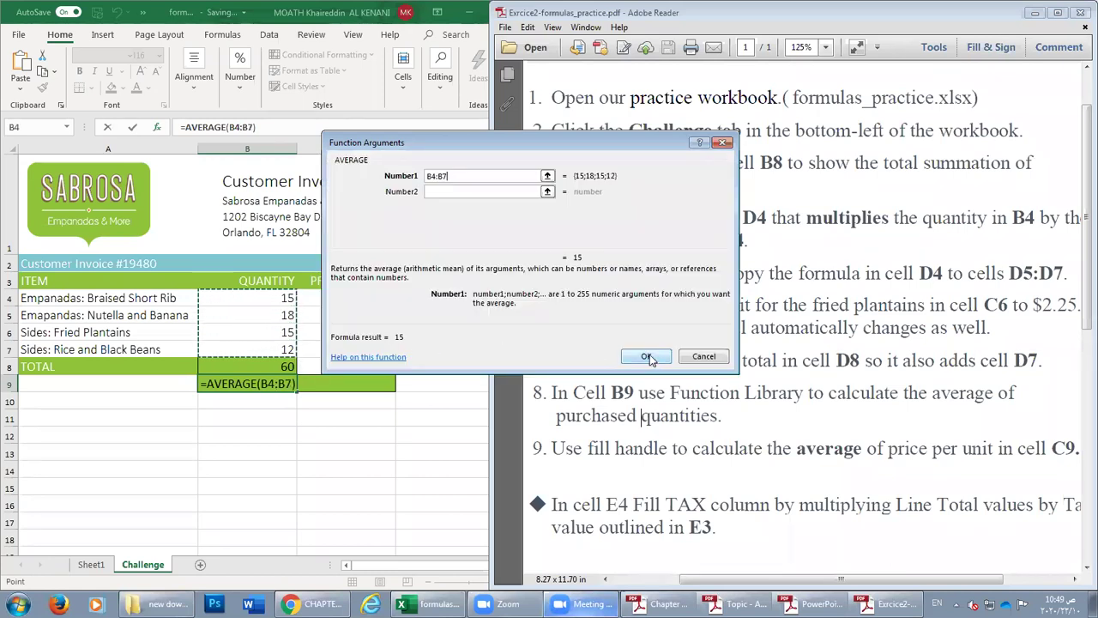
pyautogui.click(649, 355)
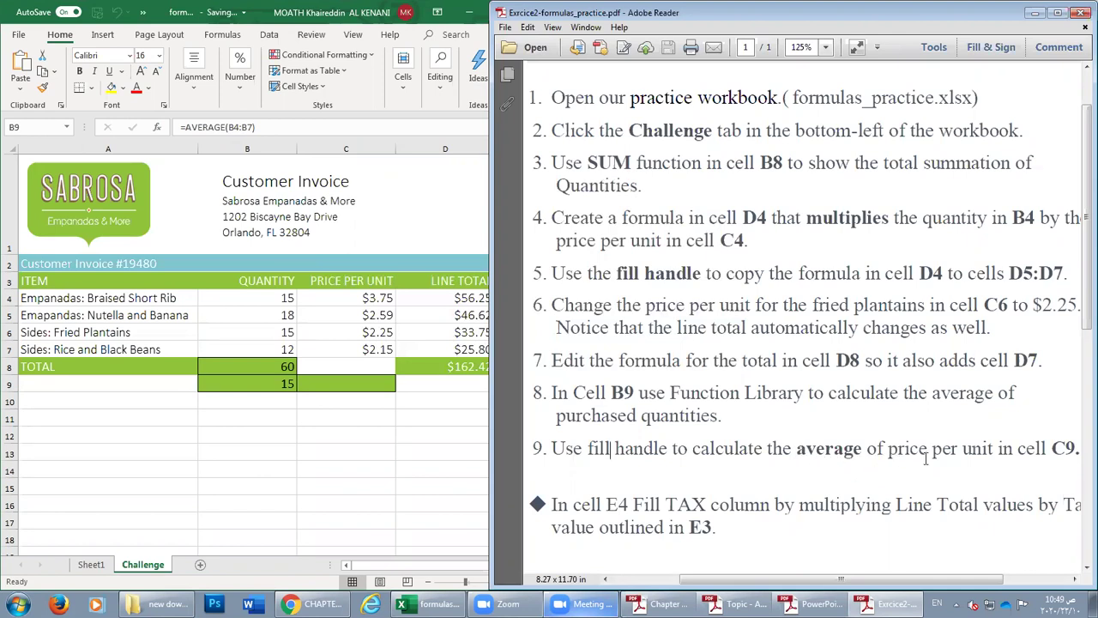
# Copy the average formula from B9 across to C9 with the fill handle, as task 9 asks.
pyautogui.moveTo(935, 580)
pyautogui.mouseDown()
pyautogui.moveTo(961, 580)
pyautogui.moveTo(939, 579)
pyautogui.mouseUp()
pyautogui.click(257, 386)
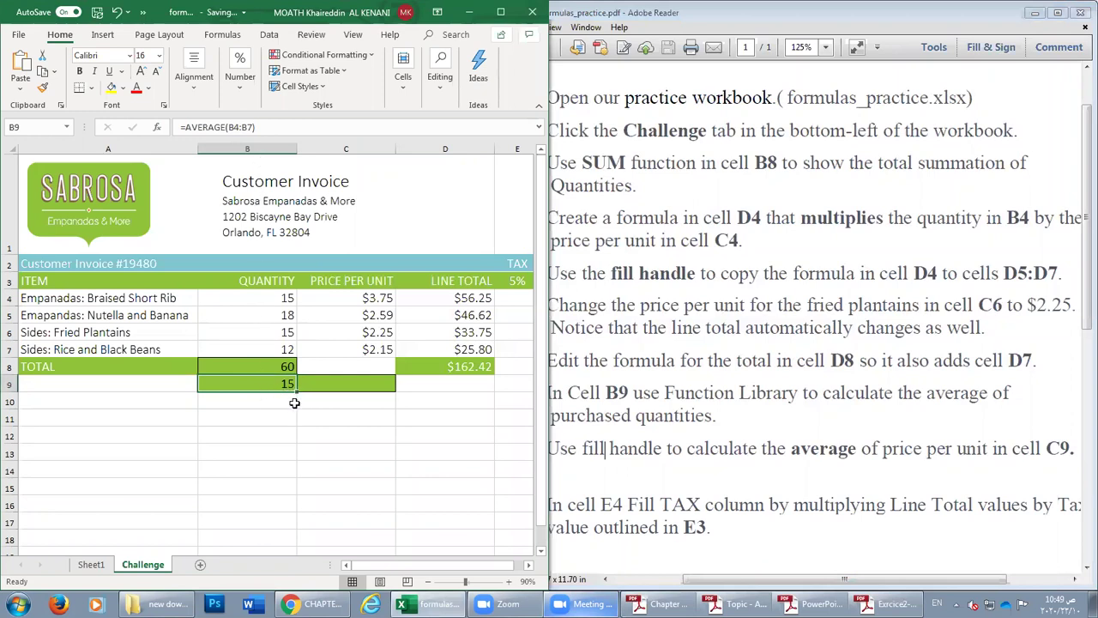
pyautogui.moveTo(297, 391); pyautogui.dragTo(382, 393)
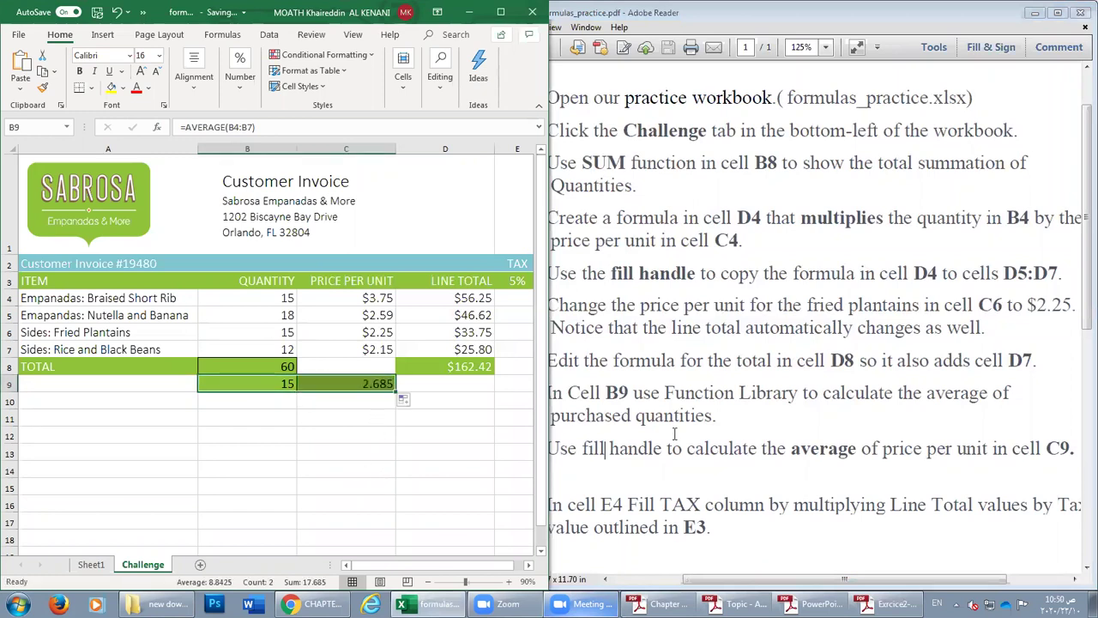
# Read the final exercise task on filling the TAX column by multiplying line totals by the tax value in E3.
pyautogui.click(827, 395)
pyautogui.scroll(-3, 652, 483)
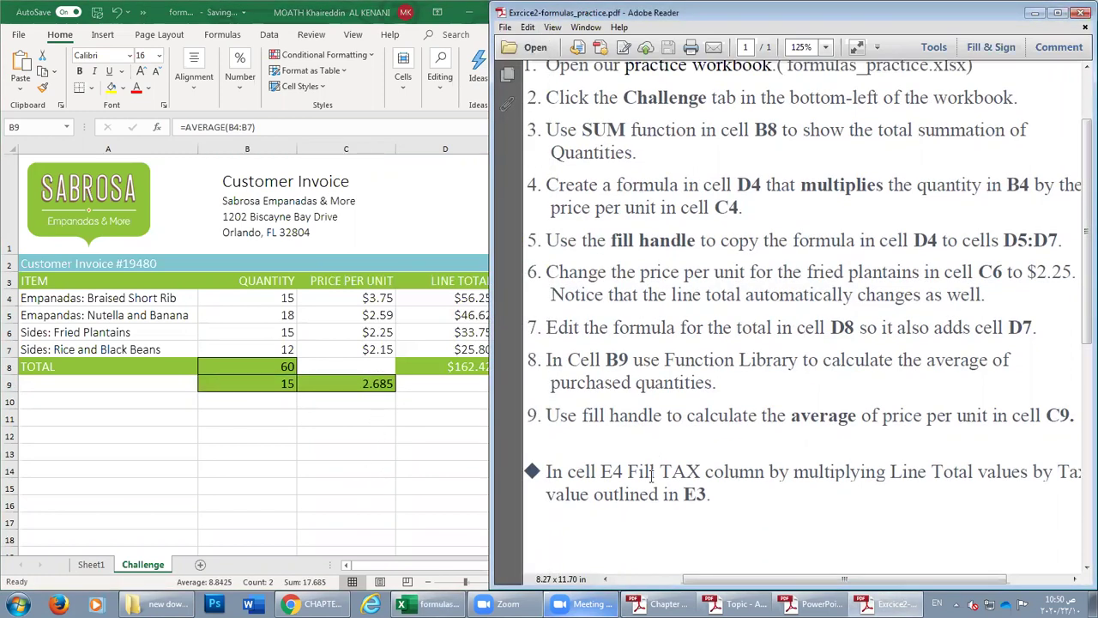
pyautogui.scroll(-7, 652, 483)
pyautogui.scroll(3, 610, 421)
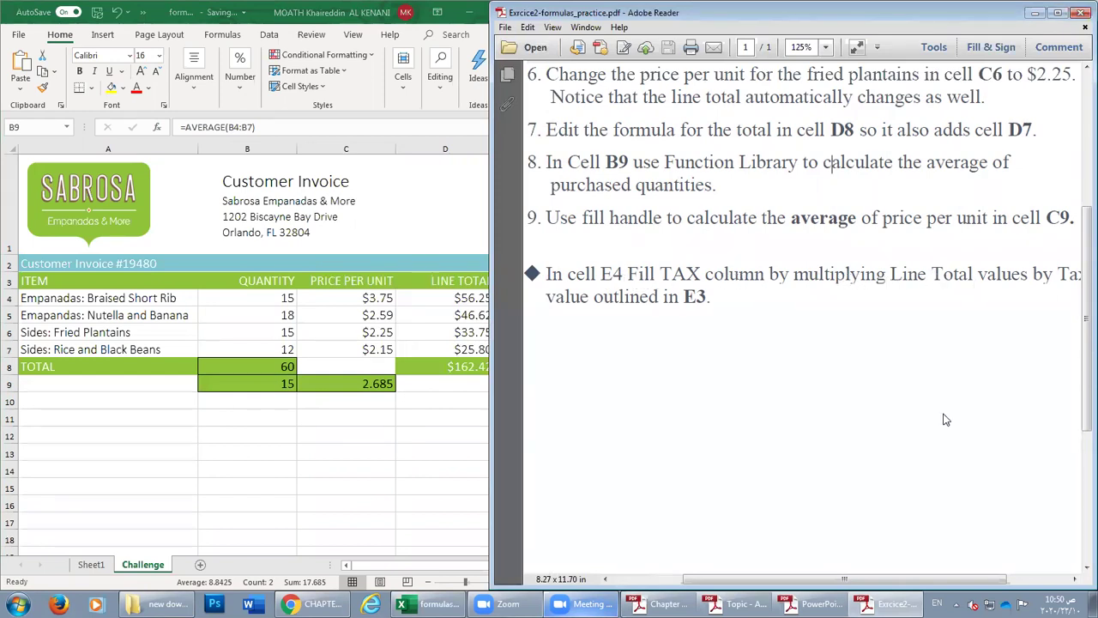
pyautogui.moveTo(905, 586)
pyautogui.mouseDown()
pyautogui.moveTo(961, 583)
pyautogui.moveTo(889, 578)
pyautogui.mouseUp()
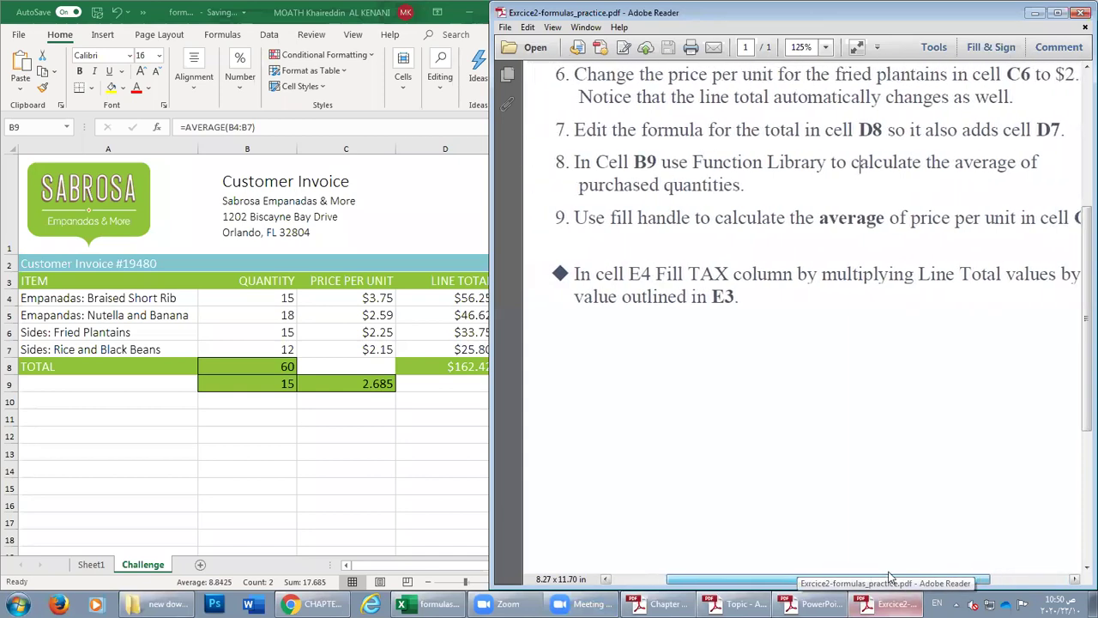
pyautogui.click(438, 331)
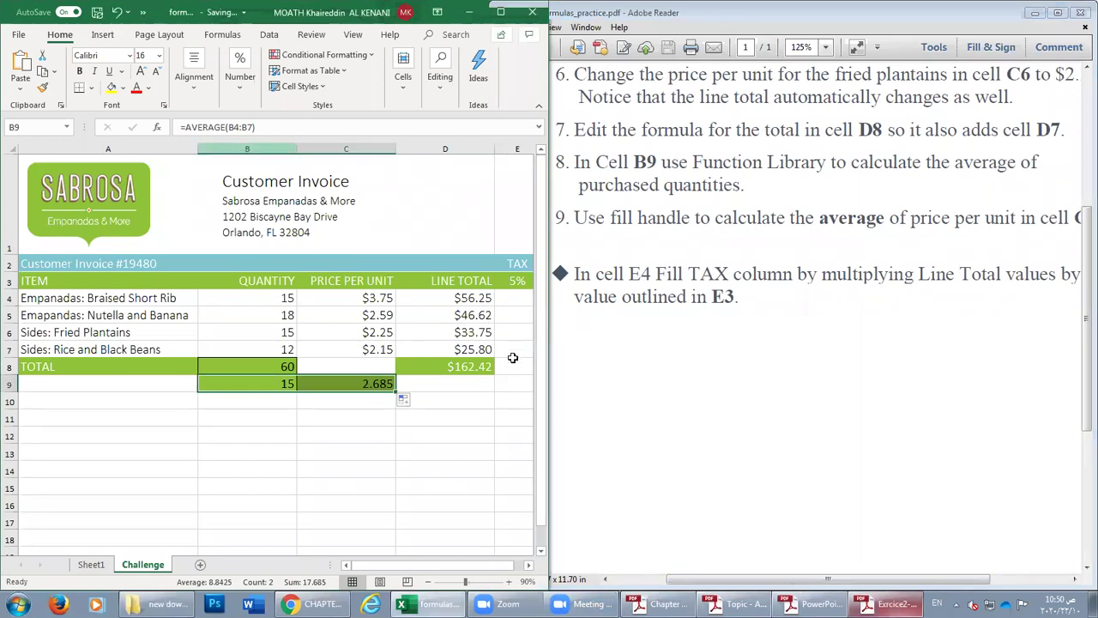
# Select cell E4 in the TAX column, maximize the workbook window and enlarge the sheet to 110%.
pyautogui.click(513, 300)
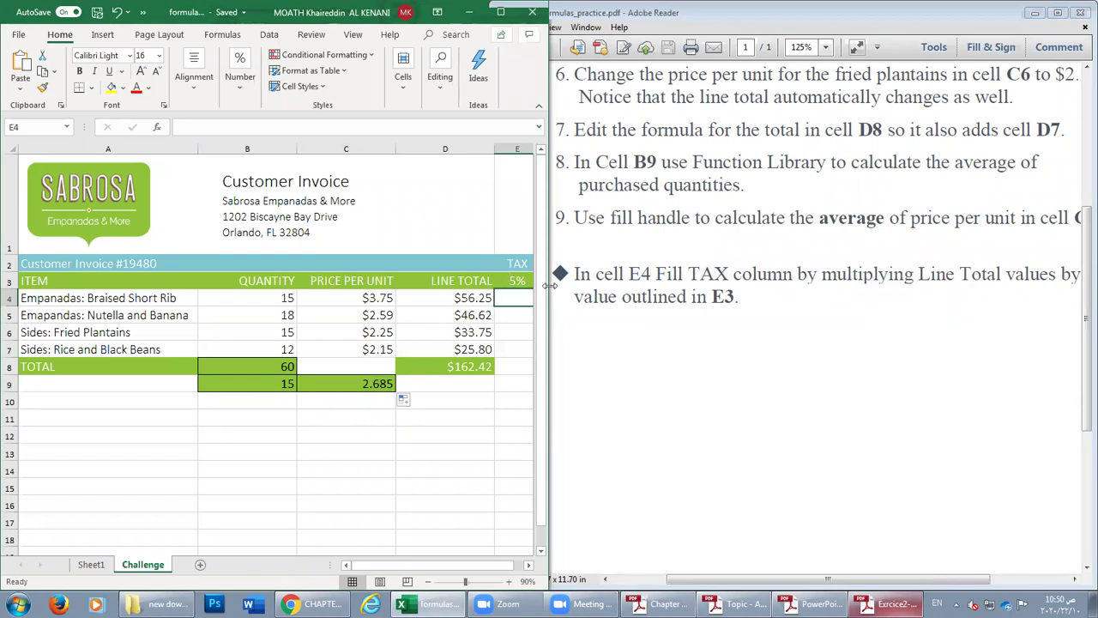
pyautogui.moveTo(549, 286); pyautogui.dragTo(777, 215)
pyautogui.click(730, 12)
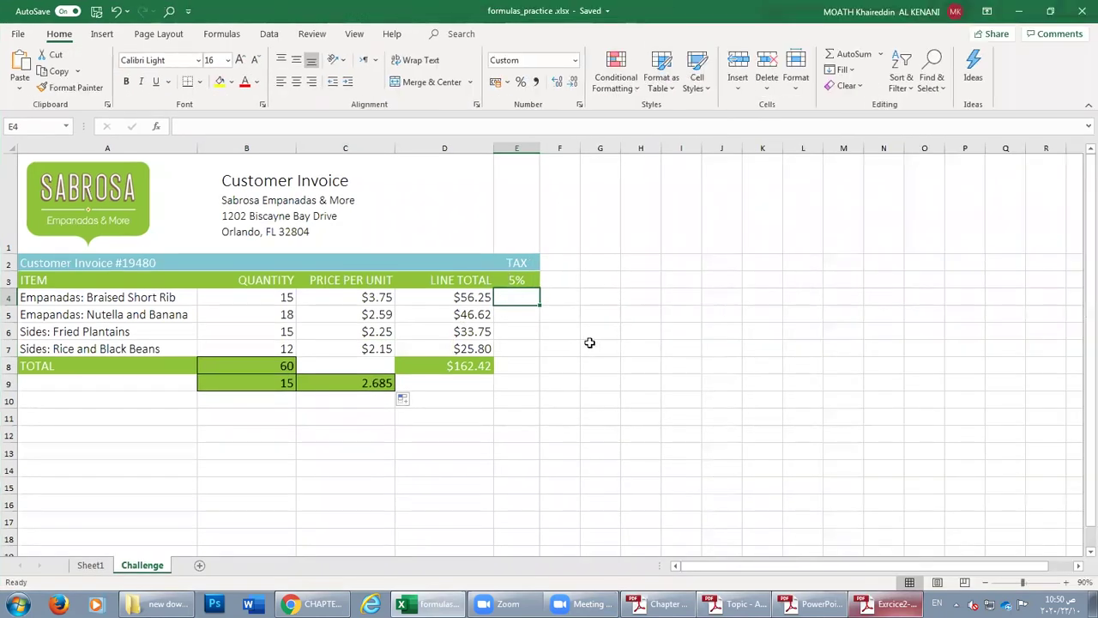
pyautogui.click(1065, 583)
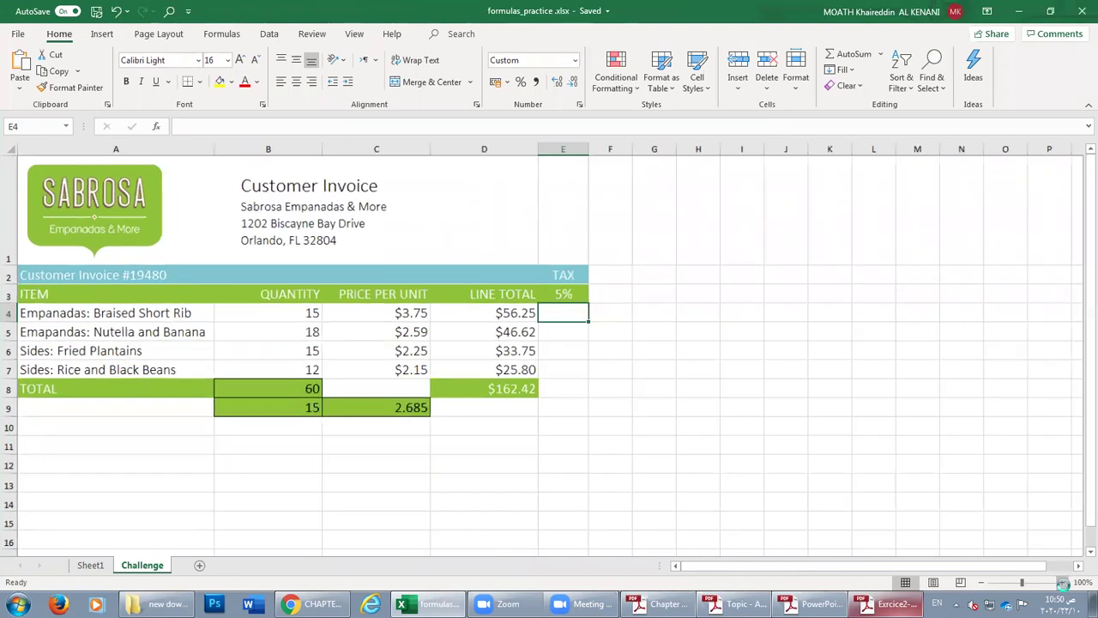
pyautogui.click(1065, 583)
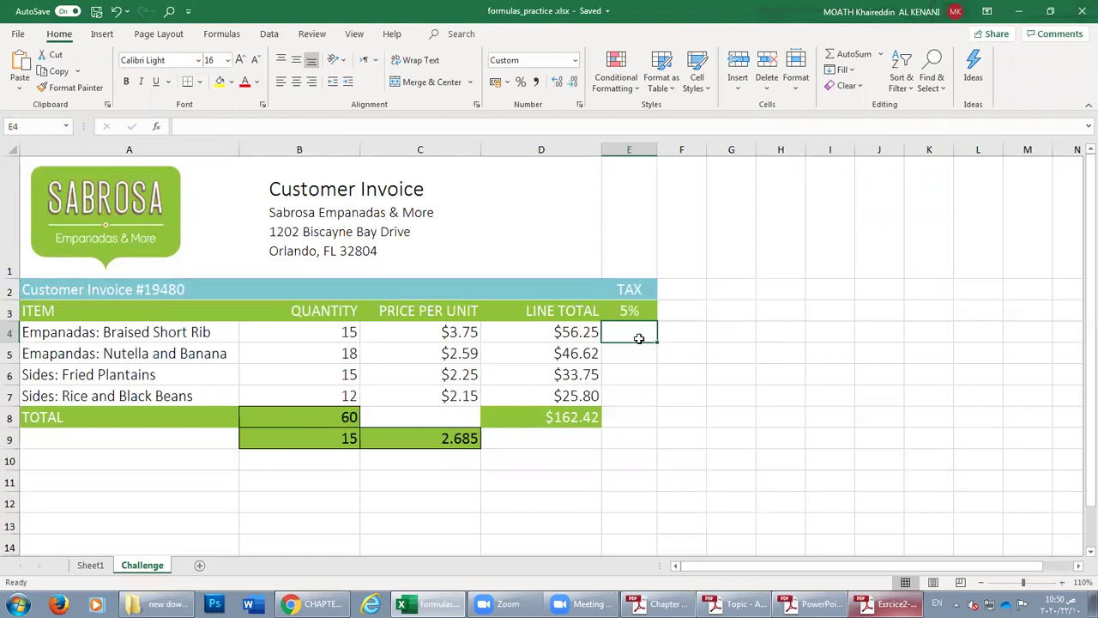
# Enter the formula =D4*E3 in E4 to compute the tax on the first item's line total.
pyautogui.write('=')
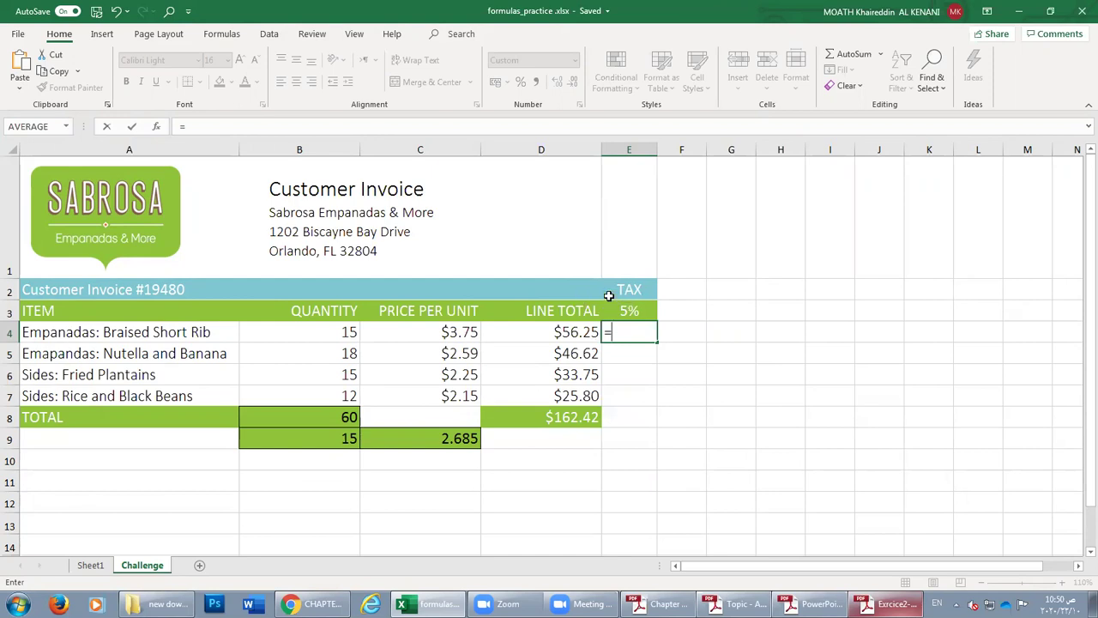
pyautogui.click(559, 336)
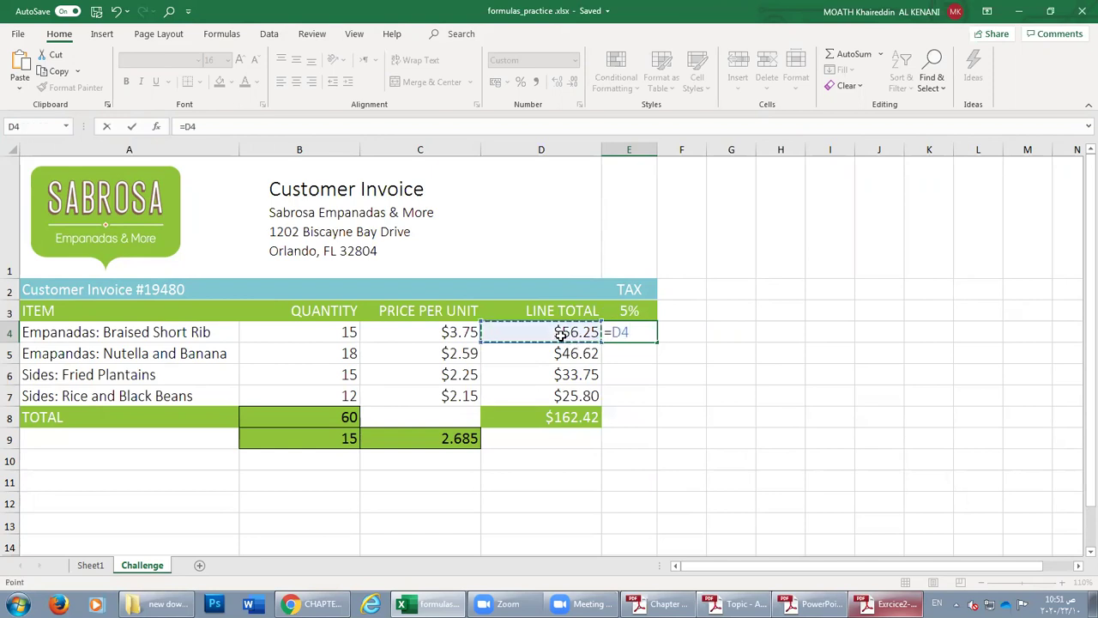
pyautogui.write('*')
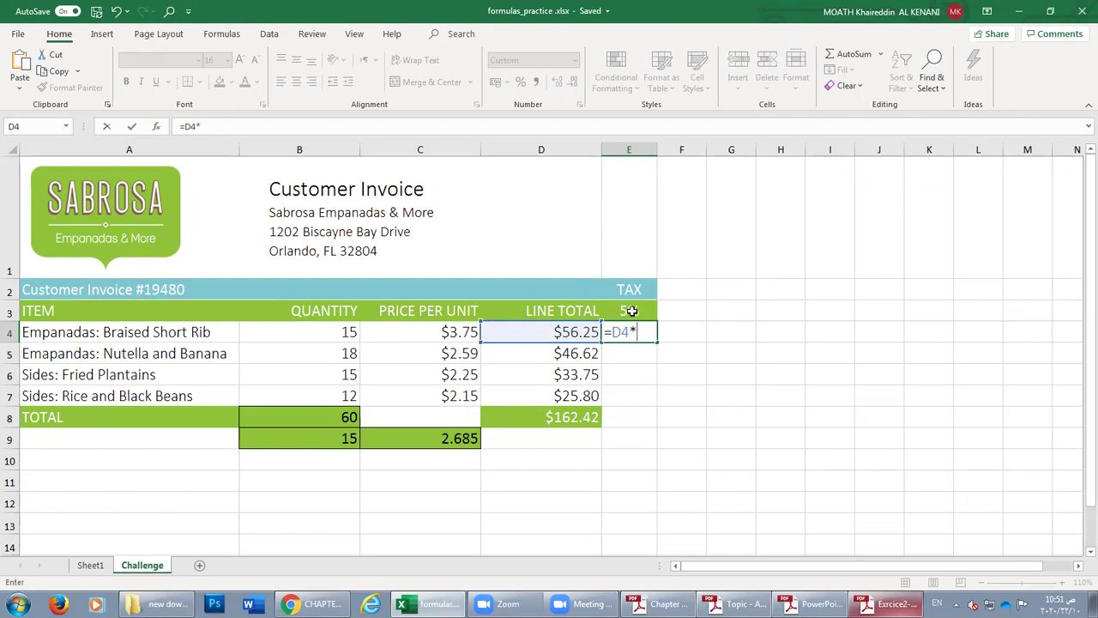
pyautogui.click(631, 312)
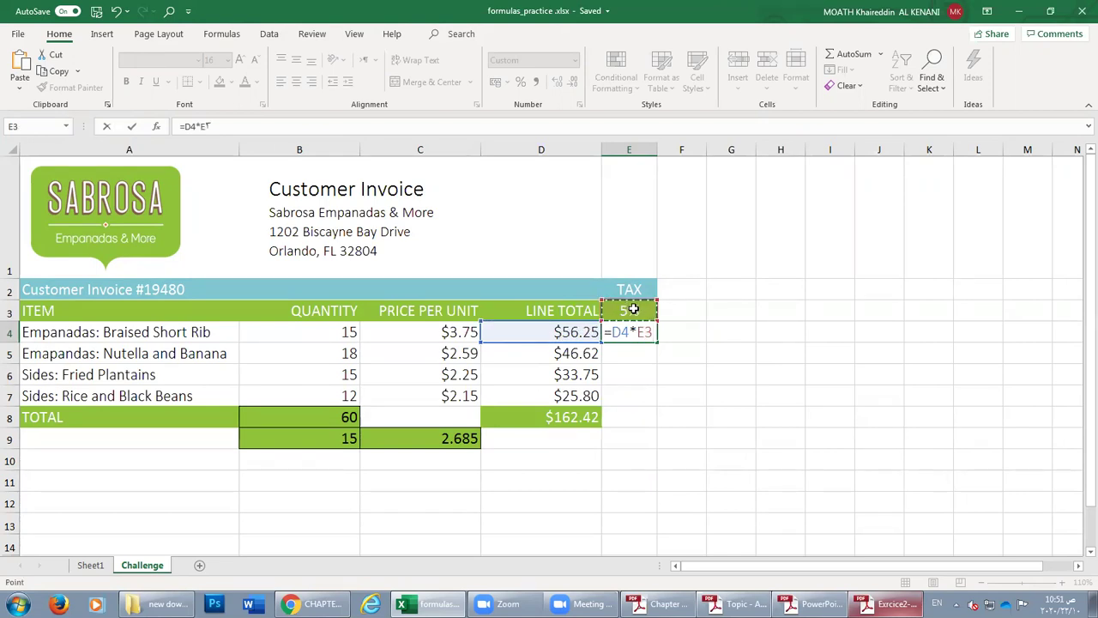
pyautogui.press('Return')
pyautogui.click(634, 334)
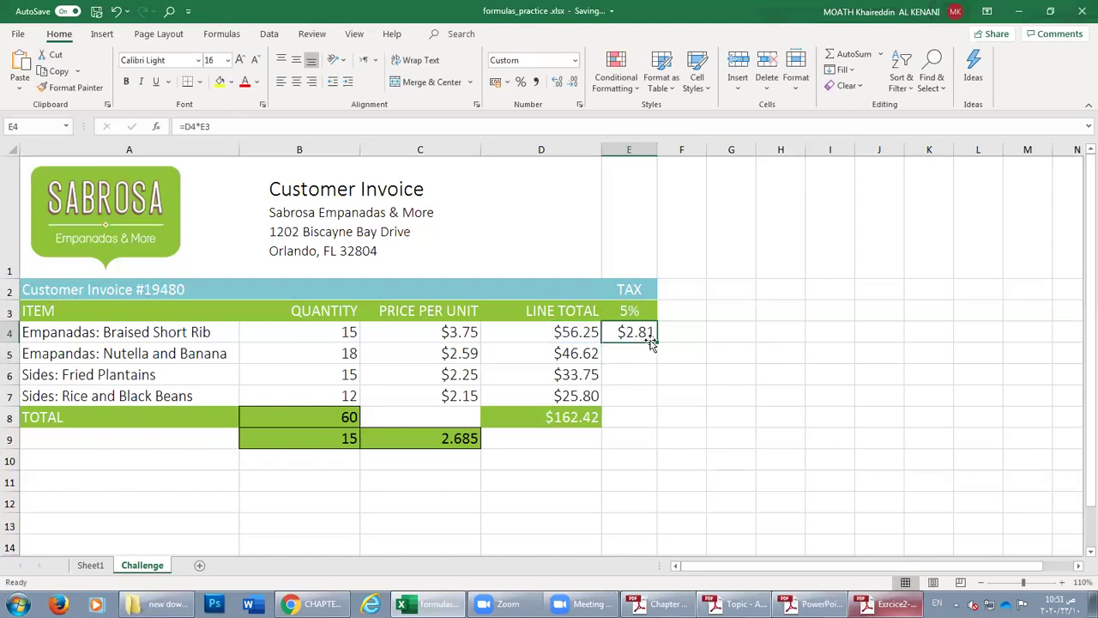
# Copy the relative tax formula from E4 down to E7 and autofit column E.
pyautogui.moveTo(657, 343); pyautogui.dragTo(659, 404)
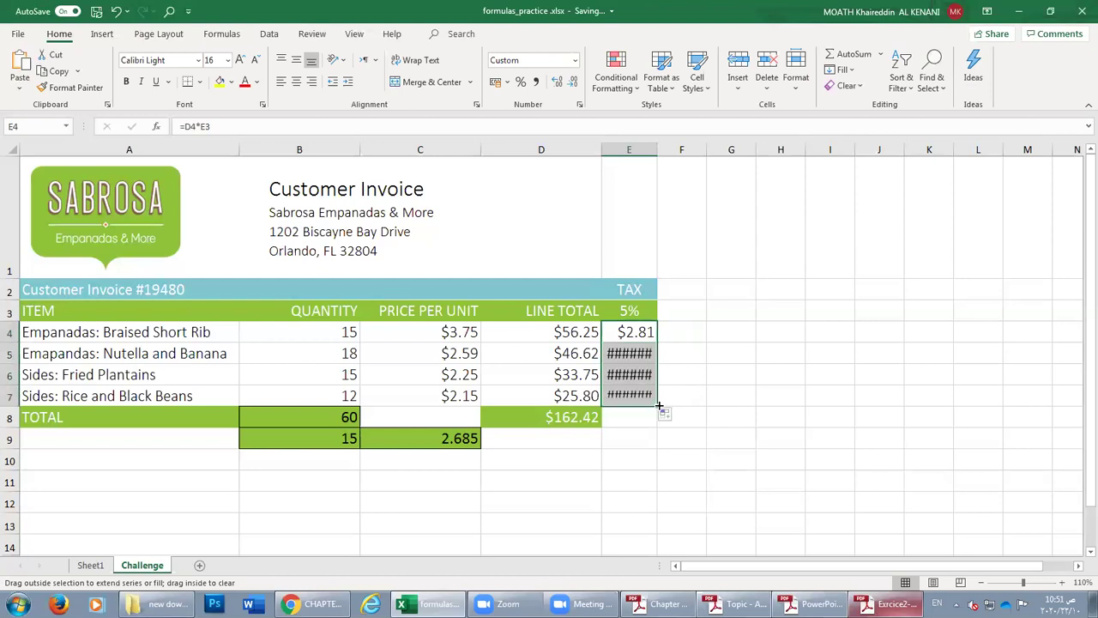
pyautogui.doubleClick(658, 147)
# Inspect which cells the copied tax formula in E5 refers to.
pyautogui.click(664, 356)
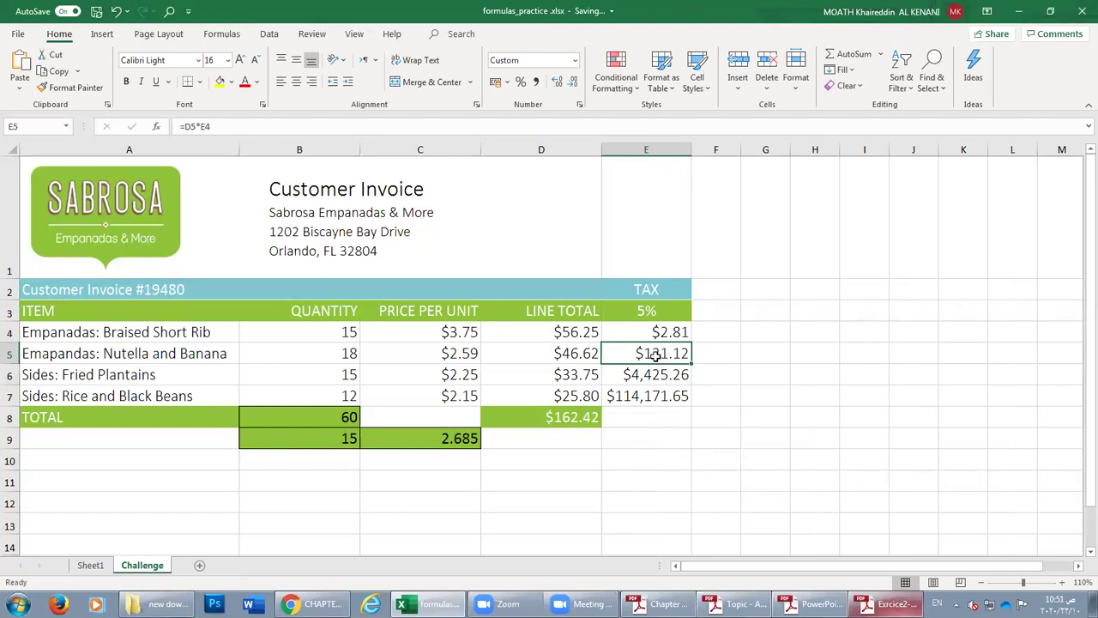
pyautogui.doubleClick(664, 354)
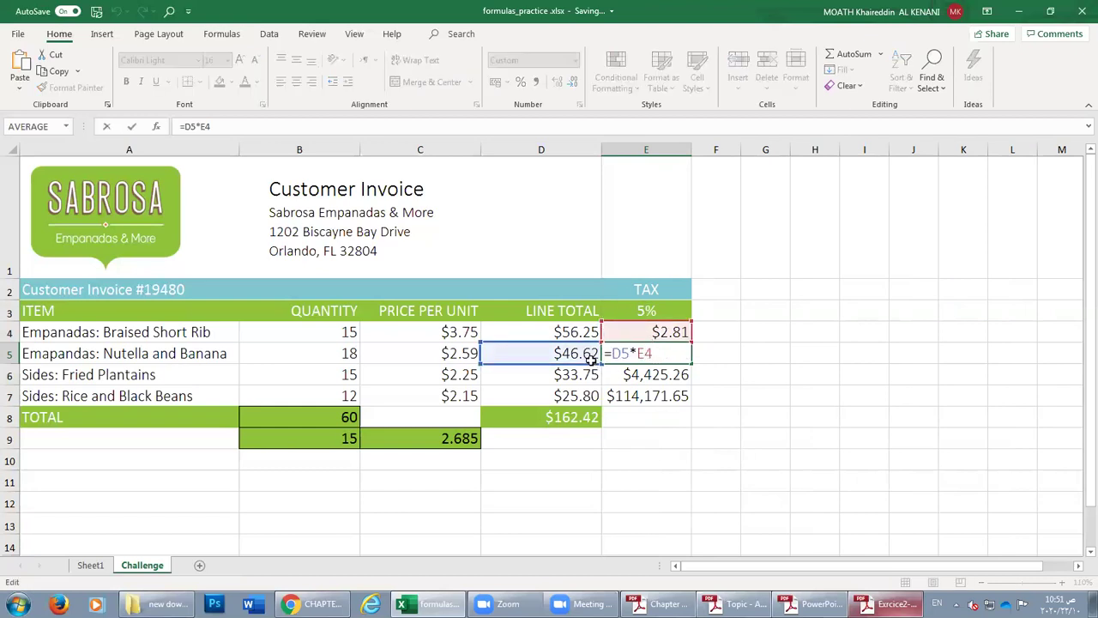
pyautogui.press('Return')
pyautogui.click(661, 347)
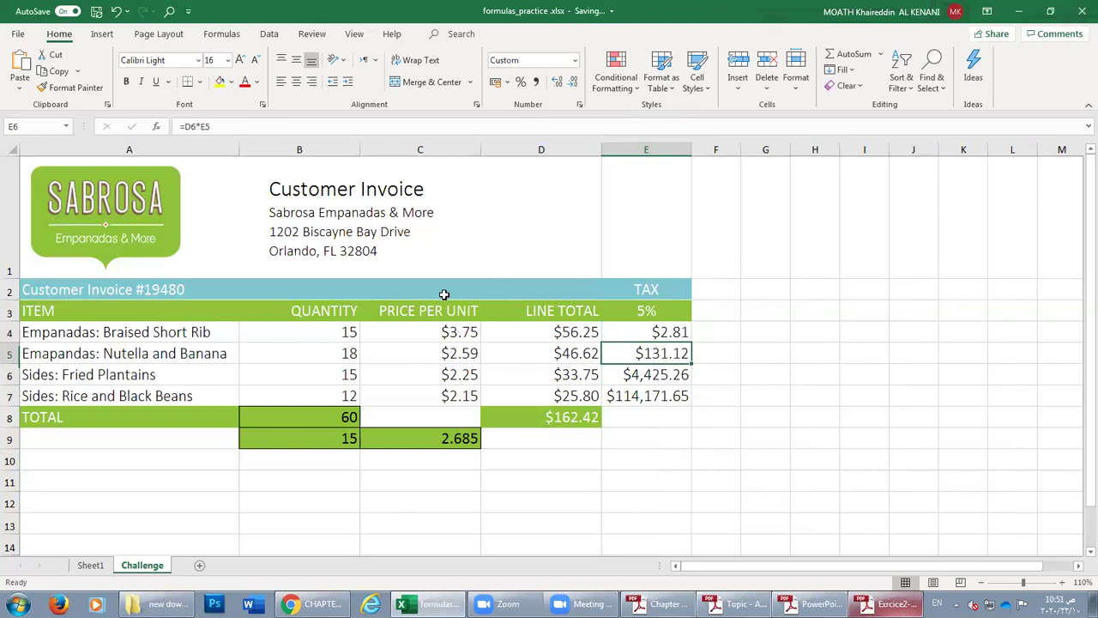
# Make the tax rate reference in E4 absolute so that the formula reads =D4*$E$3.
pyautogui.click(649, 335)
pyautogui.doubleClick(649, 333)
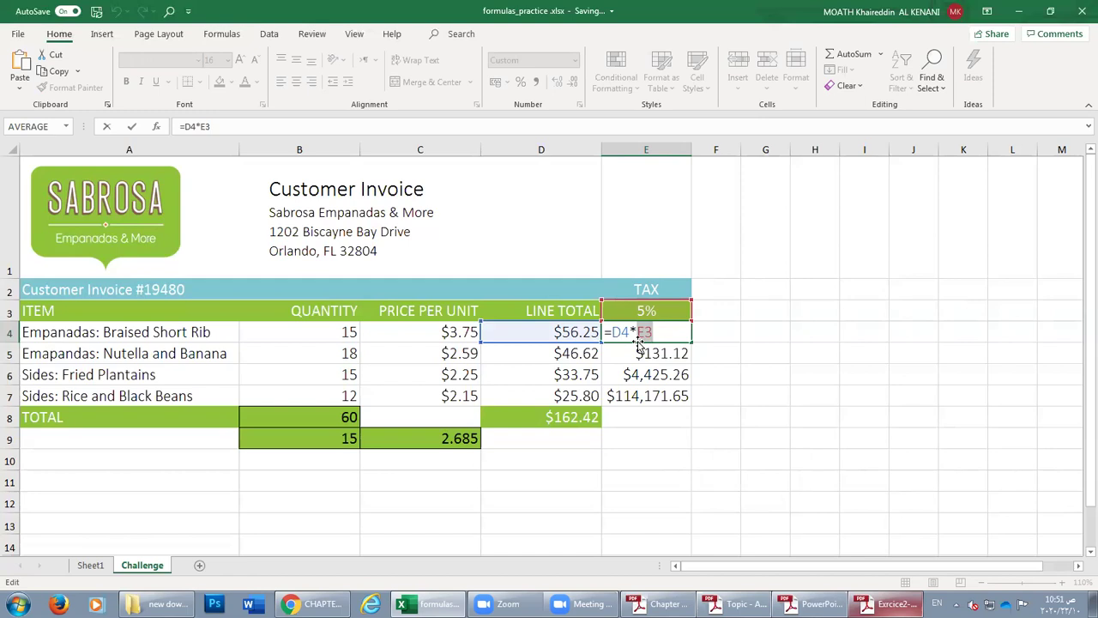
pyautogui.press('F4')
pyautogui.press('Return')
# Fill the corrected tax formula from E4 down to E7 and fit column E to its contents.
pyautogui.click(642, 335)
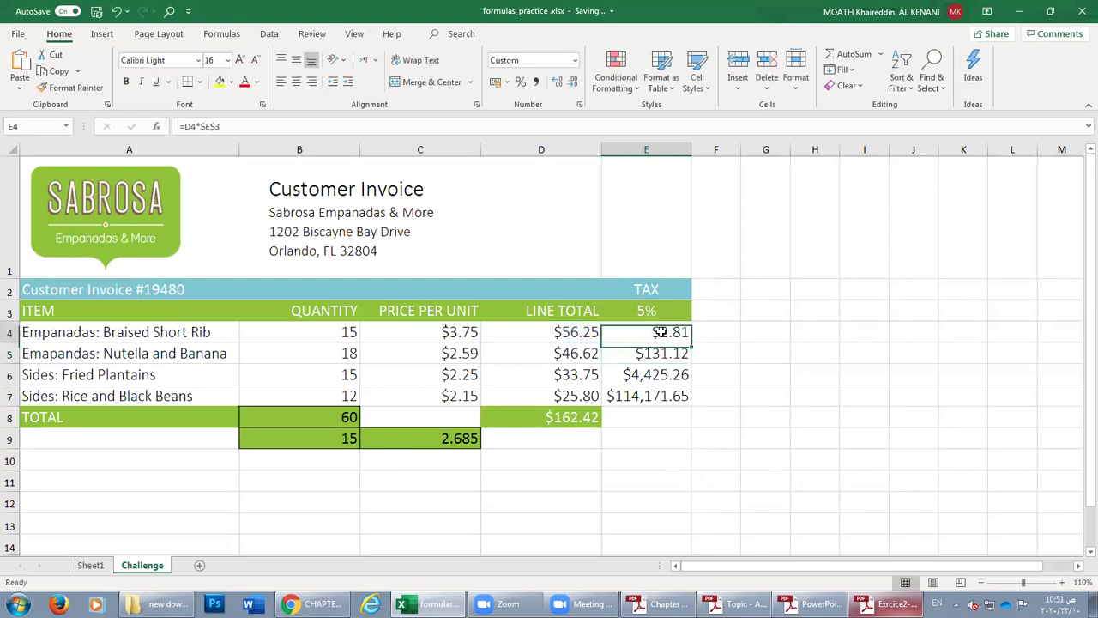
pyautogui.moveTo(691, 341); pyautogui.dragTo(690, 407)
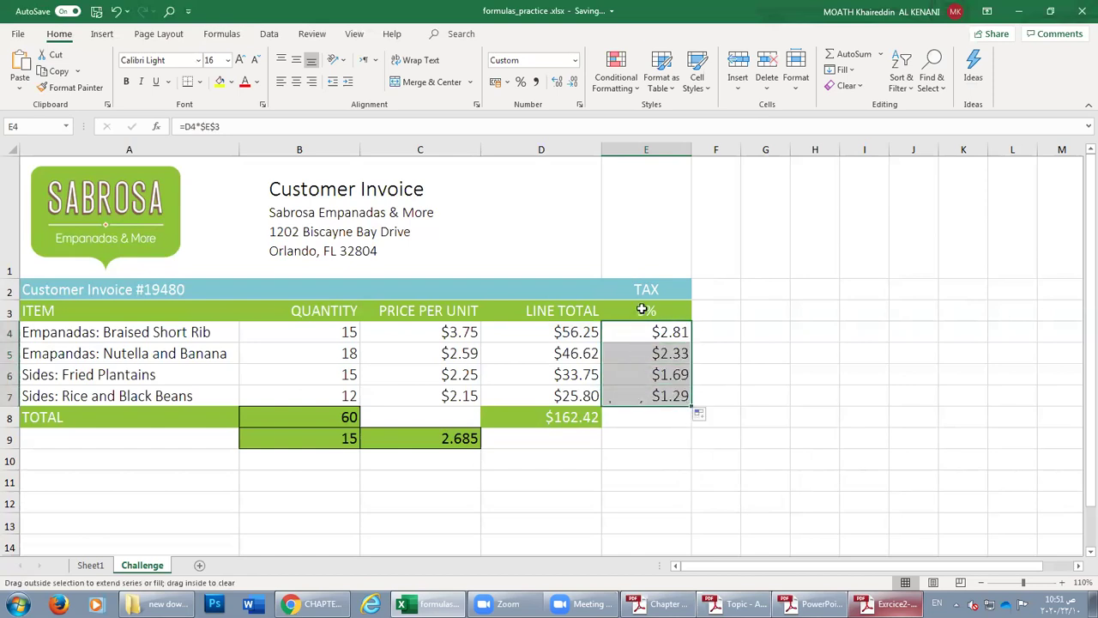
pyautogui.moveTo(688, 151); pyautogui.dragTo(688, 151)
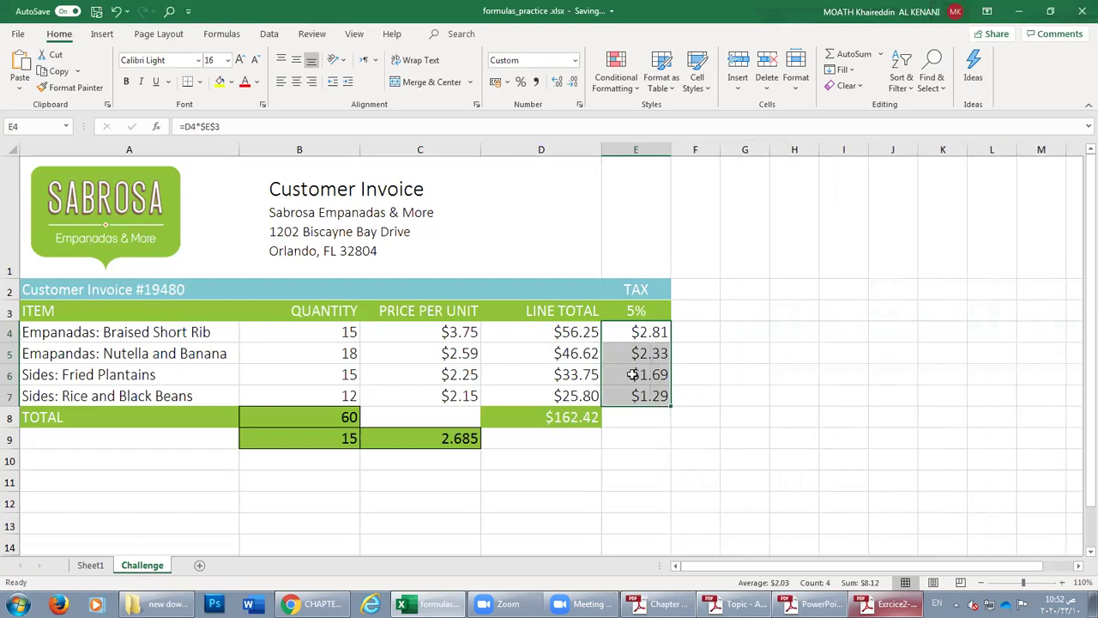
# Examine the absolute reference to the tax rate inside the formula in E4.
pyautogui.click(646, 336)
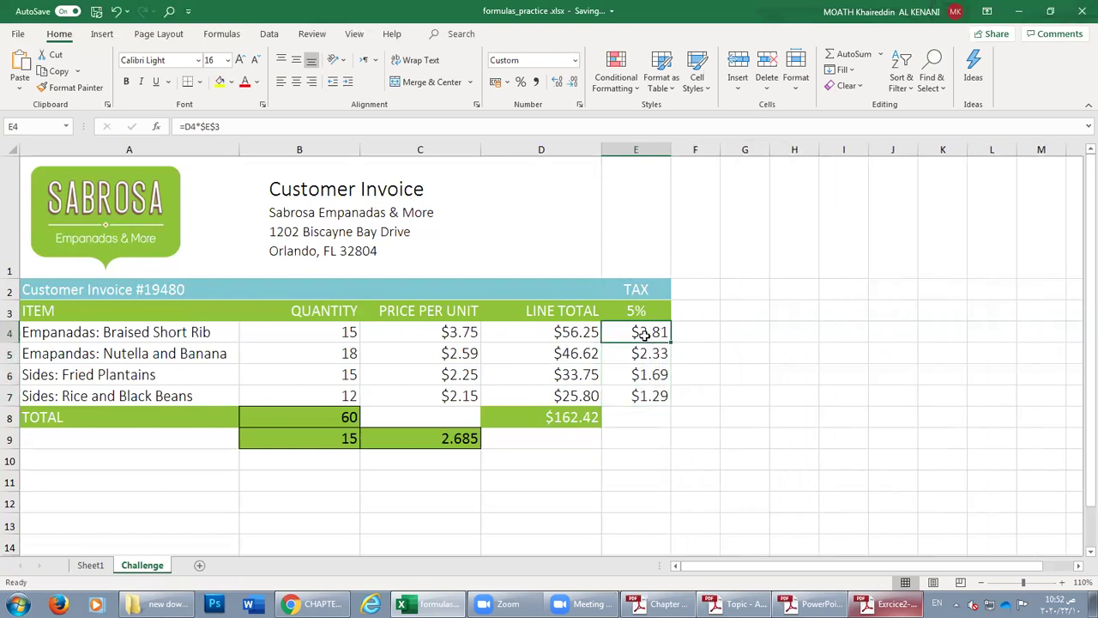
pyautogui.doubleClick(643, 334)
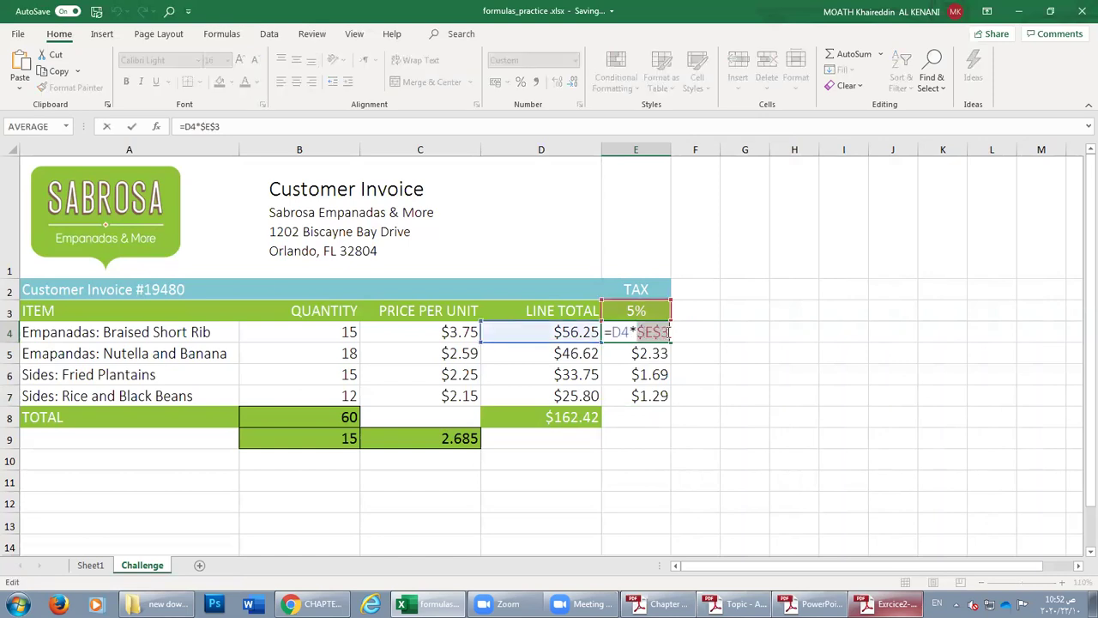
pyautogui.click(659, 332)
pyautogui.doubleClick(647, 331)
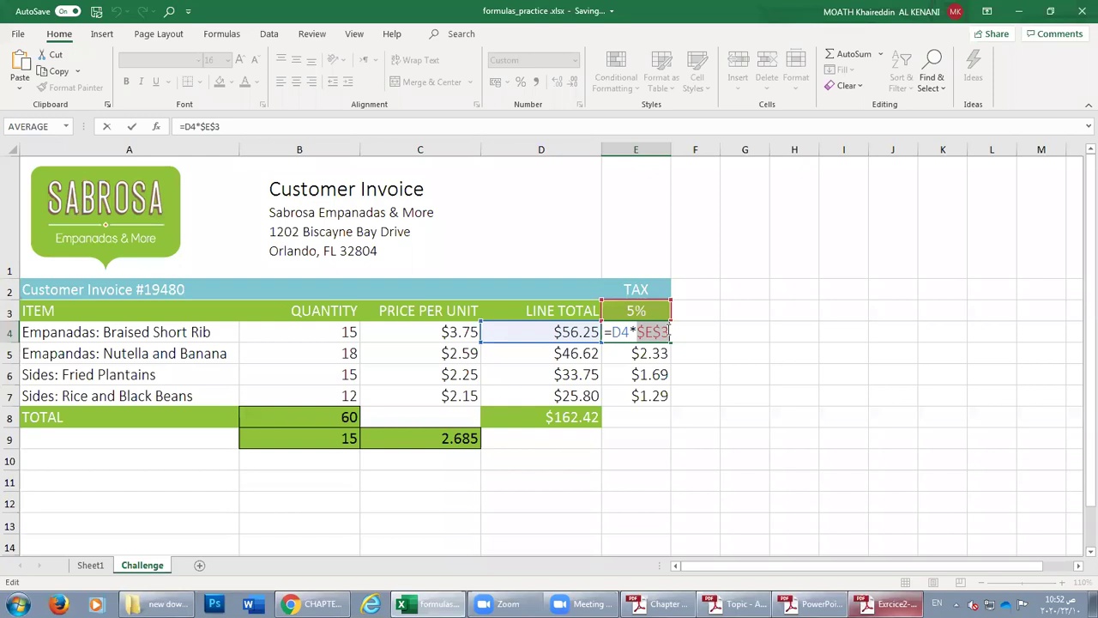
pyautogui.click(638, 333)
pyautogui.moveTo(637, 331); pyautogui.dragTo(679, 332)
pyautogui.press('Return')
# Refill the tax formula from E4 down to E7 and check the references in E7.
pyautogui.click(632, 337)
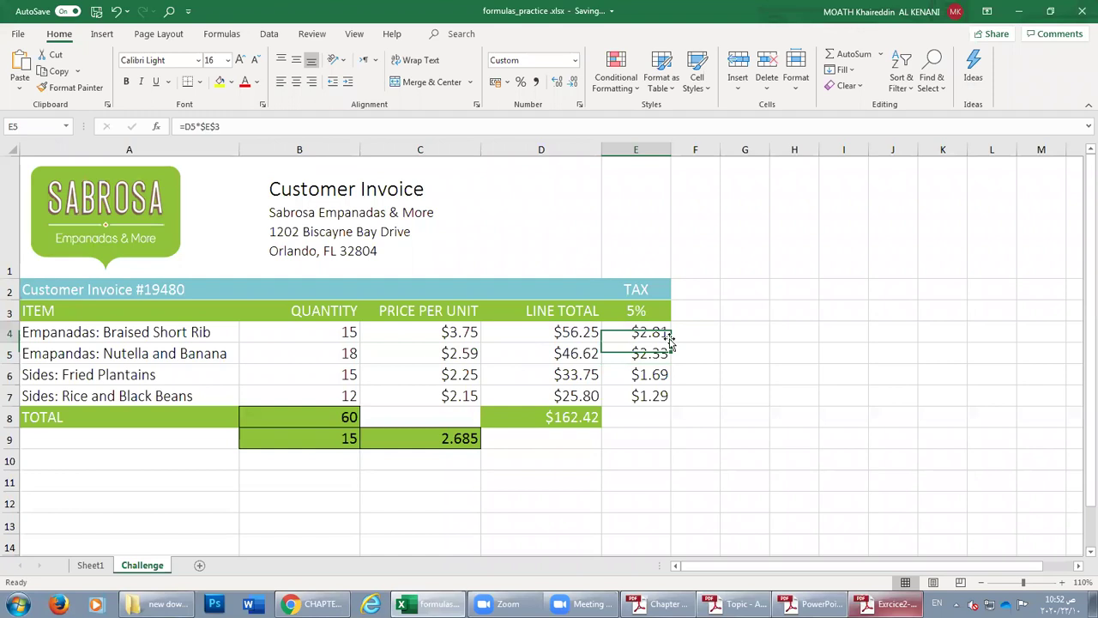
pyautogui.moveTo(680, 343); pyautogui.dragTo(672, 407)
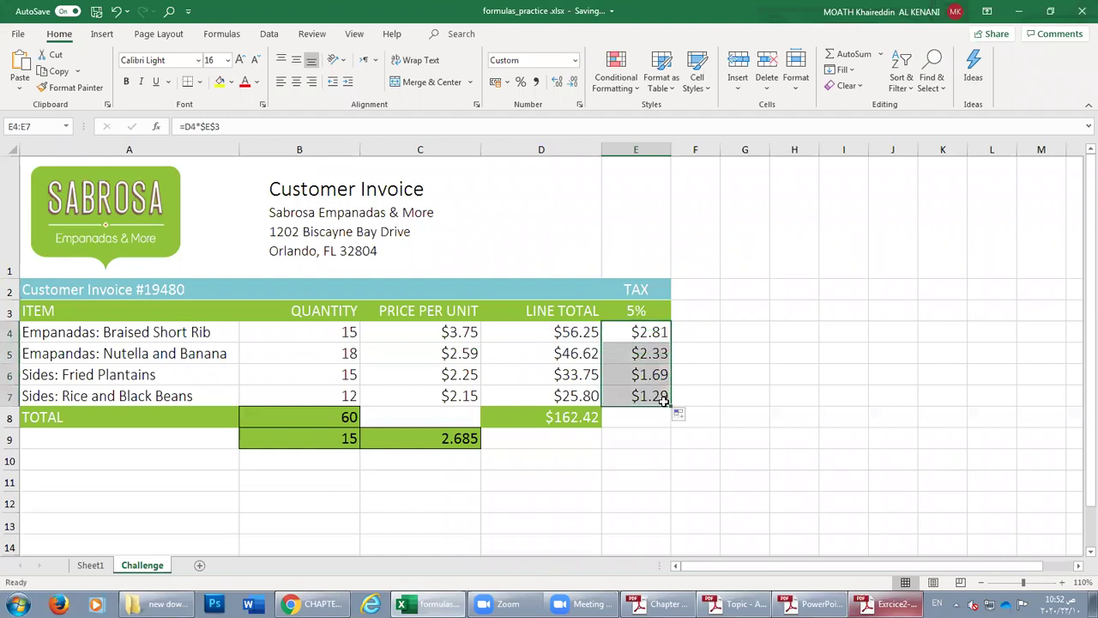
pyautogui.click(643, 396)
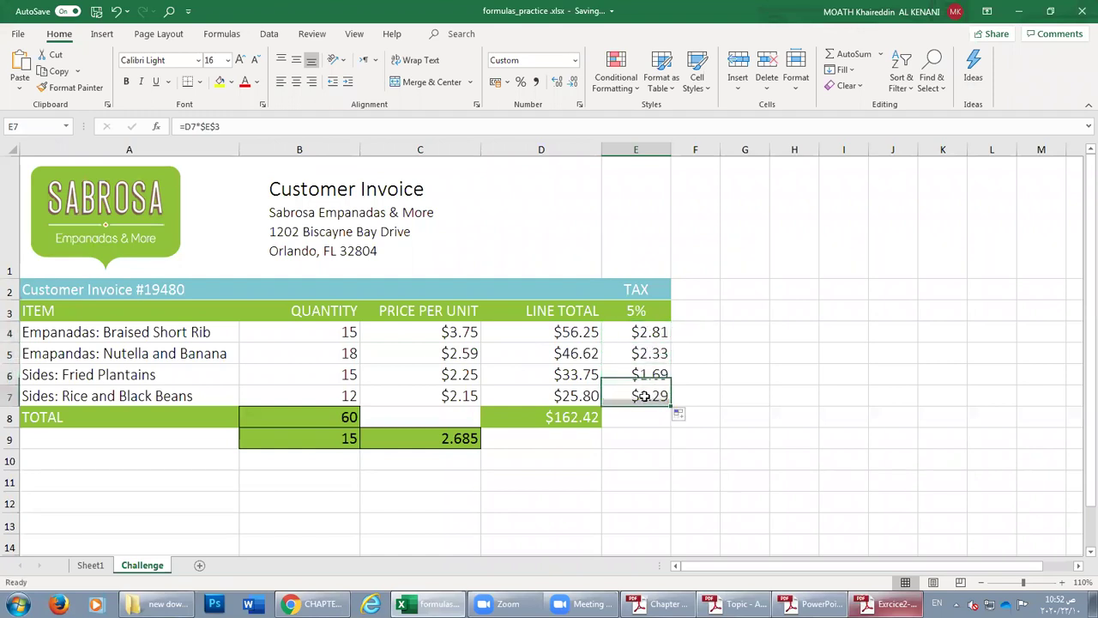
pyautogui.doubleClick(645, 396)
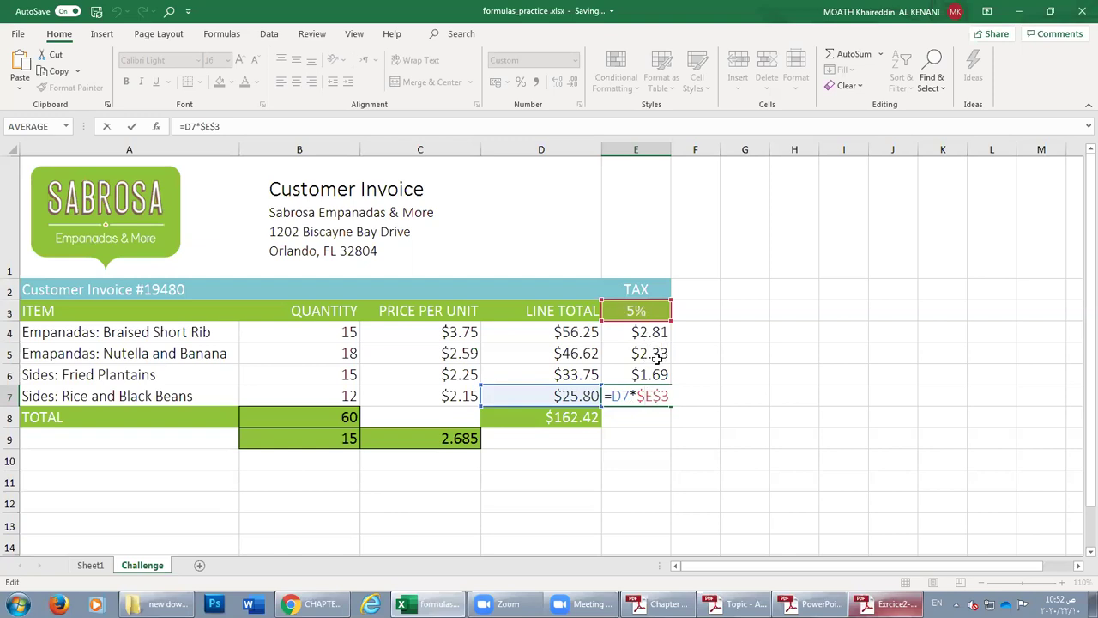
pyautogui.press('Return')
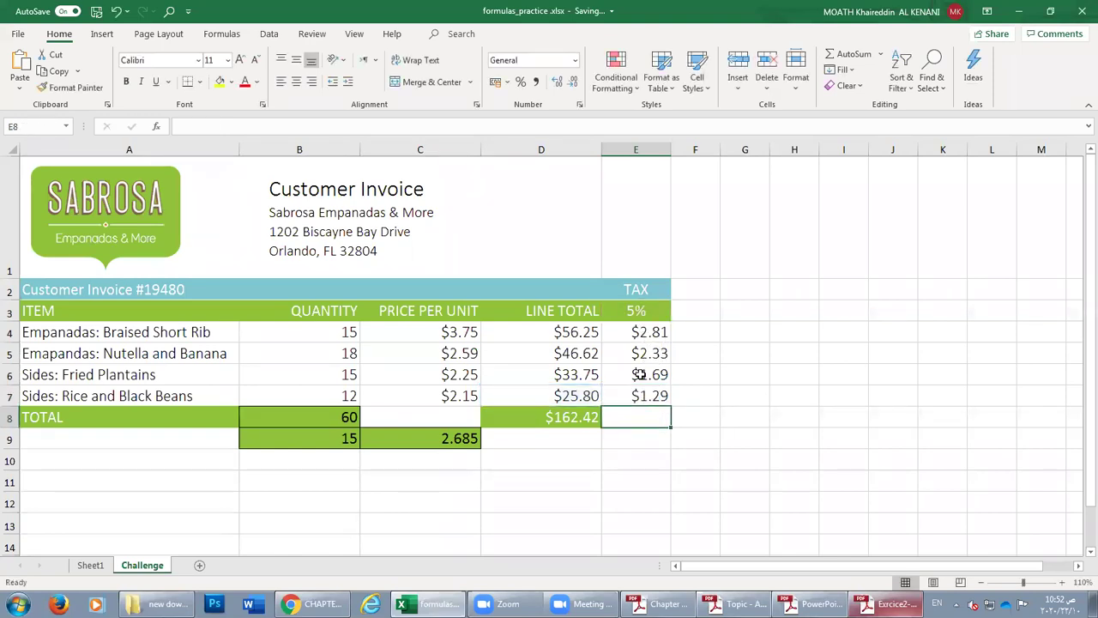
# Switch to Adobe Reader and bring up the Chapter 3: Microsoft Excel document at the Round Function section.
pyautogui.click(661, 603)
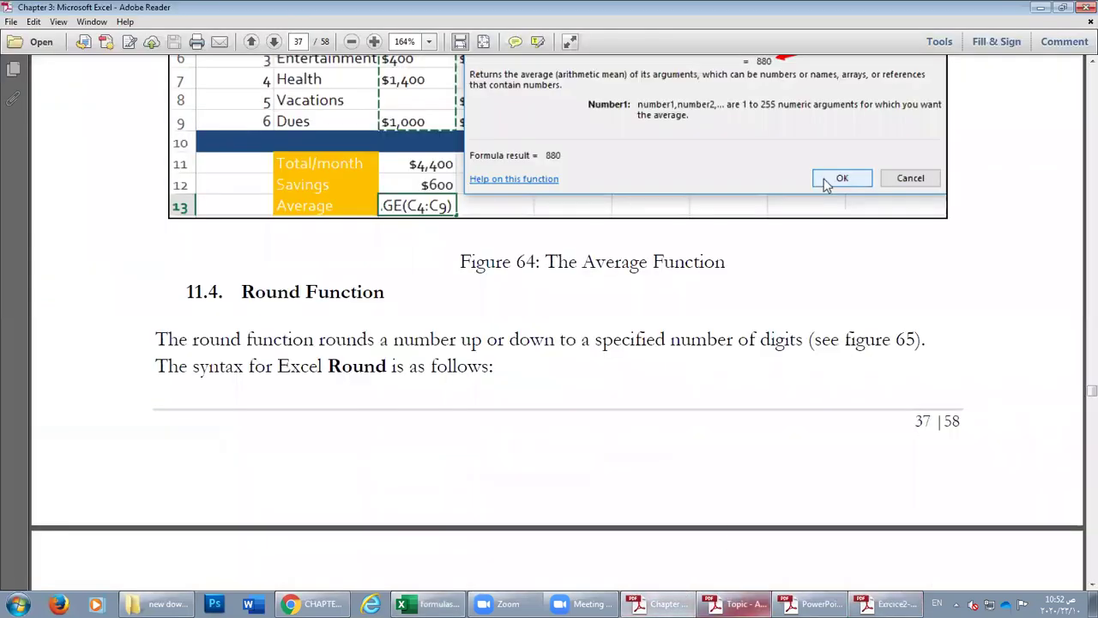
pyautogui.click(811, 603)
pyautogui.click(811, 604)
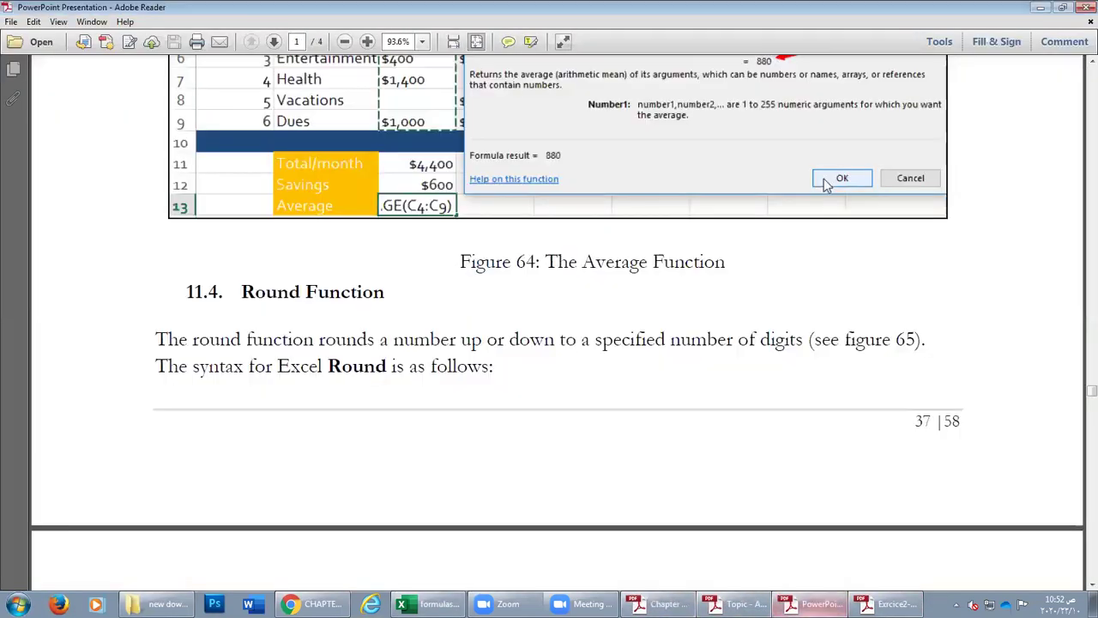
pyautogui.click(811, 603)
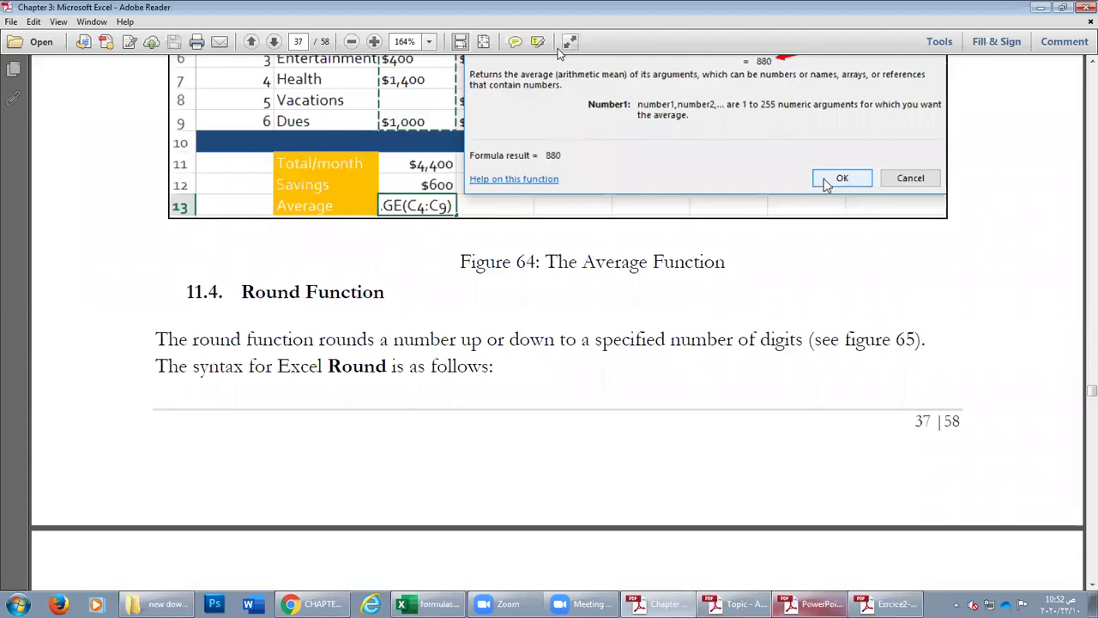